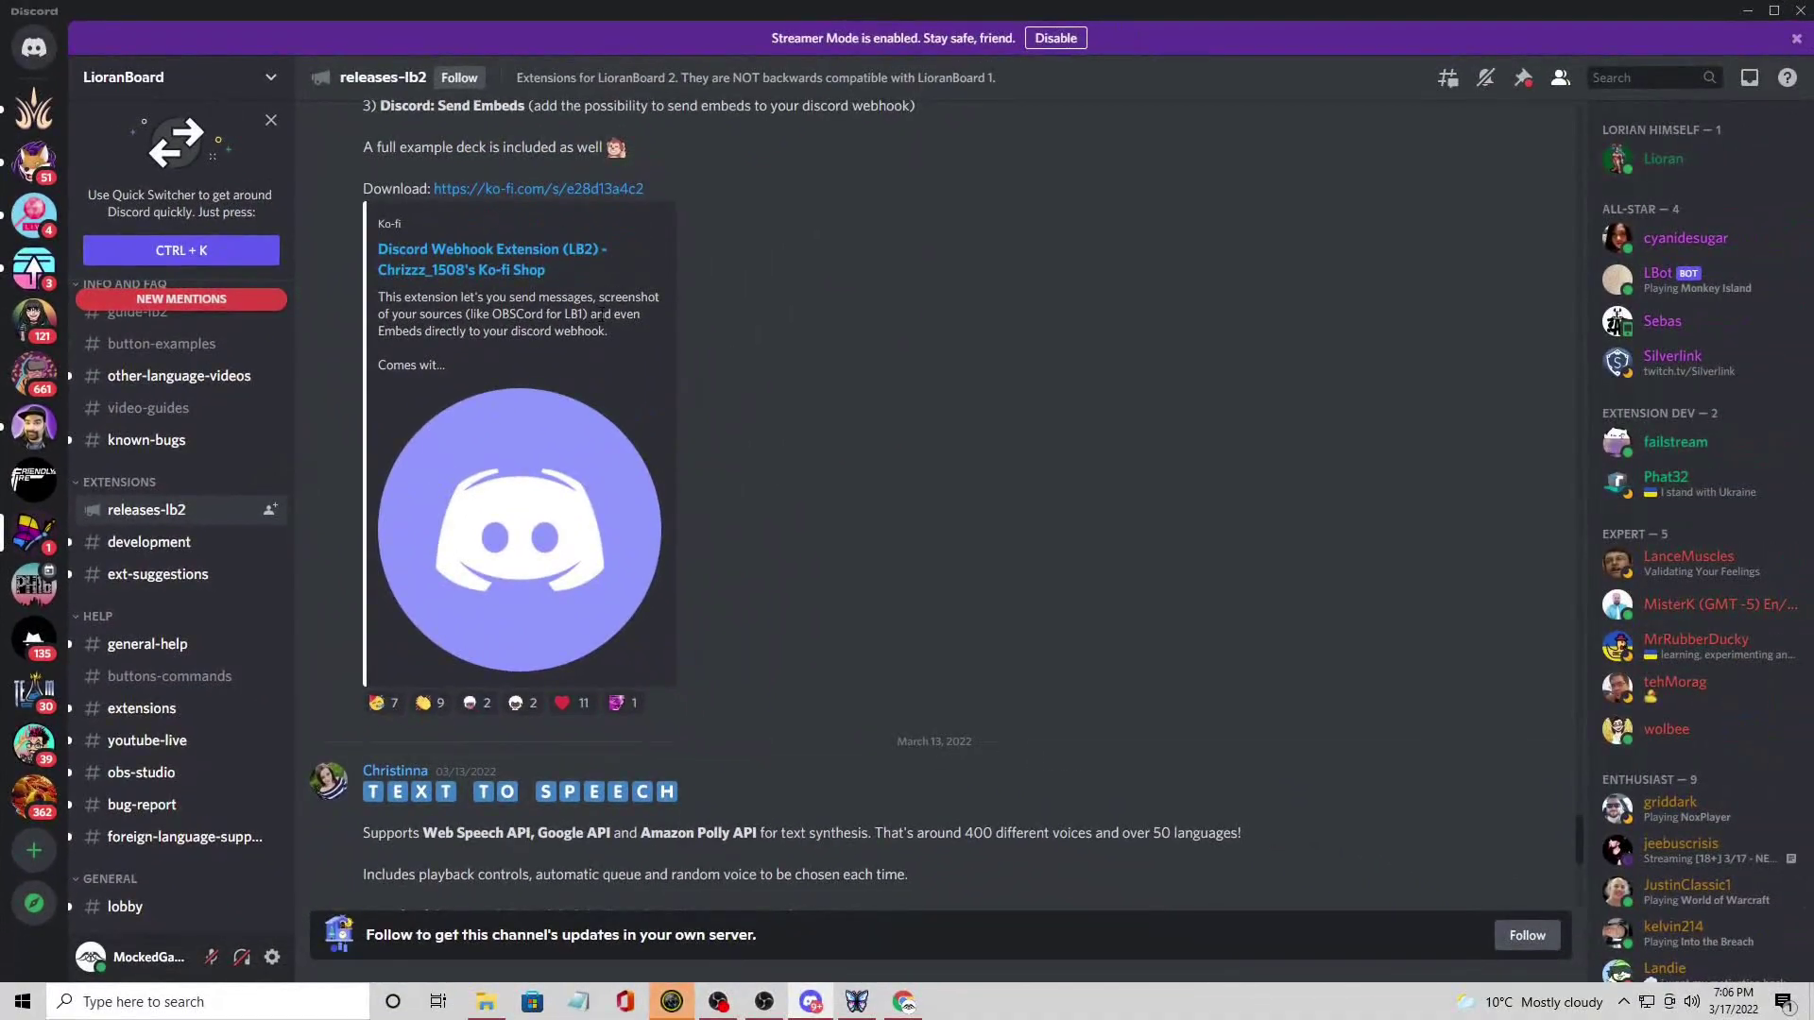
Scroll the releases-lb2 post, then move to #button-examples to view the Clip It button example.
{"action": "scroll", "coordinate": [607, 312], "scroll_direction": "up", "scroll_amount": 3}
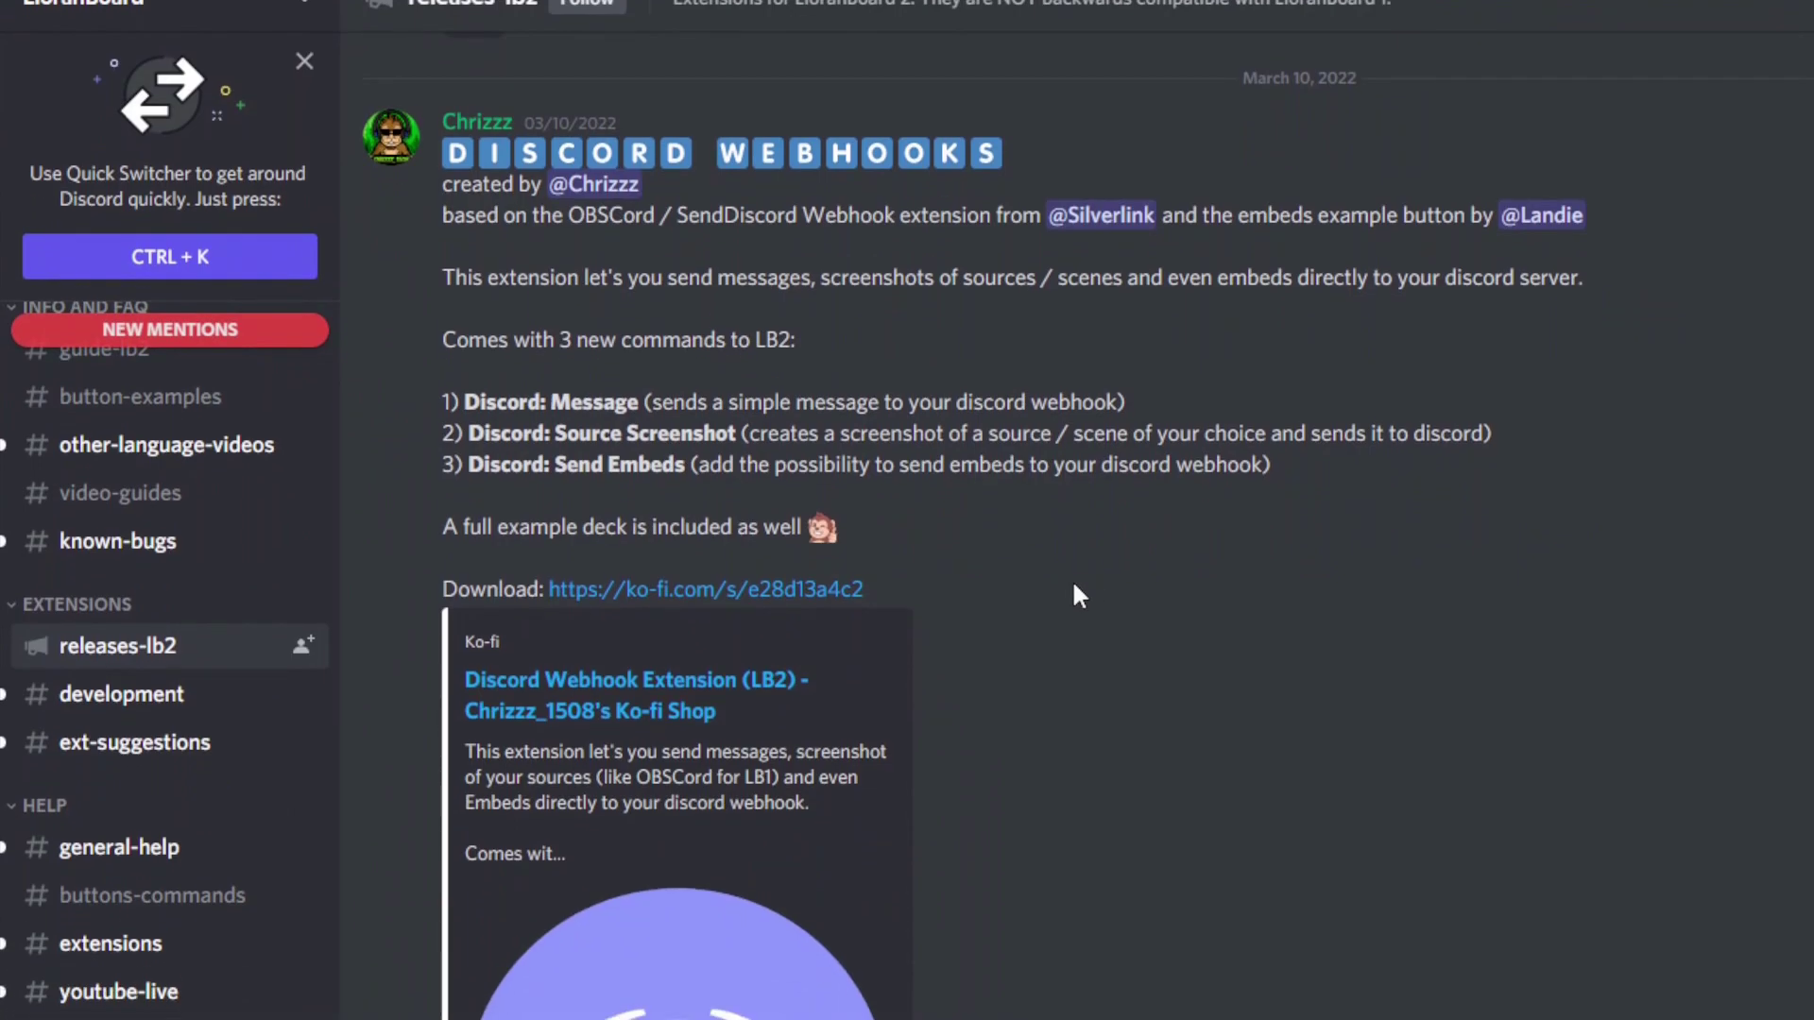
{"action": "scroll", "coordinate": [1074, 585], "scroll_direction": "down", "scroll_amount": 2}
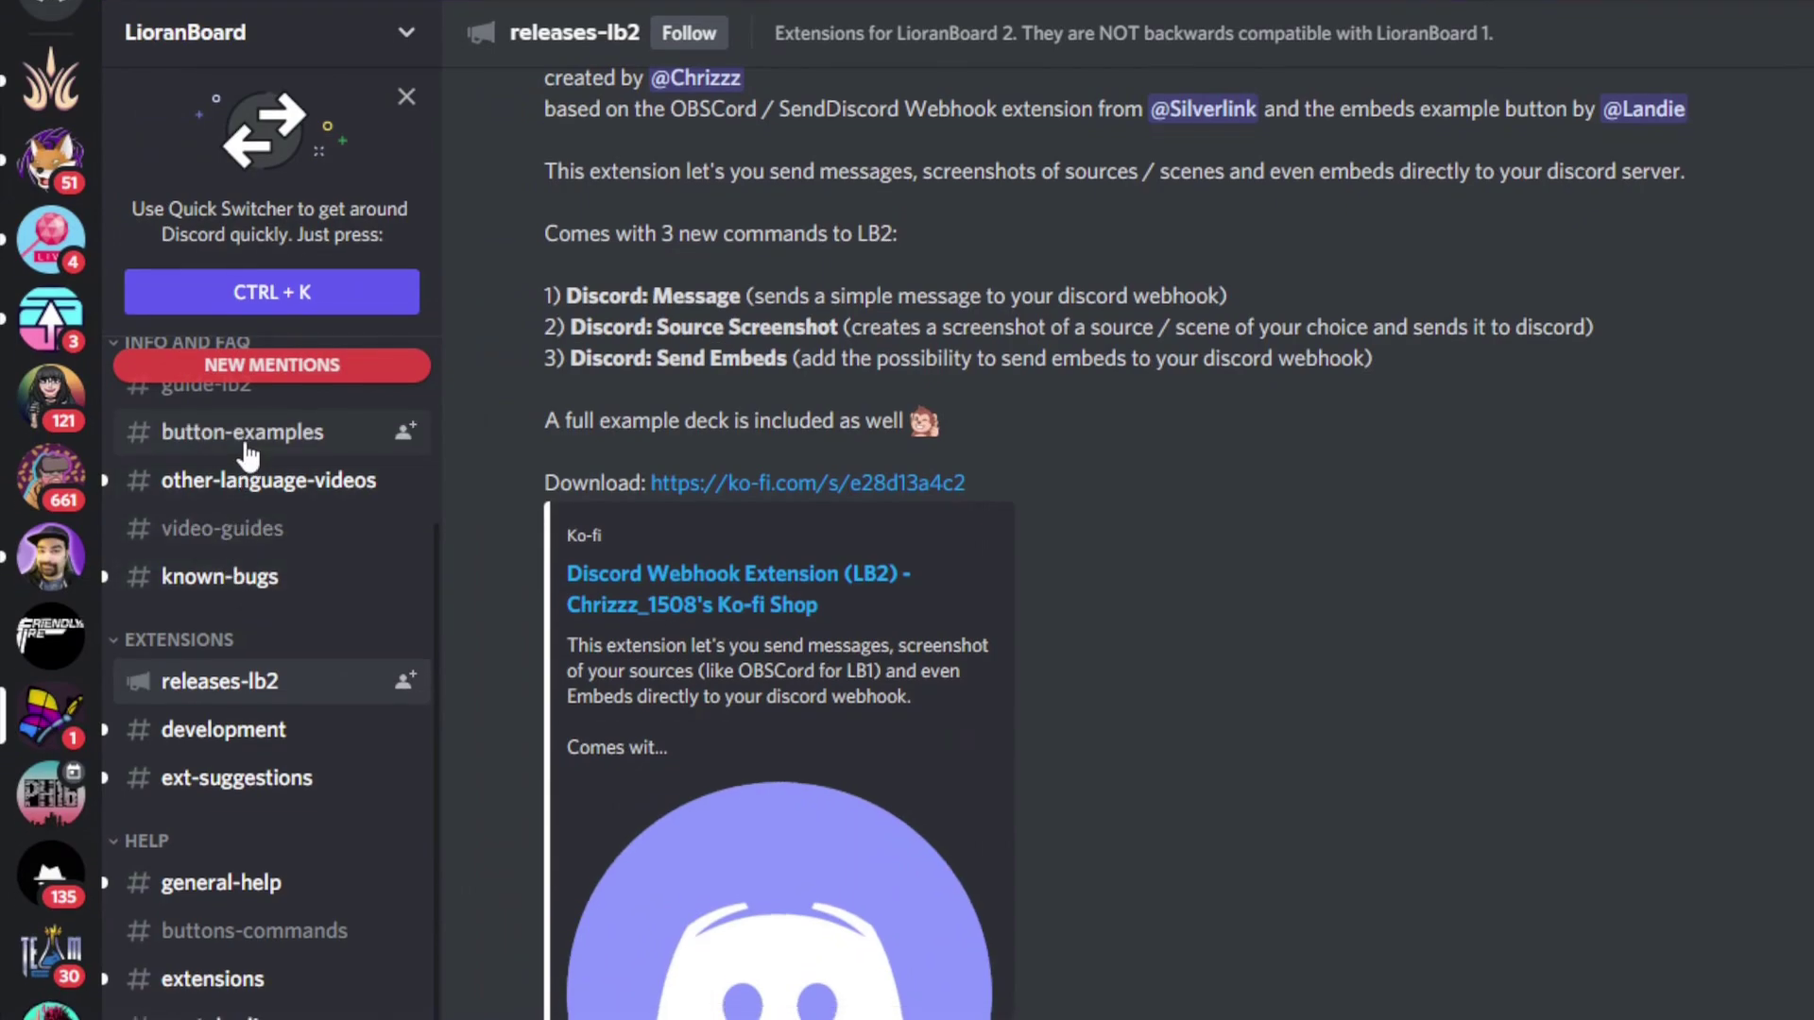
{"action": "left_click", "coordinate": [245, 446]}
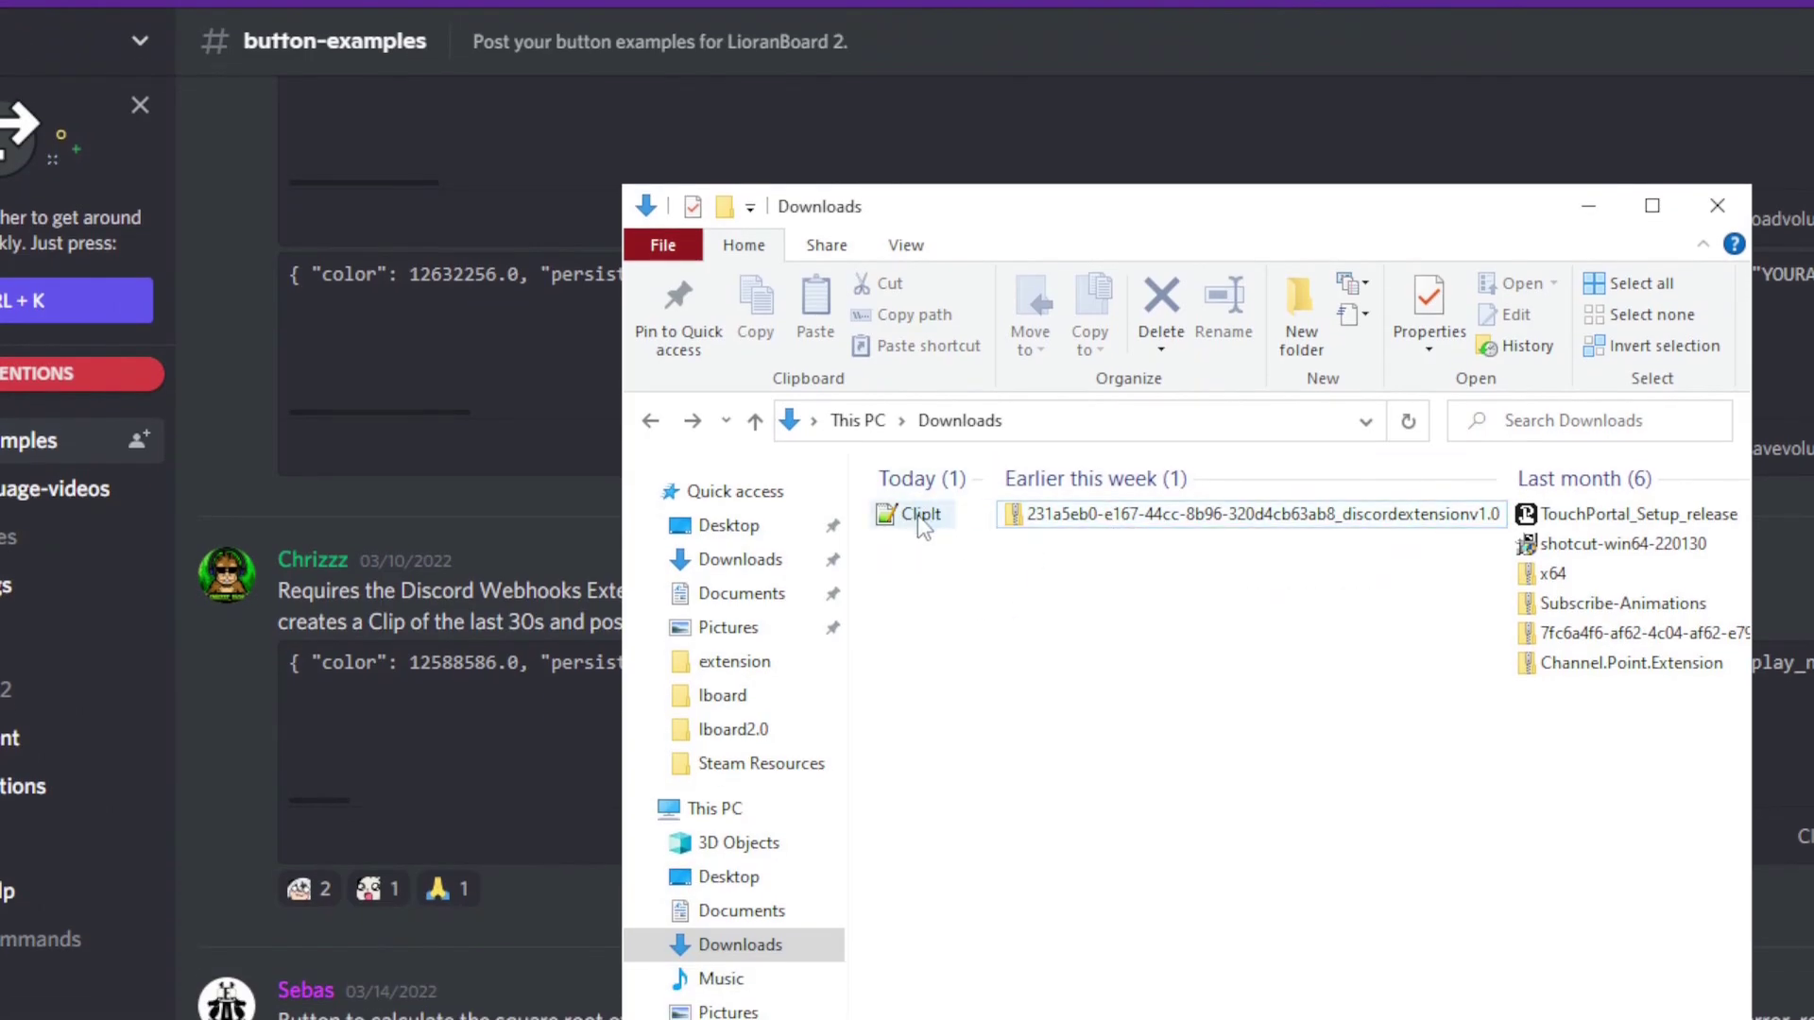
Open the downloaded extension zip and copy DiscordExtension V1.0.lb2.
{"action": "double_click", "coordinate": [1147, 527]}
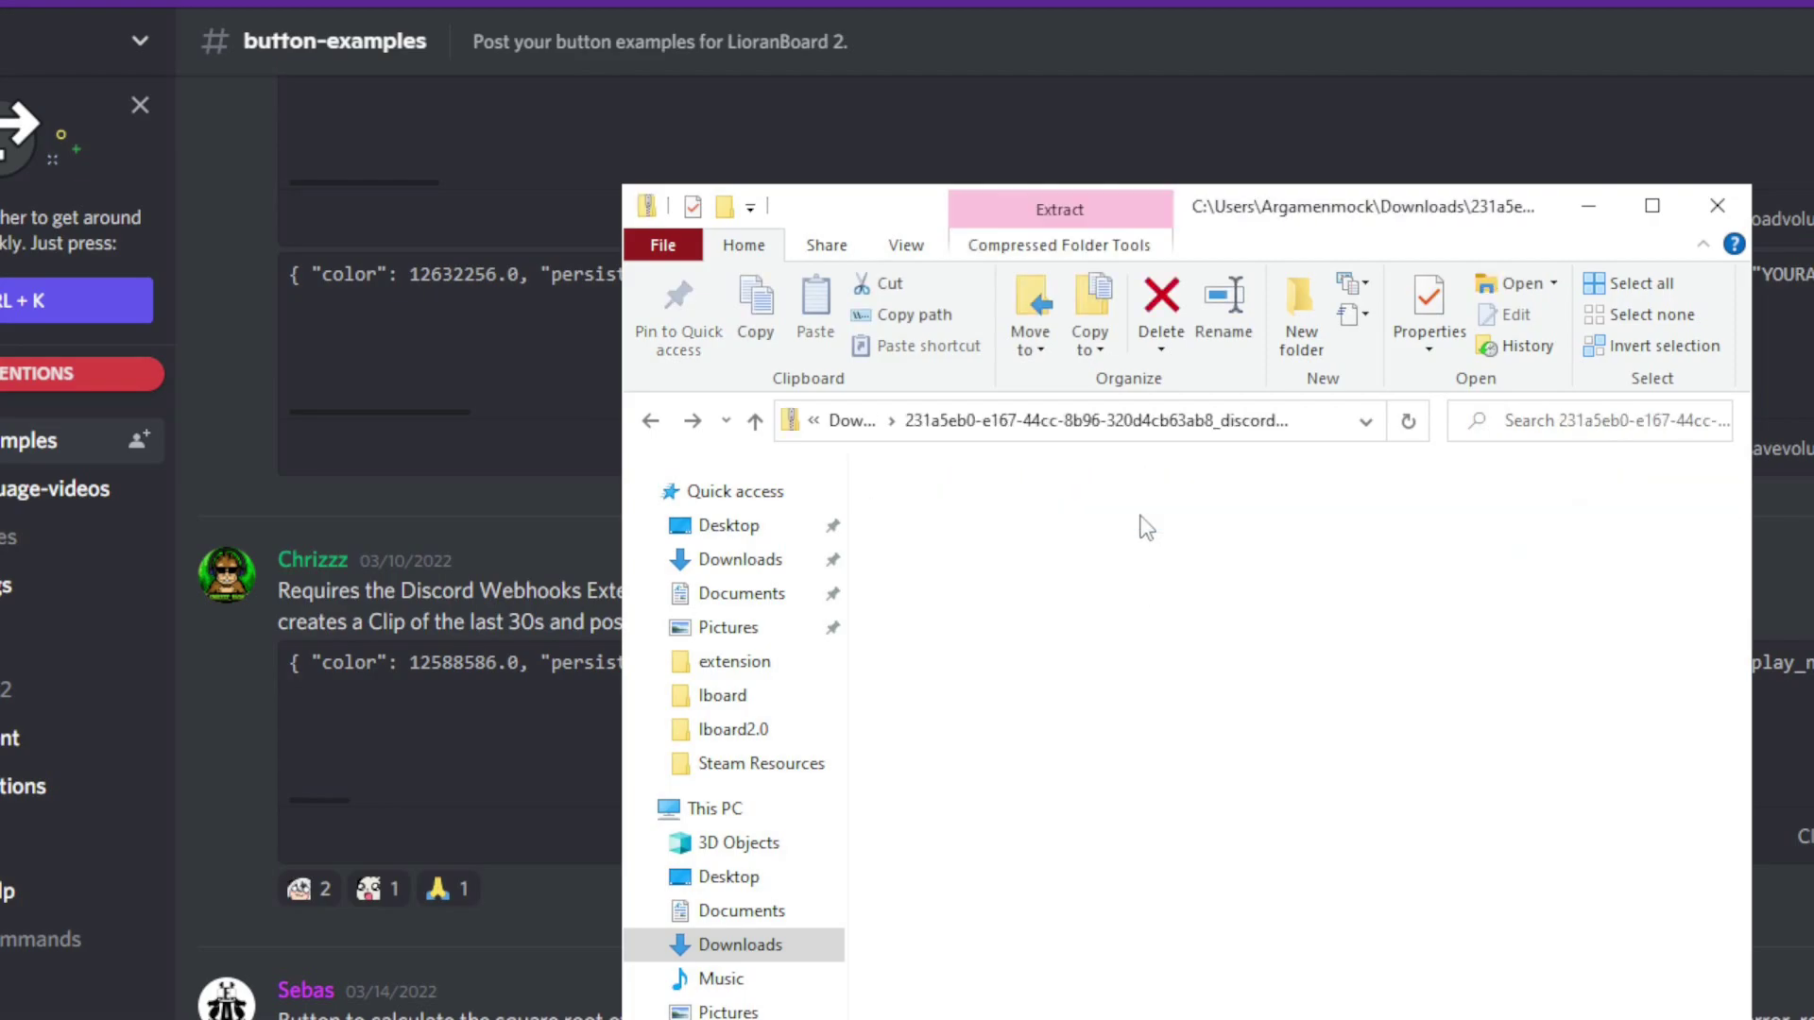
{"action": "right_click", "coordinate": [1003, 513]}
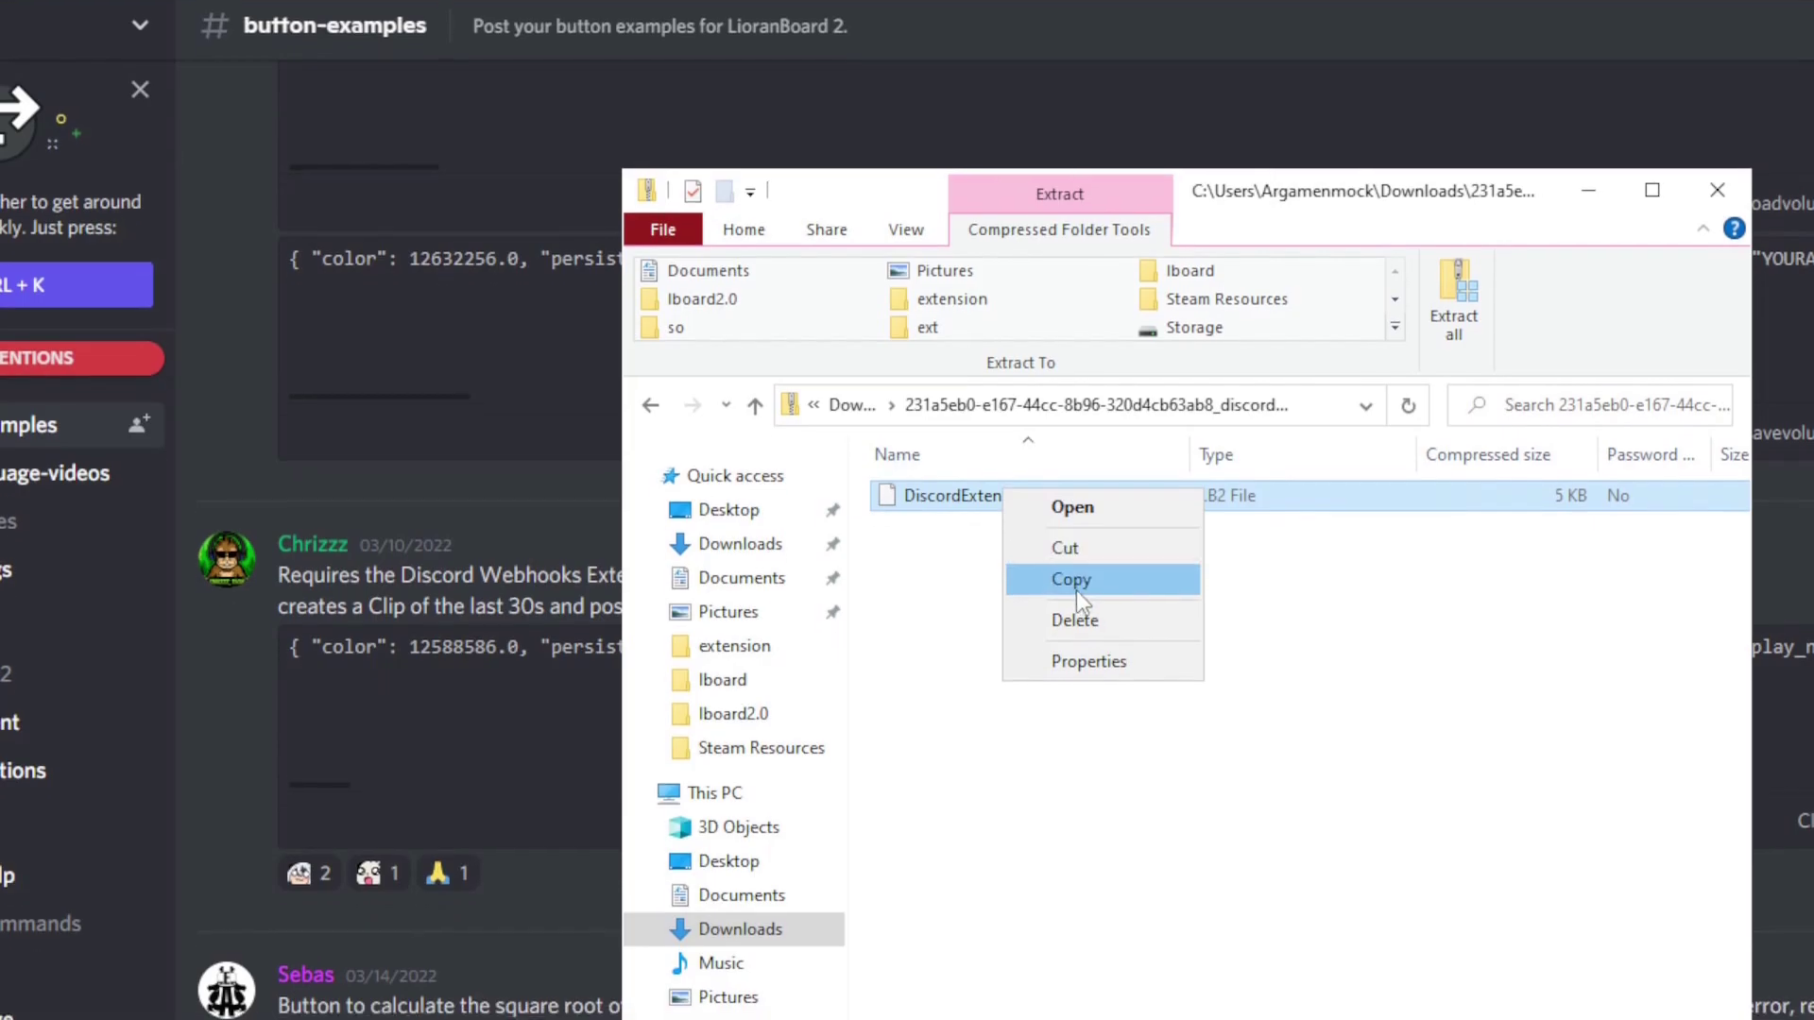
{"action": "left_click", "coordinate": [1076, 582]}
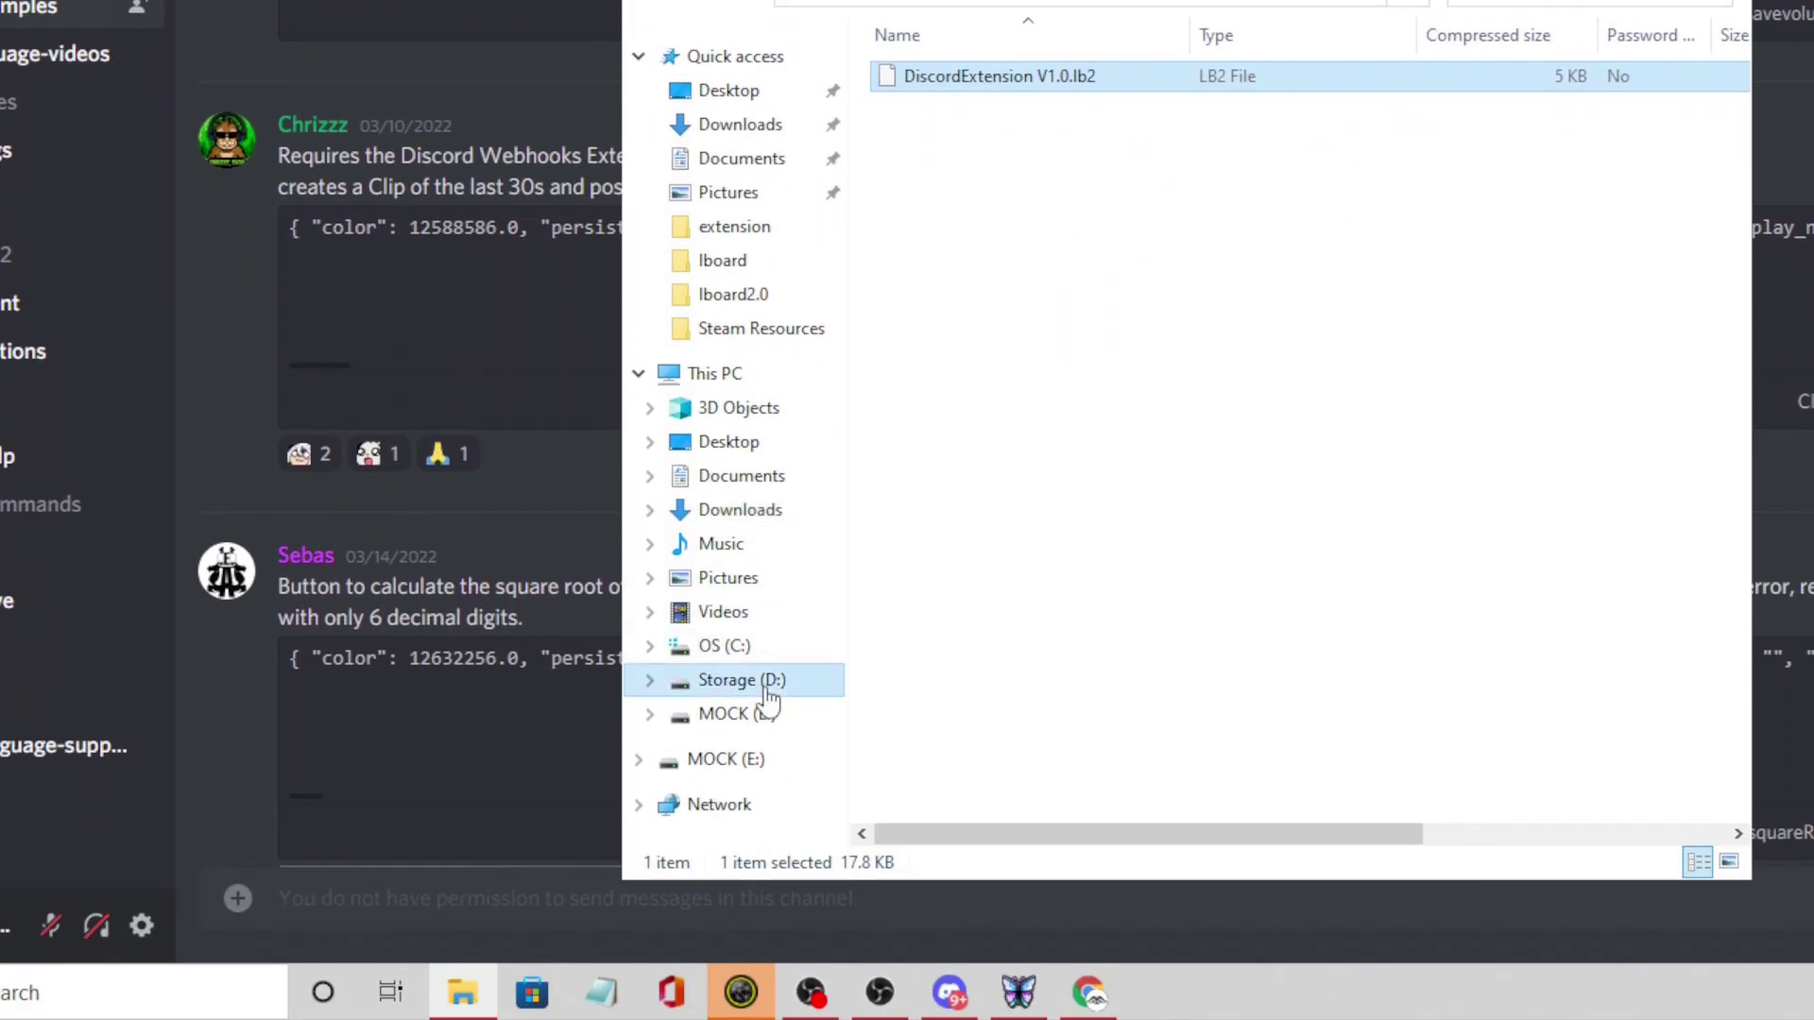
Paste DiscordExtension V1.0.lb2 into D:\Lboard2.0test\Ext.
{"action": "left_click", "coordinate": [775, 824]}
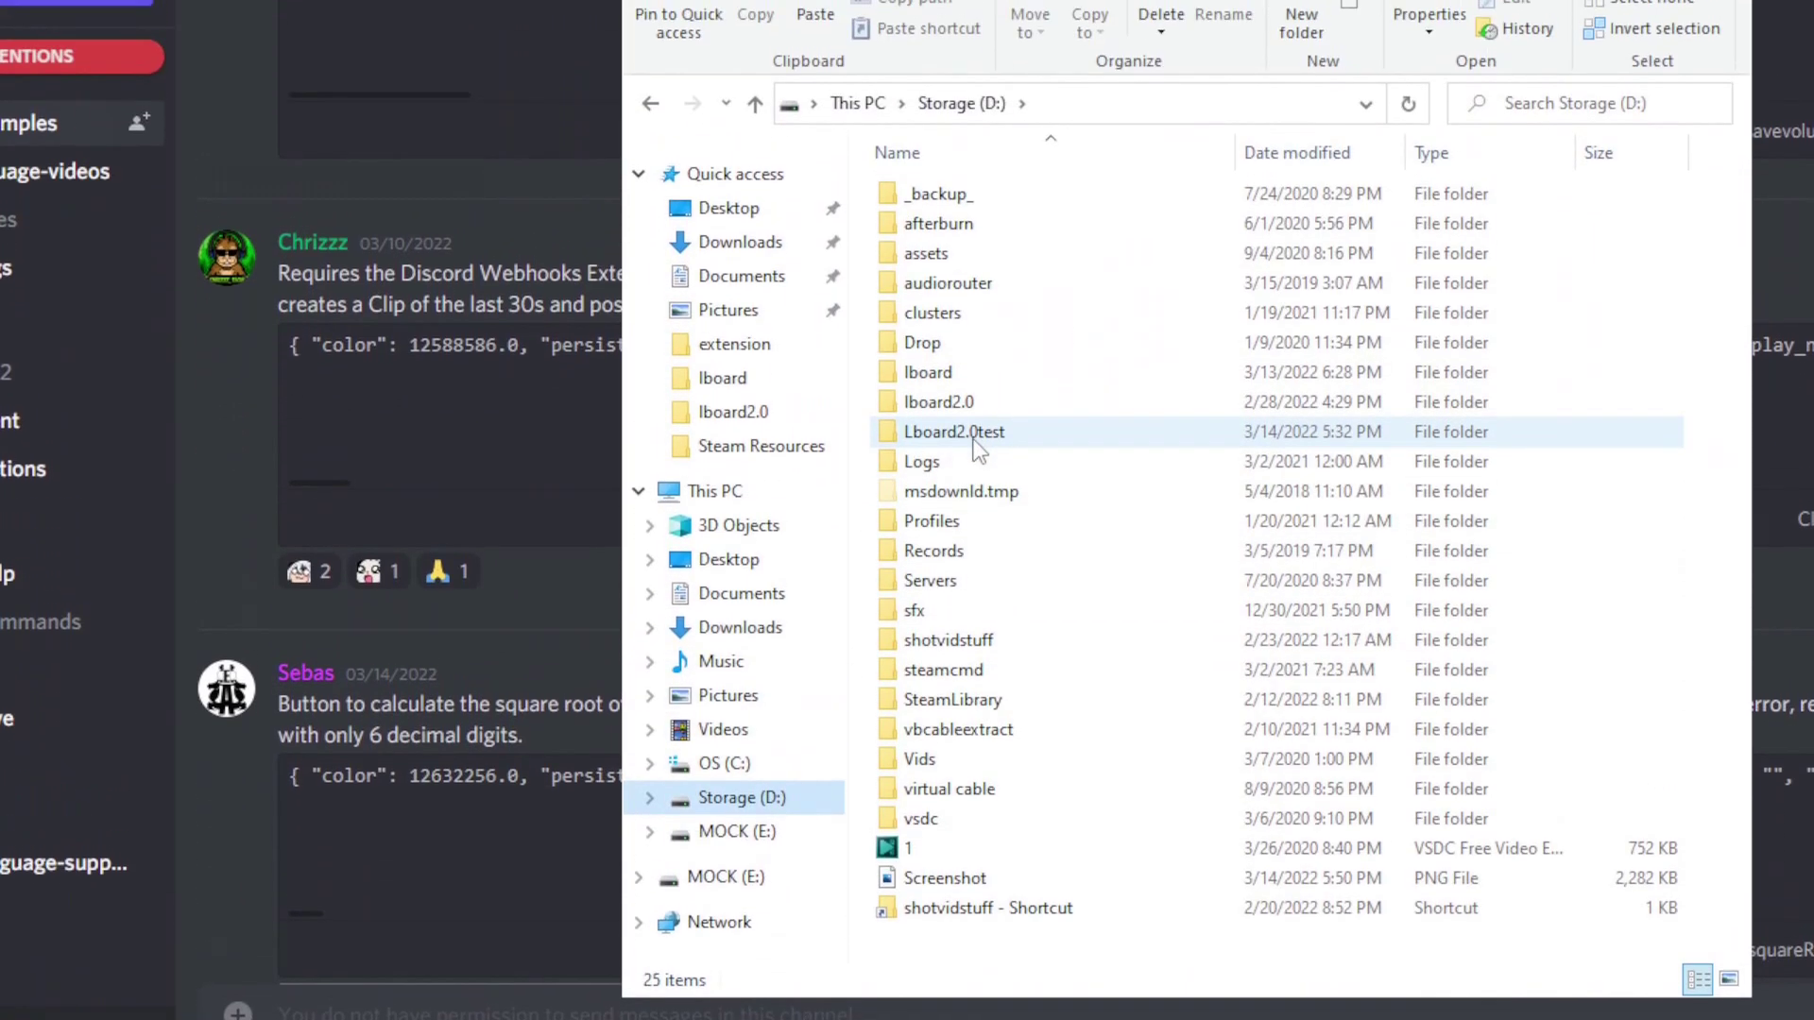
{"action": "double_click", "coordinate": [954, 359]}
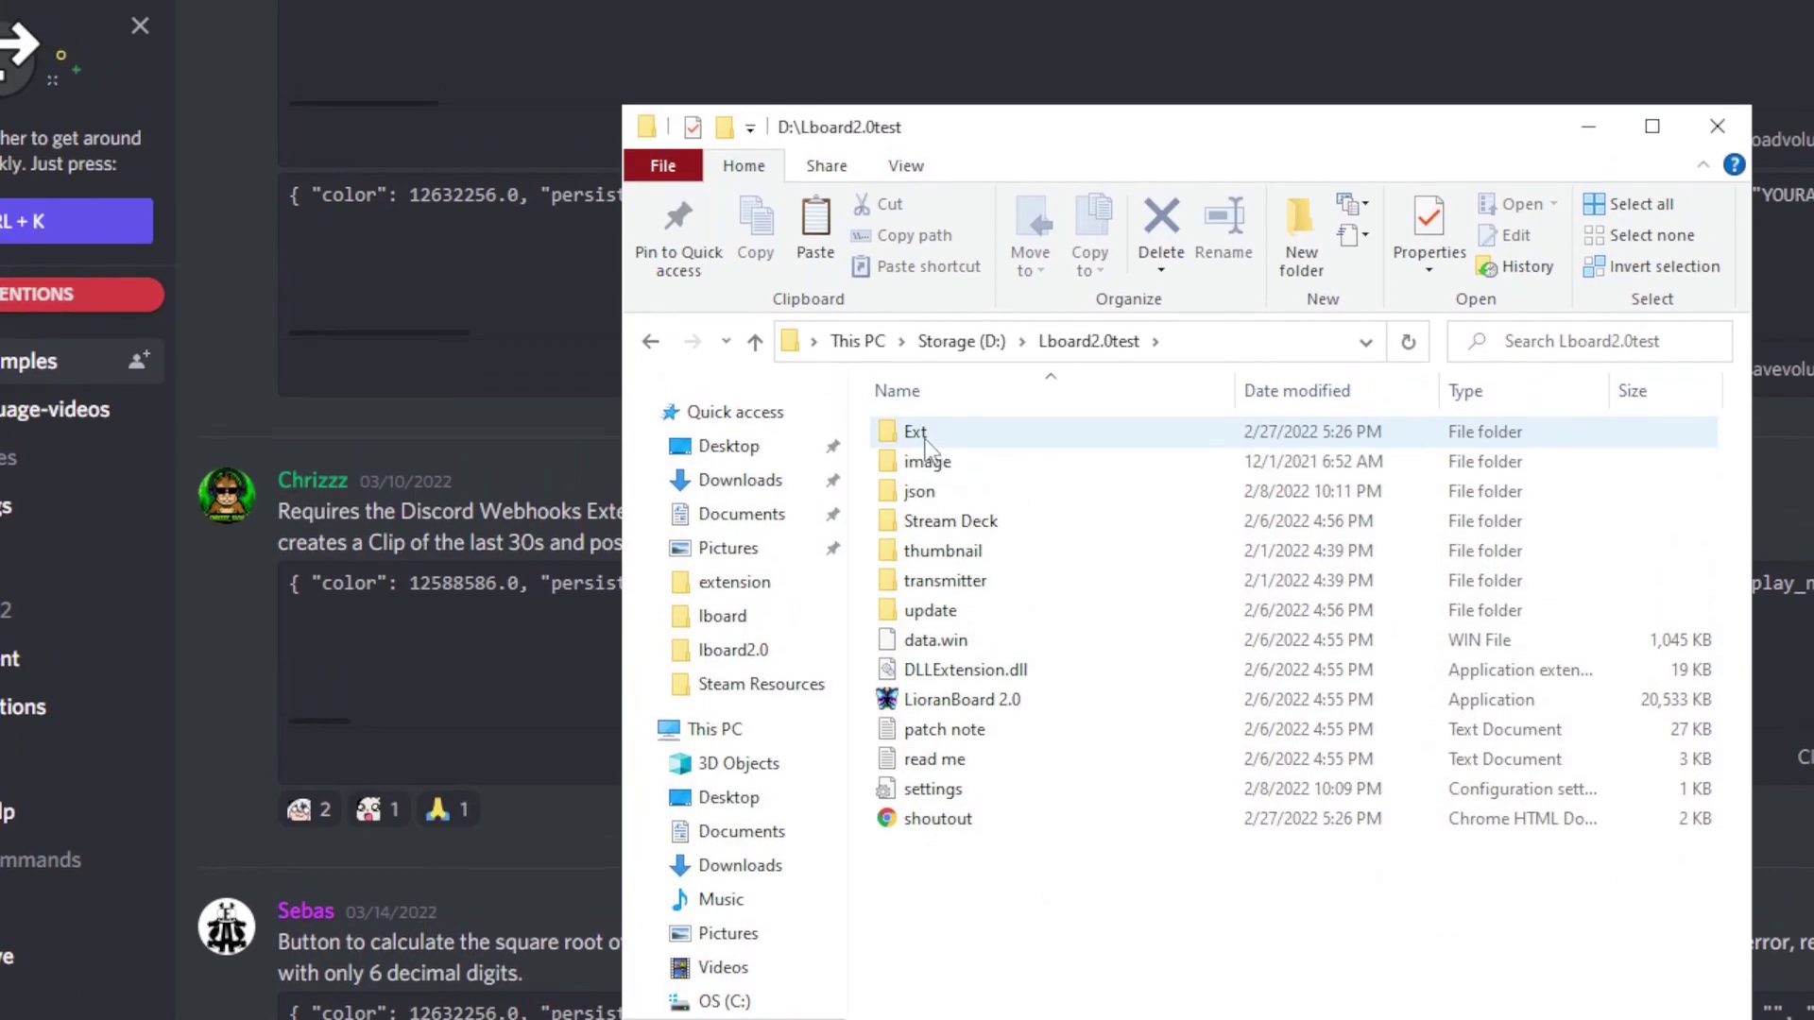
{"action": "double_click", "coordinate": [926, 433]}
{"action": "right_click", "coordinate": [959, 518]}
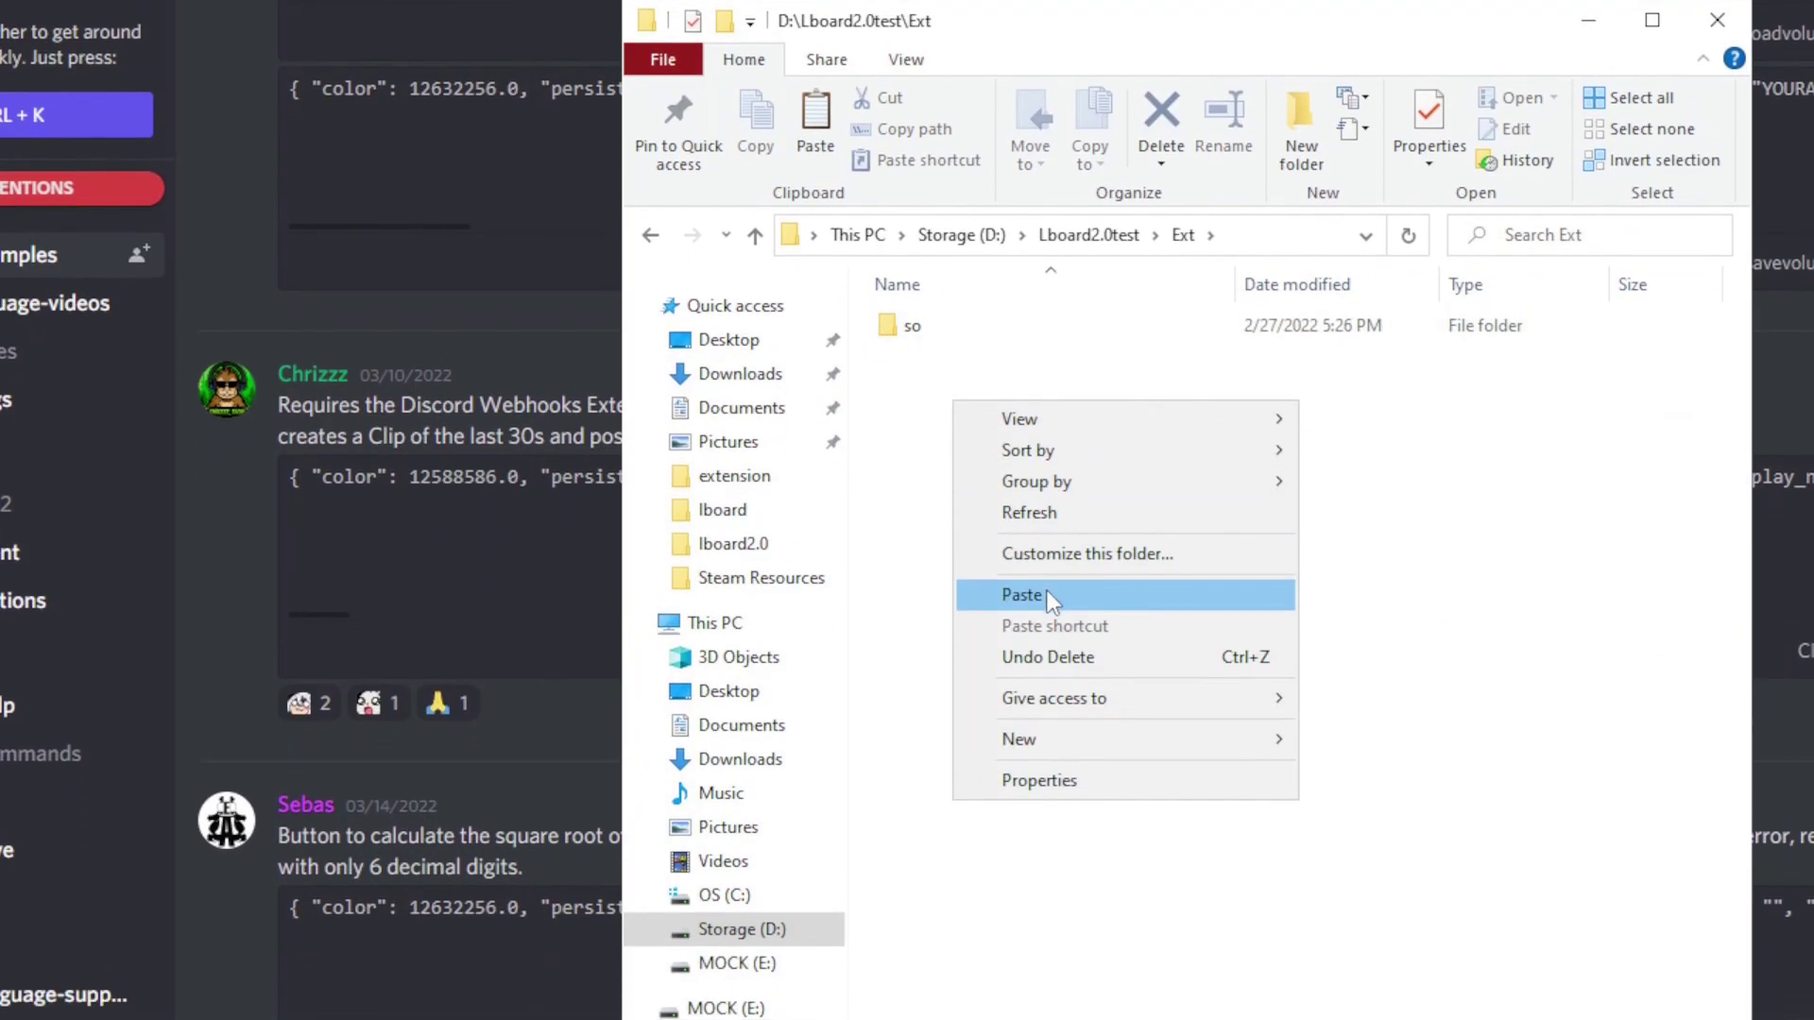
{"action": "left_click", "coordinate": [993, 692]}
{"action": "left_click", "coordinate": [1050, 571]}
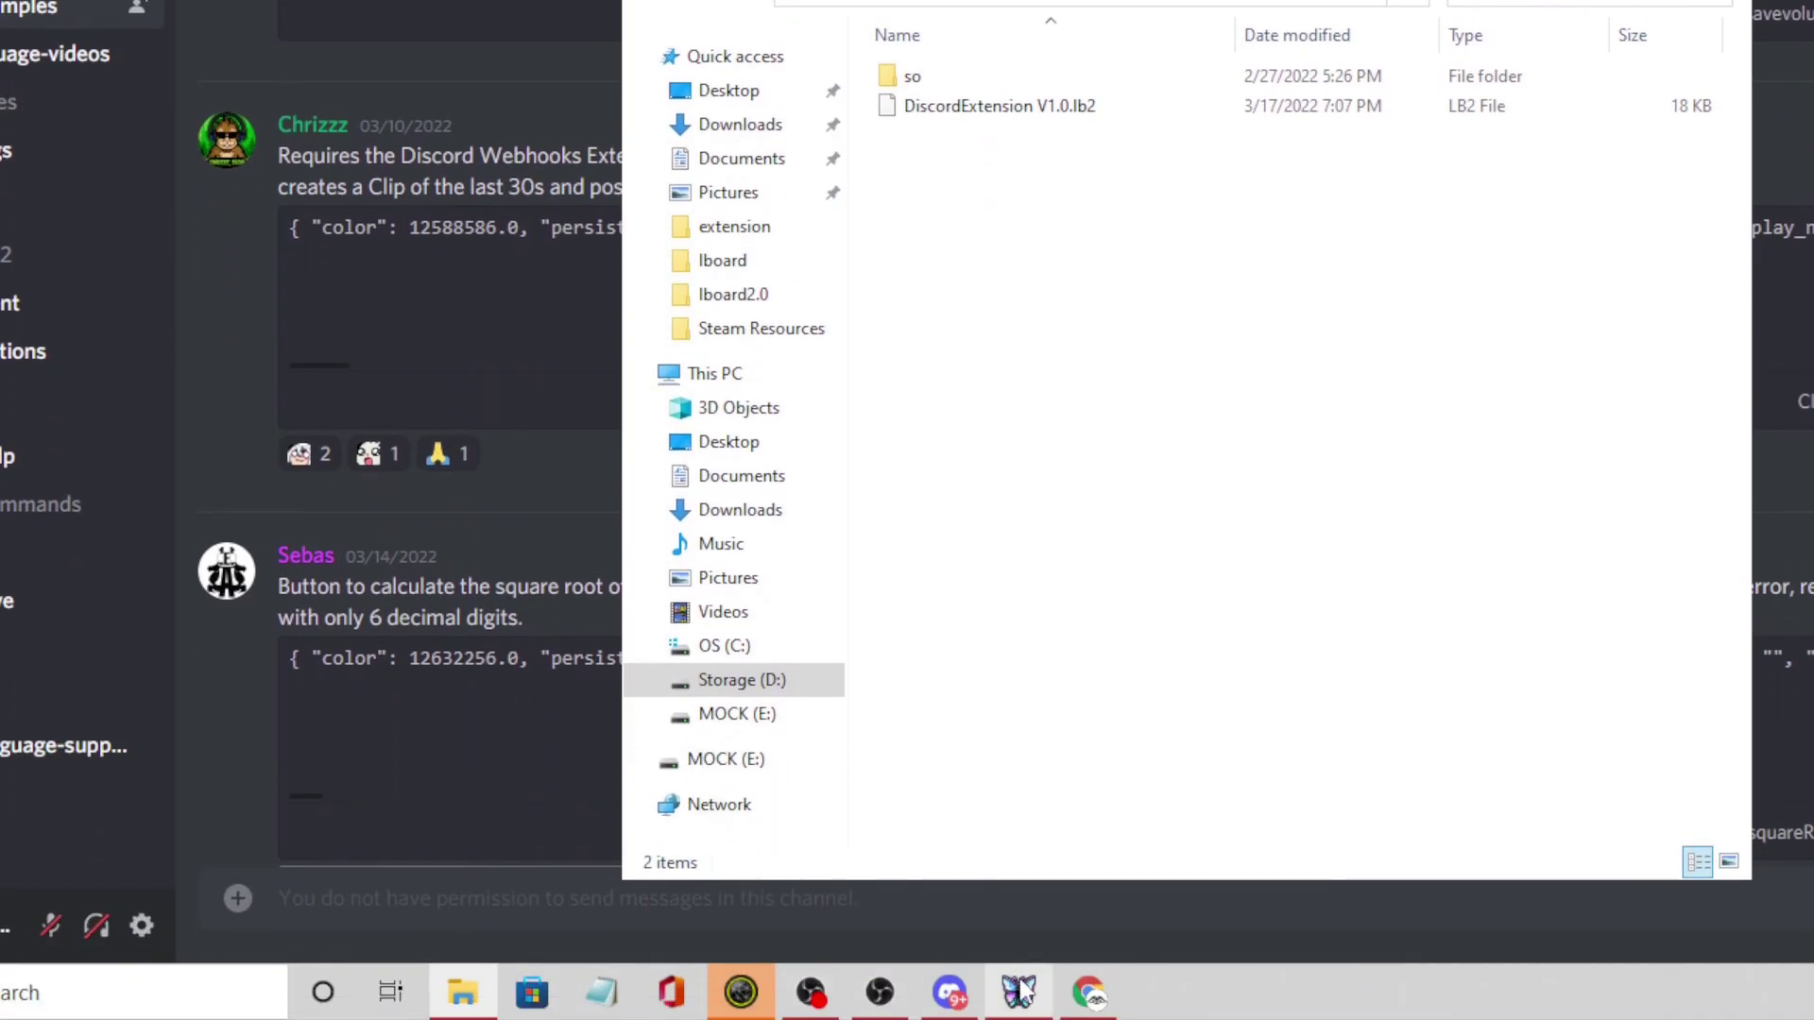
Install DiscordExtension V1.0.lb2 from D:\Lboard2.0test\Ext via Transmitter > Install an Extension.
{"action": "left_click", "coordinate": [1025, 992]}
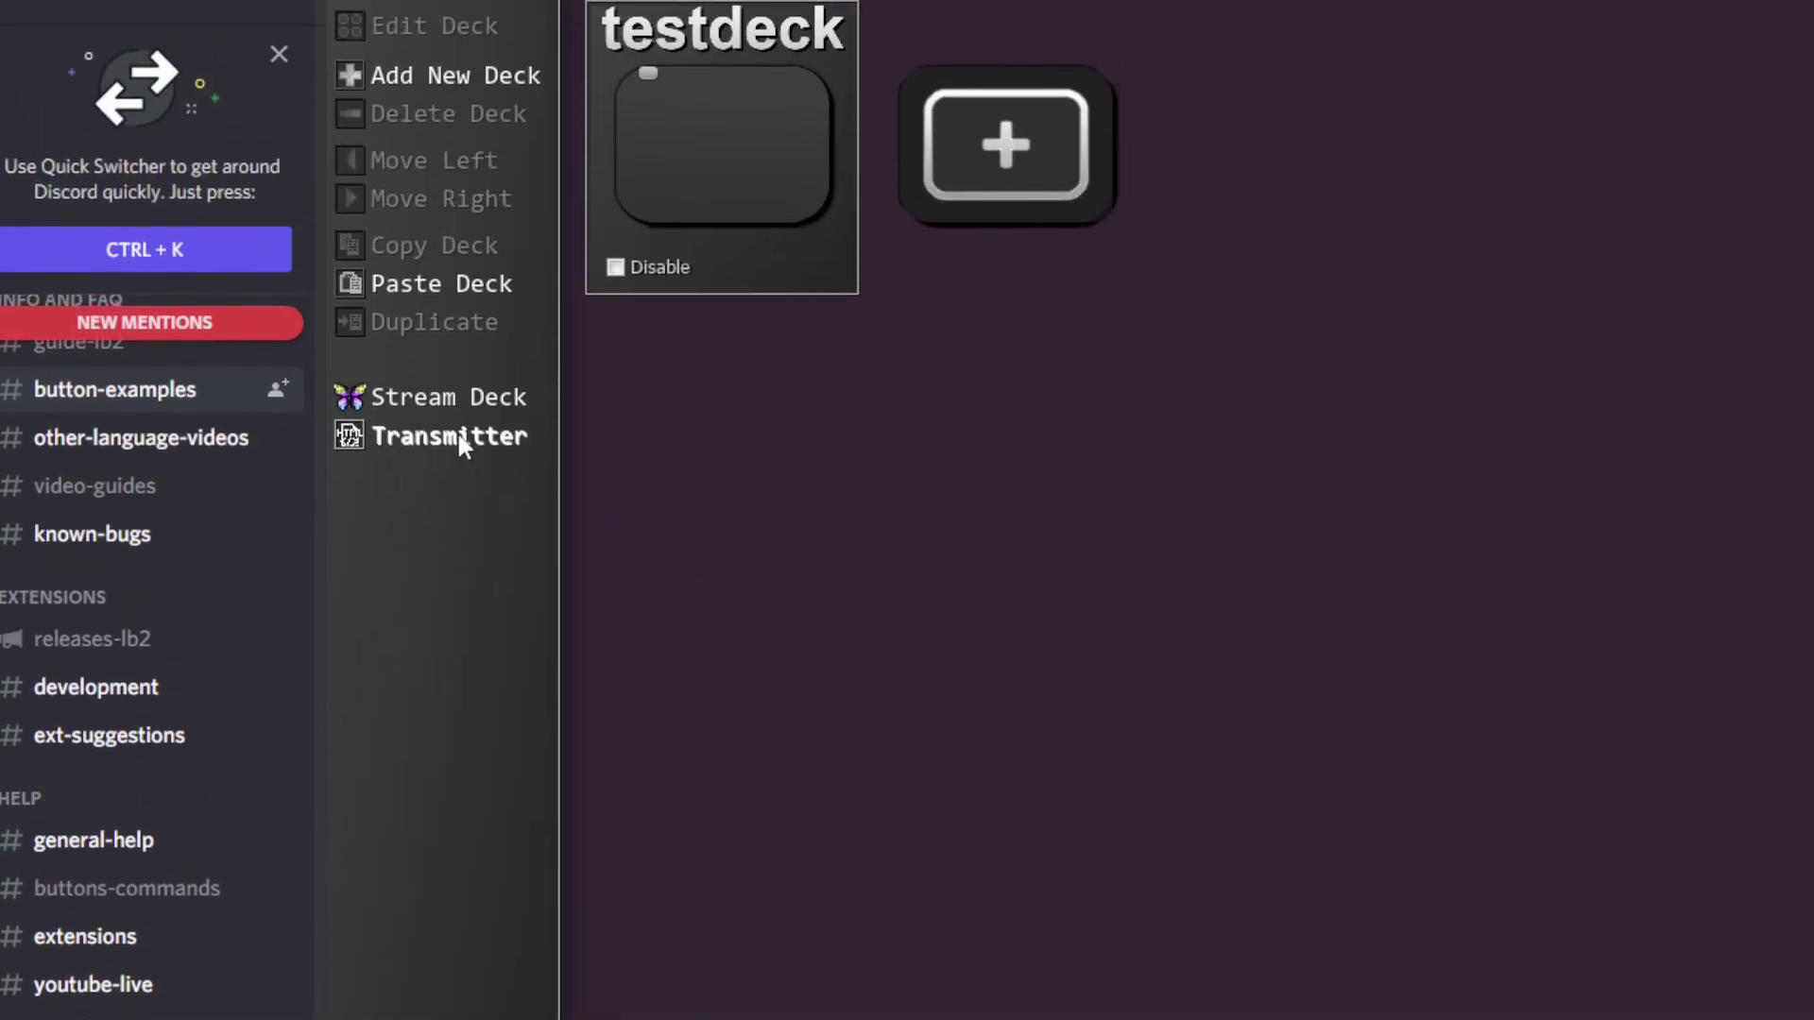
{"action": "left_click", "coordinate": [457, 434]}
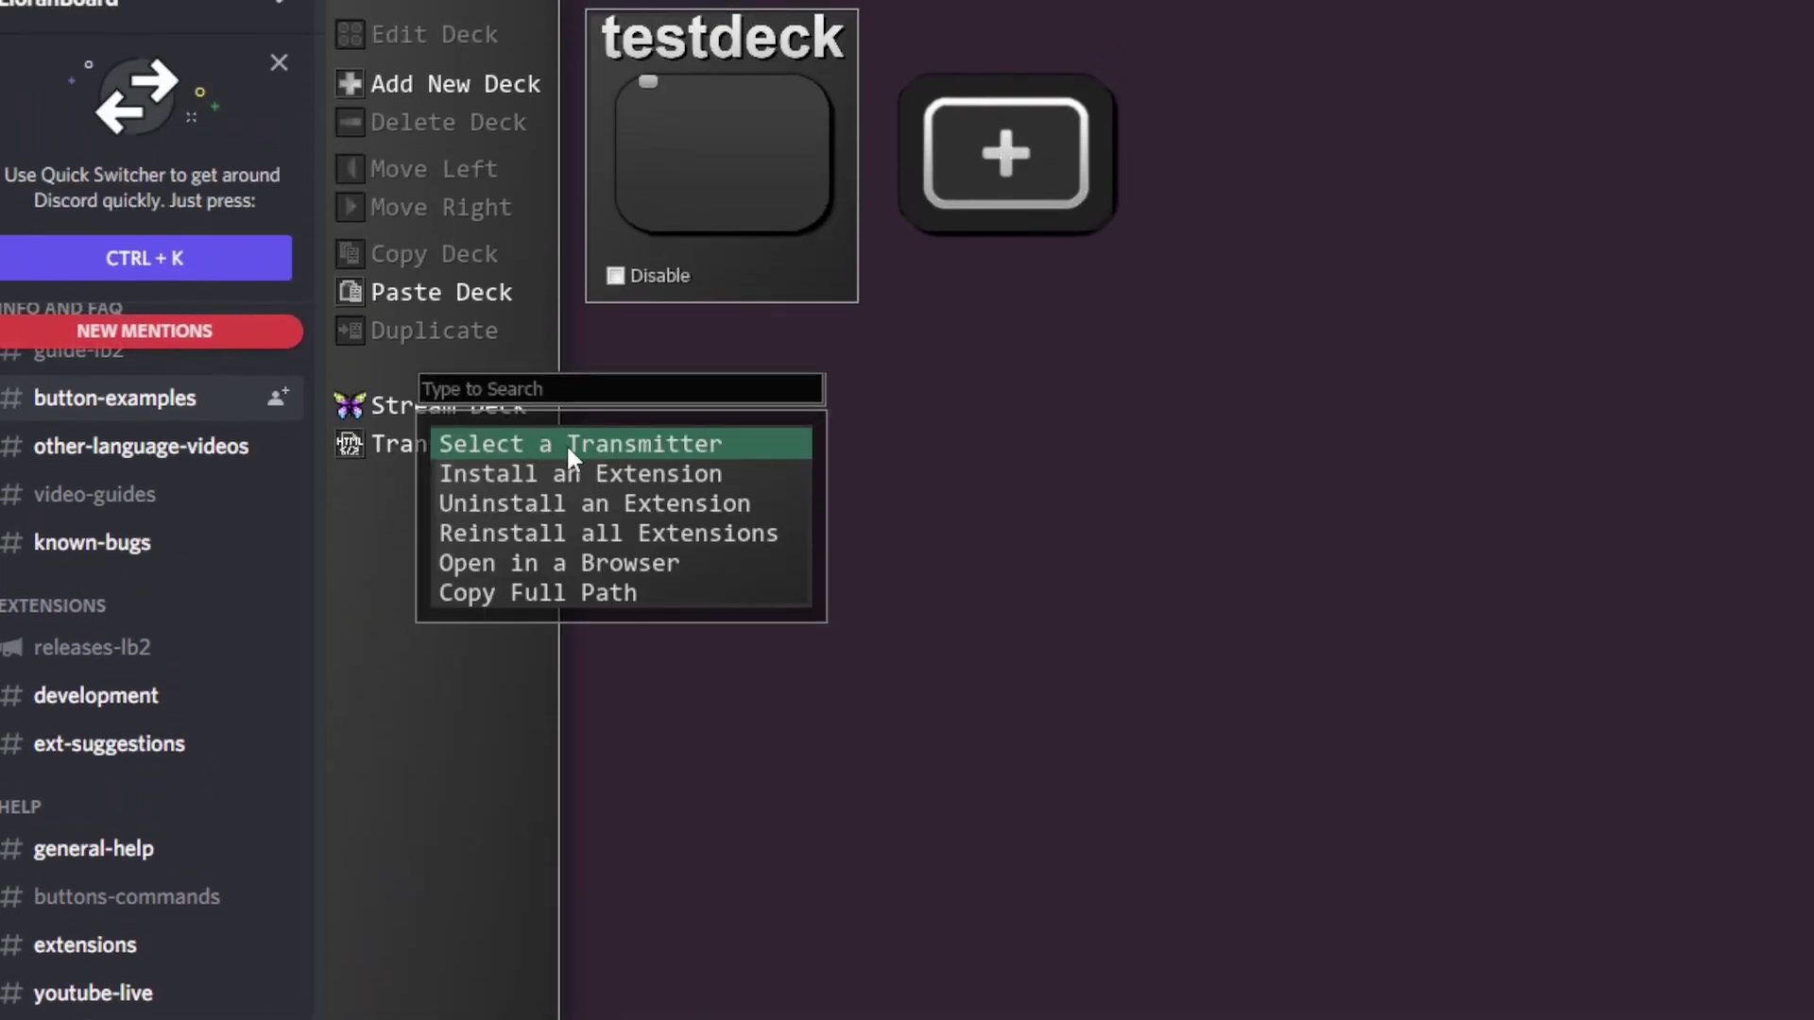
{"action": "left_click", "coordinate": [582, 469]}
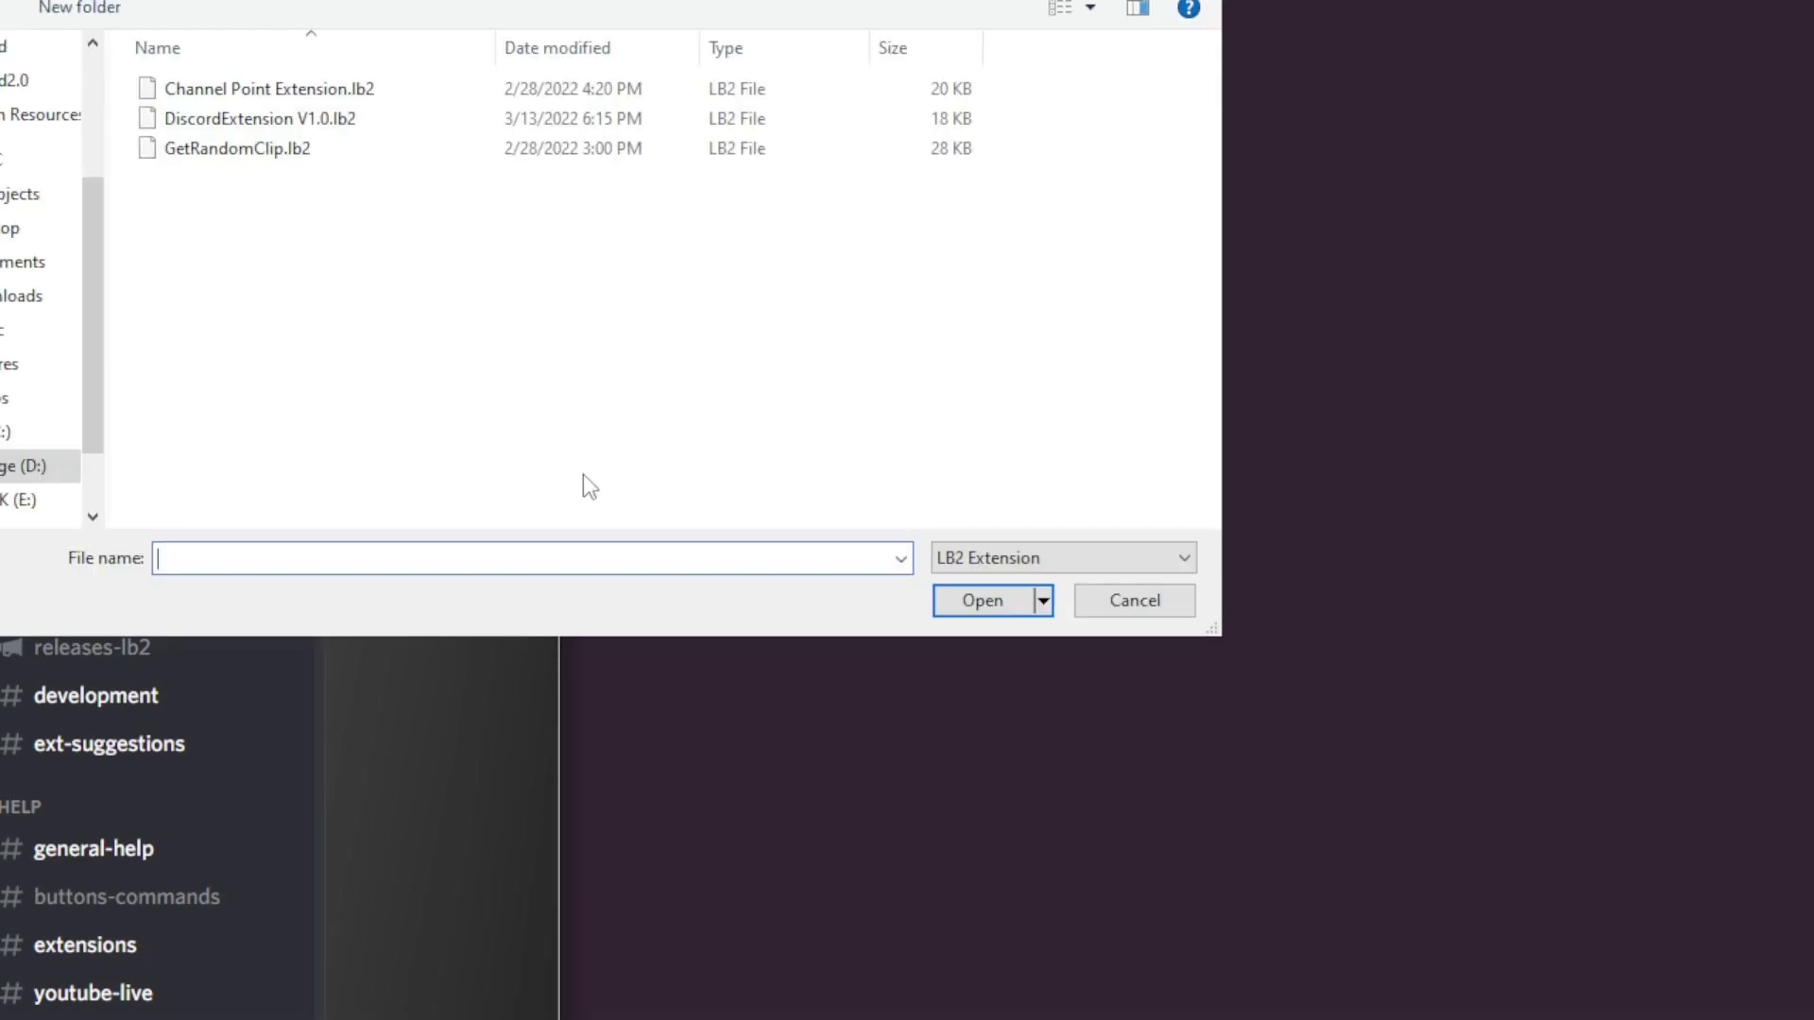
{"action": "left_click", "coordinate": [176, 510]}
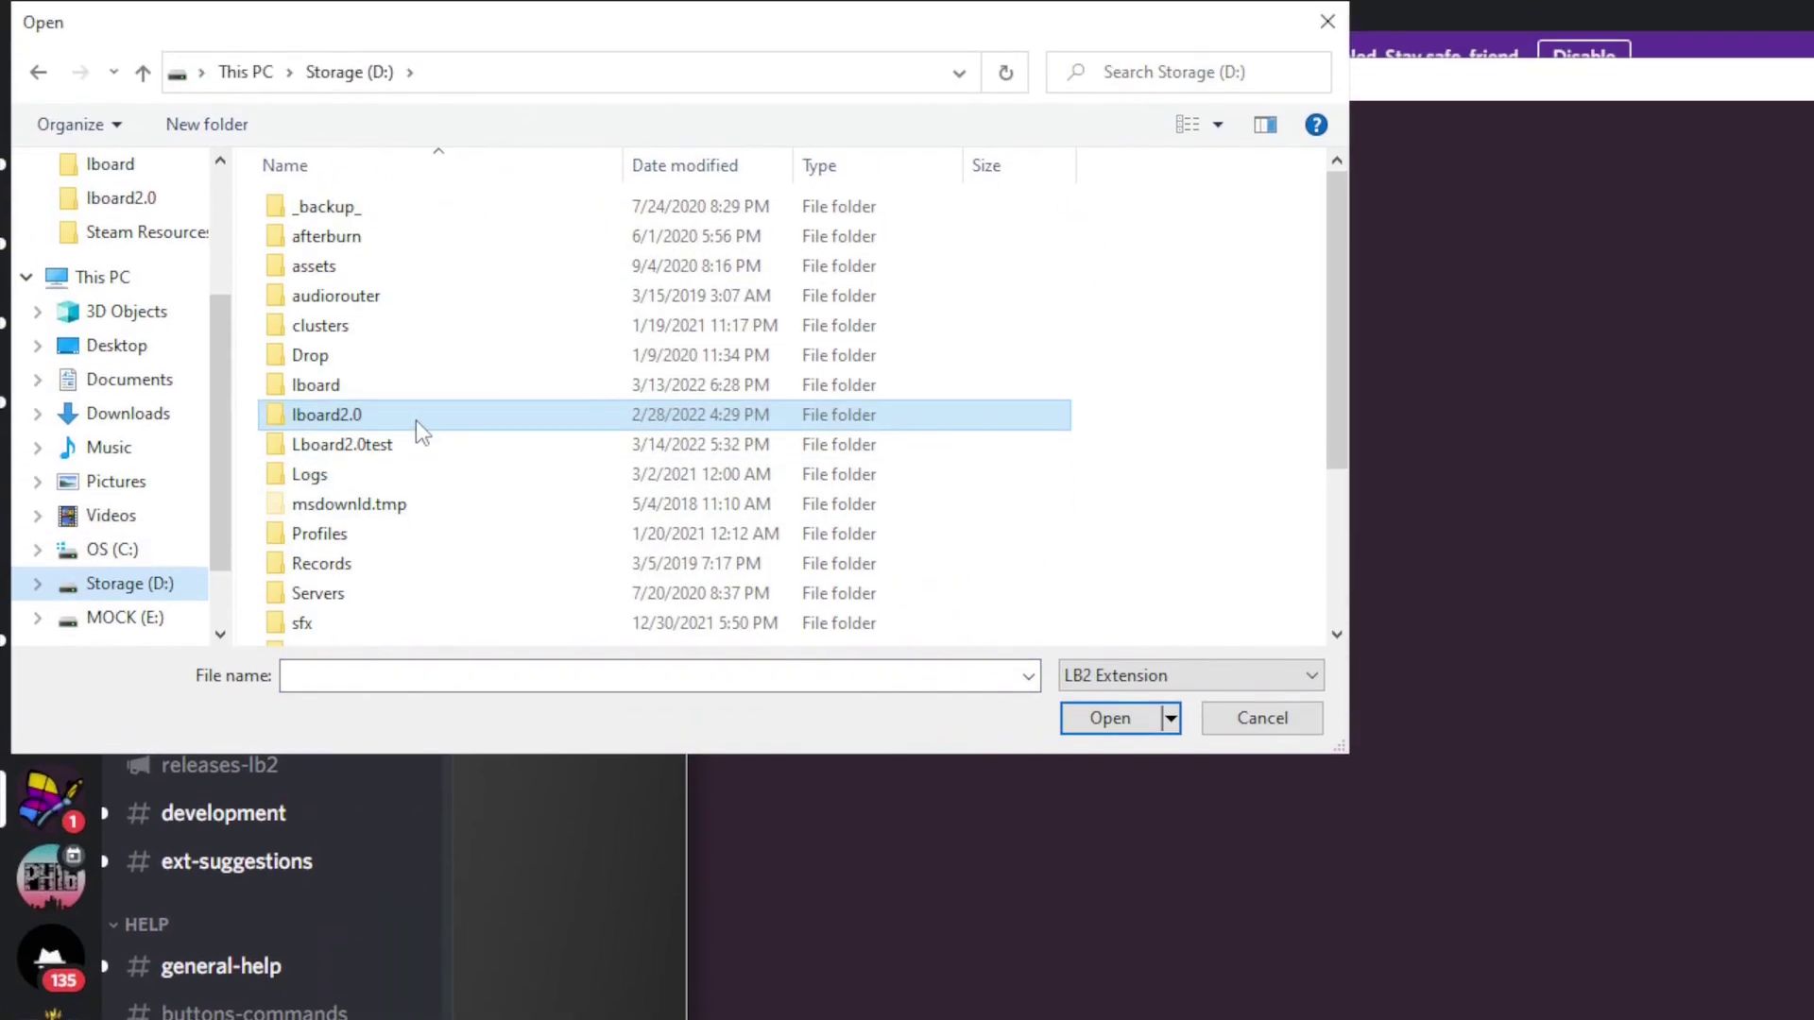
{"action": "double_click", "coordinate": [400, 444]}
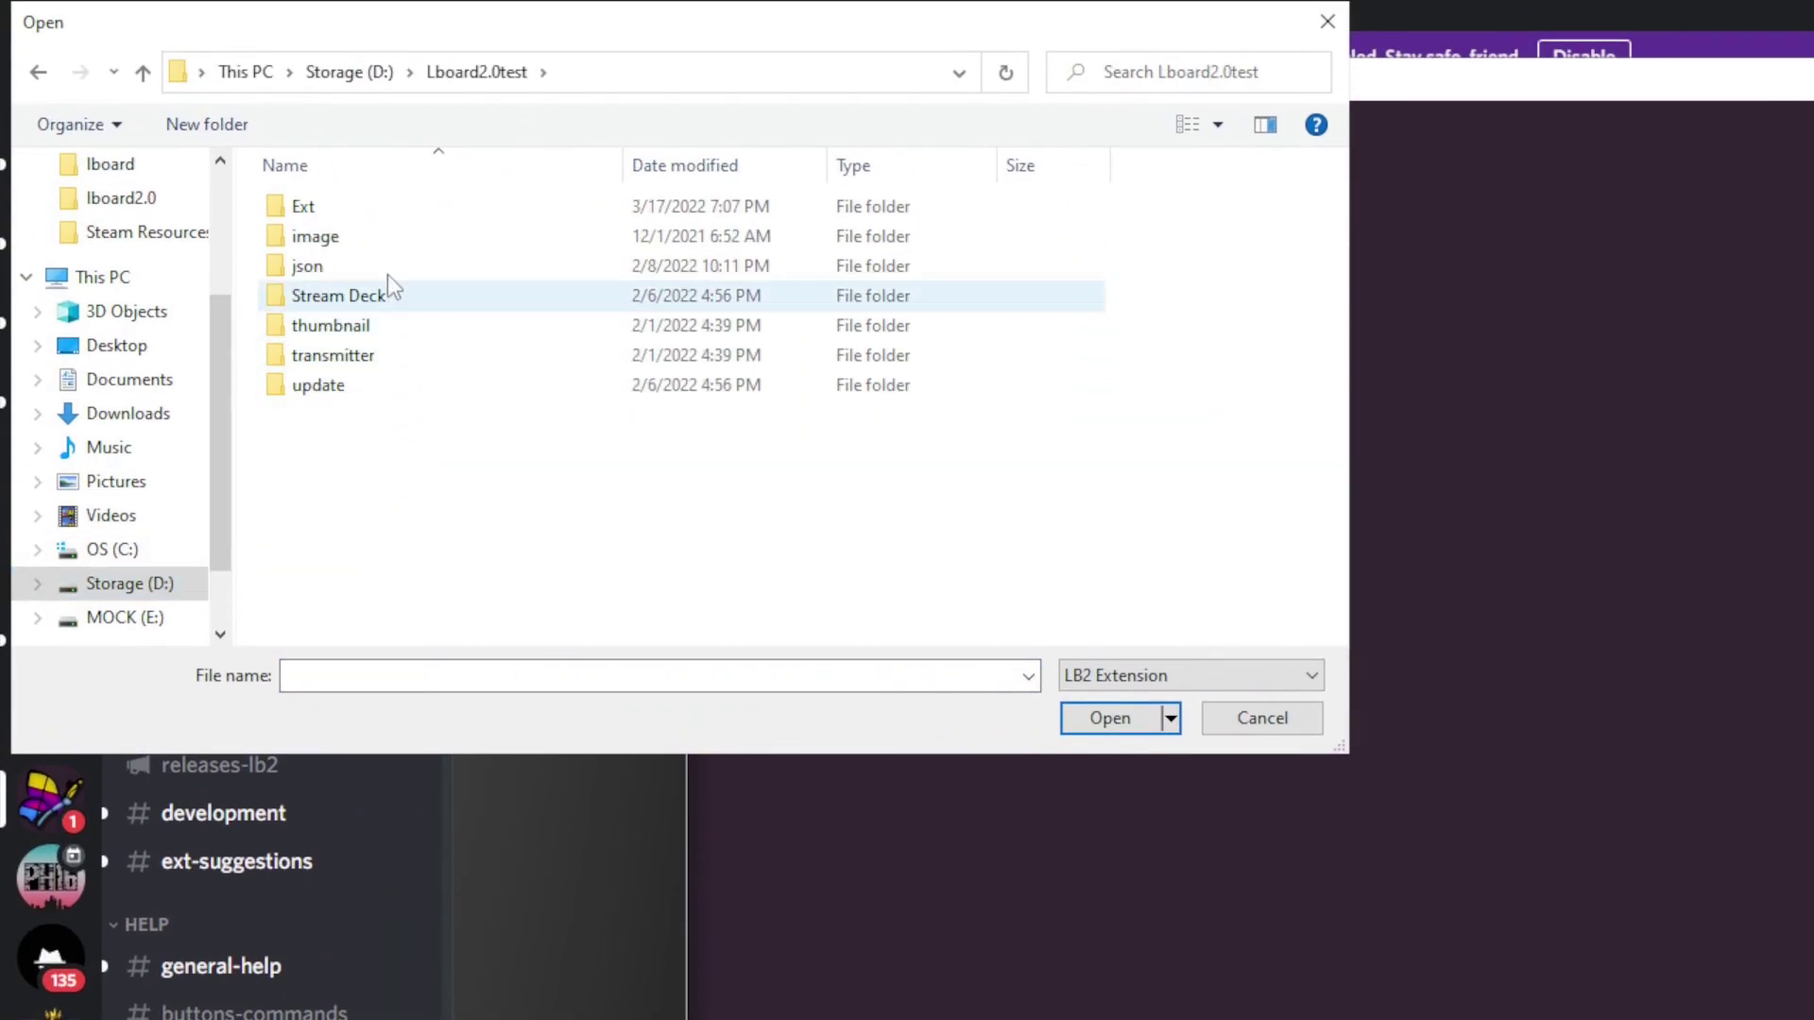
{"action": "double_click", "coordinate": [361, 198]}
{"action": "left_click", "coordinate": [370, 237]}
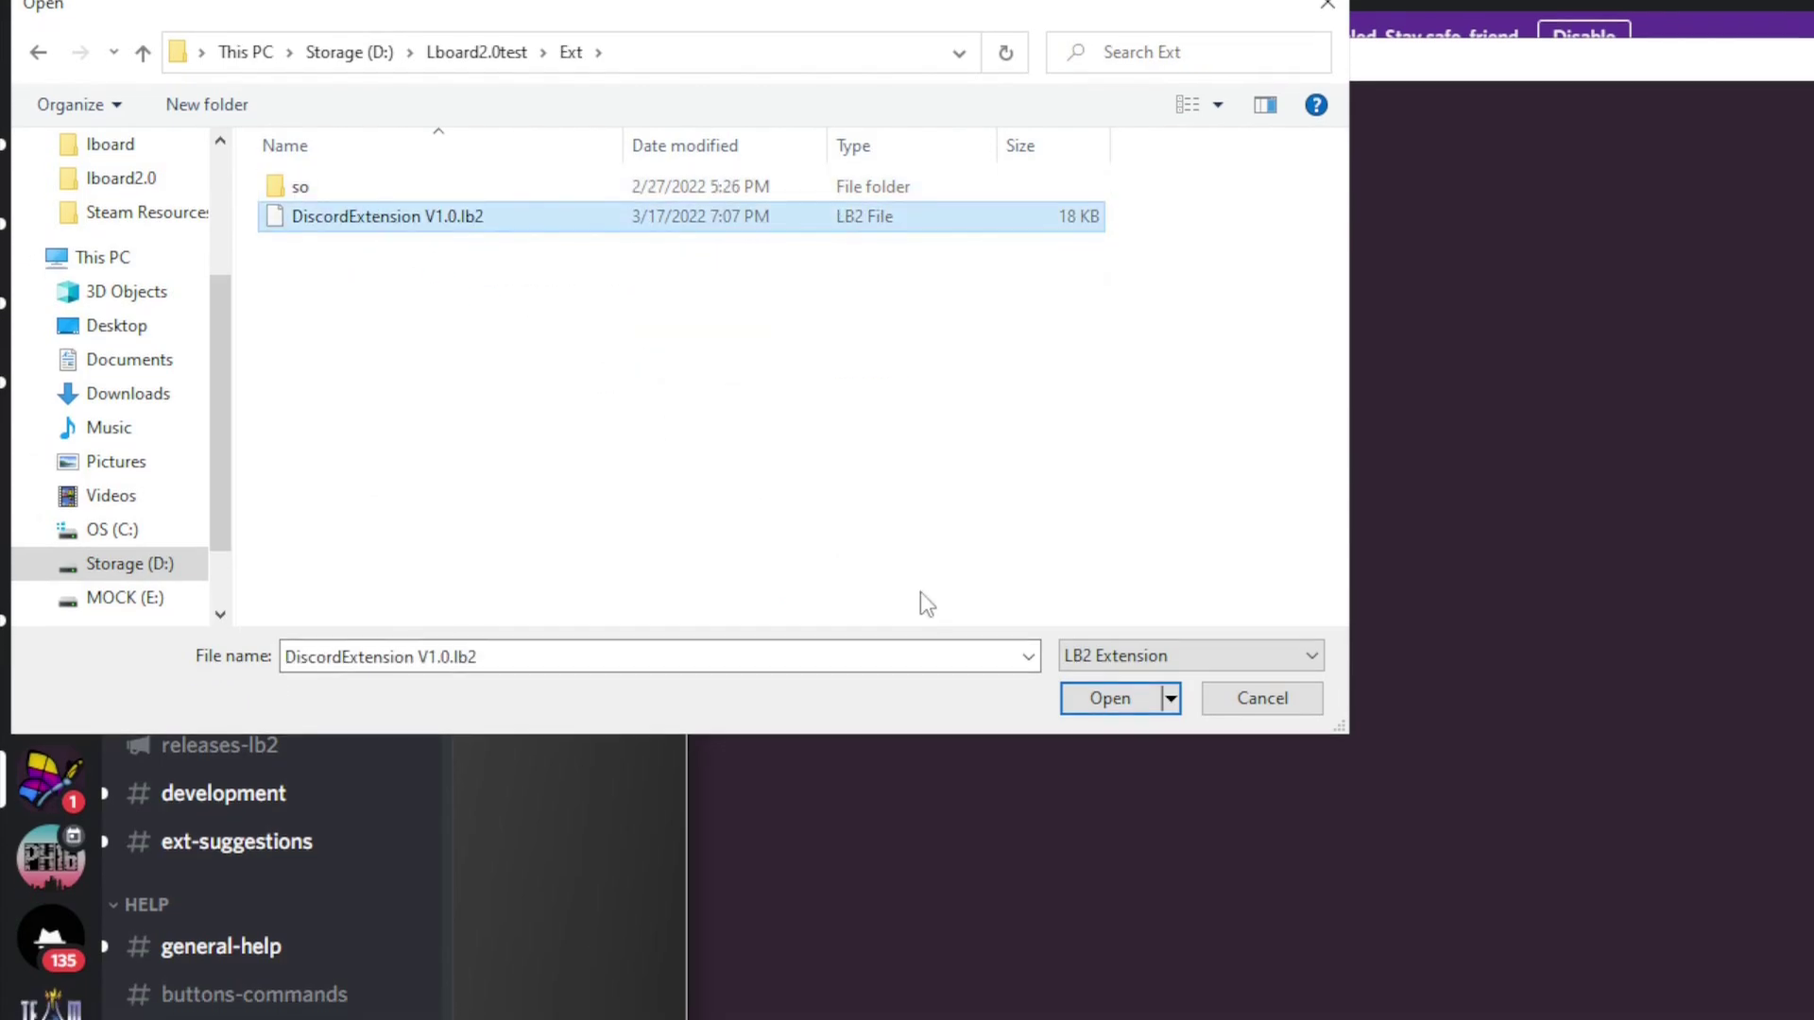
{"action": "left_click", "coordinate": [1087, 573]}
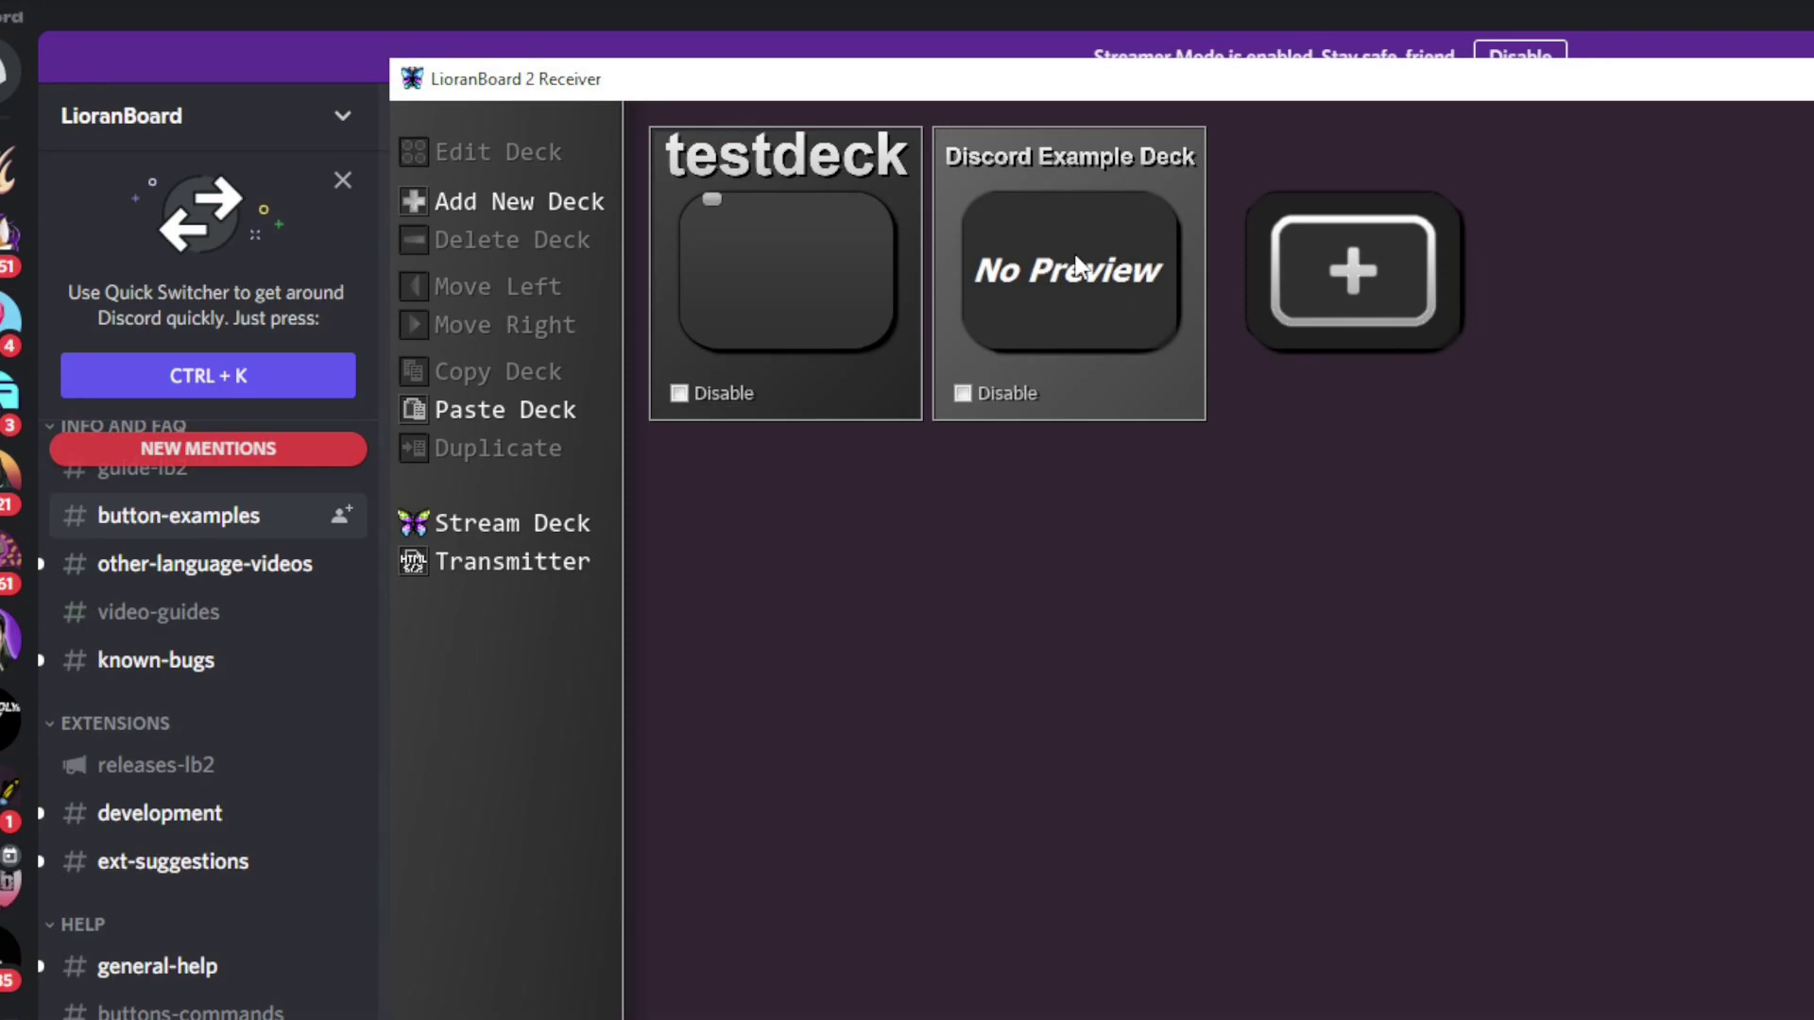
Edit the Discord Example Deck and change its Y grid rows from 3 to 4.
{"action": "double_click", "coordinate": [1080, 267]}
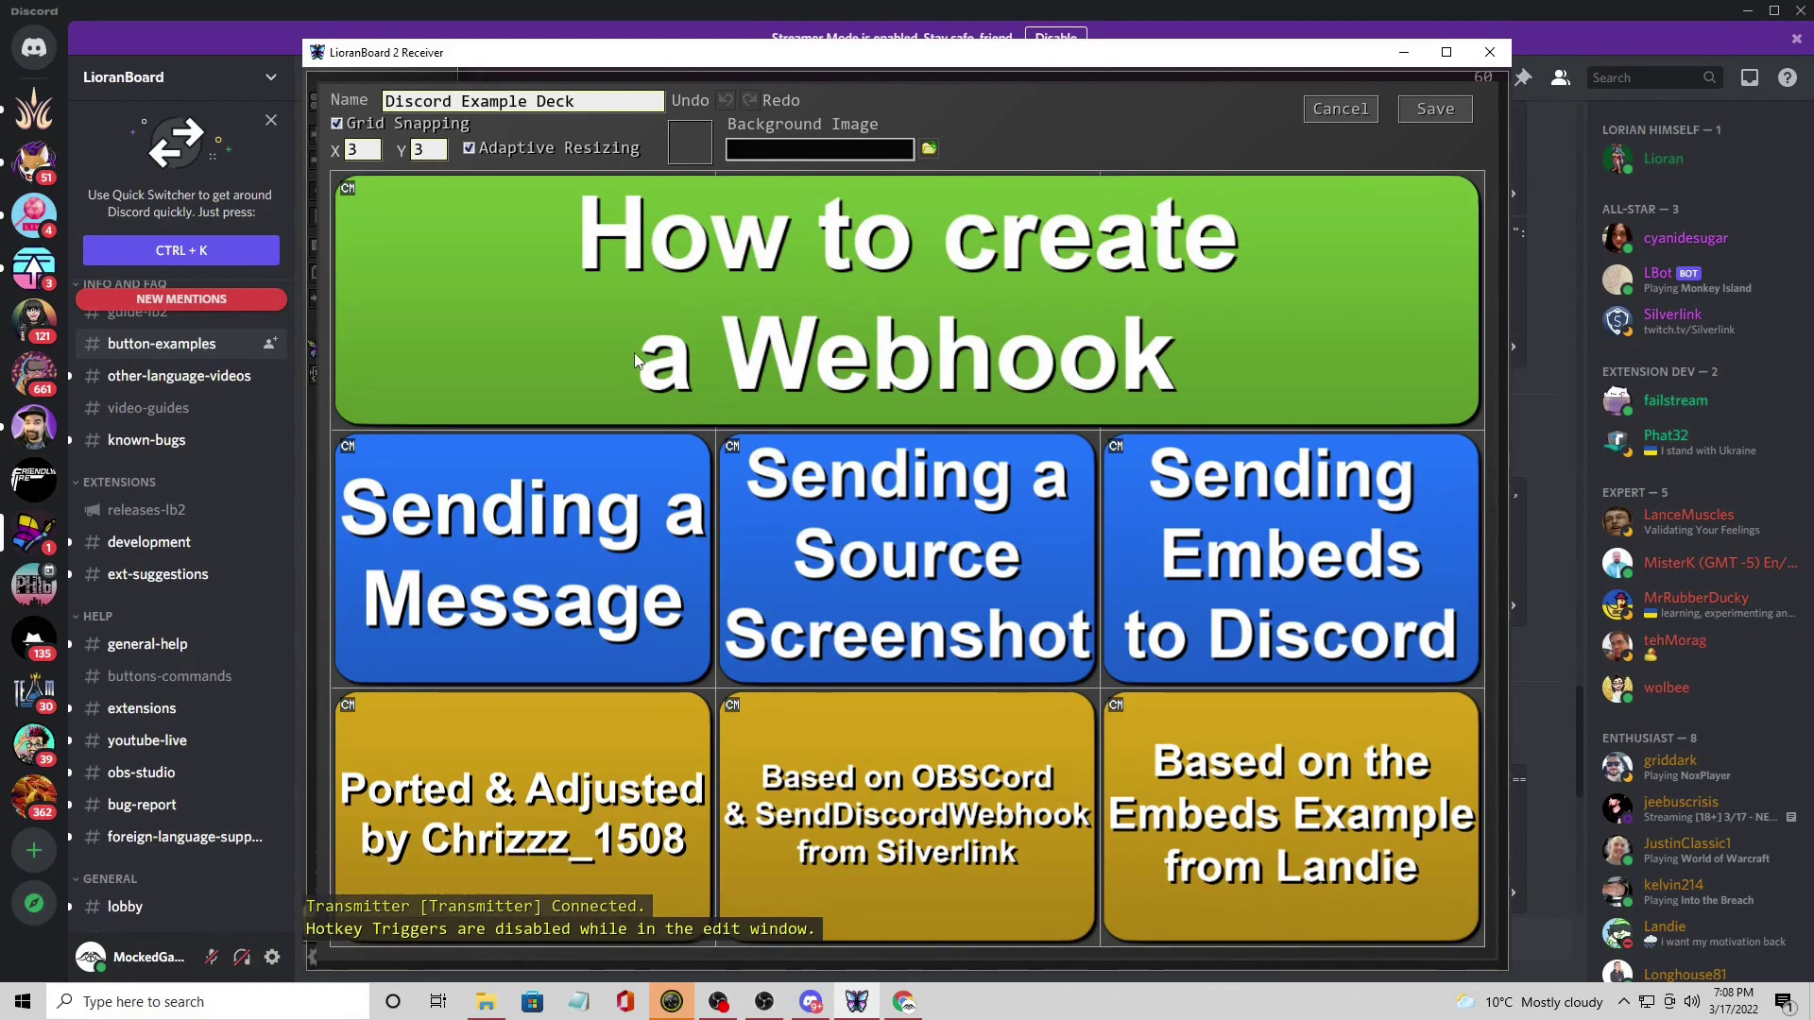
{"action": "left_click", "coordinate": [429, 150]}
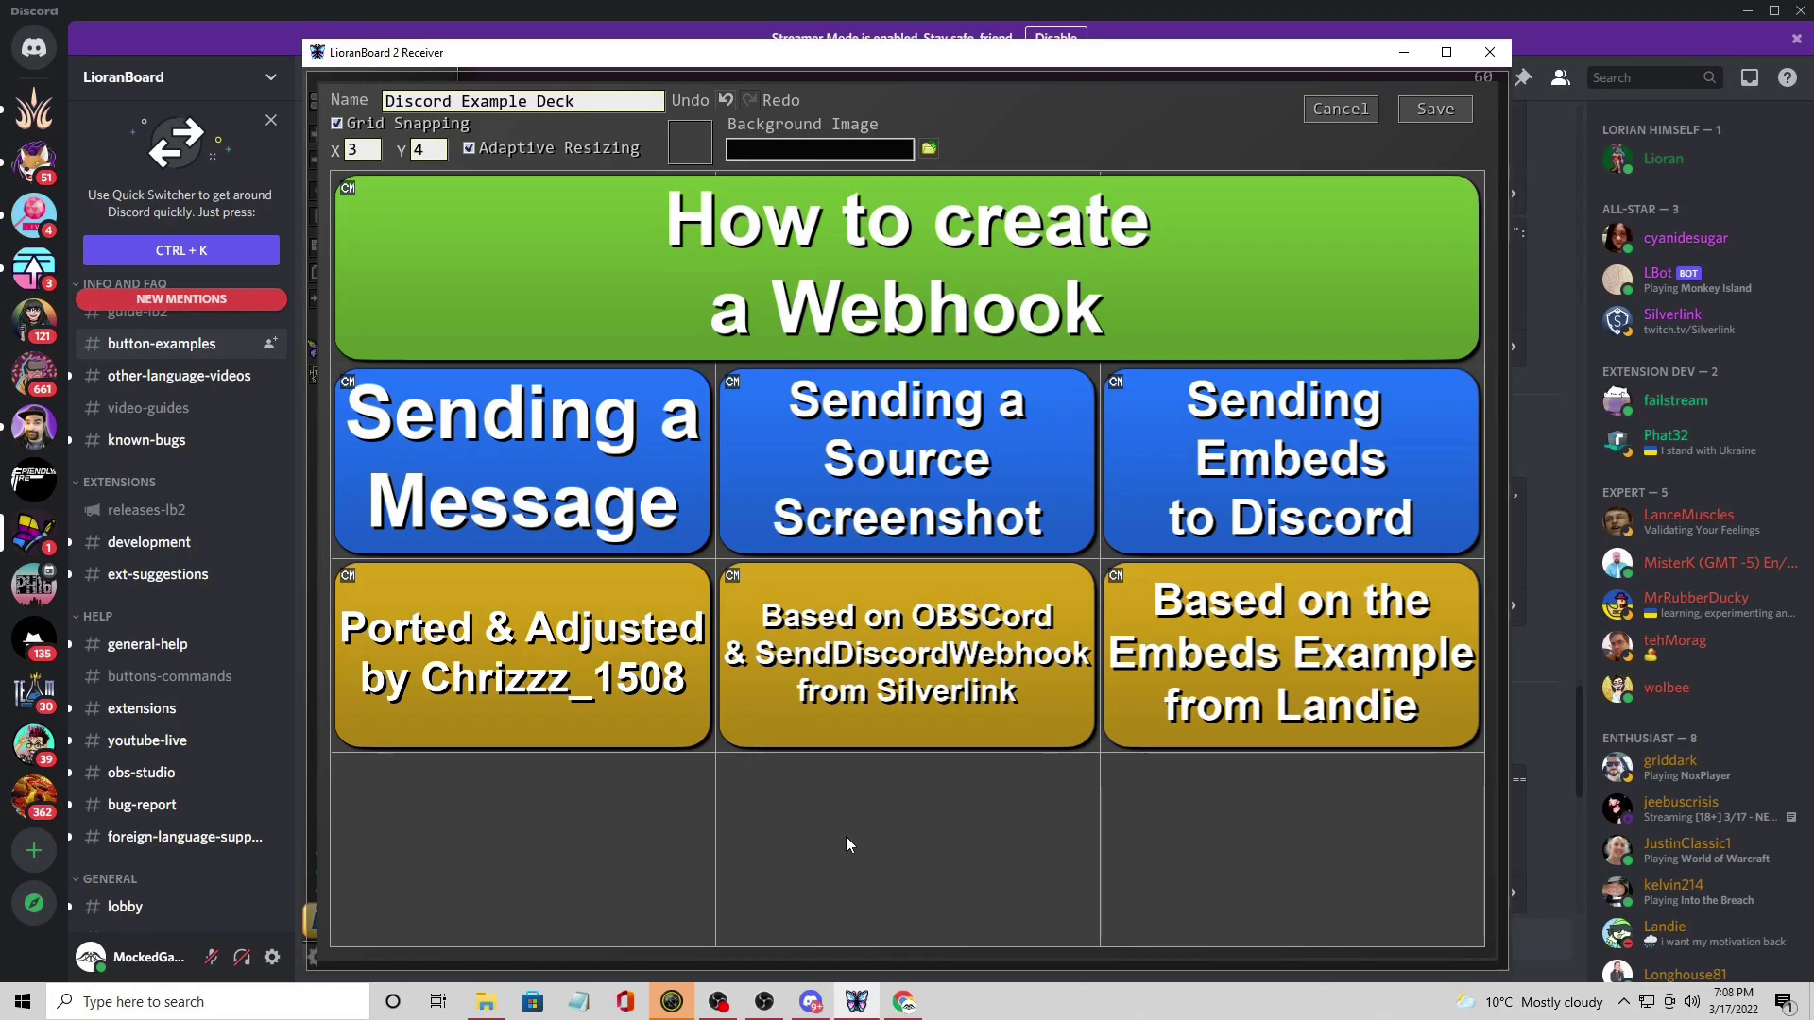
Open the Clipit file from Downloads in Notepad++ and copy its button JSON.
{"action": "left_click", "coordinate": [486, 1001]}
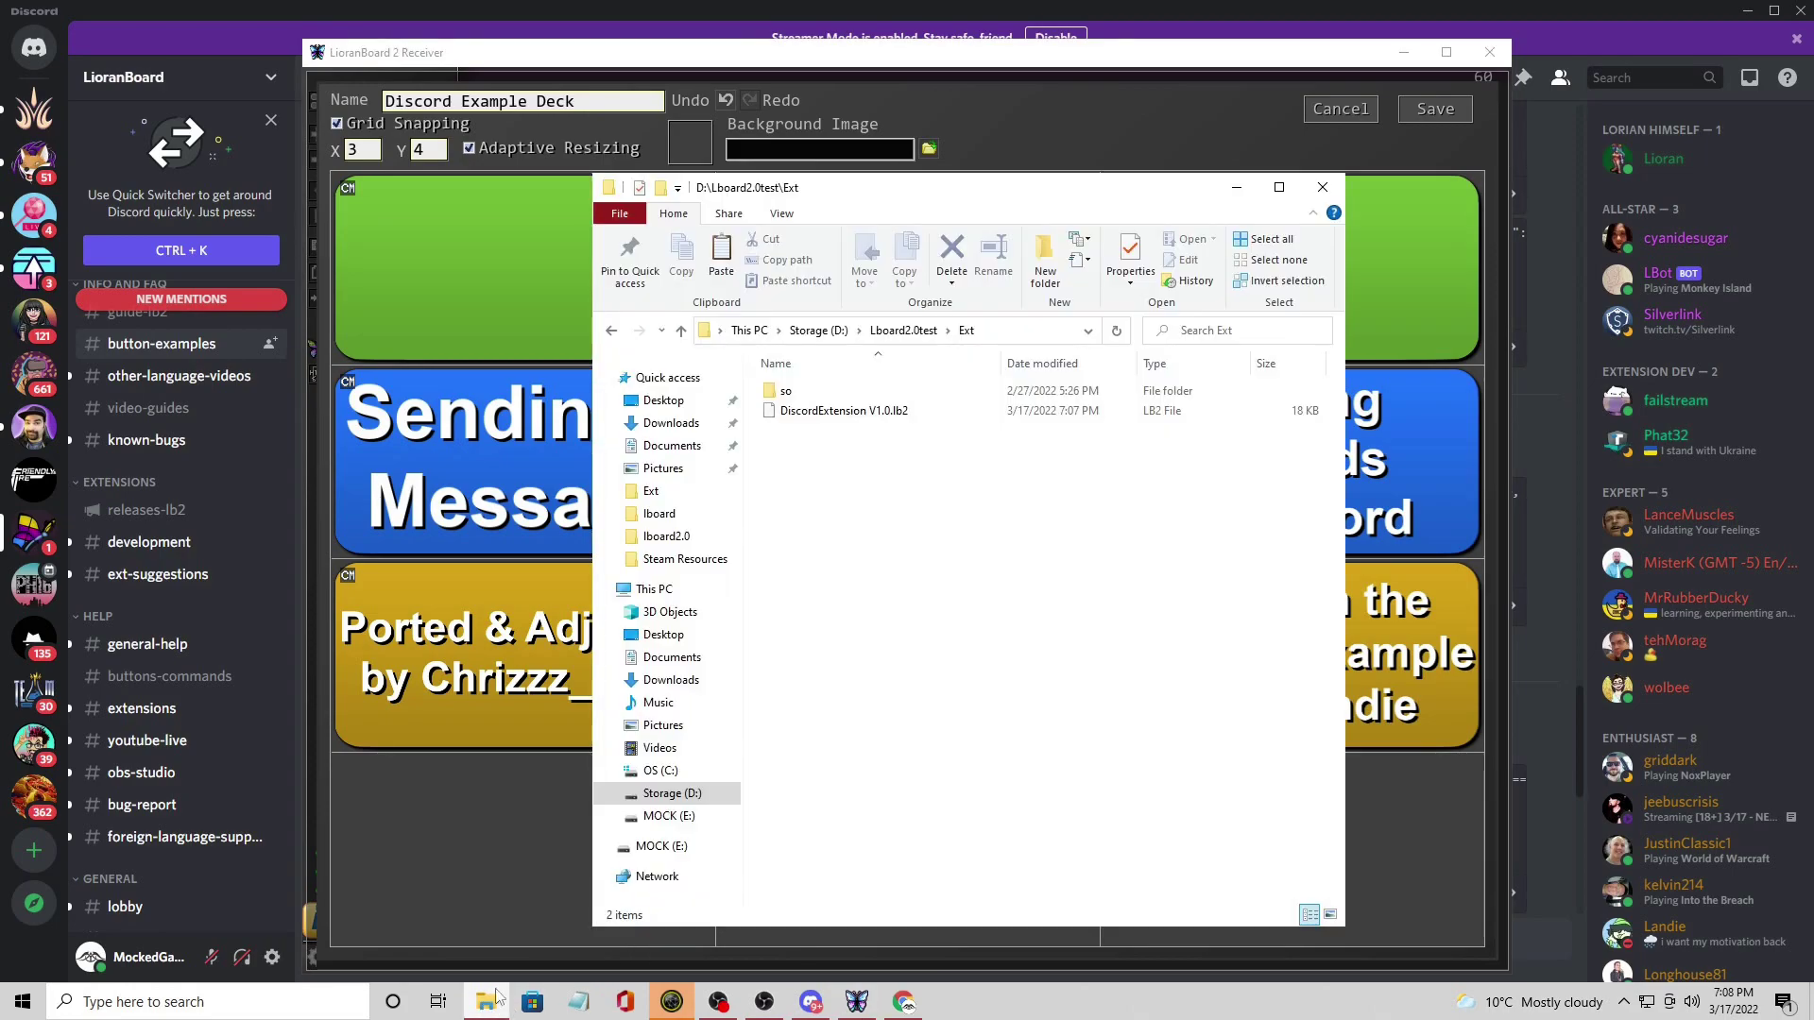
{"action": "left_click", "coordinate": [670, 422]}
{"action": "left_click", "coordinate": [802, 400]}
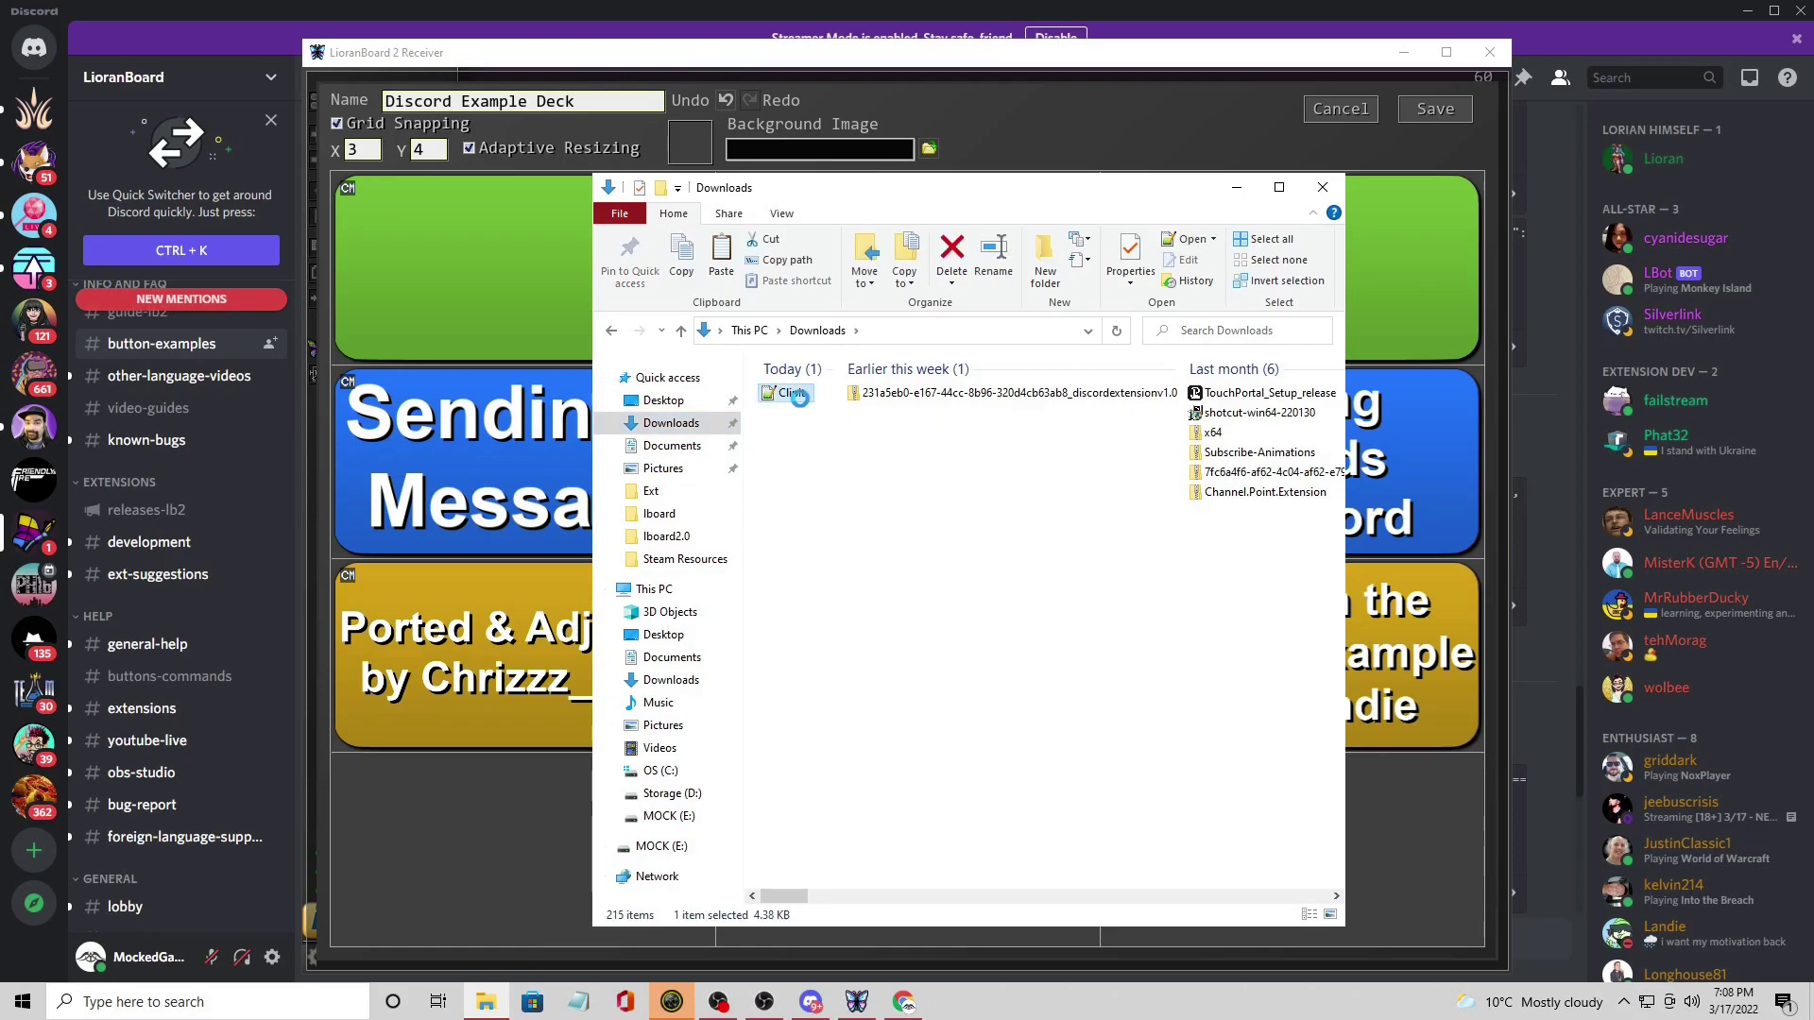
{"action": "right_click", "coordinate": [803, 404]}
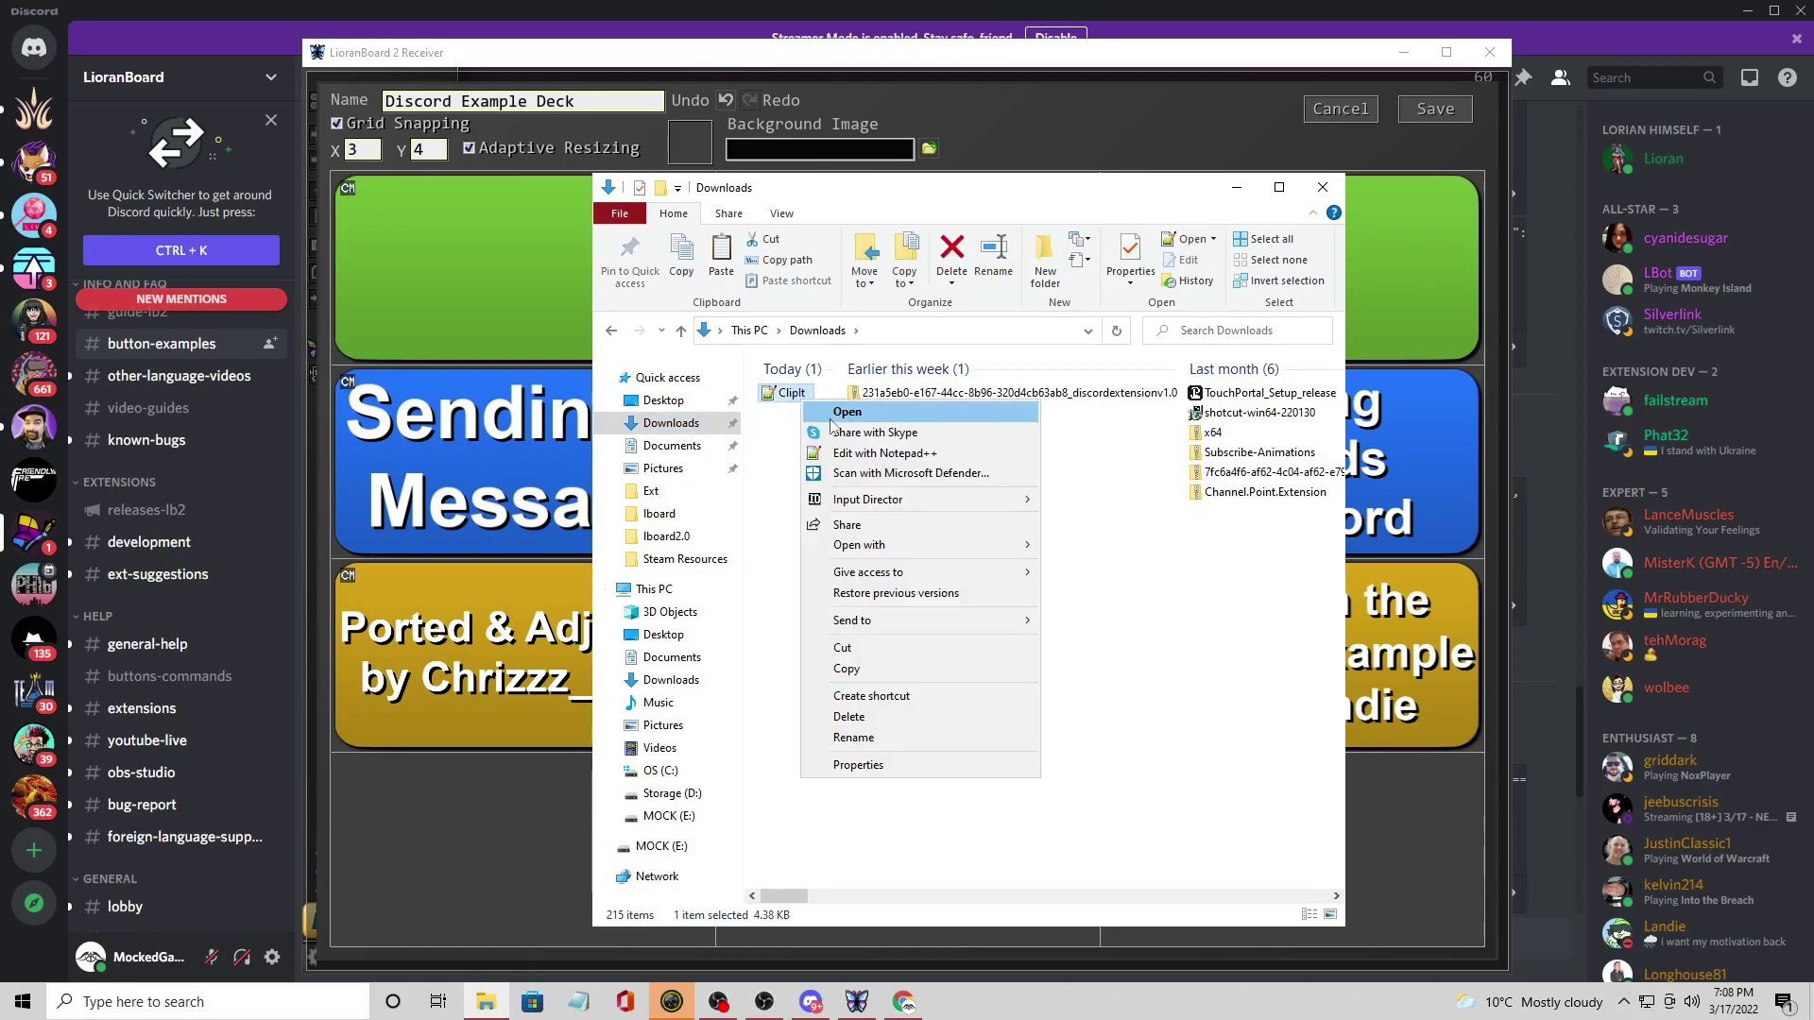
{"action": "left_click", "coordinate": [954, 458]}
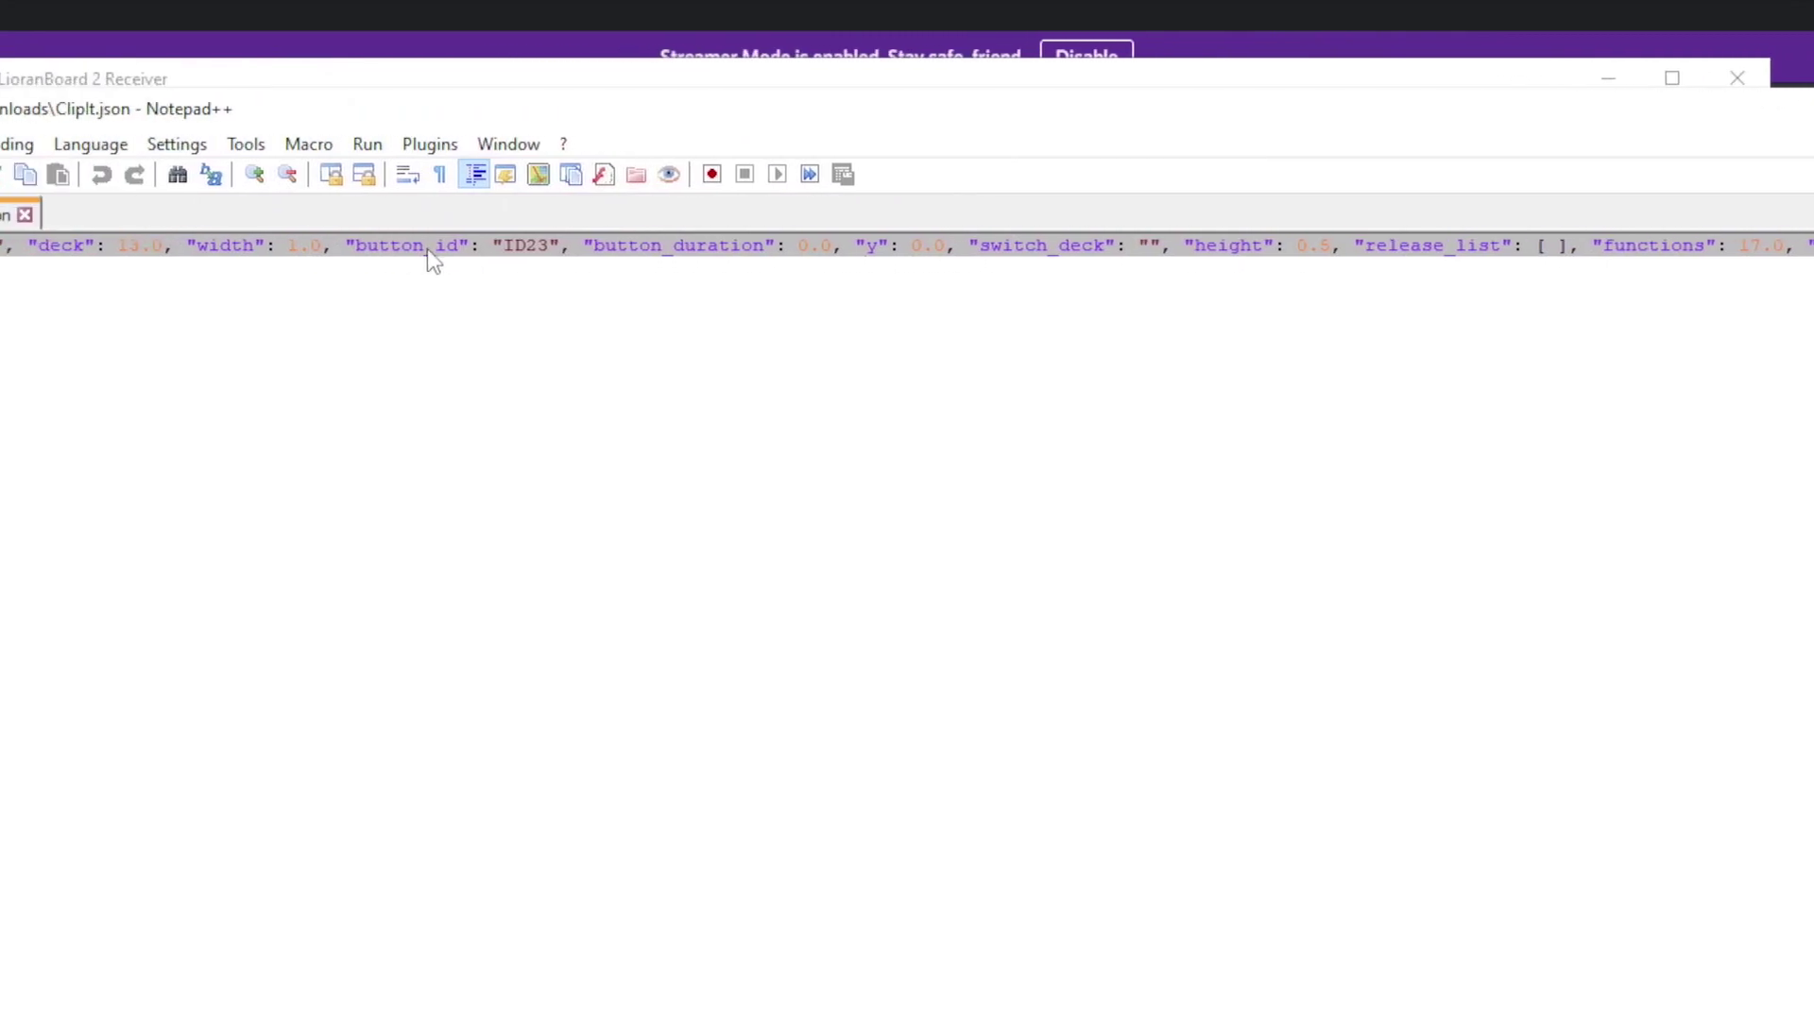
{"action": "right_click", "coordinate": [429, 247]}
{"action": "left_click", "coordinate": [480, 291]}
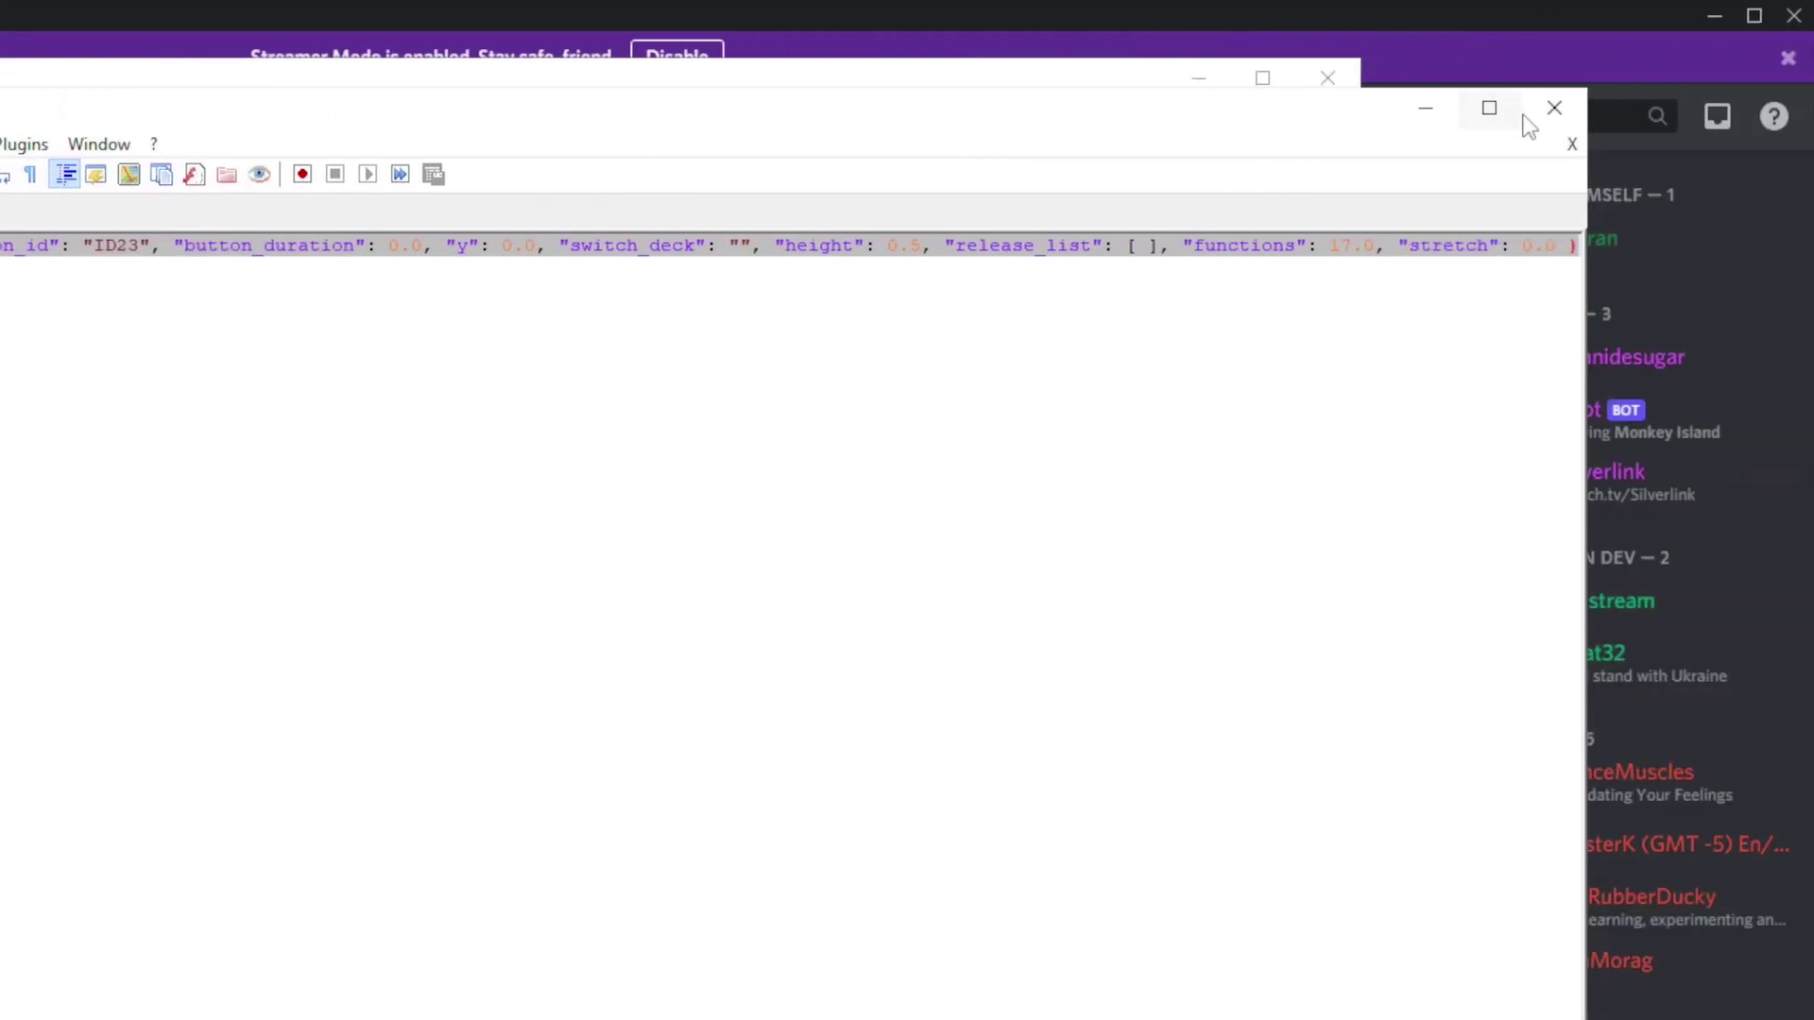
Import the copied Clip It JSON as a button in the empty bottom-left cell.
{"action": "left_click", "coordinate": [1555, 108]}
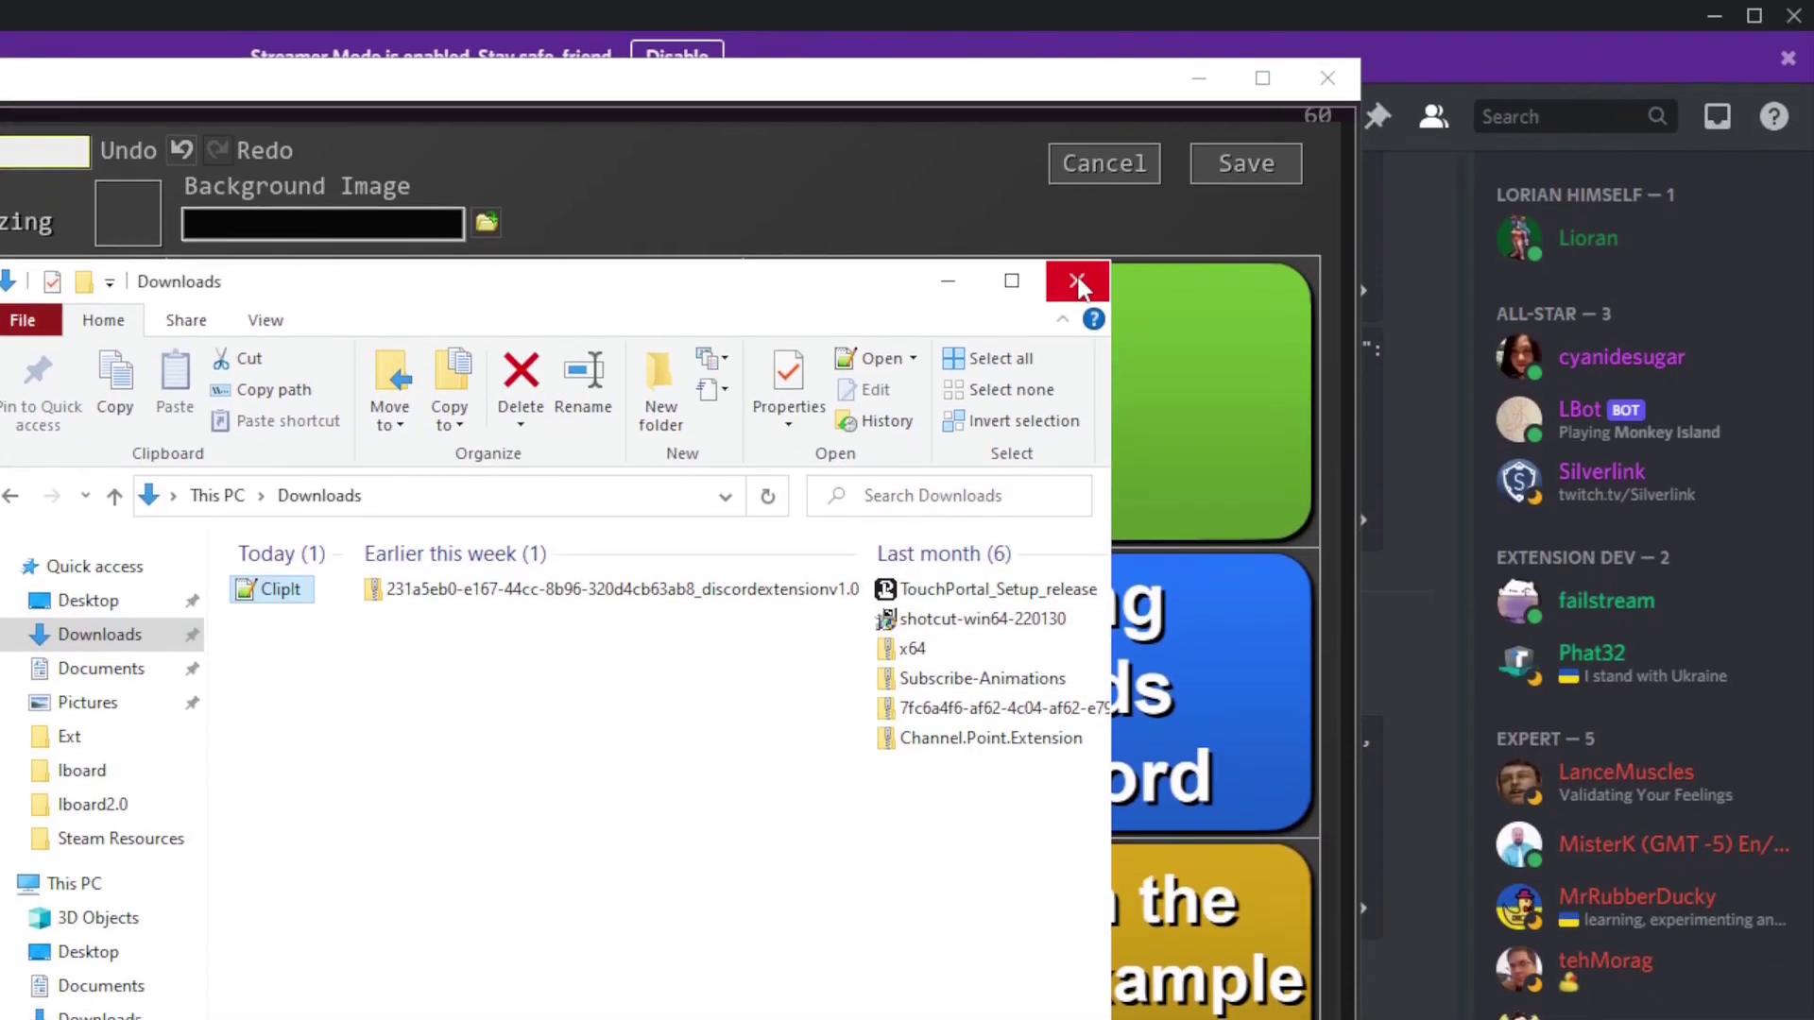
{"action": "left_click", "coordinate": [1079, 283]}
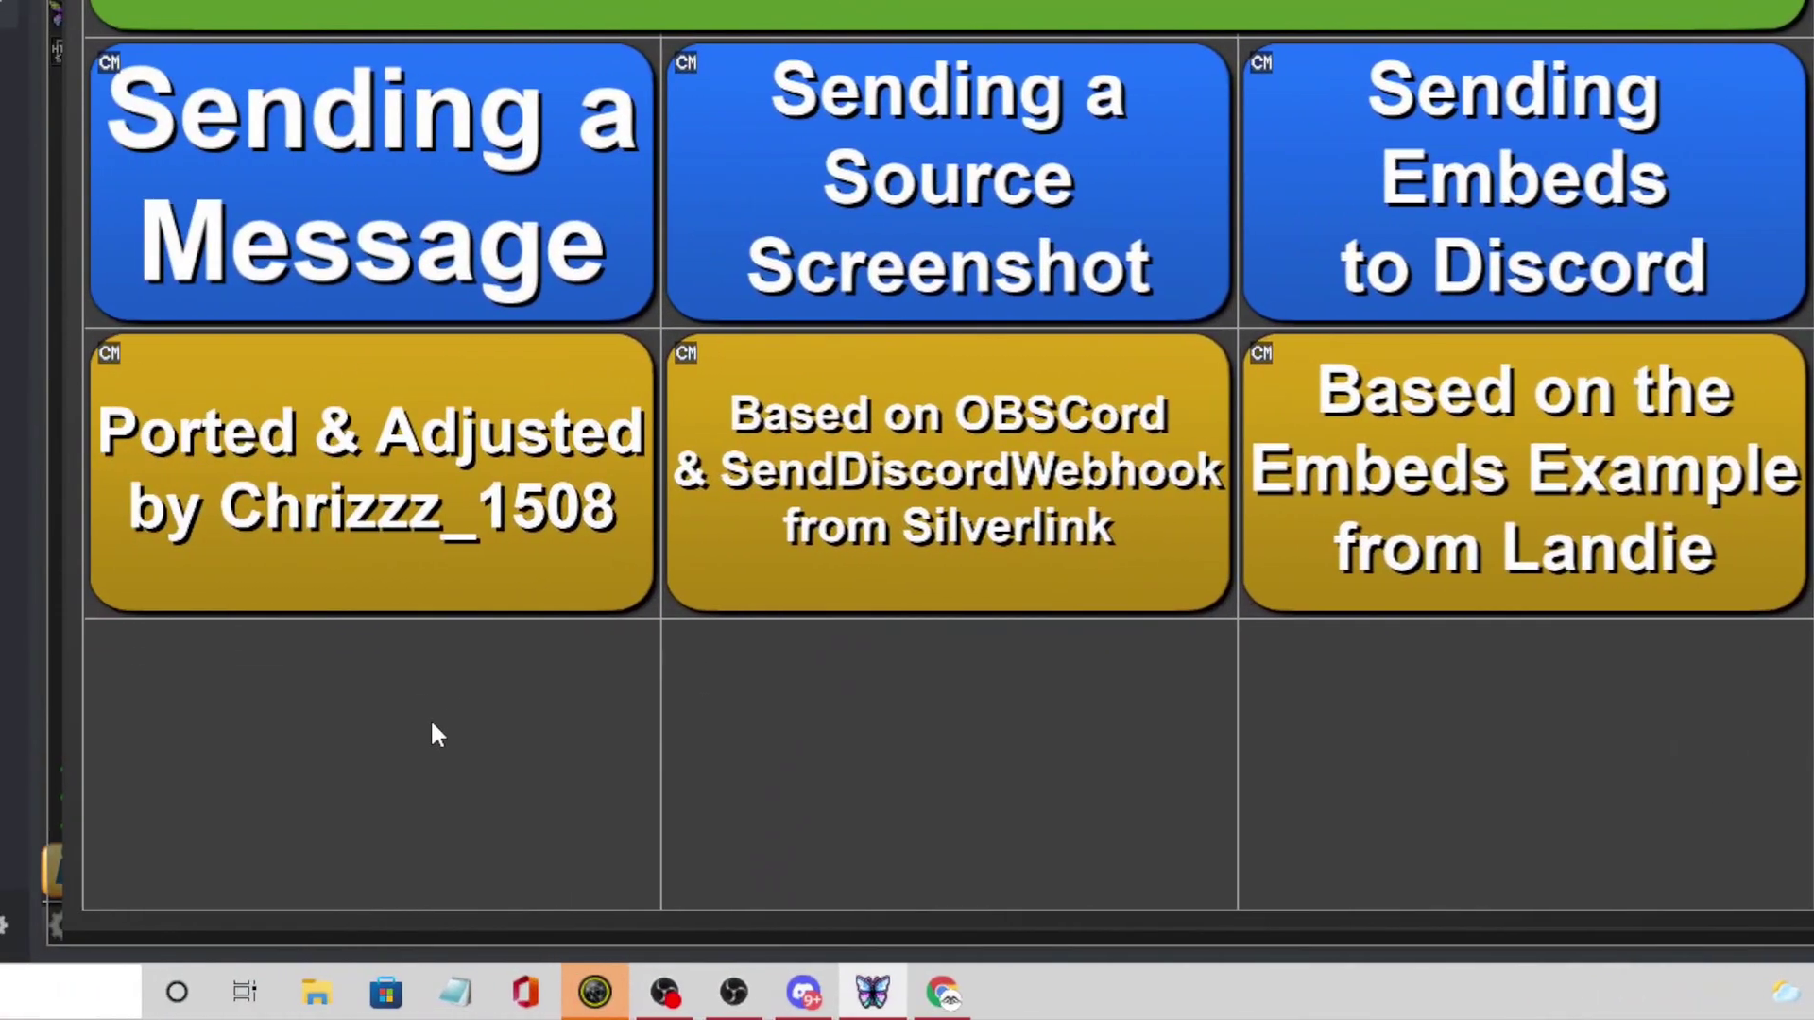
{"action": "right_click", "coordinate": [436, 720]}
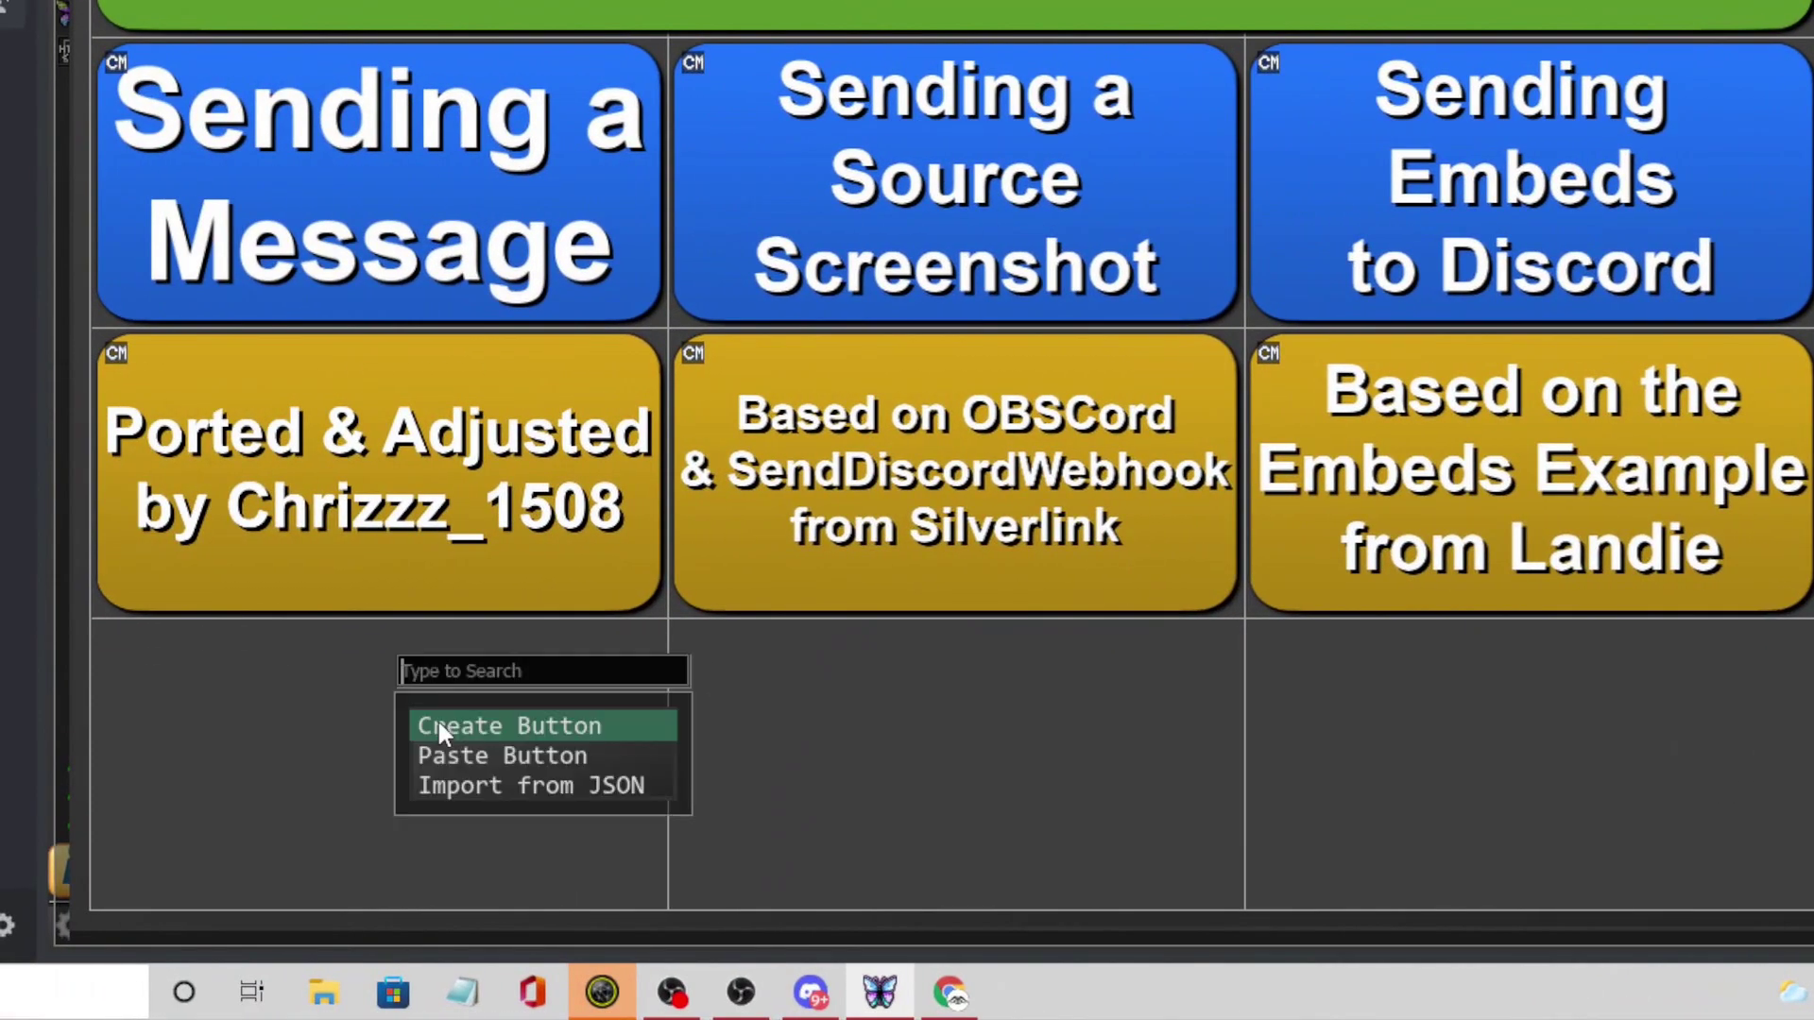
{"action": "left_click", "coordinate": [531, 784]}
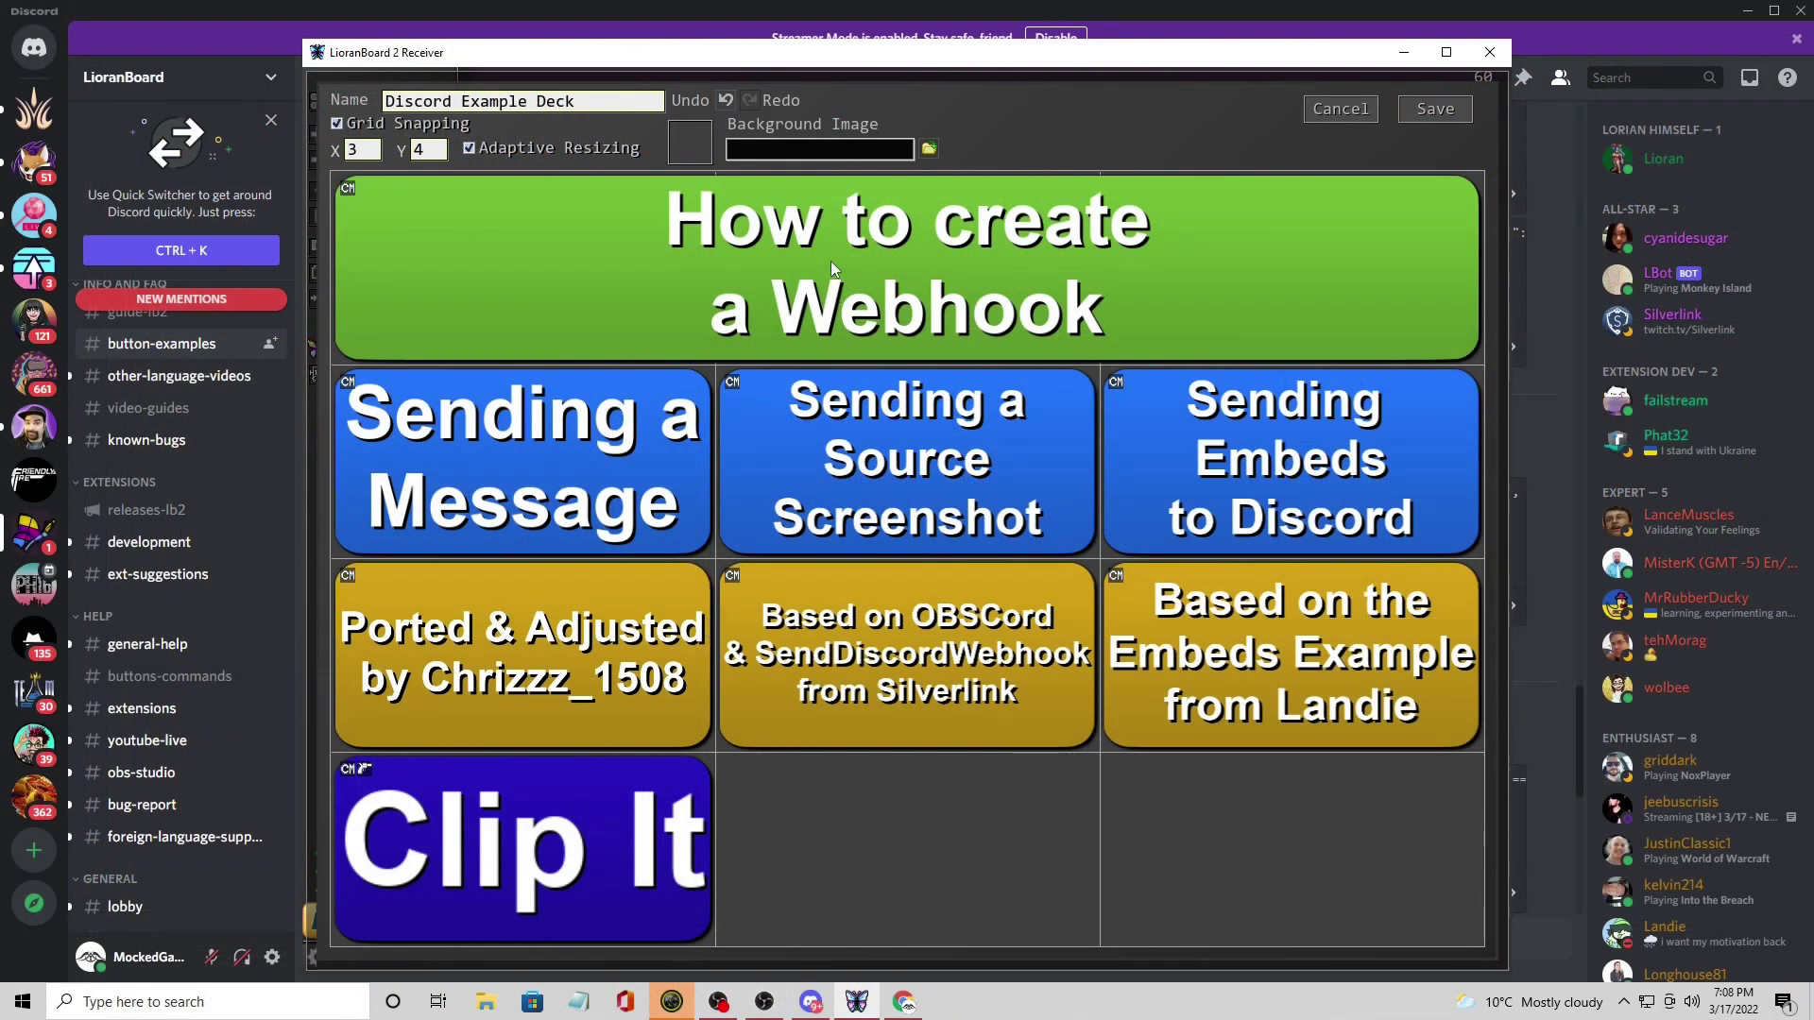
View the How to create a Webhook button's commands explaining Server Settings → Integrations setup.
{"action": "right_click", "coordinate": [911, 261]}
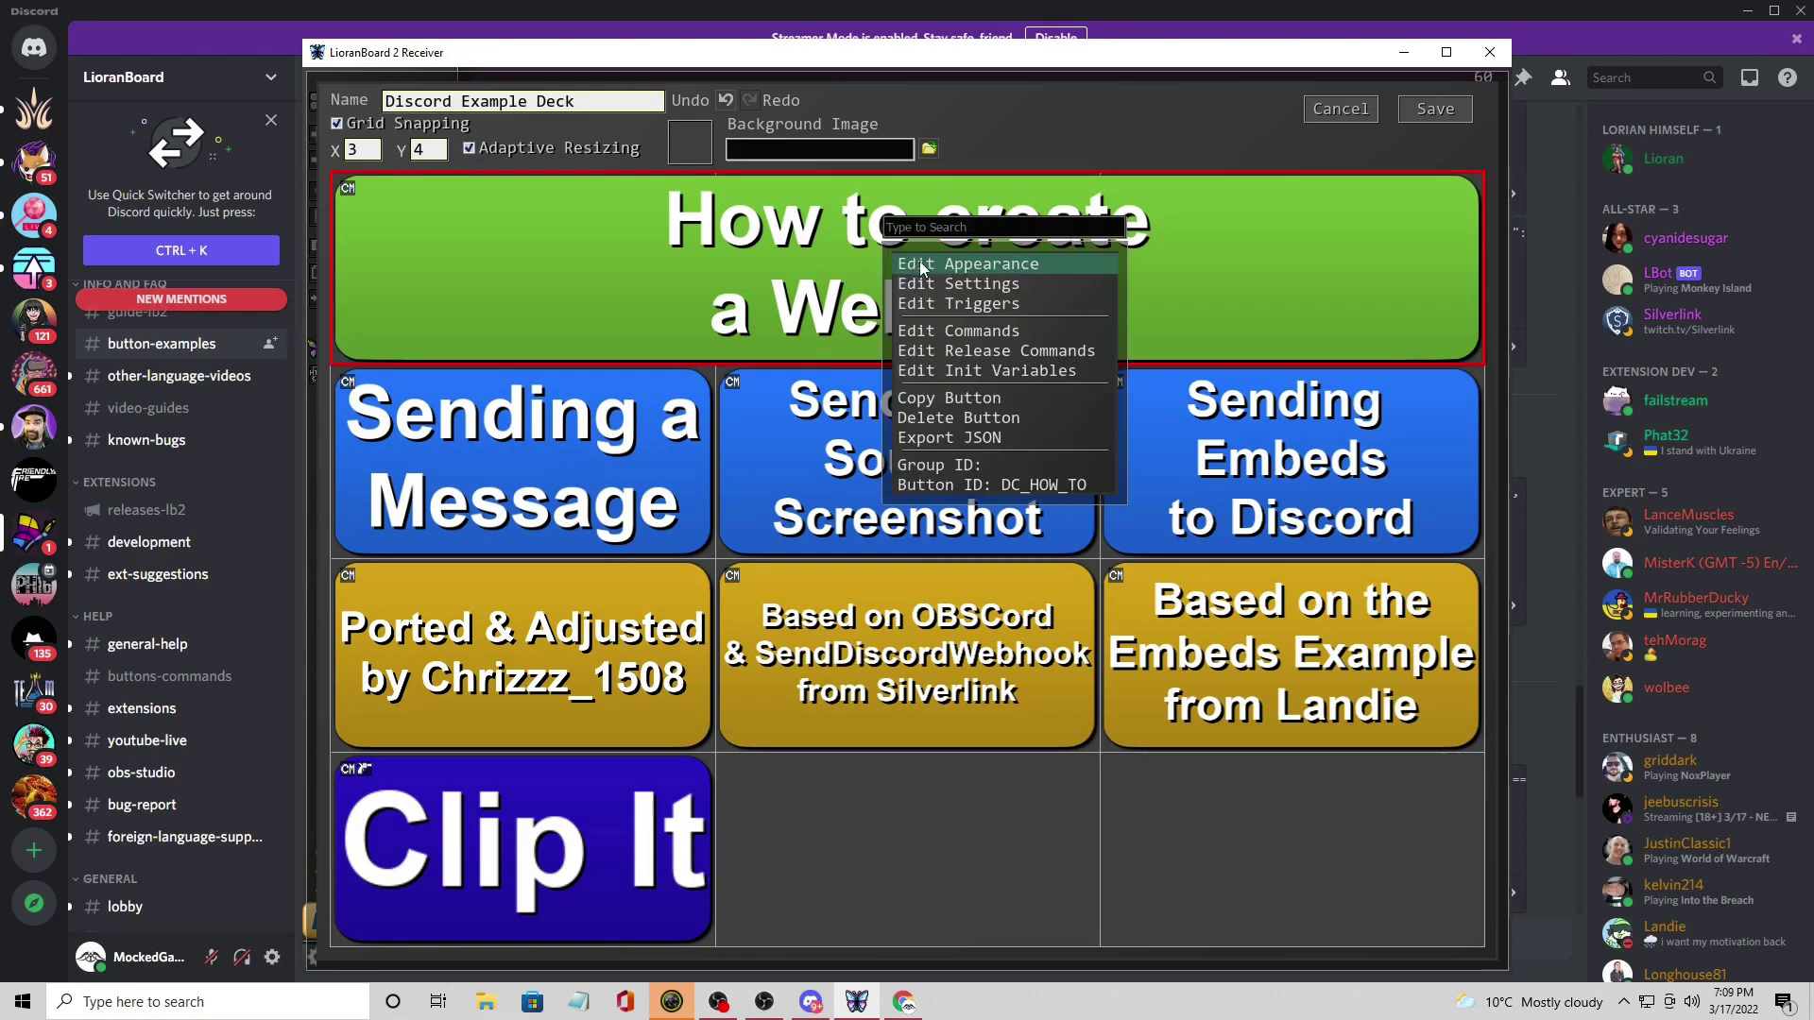
{"action": "left_click", "coordinate": [1021, 332]}
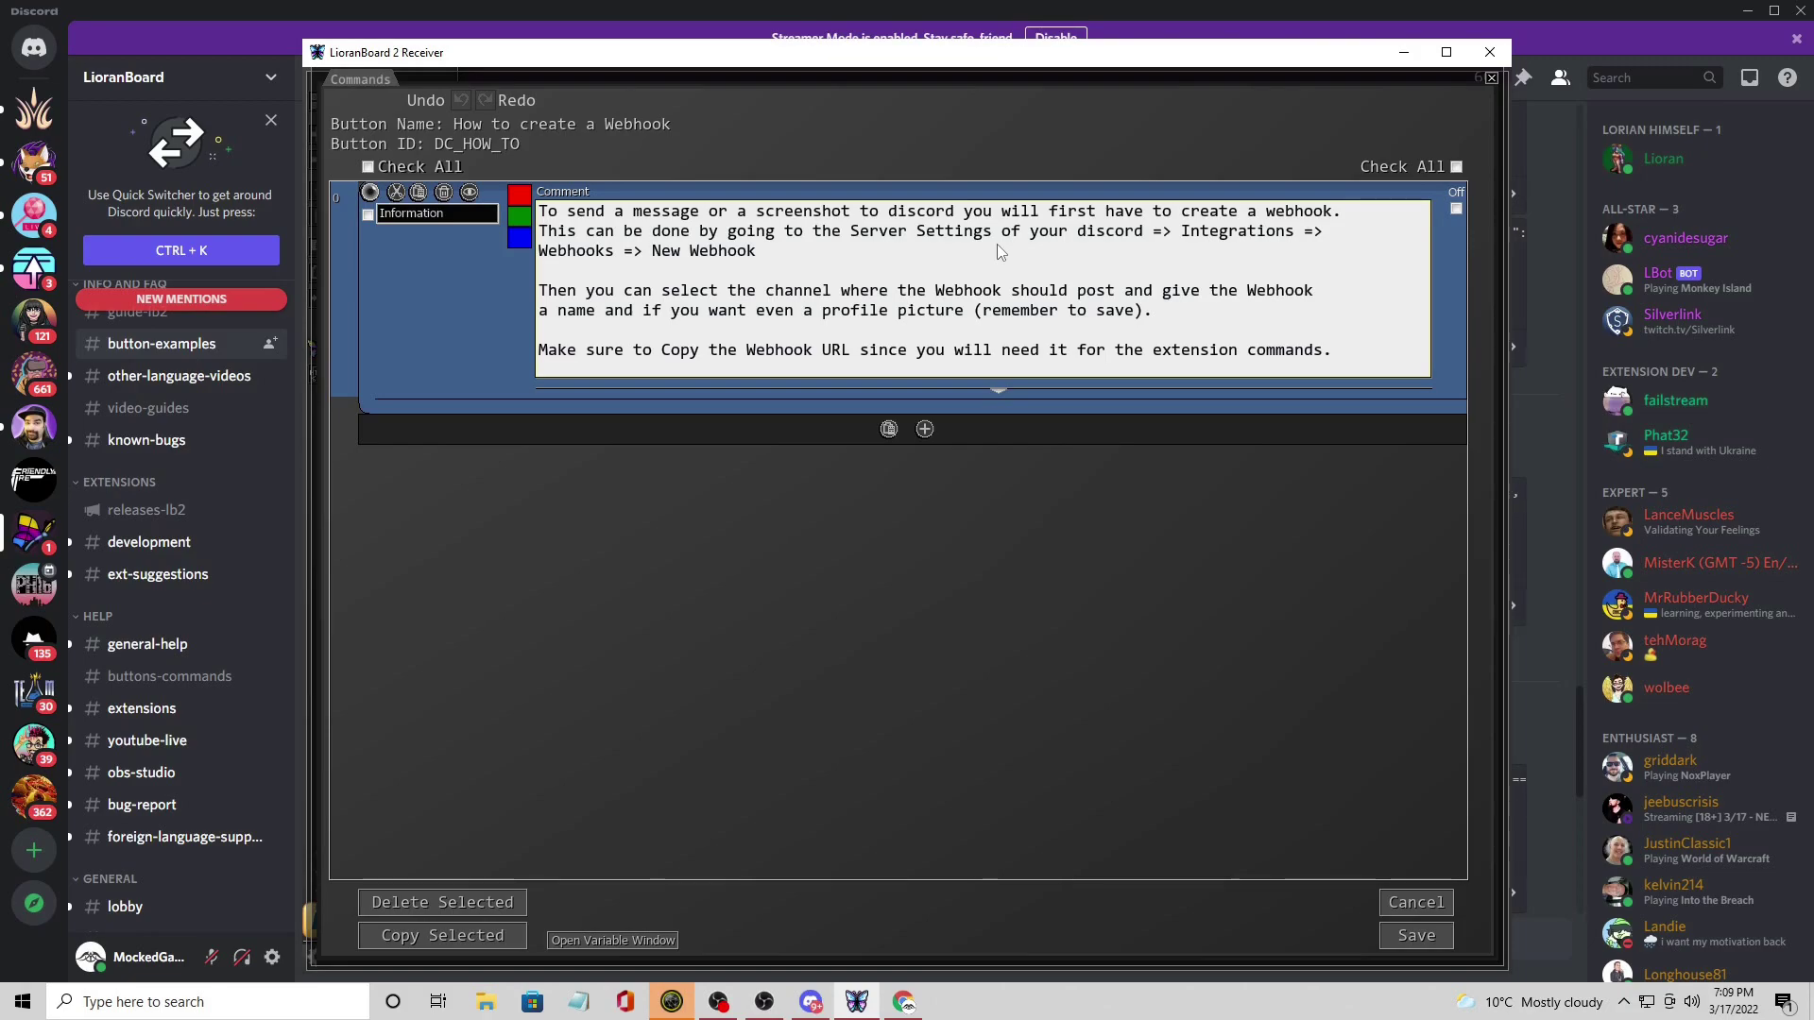
Return to Discord and open Edit Channel for argy-photos, landing on its Overview page.
{"action": "left_click", "coordinate": [42, 431]}
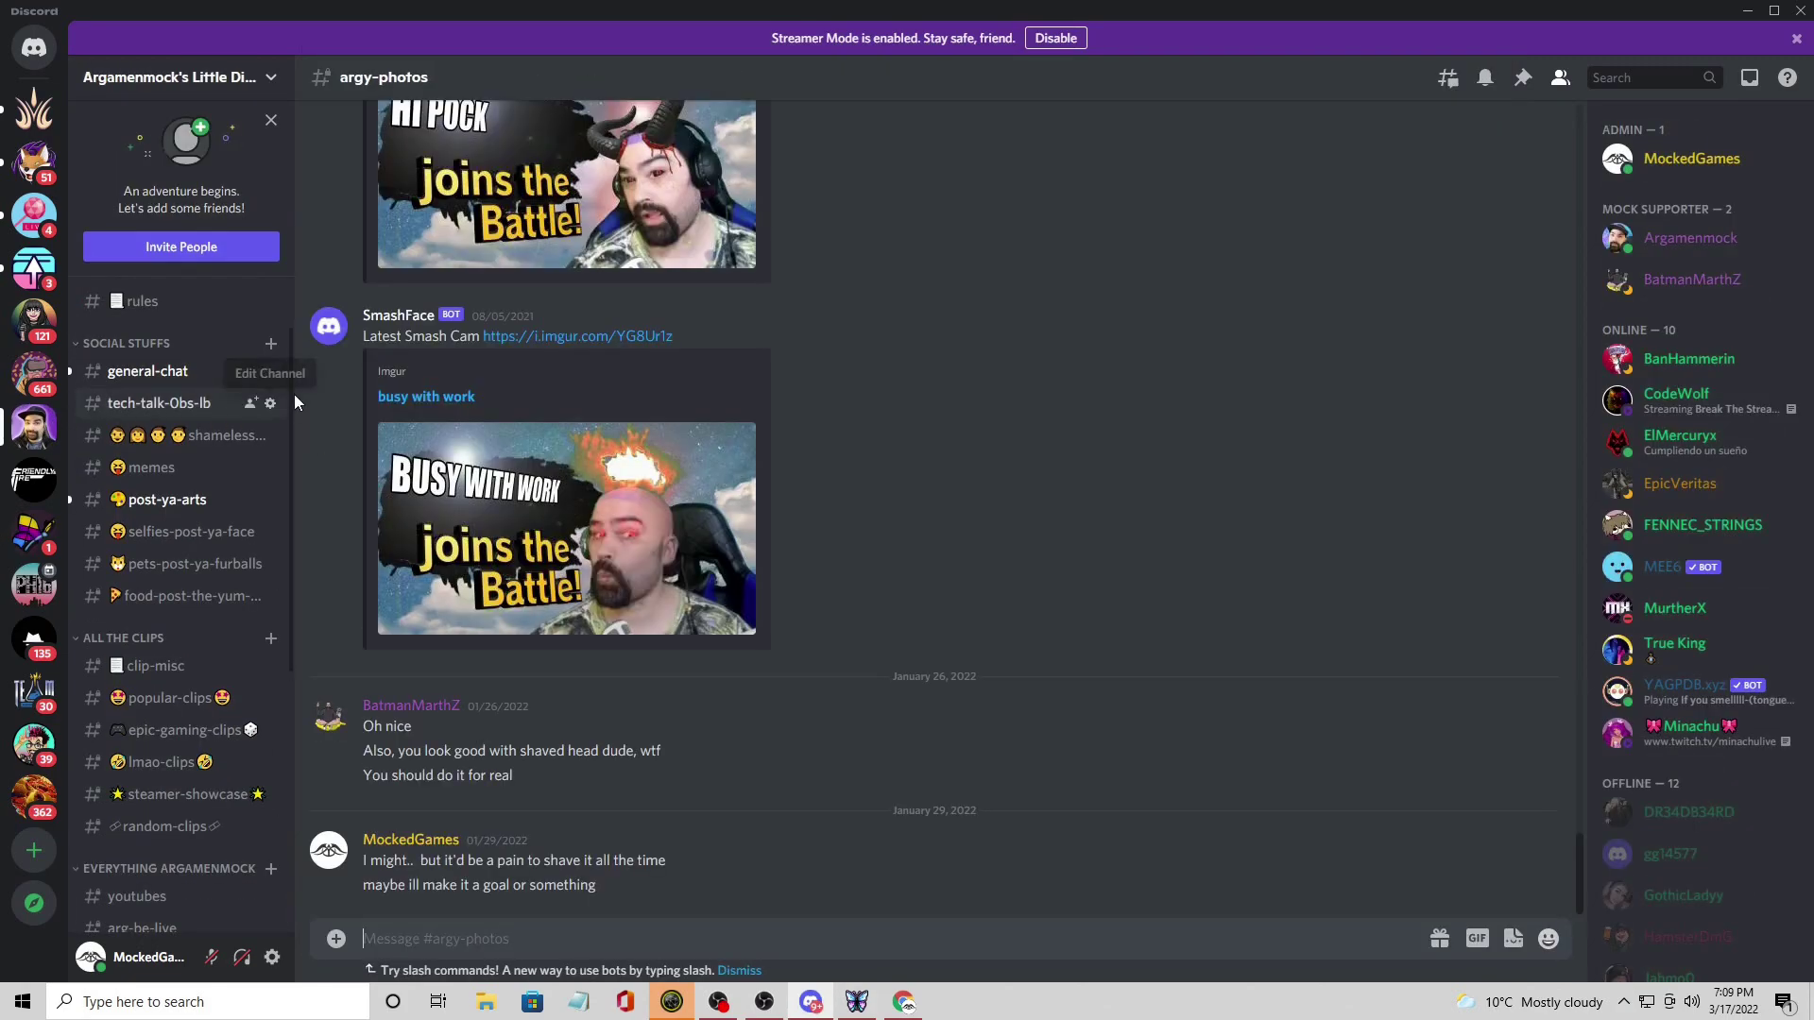
{"action": "scroll", "coordinate": [170, 512], "scroll_direction": "down", "scroll_amount": 5}
{"action": "scroll", "coordinate": [170, 512], "scroll_direction": "up", "scroll_amount": 5}
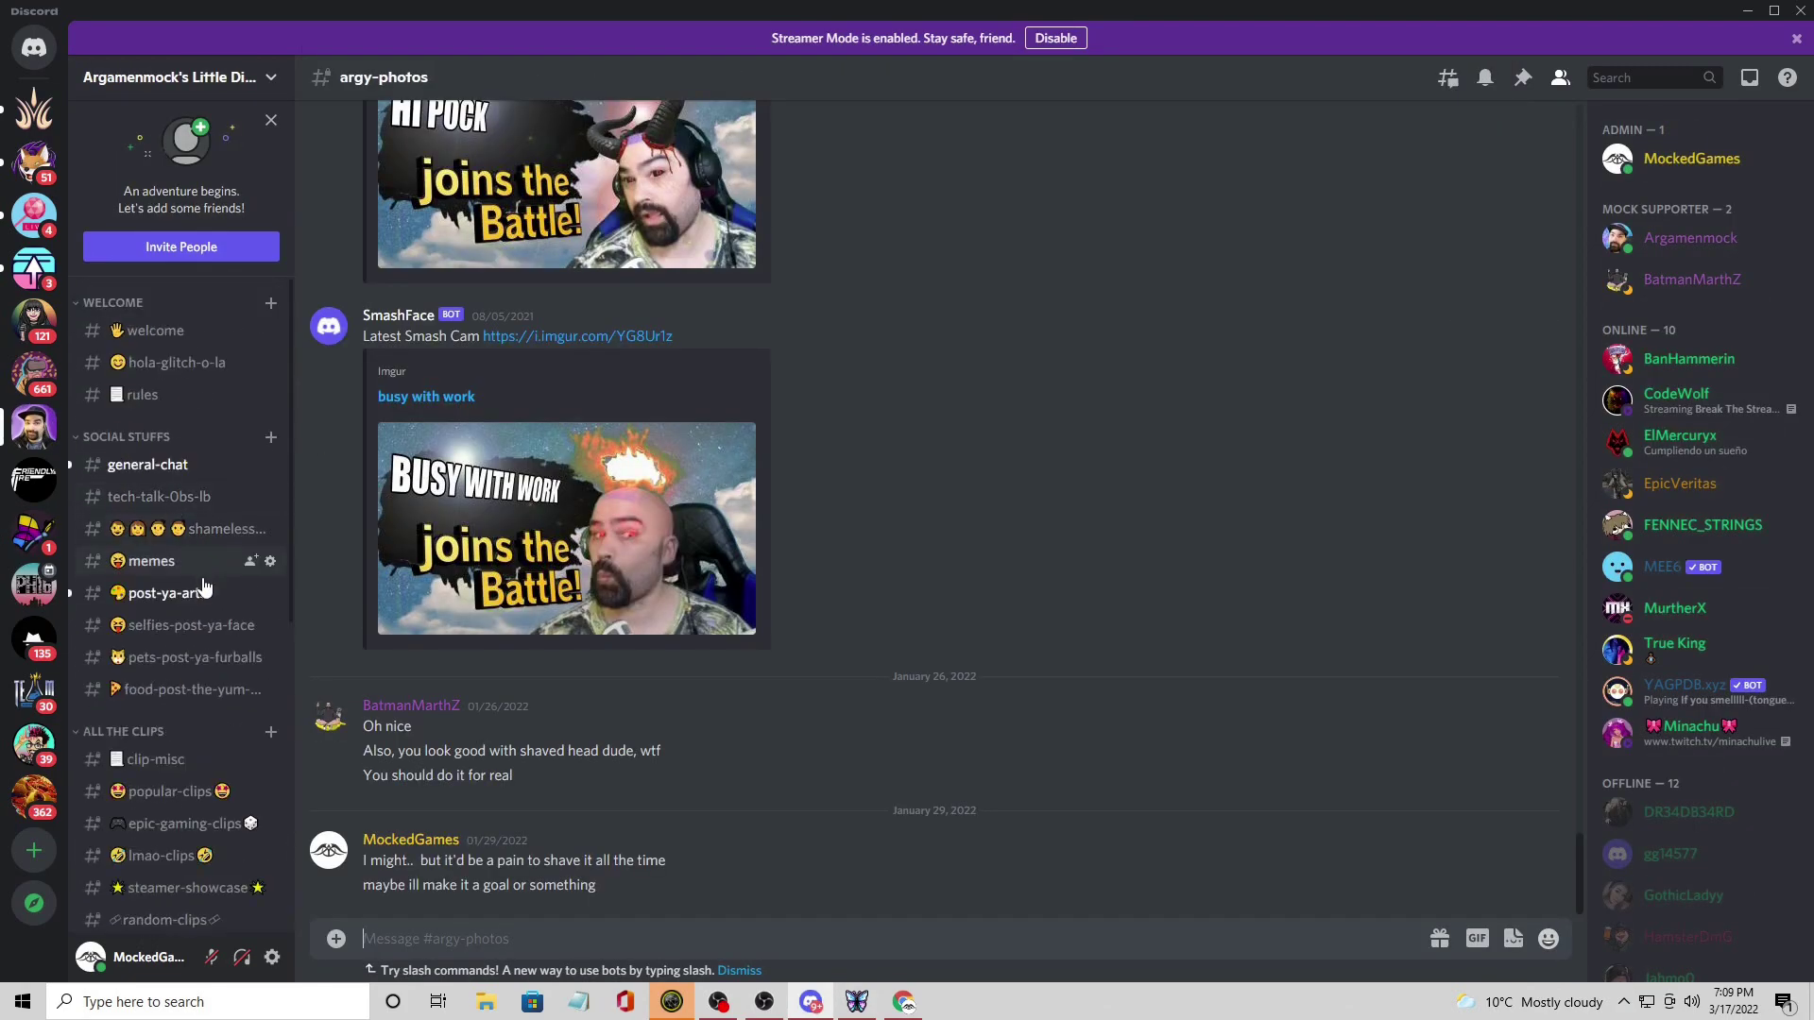
{"action": "scroll", "coordinate": [182, 615], "scroll_direction": "down", "scroll_amount": 5}
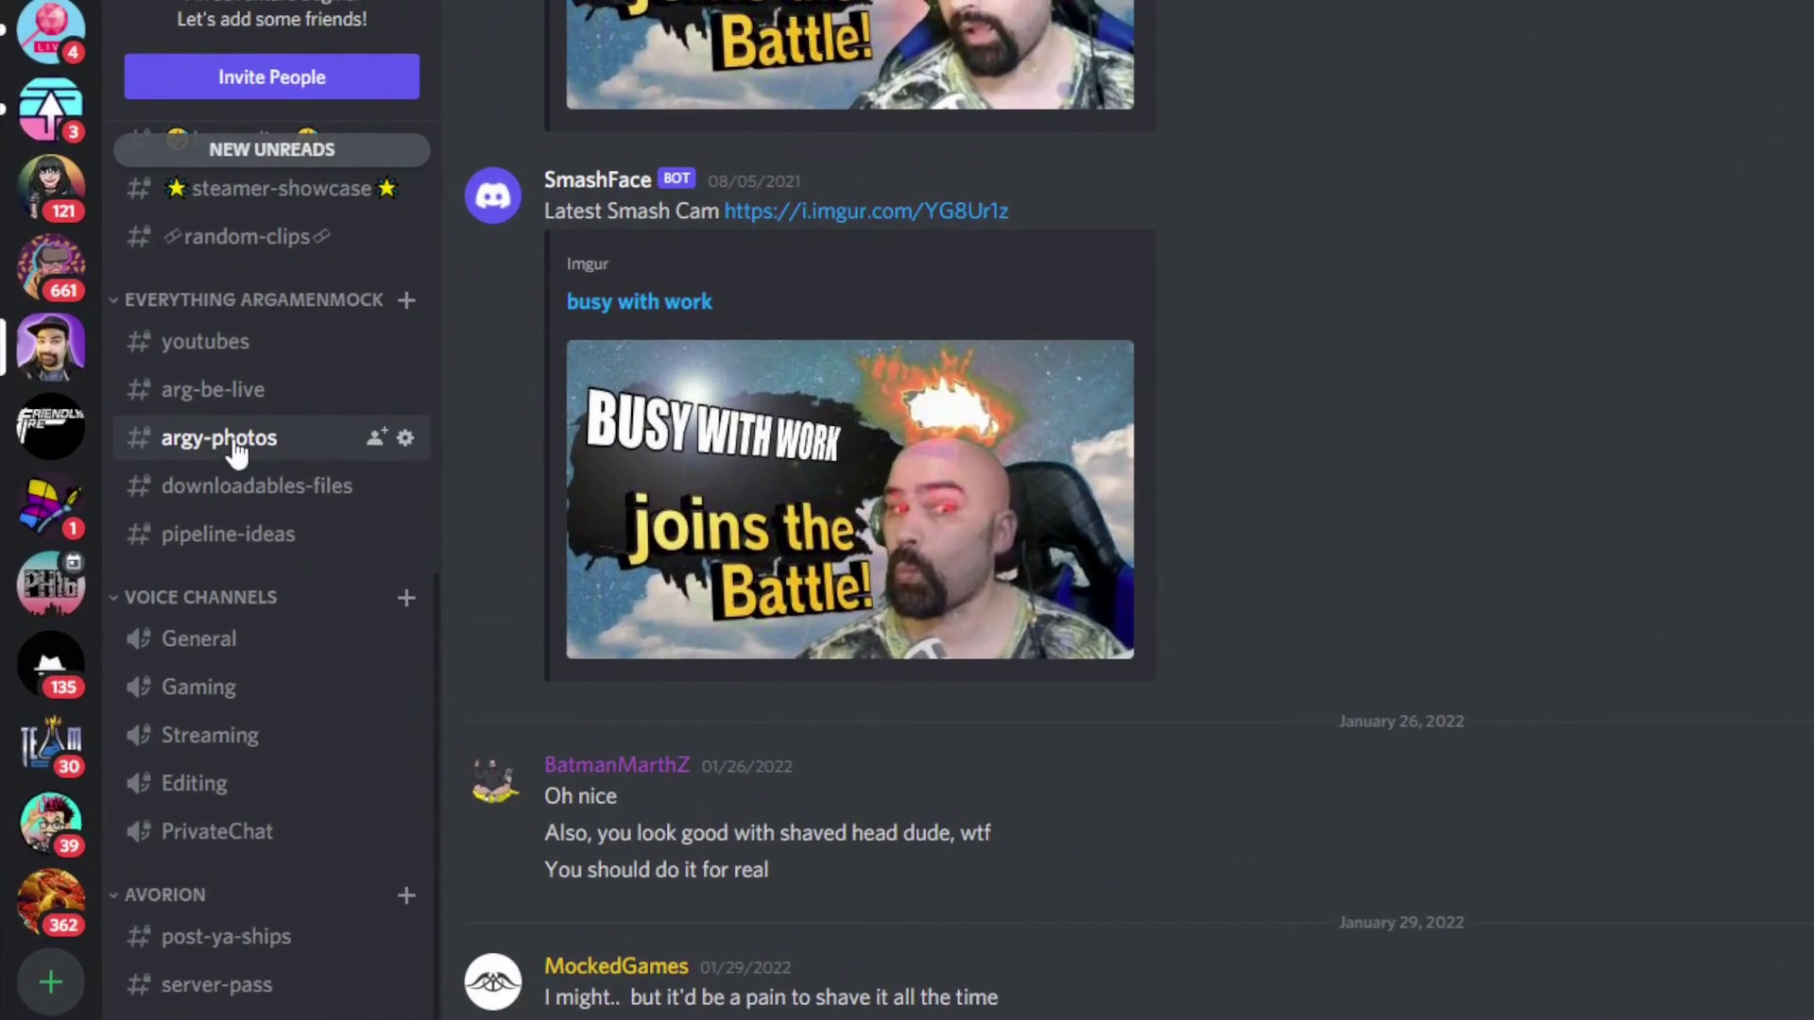
{"action": "right_click", "coordinate": [237, 450]}
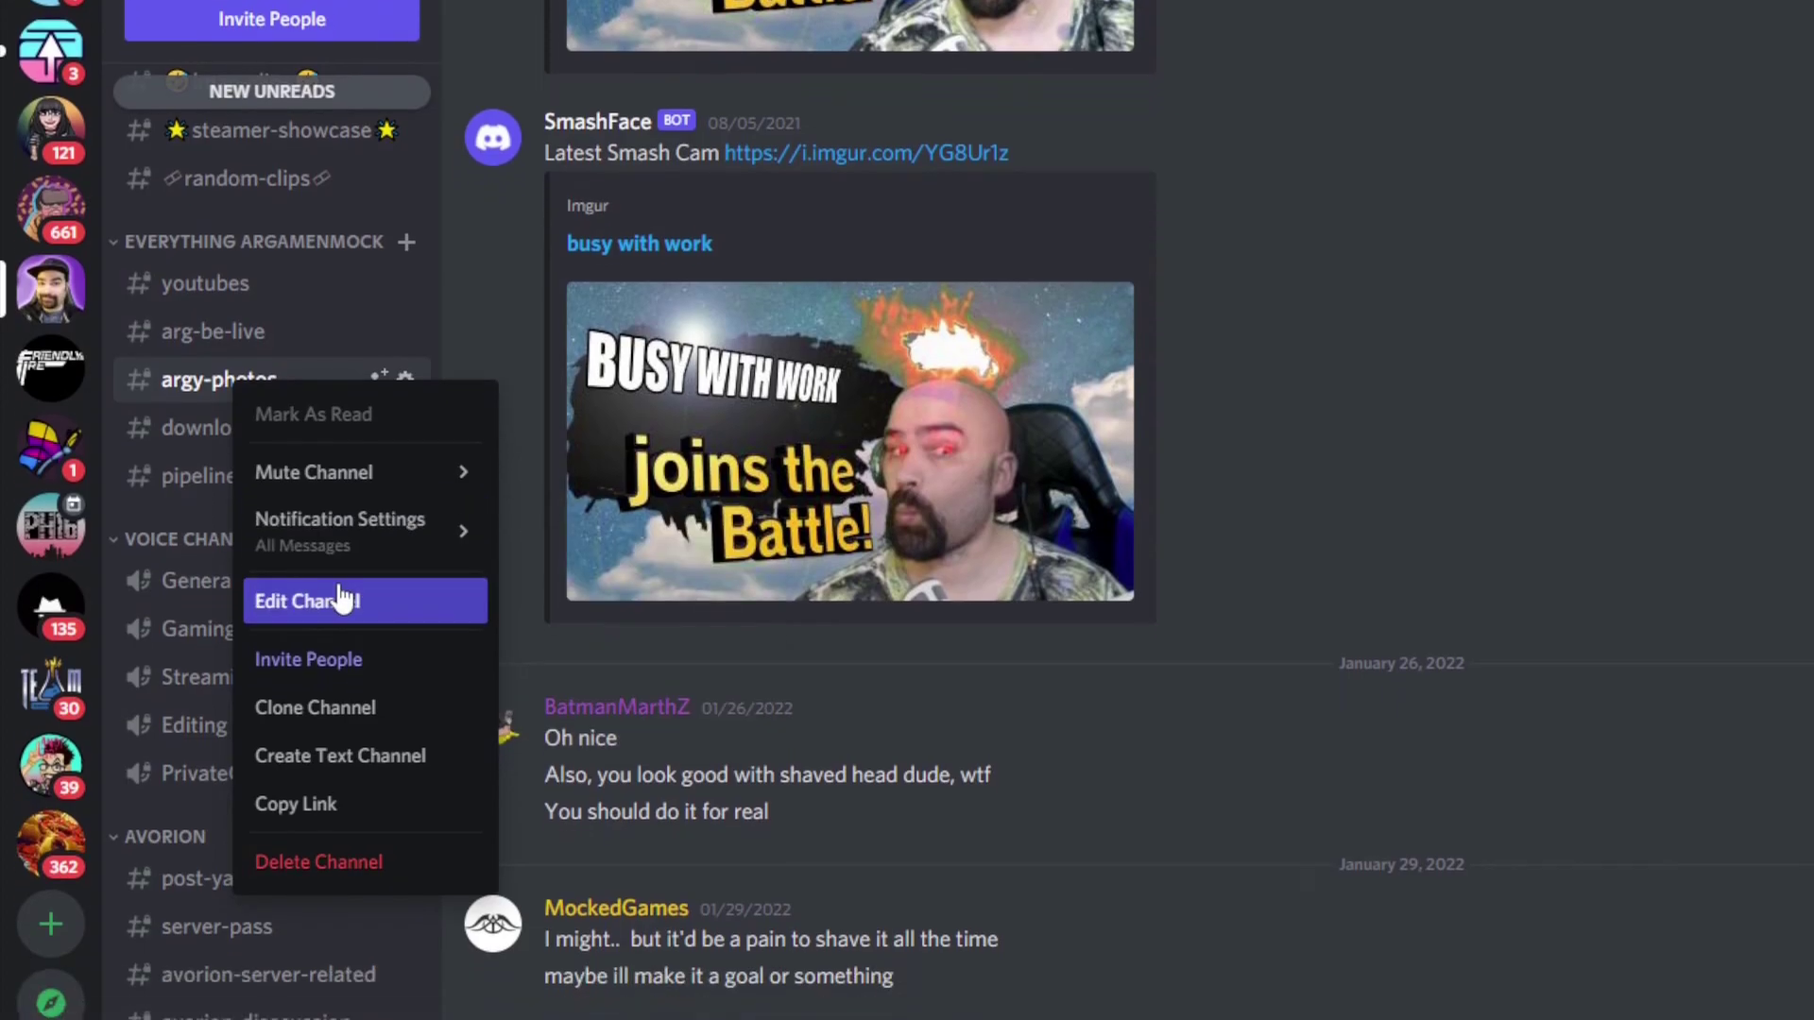
{"action": "left_click", "coordinate": [340, 597]}
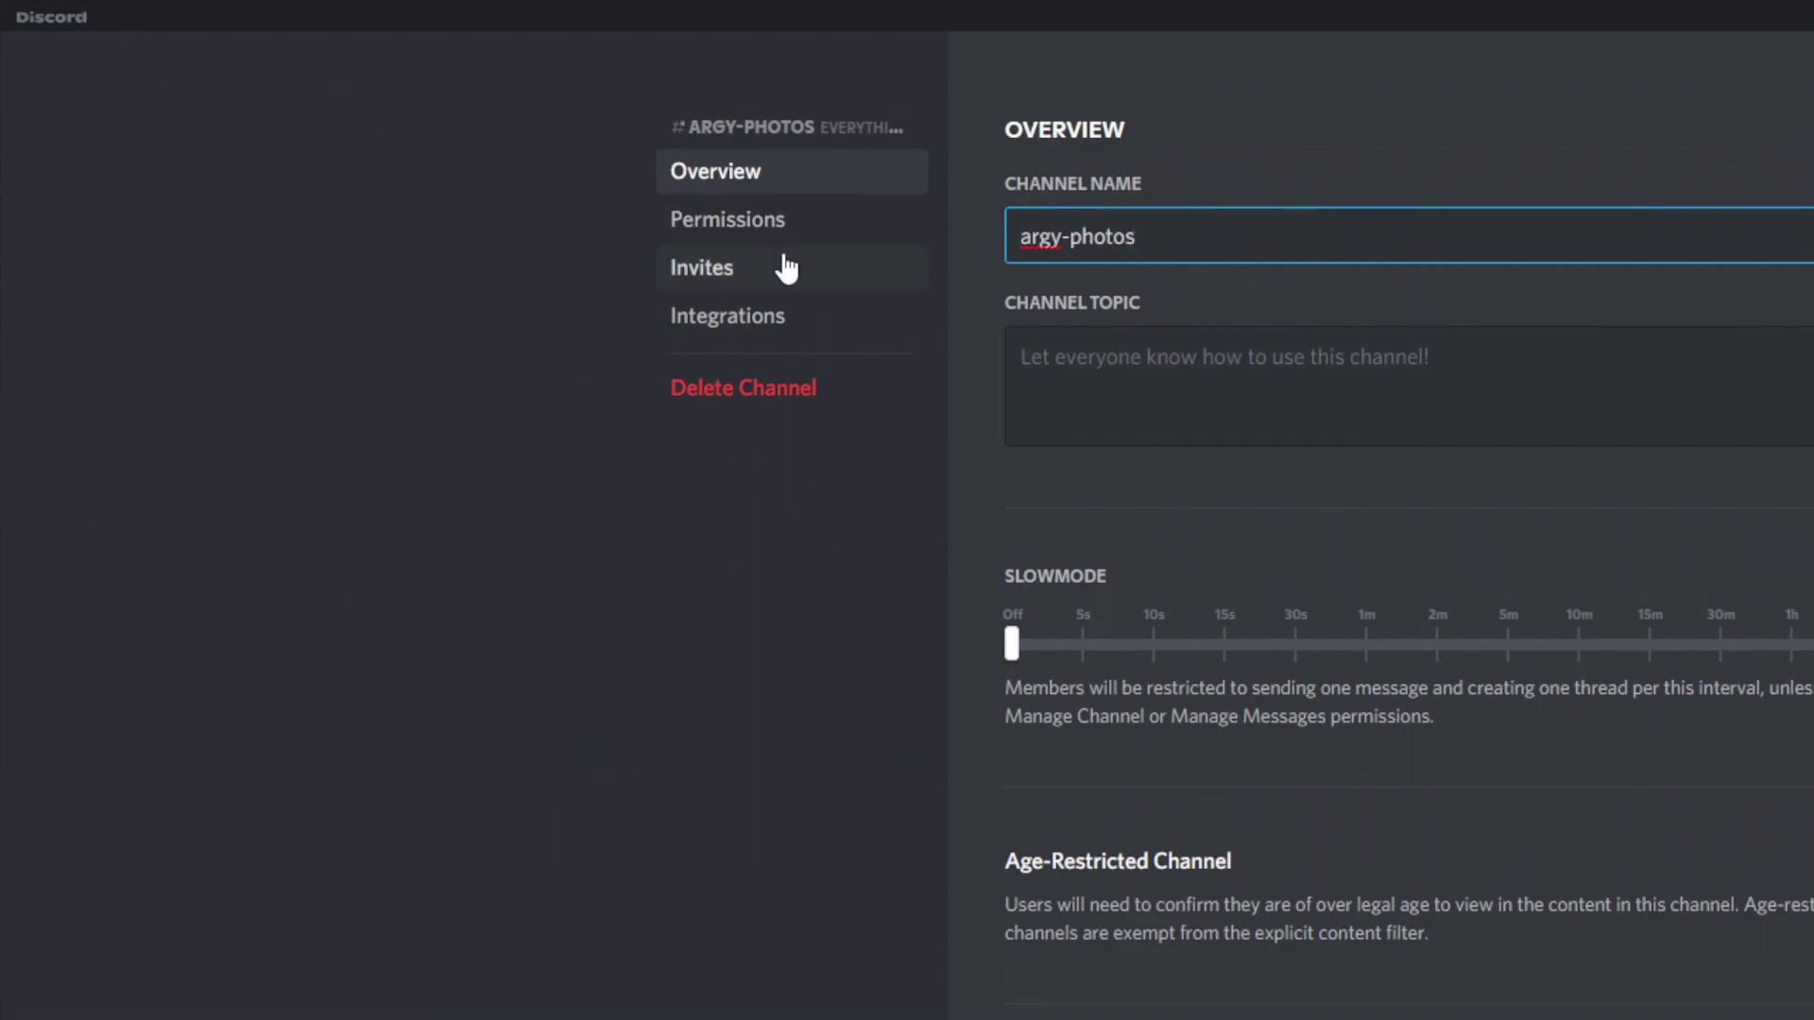
Copy the ArgyPhotos webhook URL from Integrations > Webhooks and close the channel settings.
{"action": "left_click", "coordinate": [751, 319]}
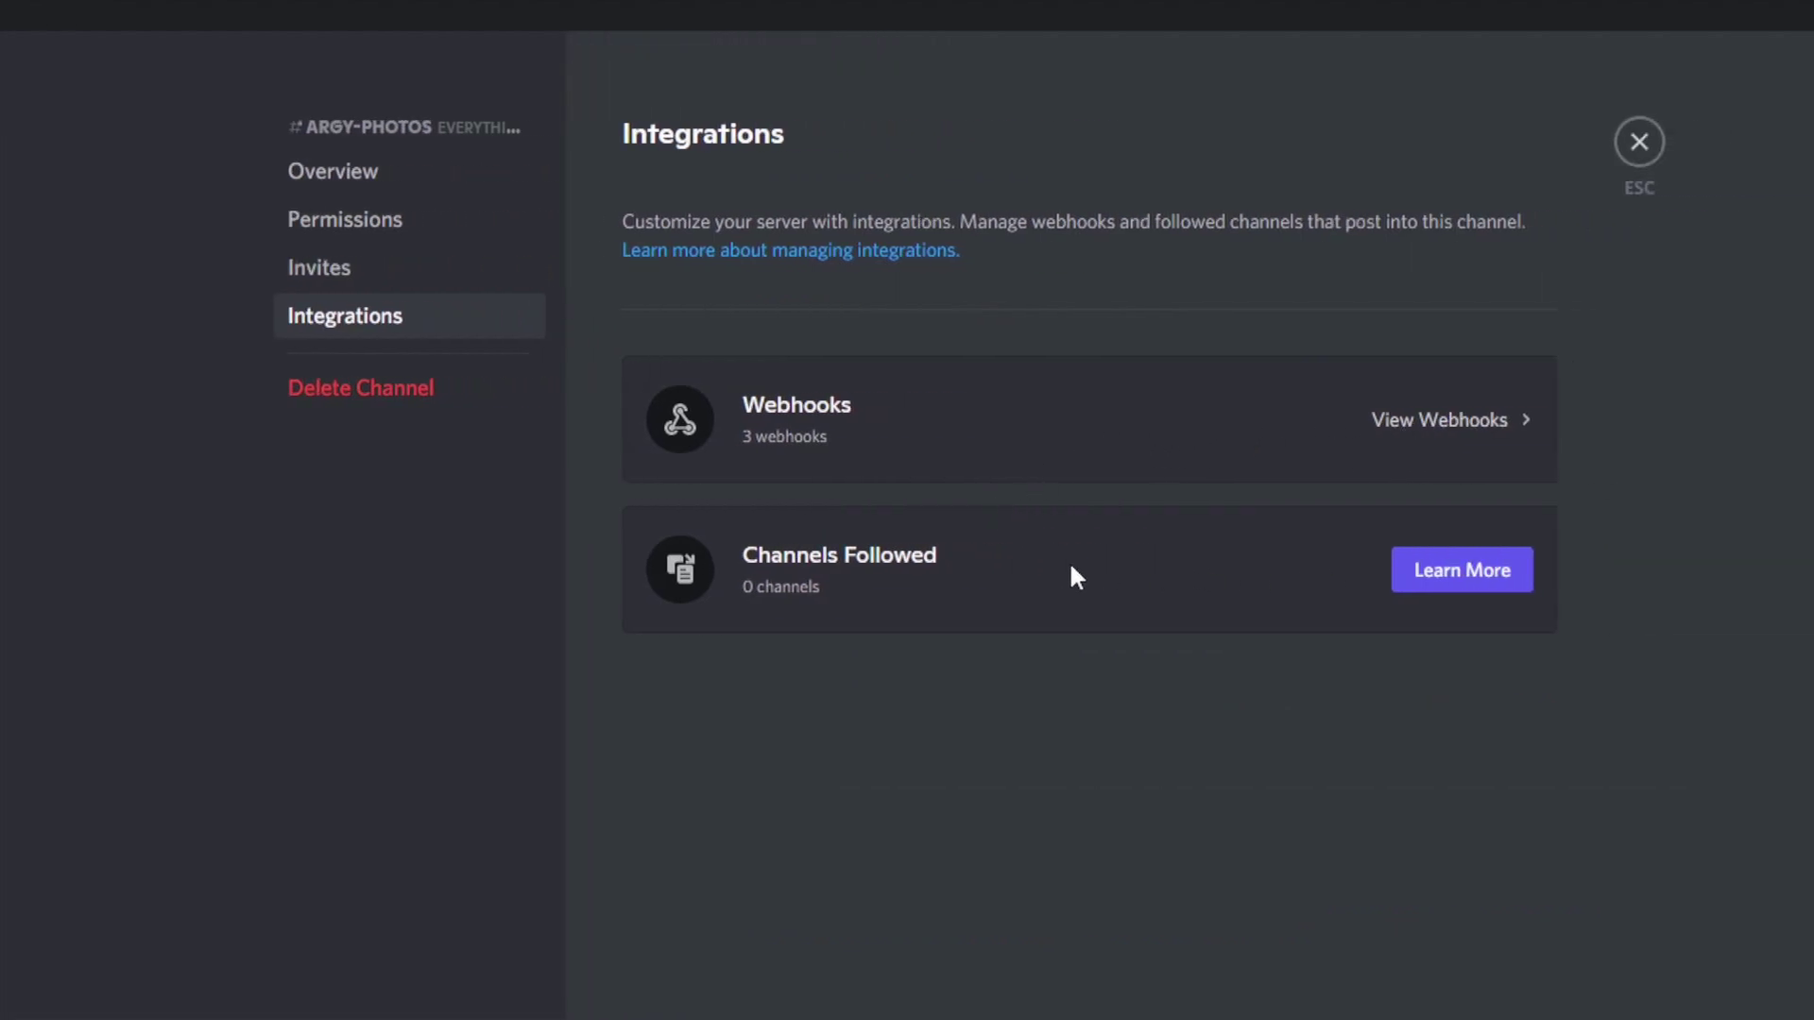
{"action": "left_click", "coordinate": [1379, 435]}
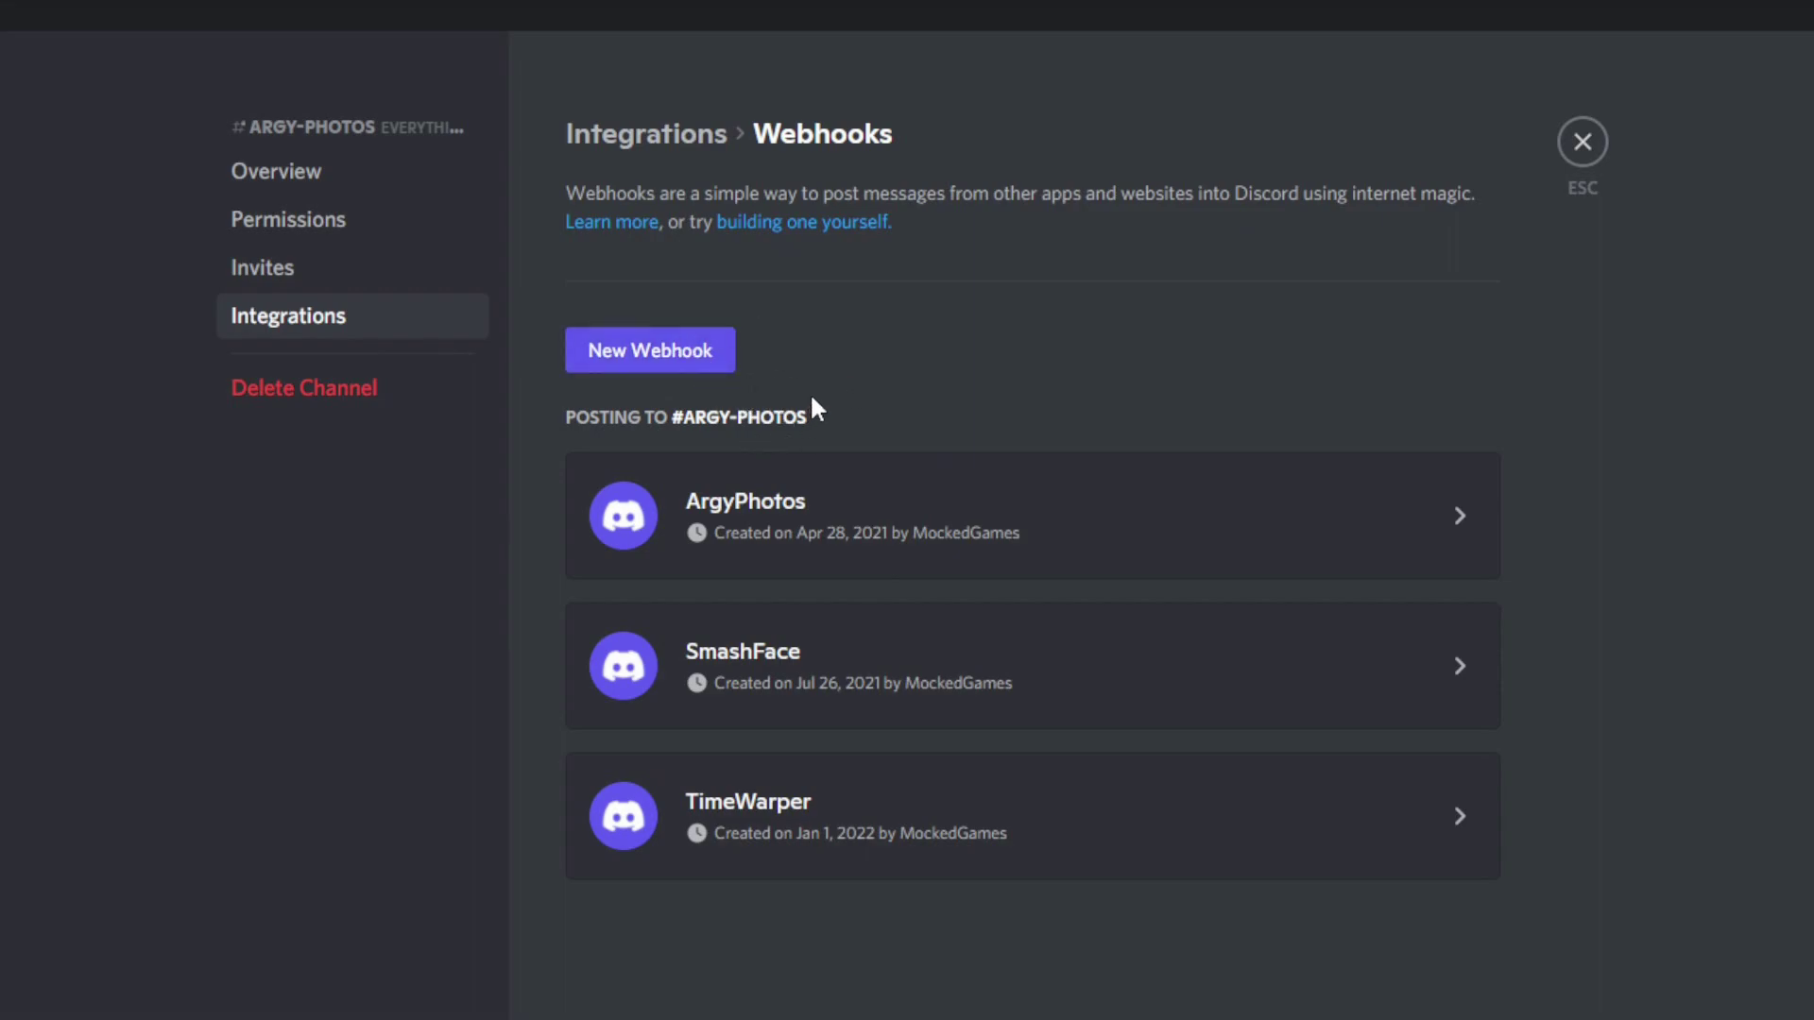
{"action": "left_click", "coordinate": [1375, 527]}
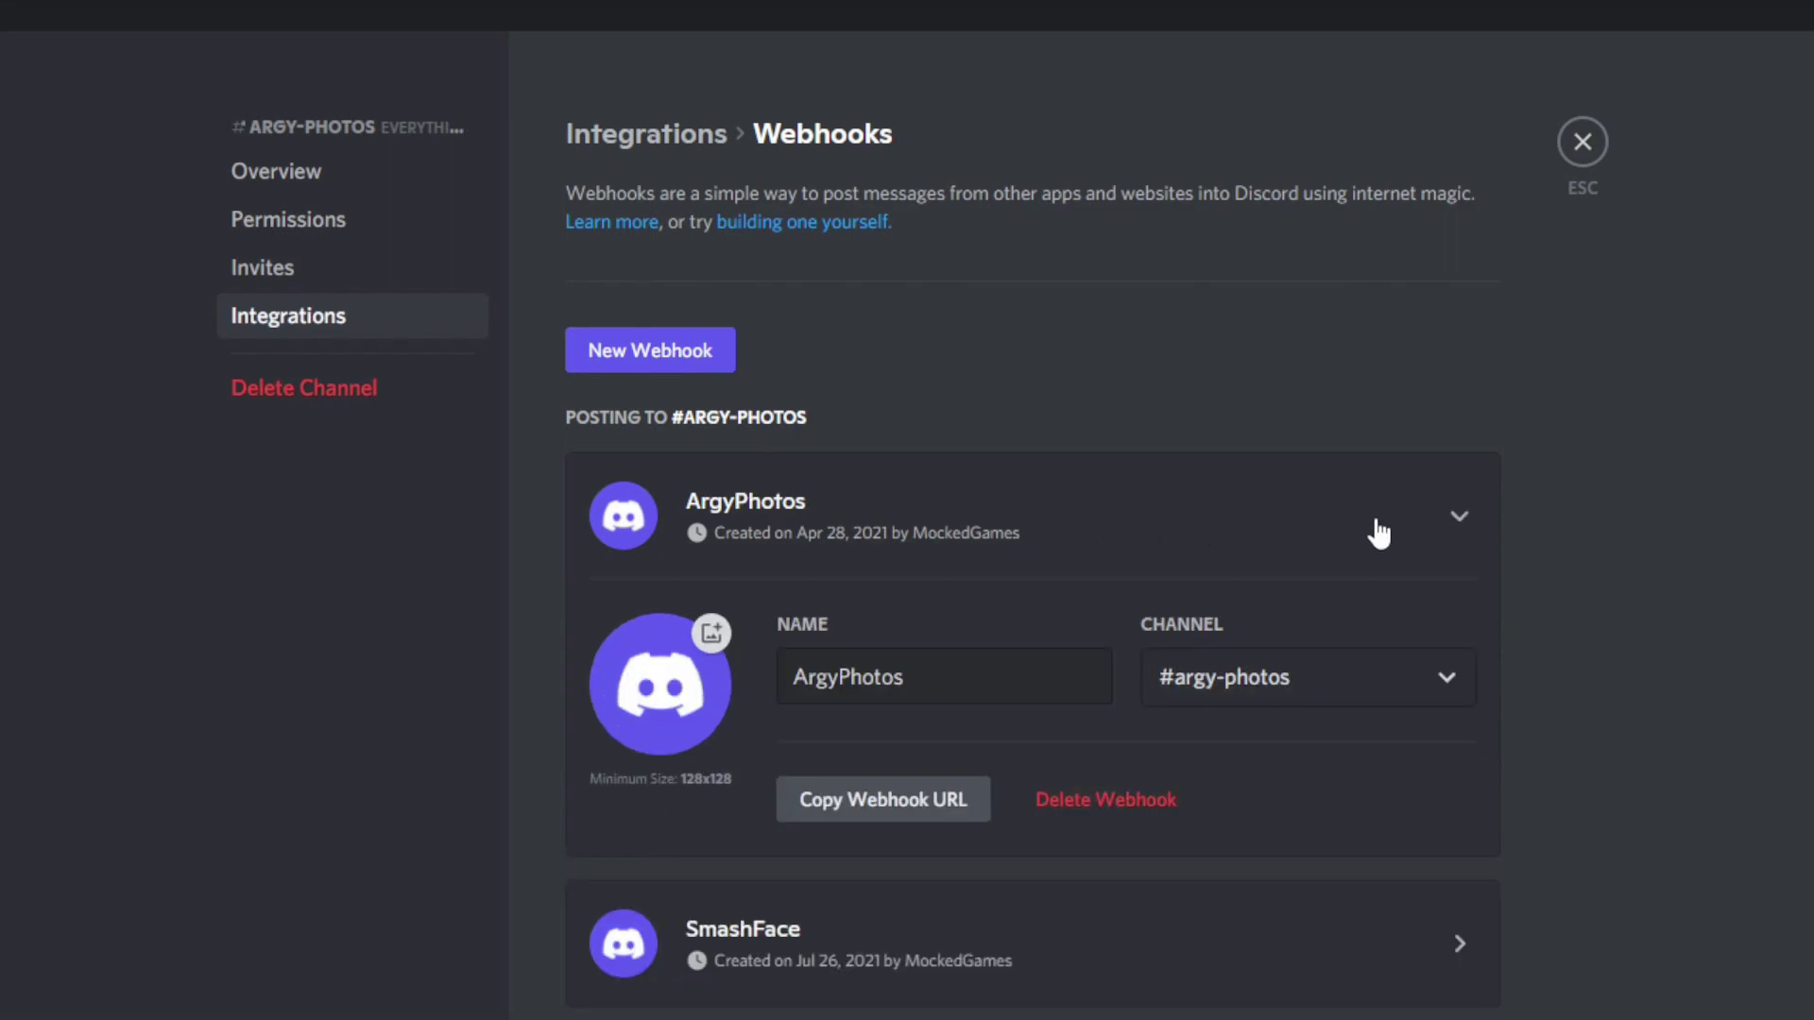
{"action": "scroll", "coordinate": [1078, 605], "scroll_direction": "down", "scroll_amount": 3}
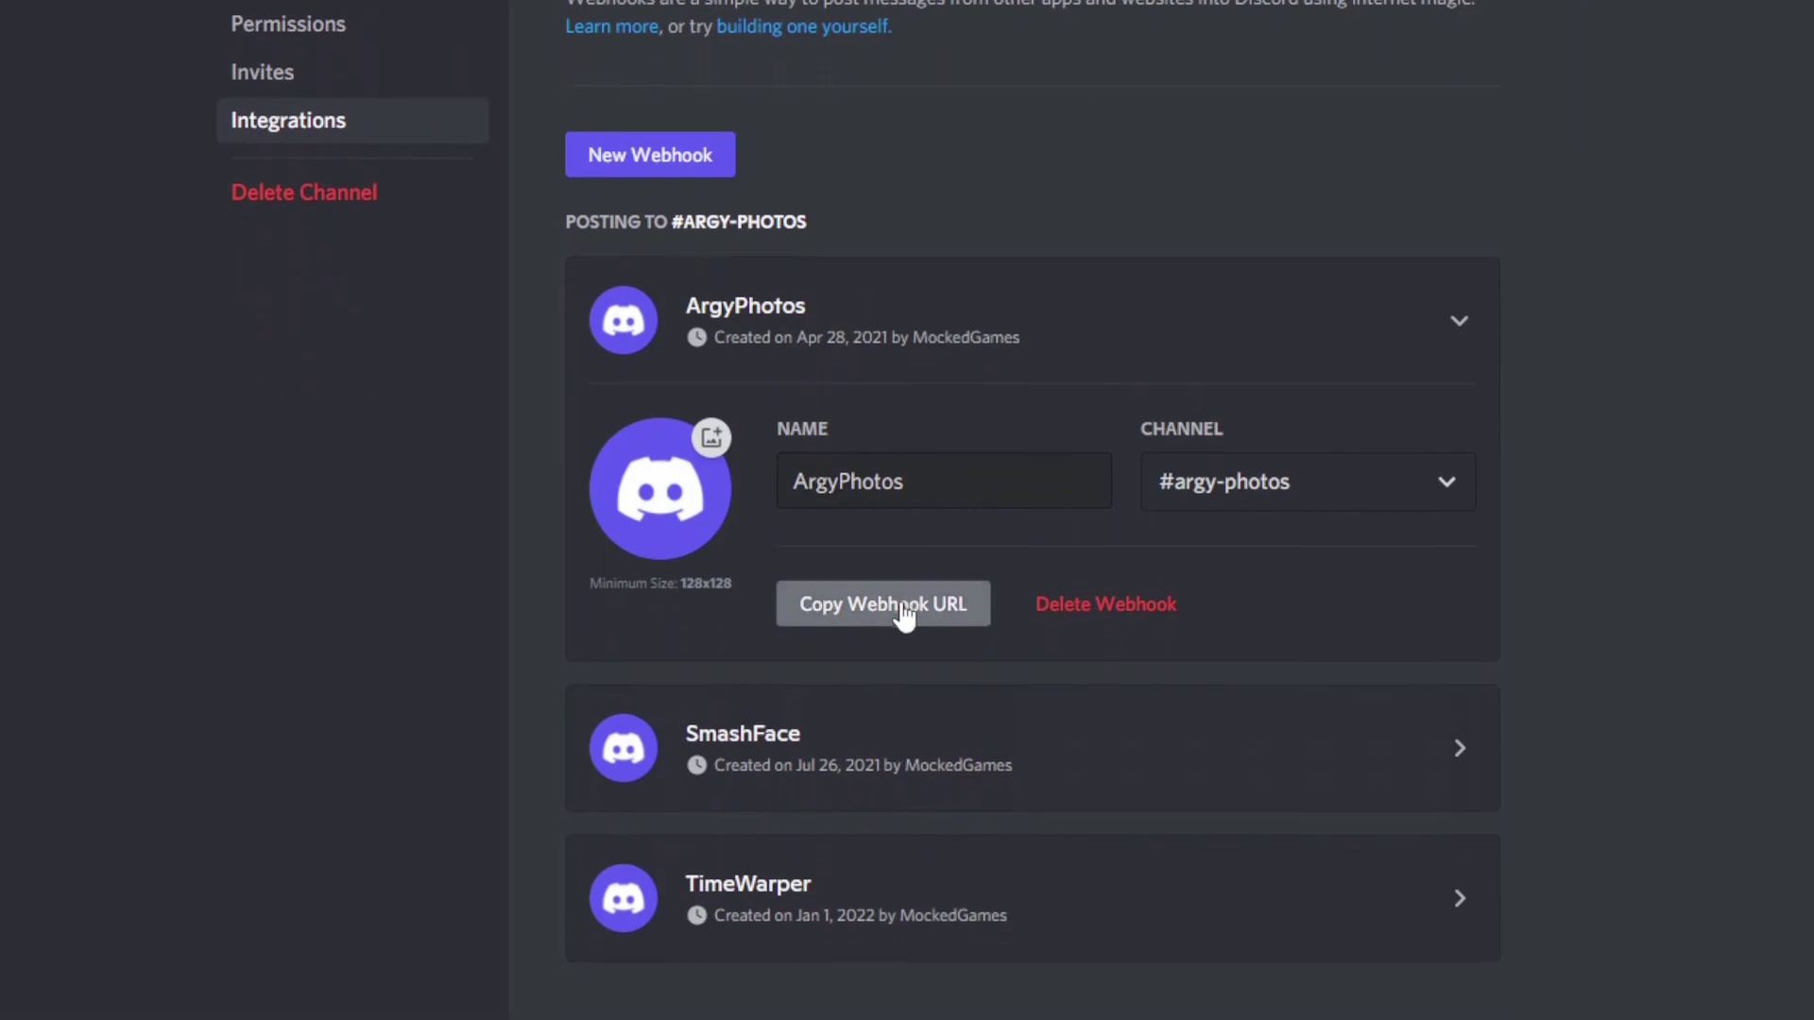
{"action": "left_click", "coordinate": [873, 590]}
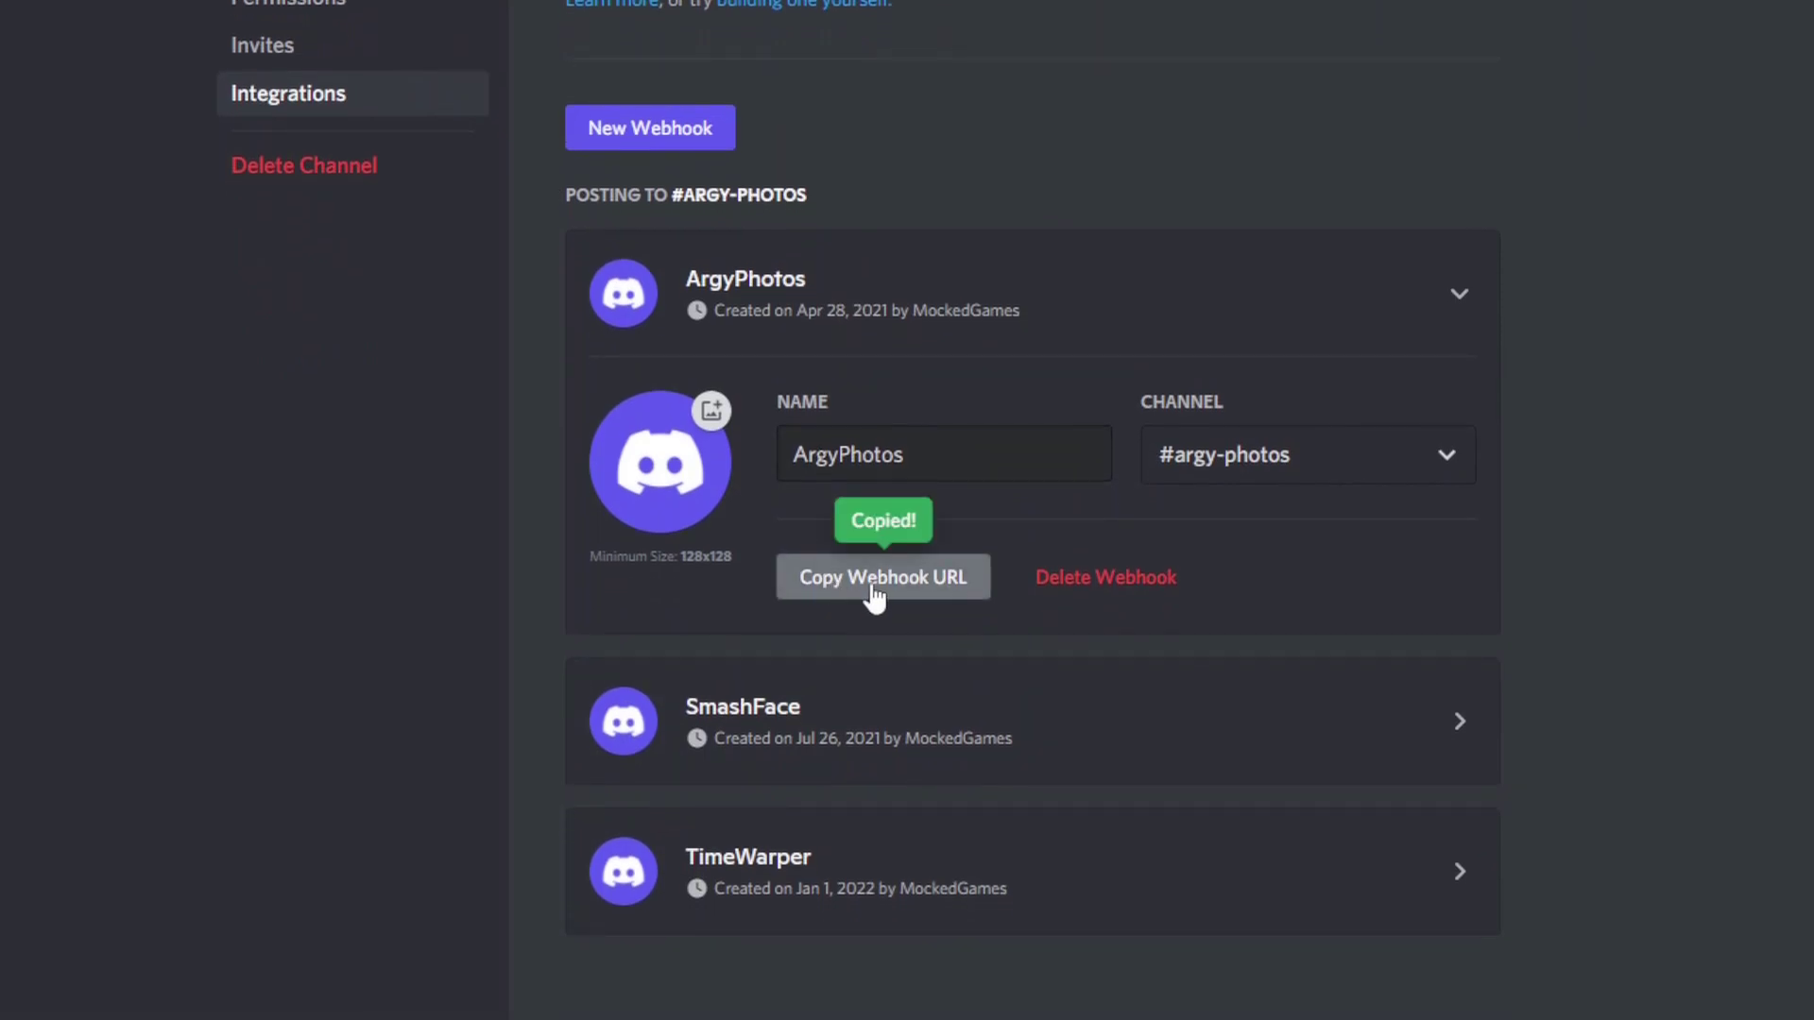
{"action": "scroll", "coordinate": [911, 445], "scroll_direction": "up", "scroll_amount": 3}
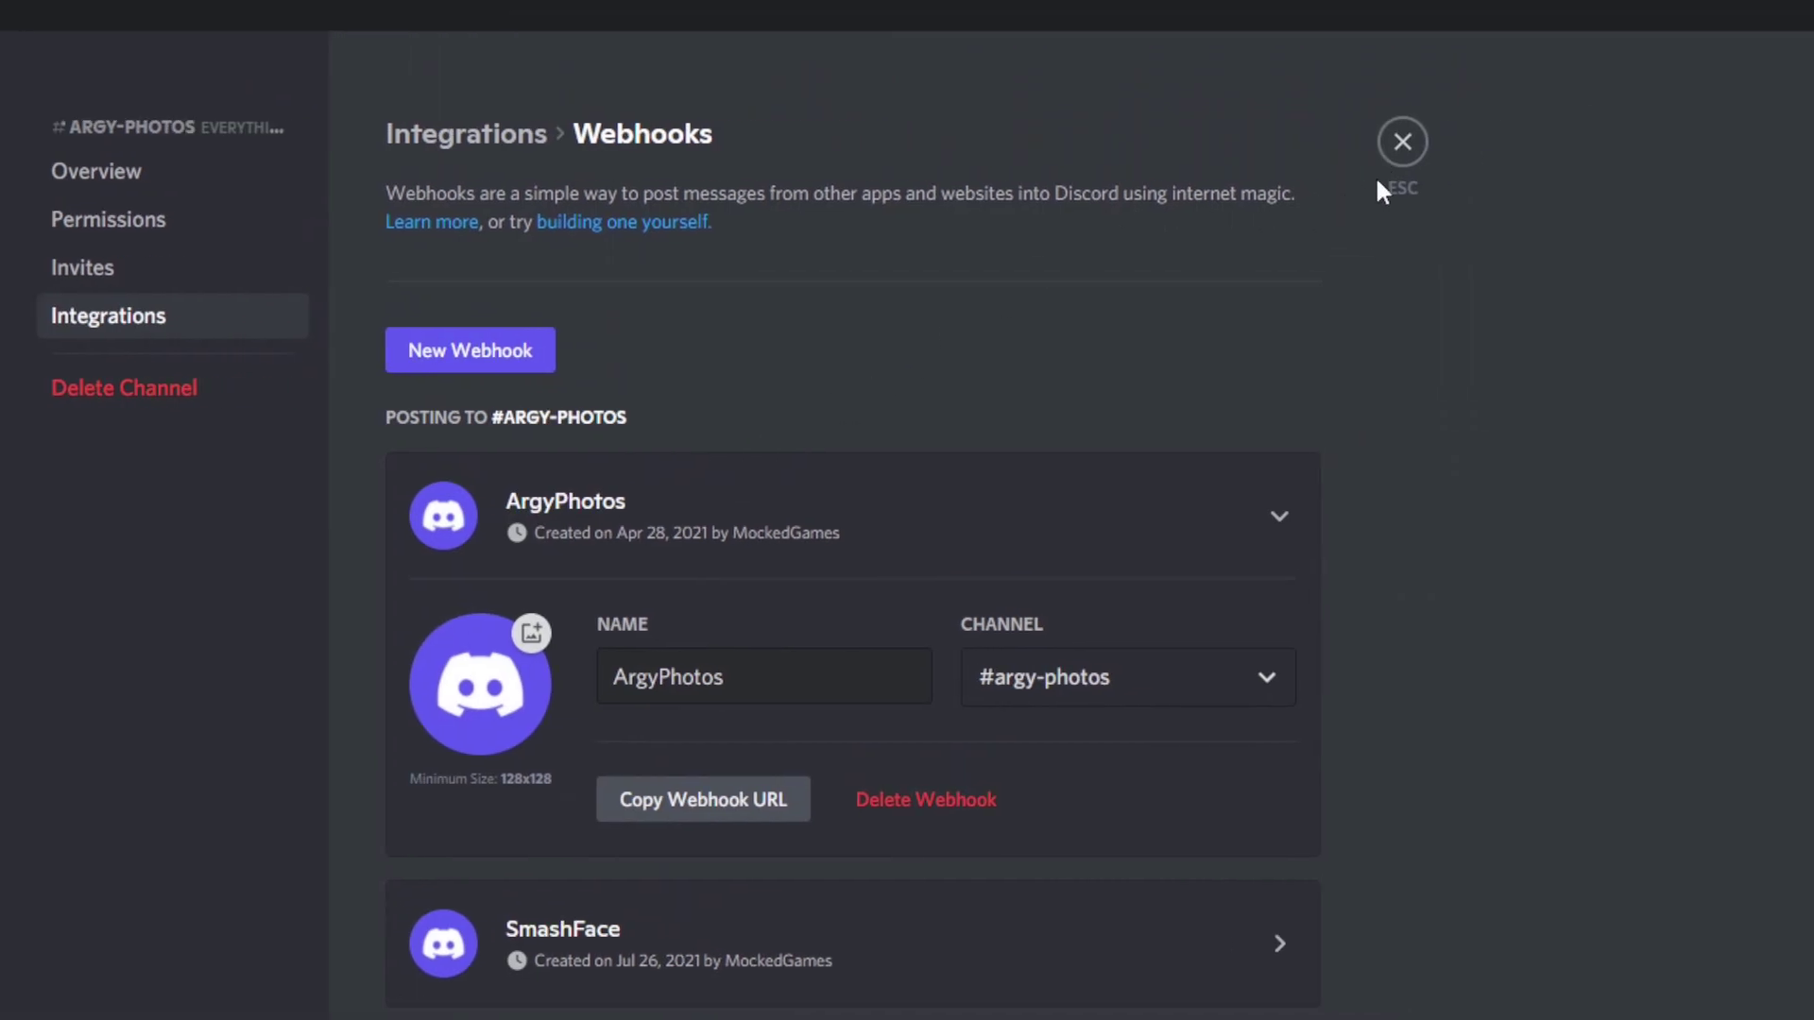
{"action": "left_click", "coordinate": [1400, 144]}
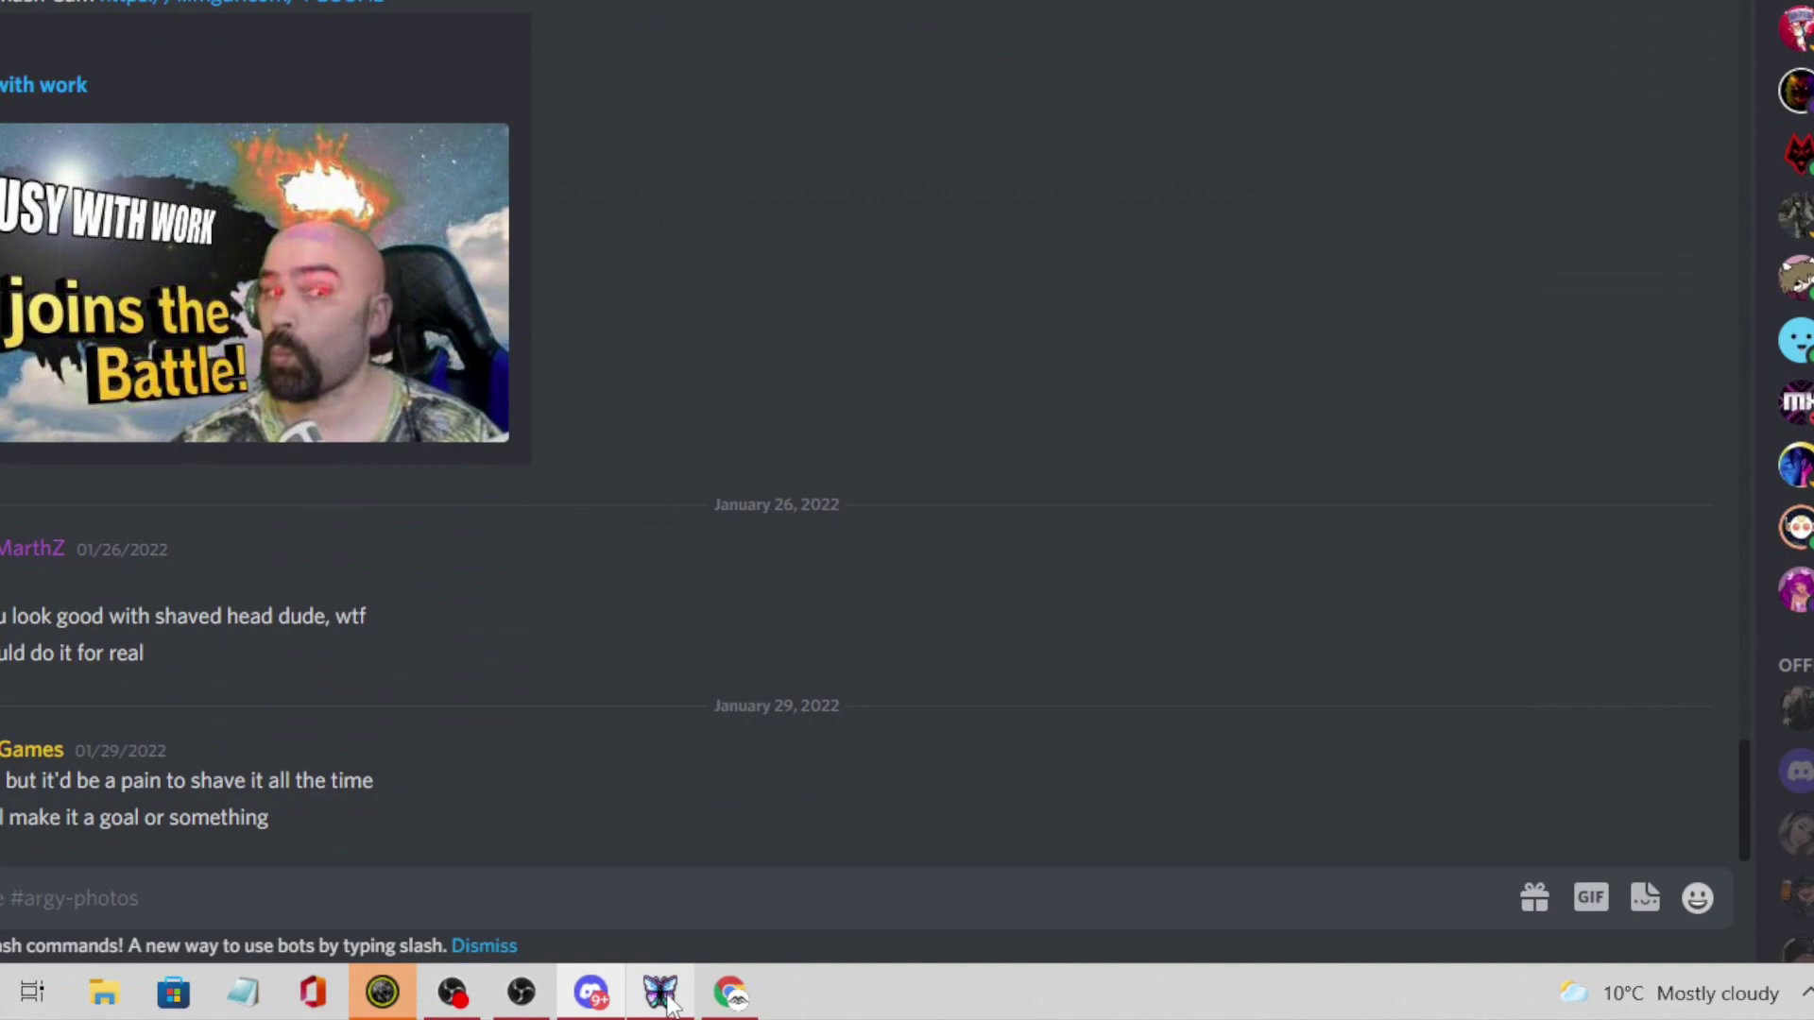
{"action": "mouse_move", "coordinate": [670, 993]}
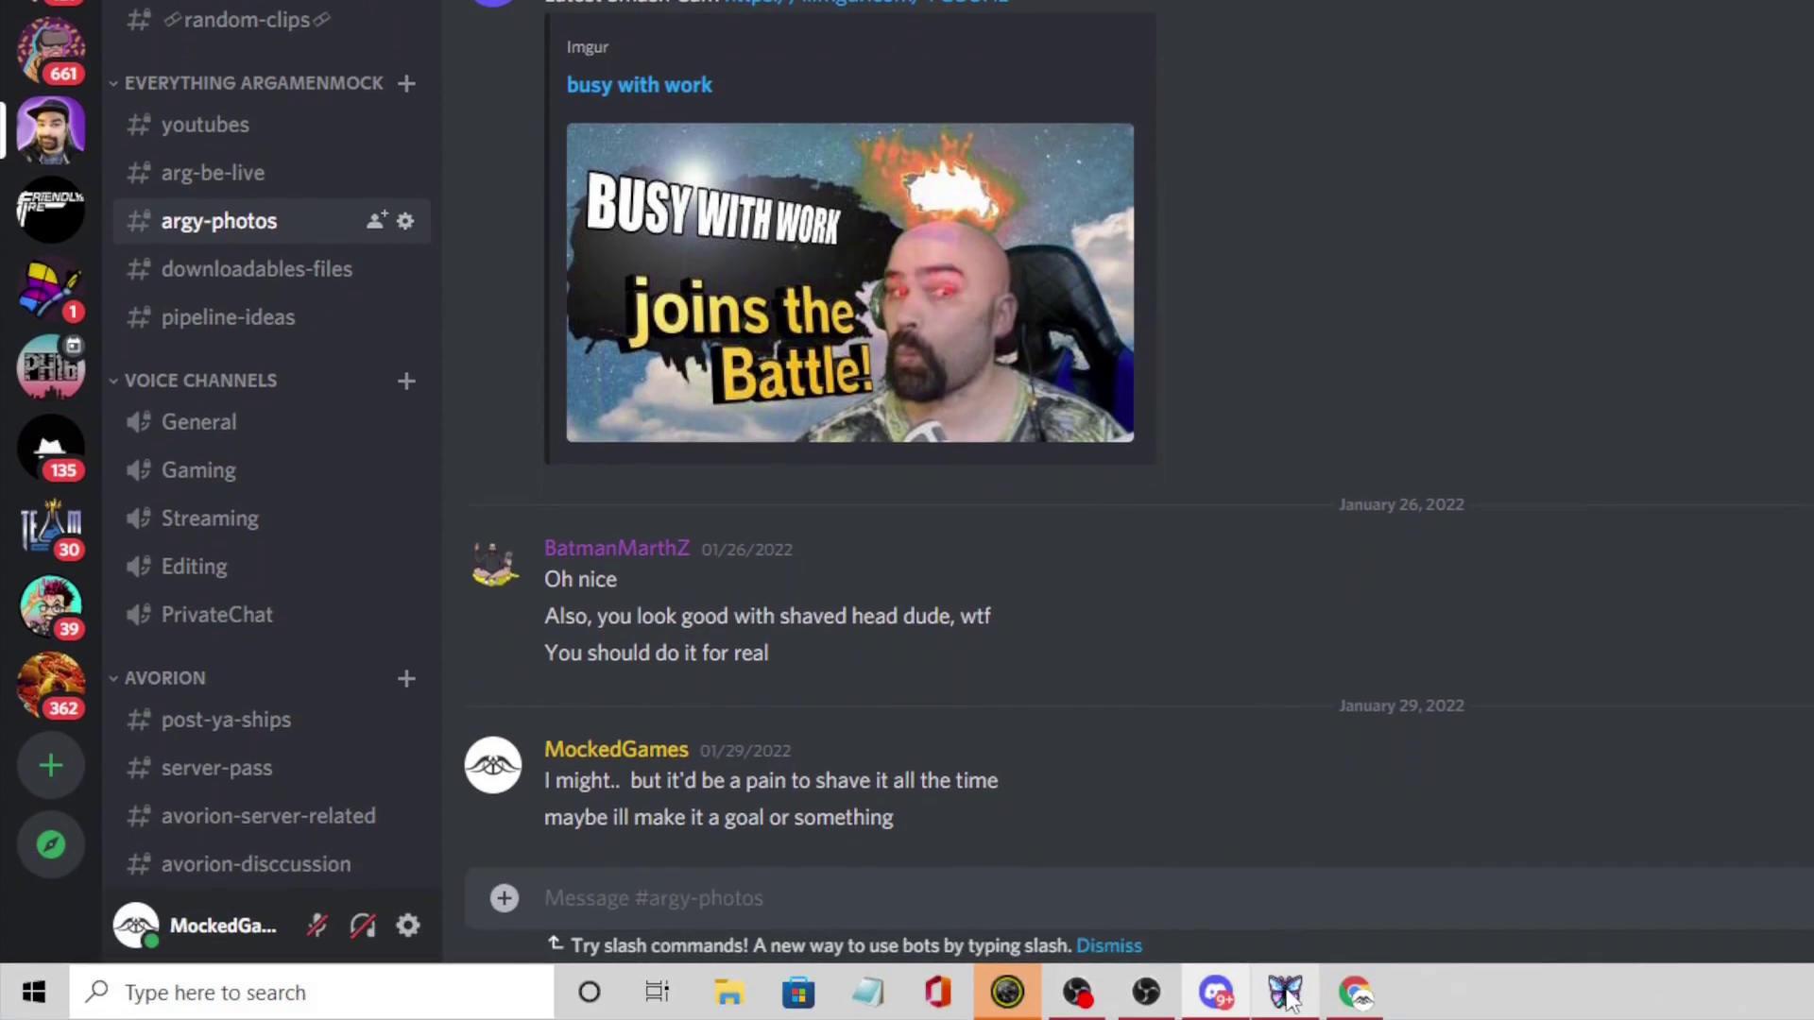
Dismiss the bot dialog and create a blank button in the empty cell beside Clip It.
{"action": "left_click", "coordinate": [1287, 994]}
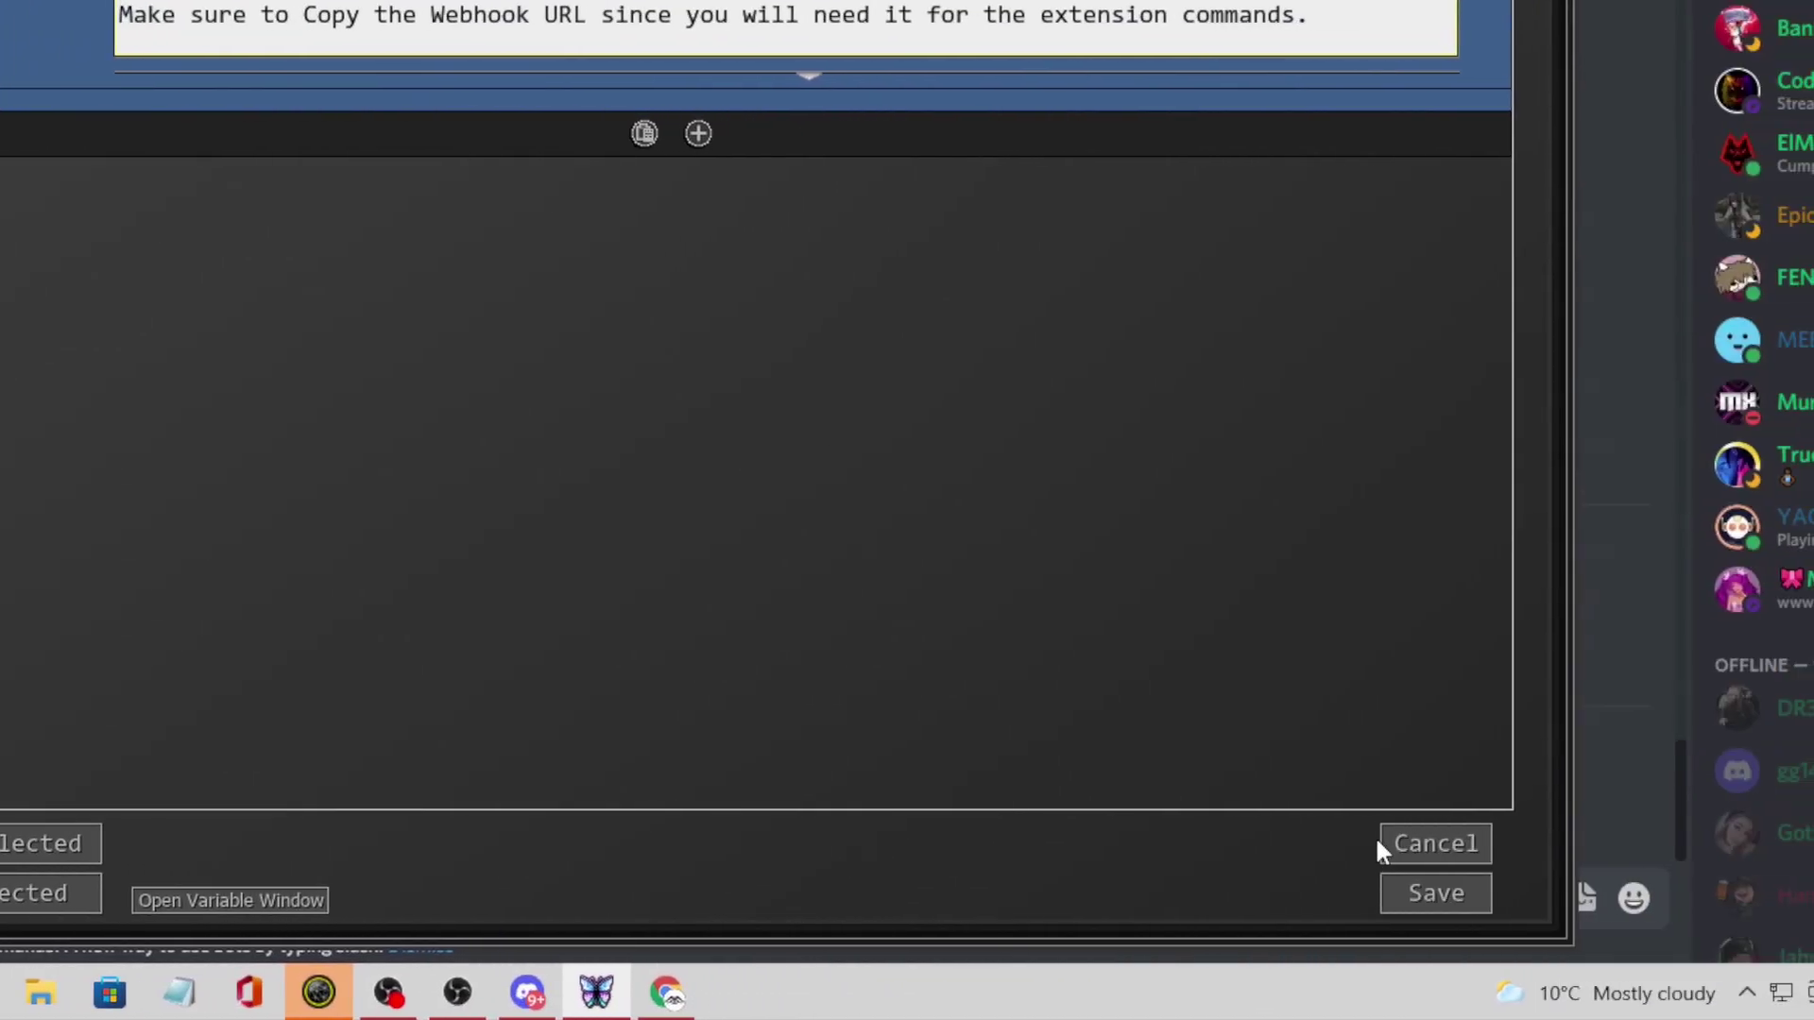
{"action": "left_click", "coordinate": [1385, 844]}
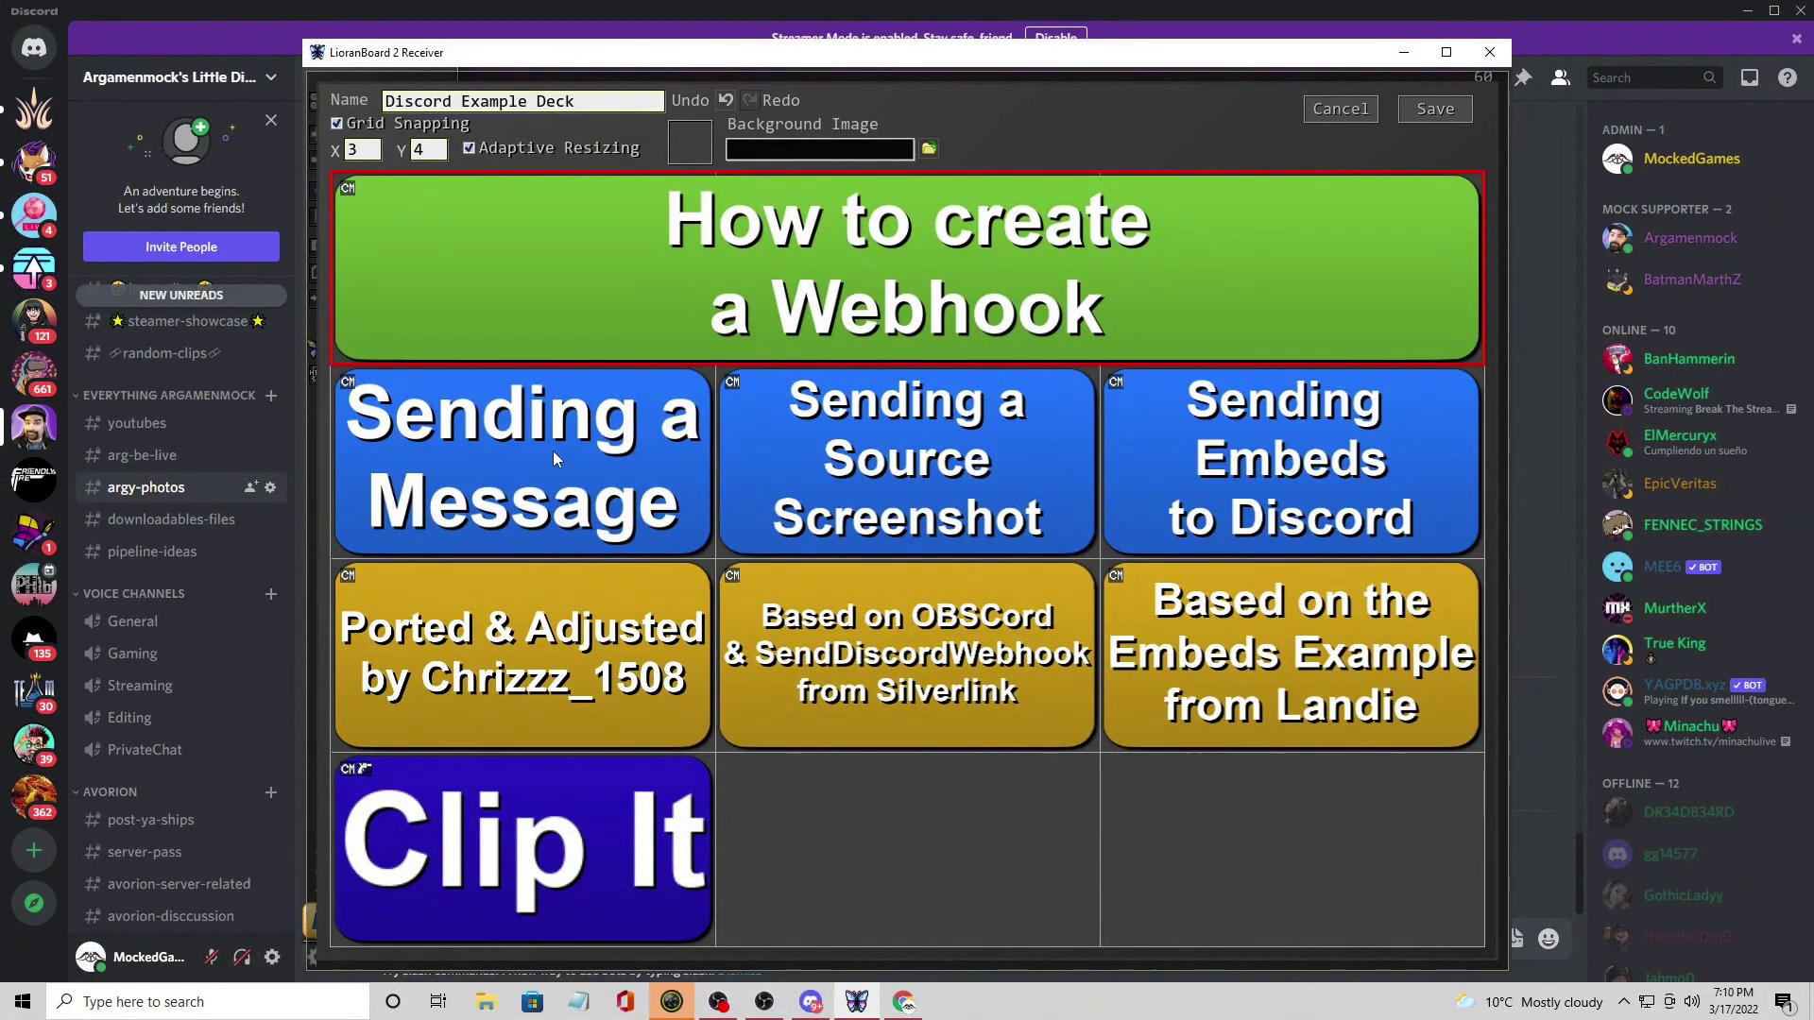
{"action": "right_click", "coordinate": [567, 473]}
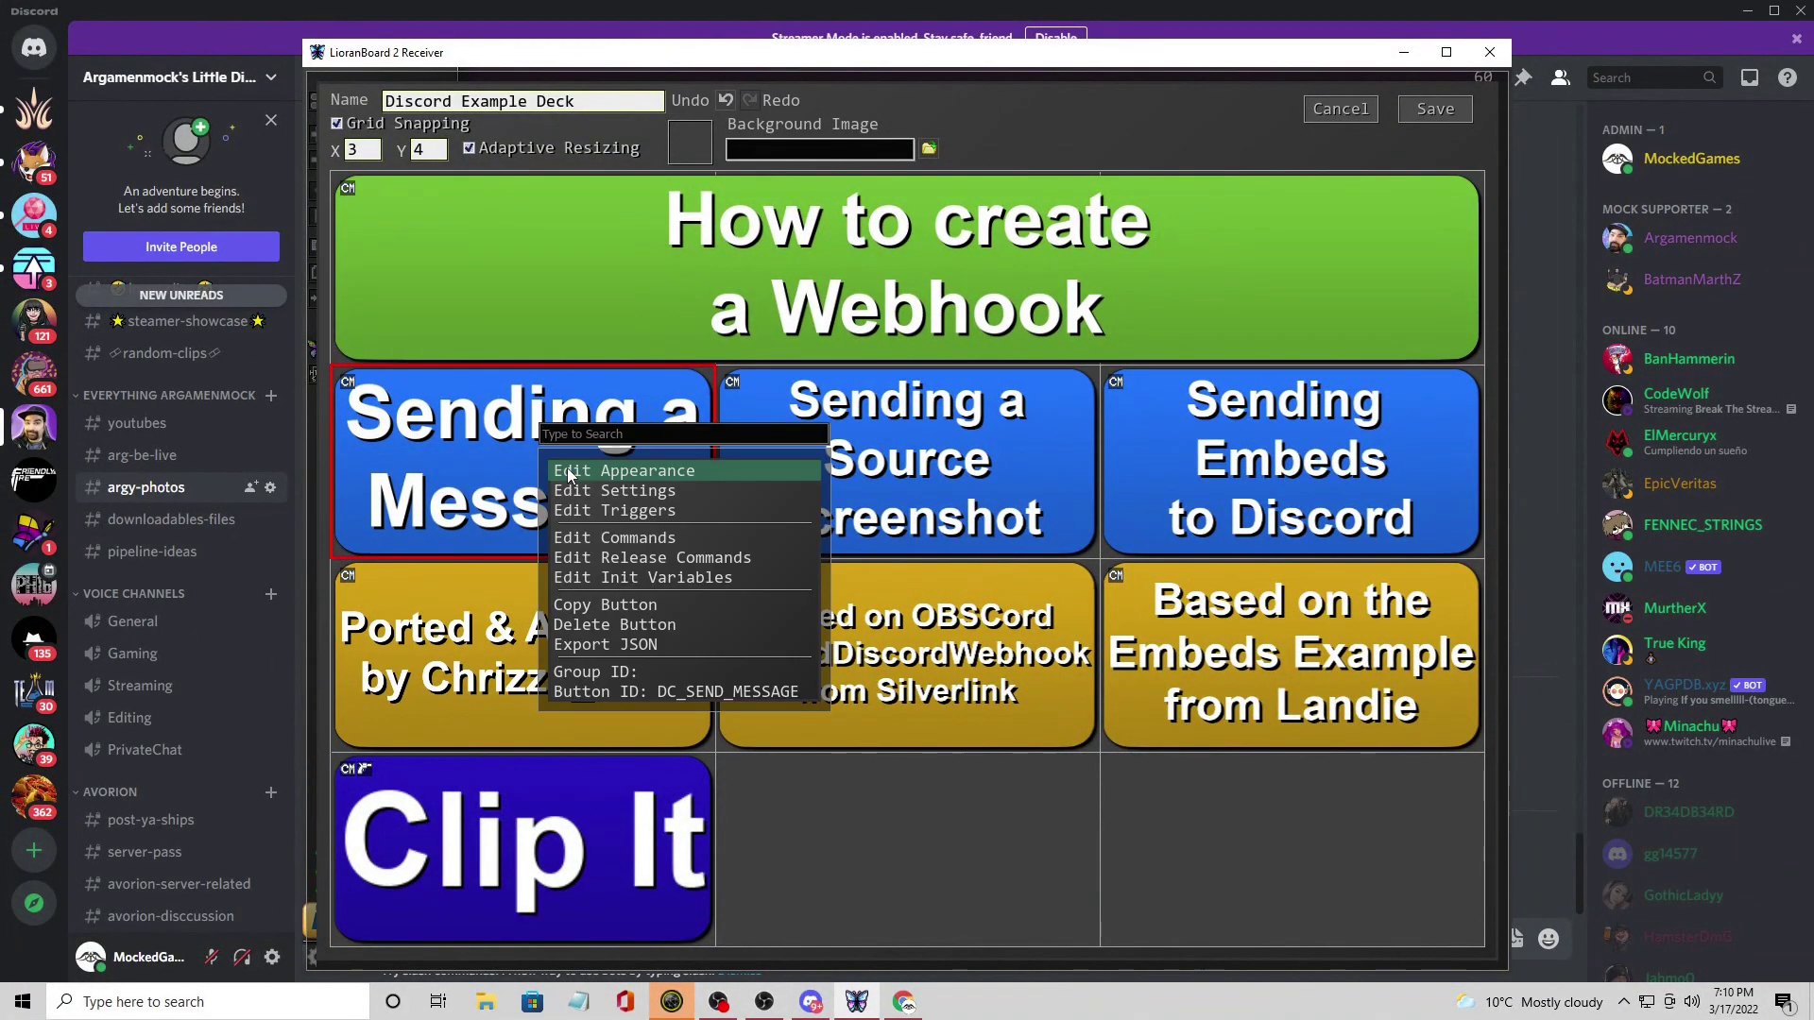
{"action": "right_click", "coordinate": [875, 805]}
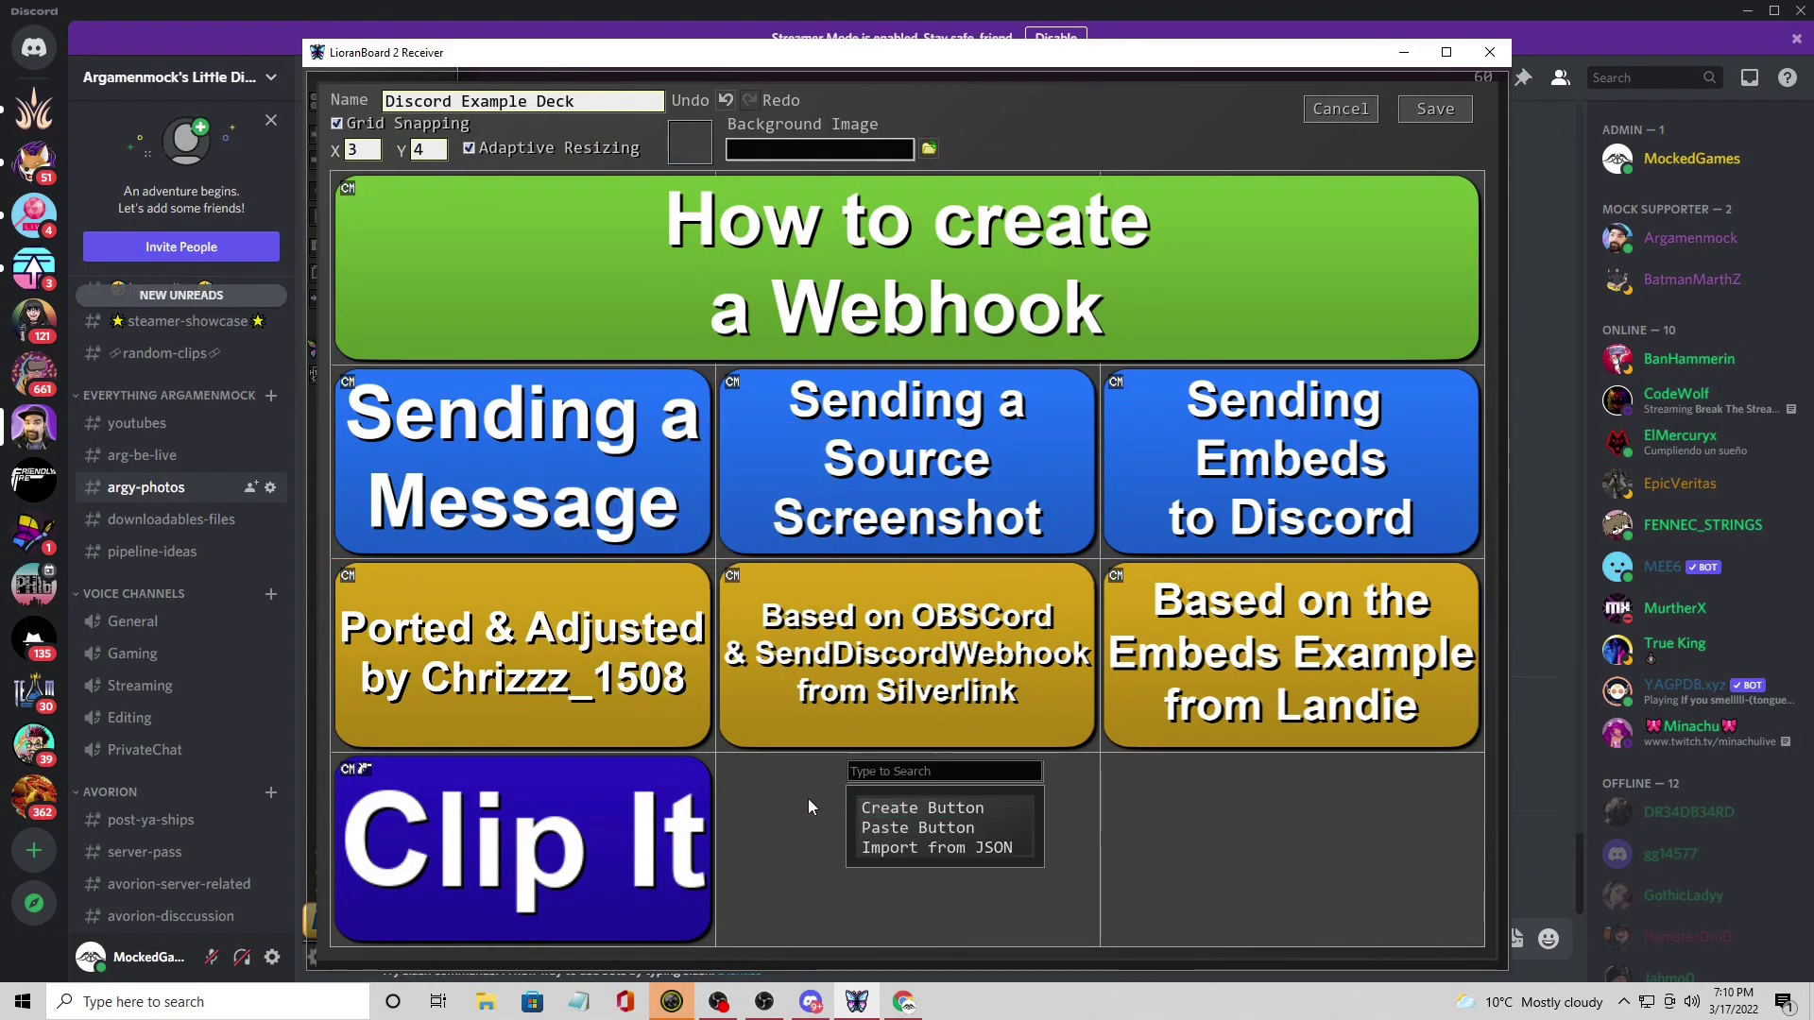
{"action": "left_click", "coordinate": [808, 798]}
{"action": "right_click", "coordinate": [818, 808]}
{"action": "left_click", "coordinate": [839, 809]}
Browse the new button's Extension Commands > Discord list, then cancel without adding anything.
{"action": "right_click", "coordinate": [862, 810]}
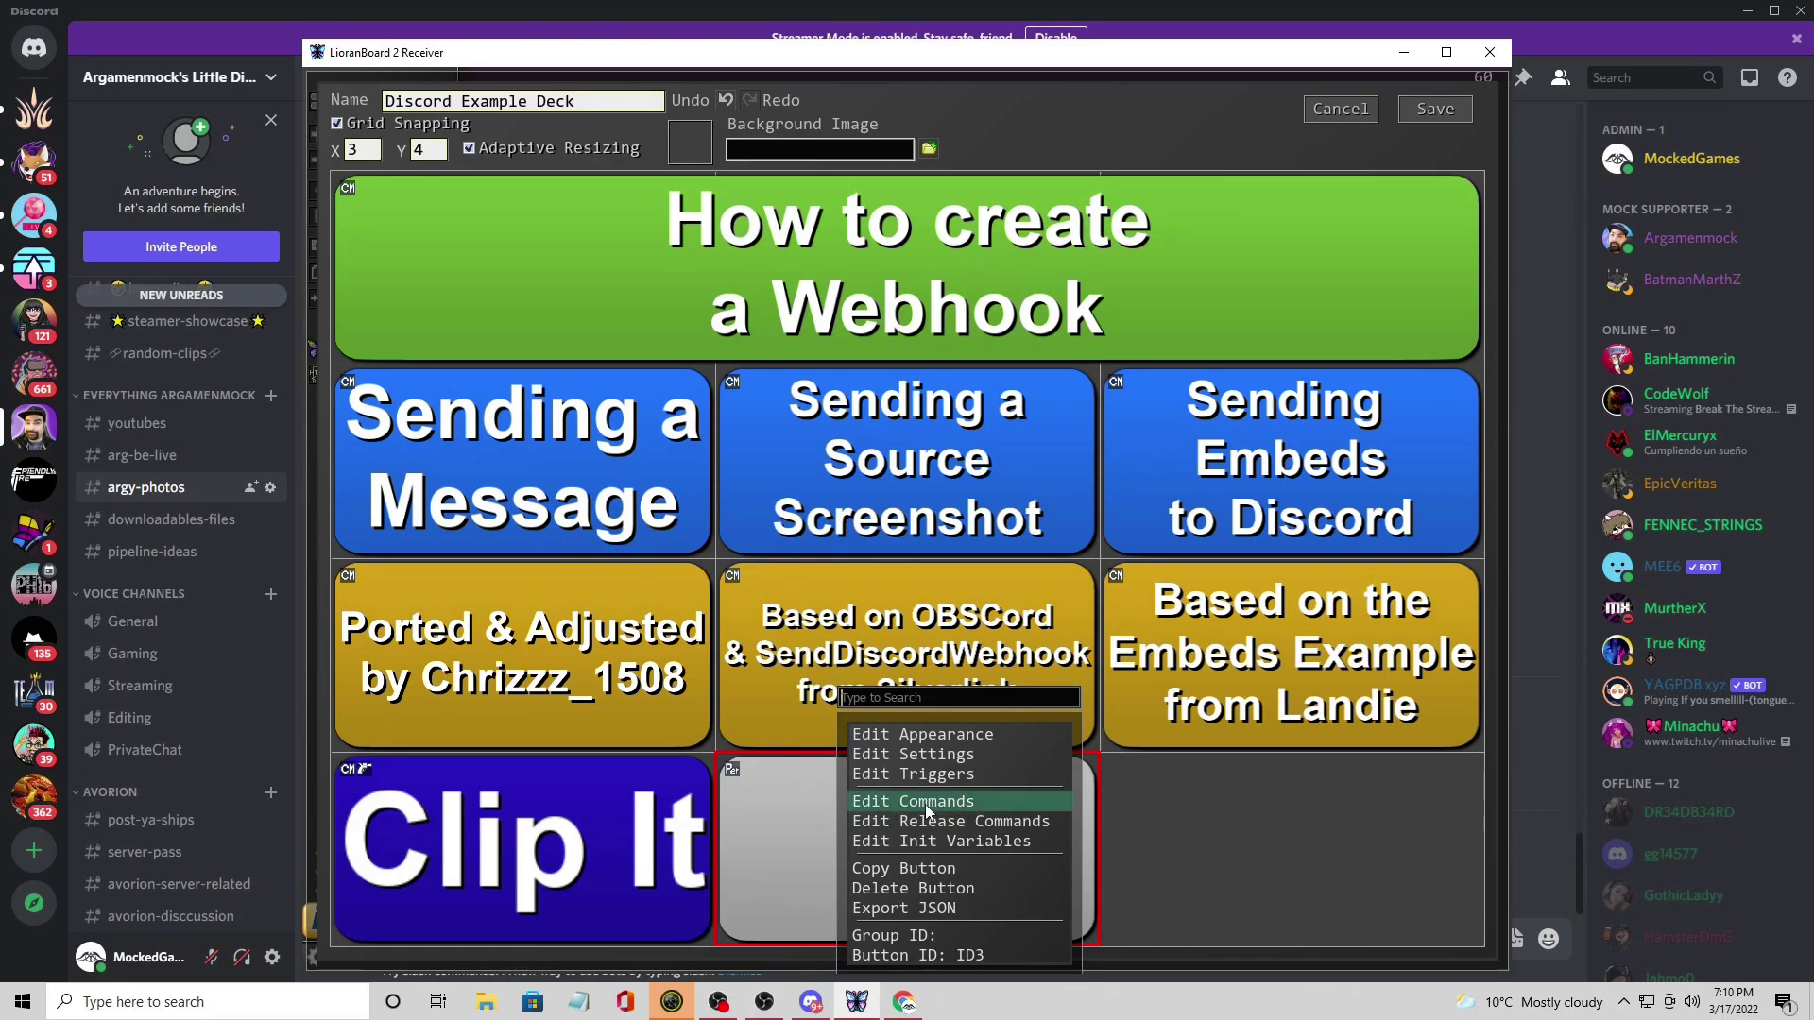
{"action": "left_click", "coordinate": [925, 805]}
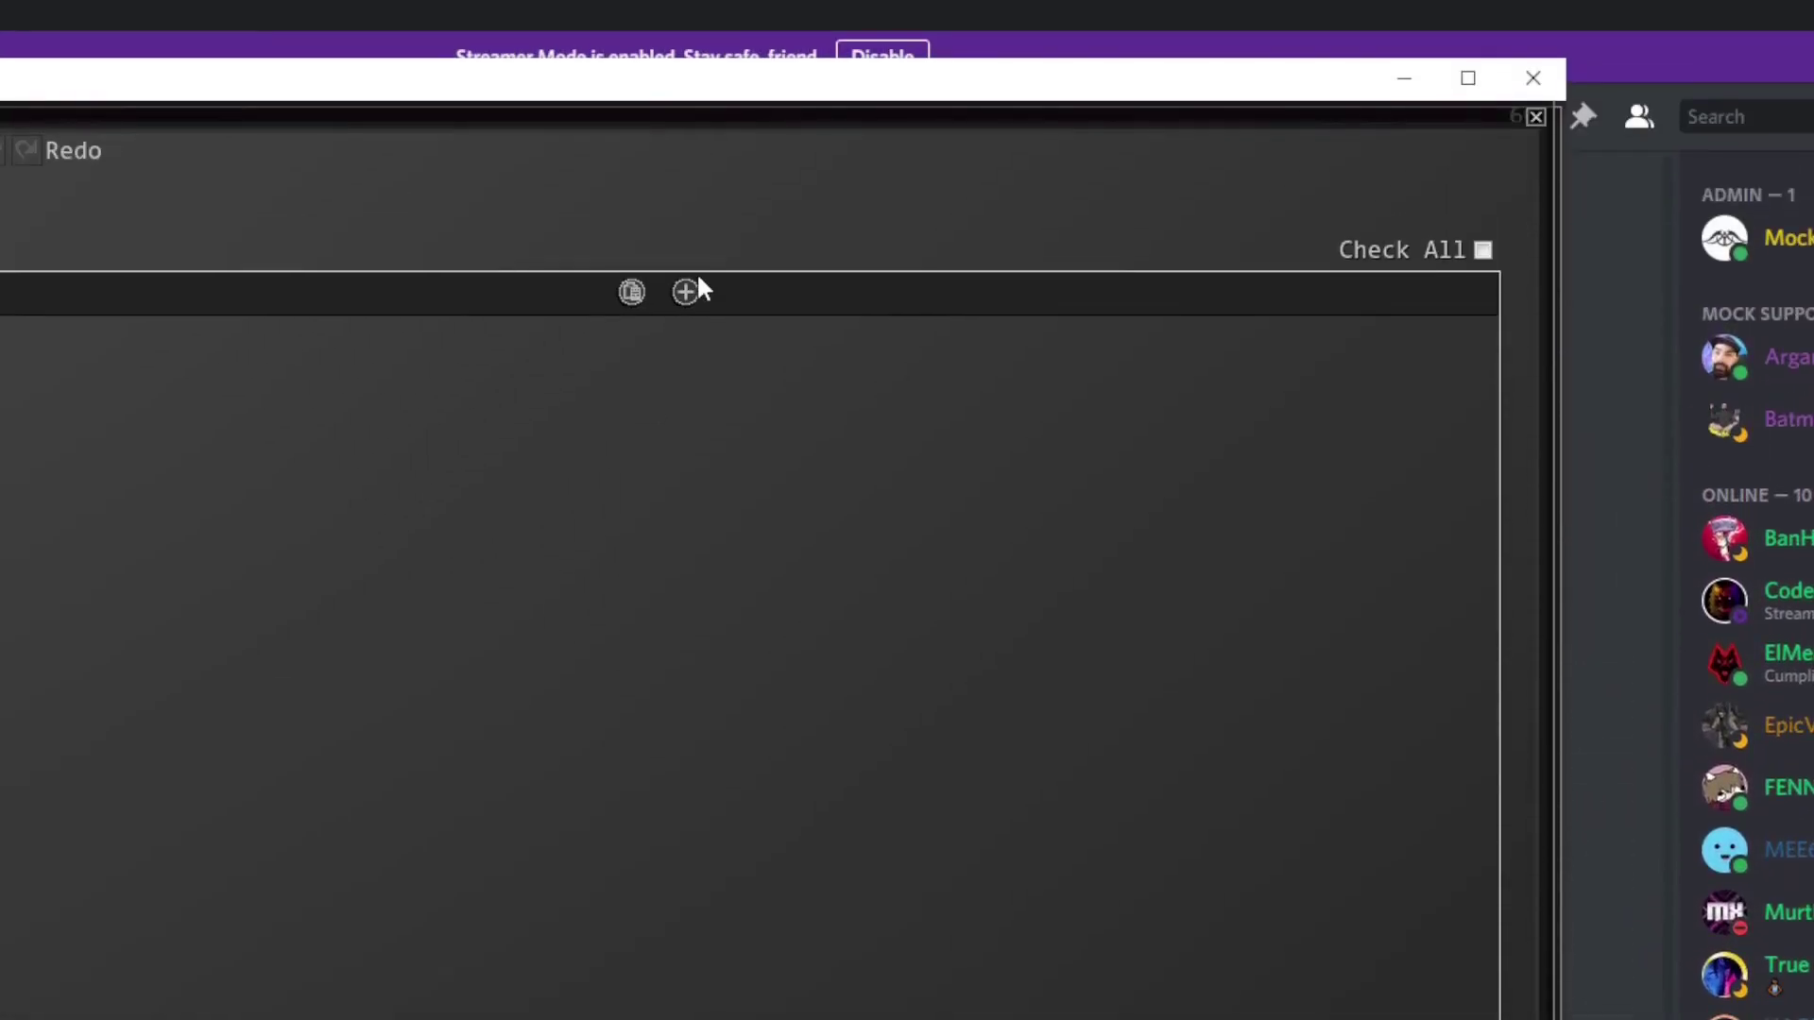
{"action": "left_click", "coordinate": [686, 291]}
{"action": "mouse_move", "coordinate": [711, 291]}
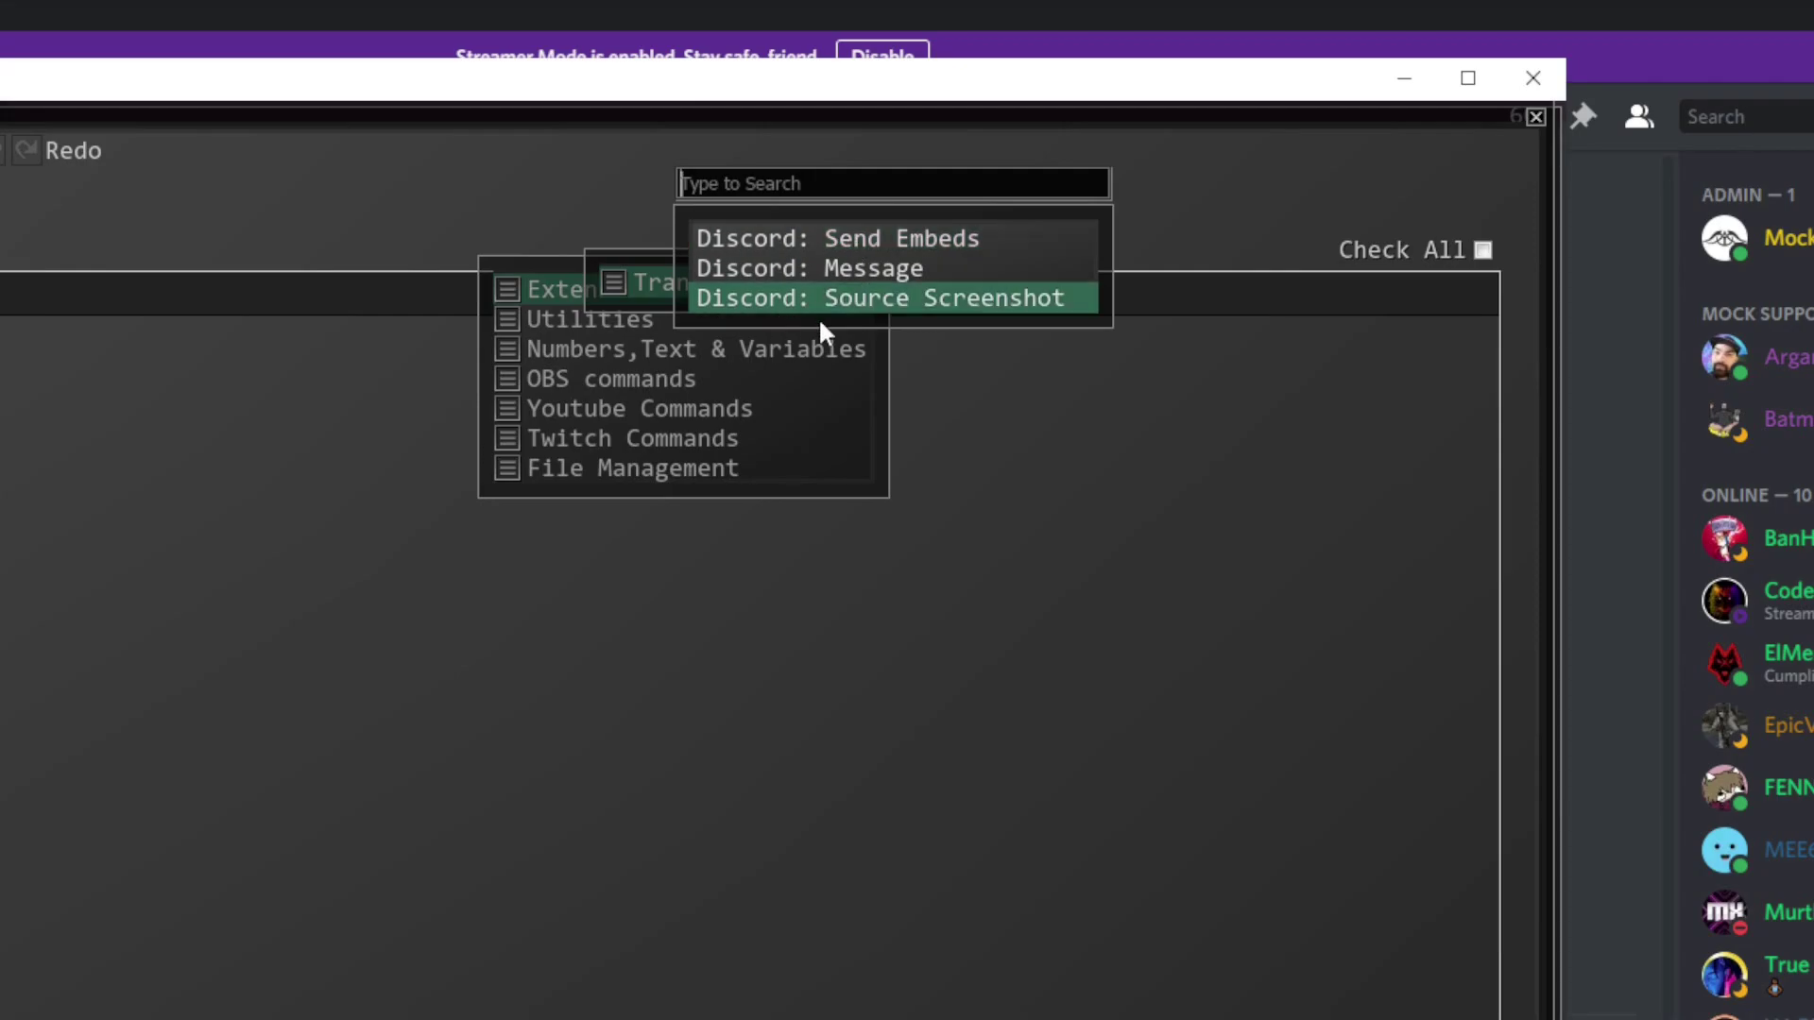
{"action": "left_click", "coordinate": [1105, 560]}
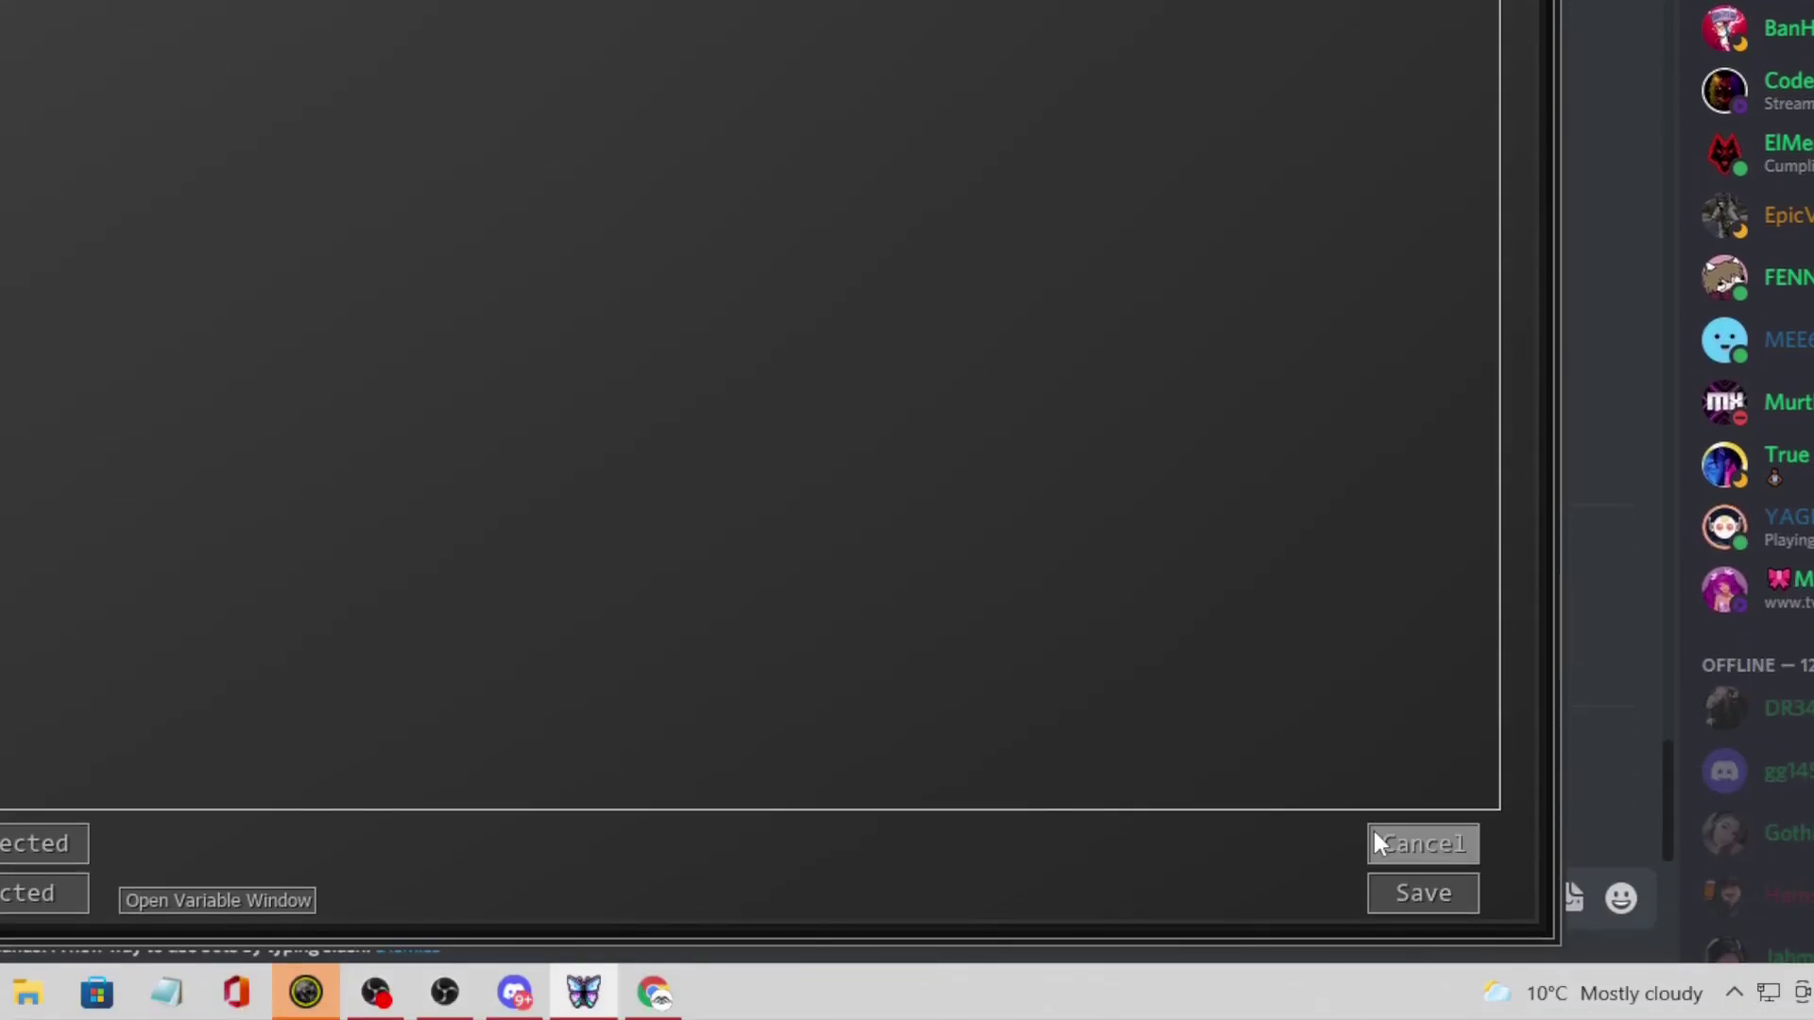
{"action": "left_click", "coordinate": [1421, 843]}
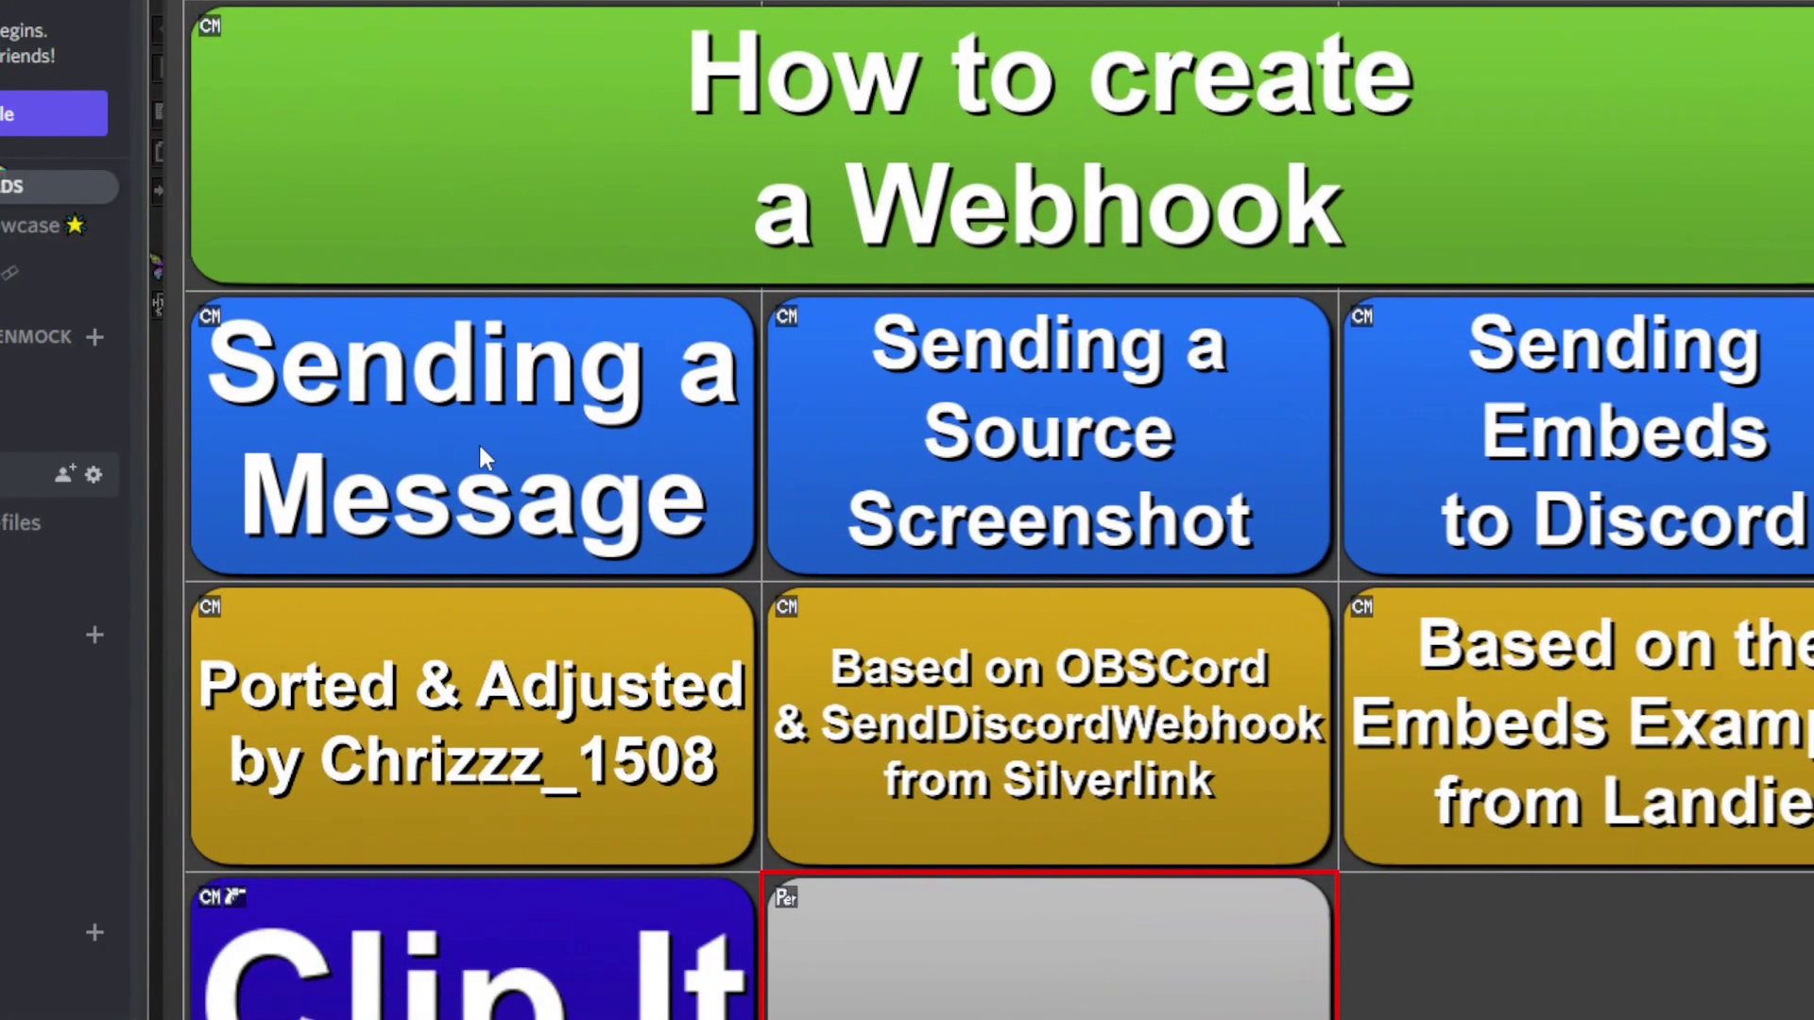
Open the Sending a Message button's commands and select the placeholder webhook URL in Discord: Message.
{"action": "right_click", "coordinate": [480, 441]}
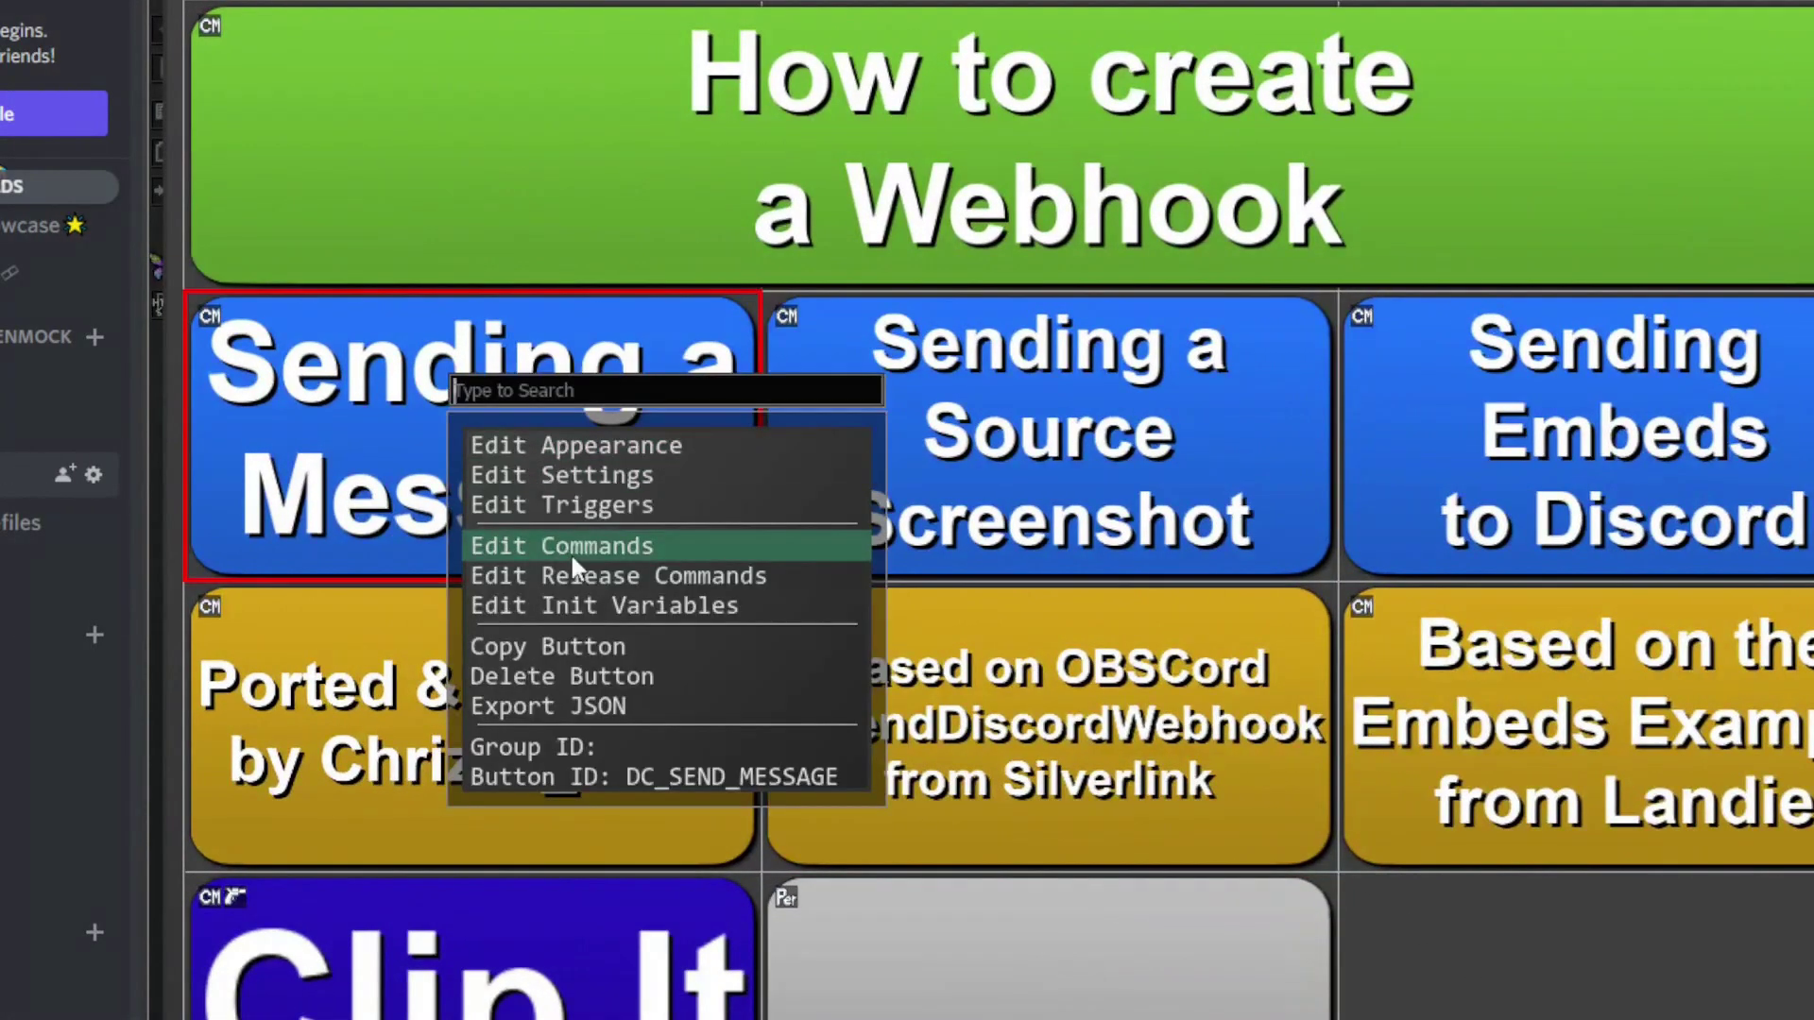
{"action": "left_click", "coordinate": [567, 546]}
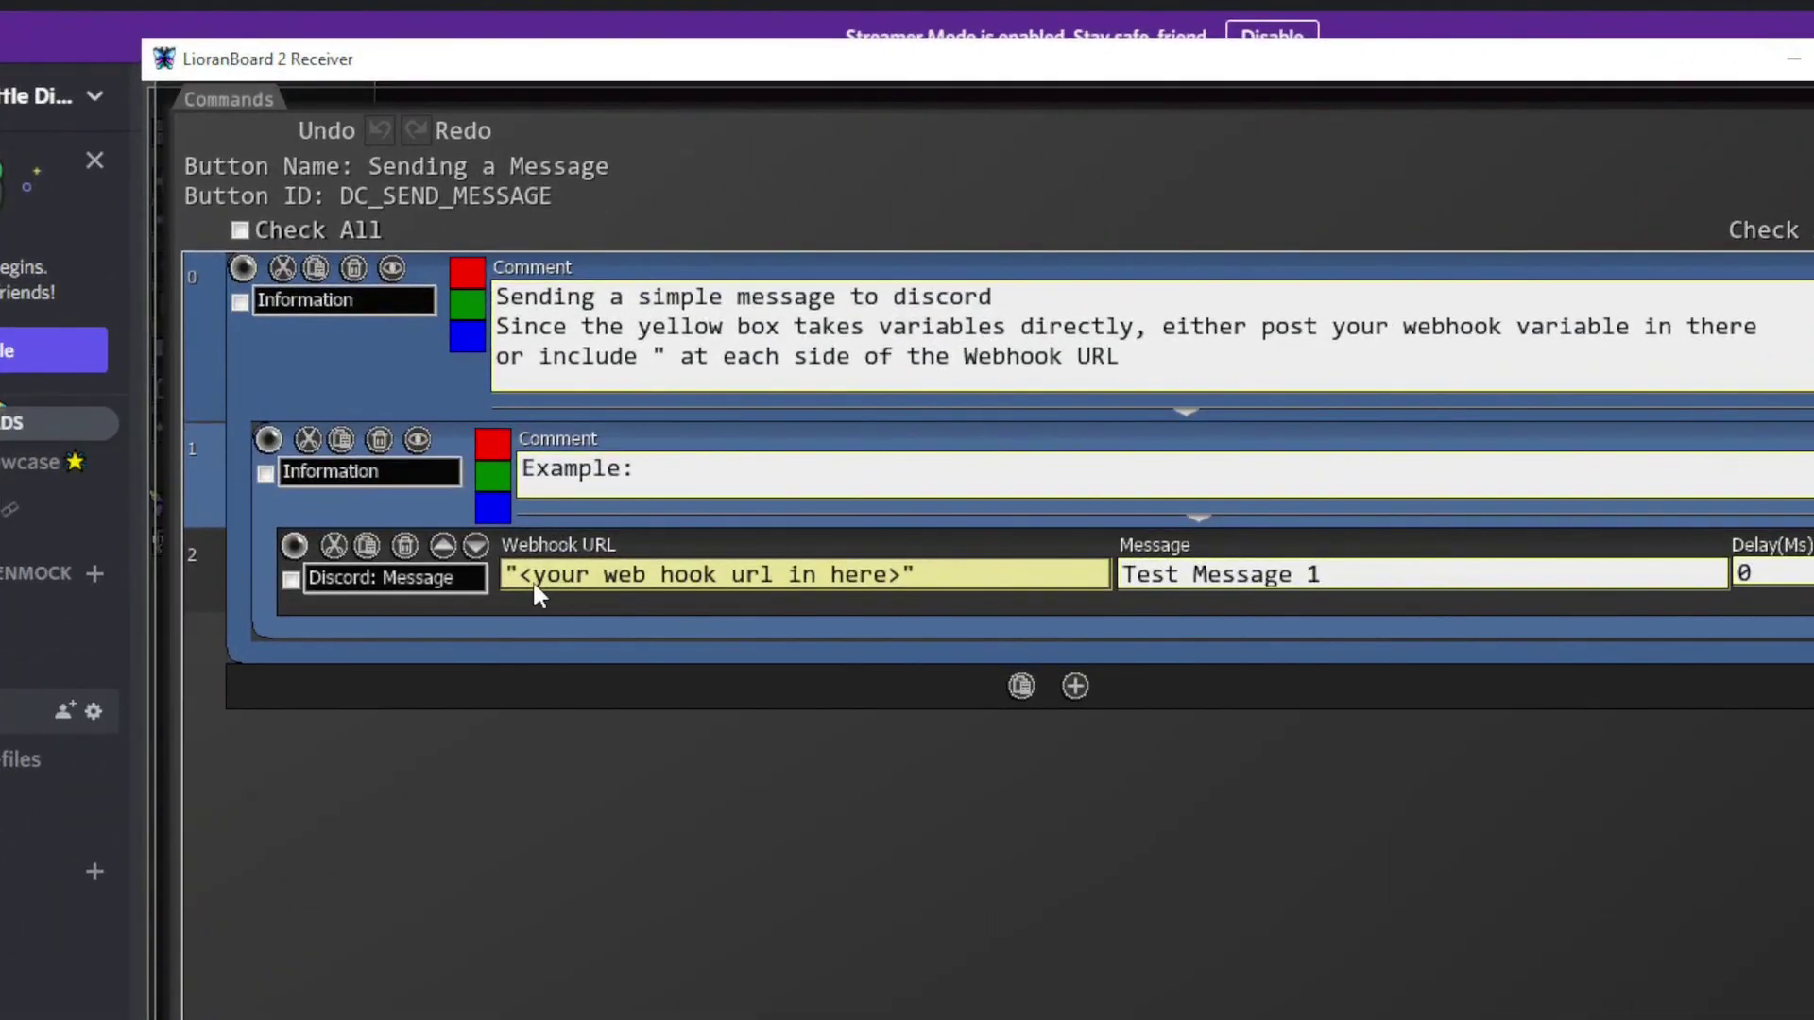
{"action": "left_click_drag", "start_coordinate": [521, 580], "coordinate": [896, 583]}
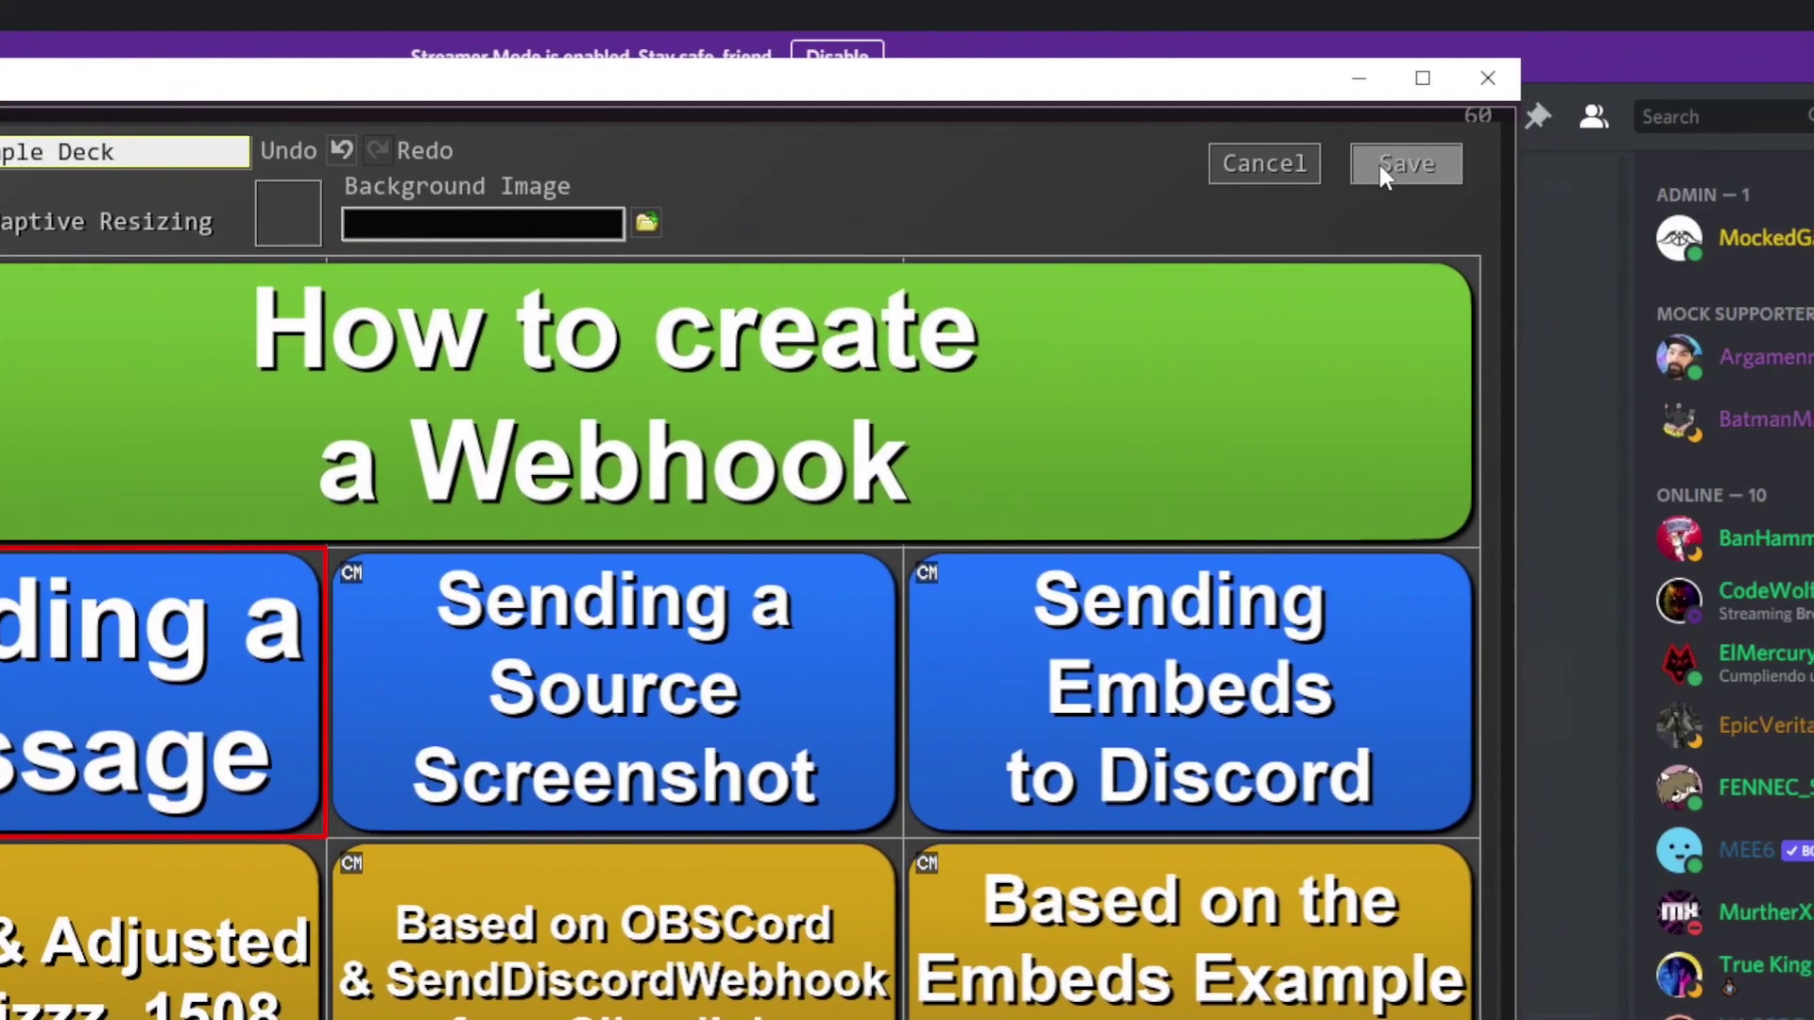
Save the current deck and open the Streamdeck window.
{"action": "left_click", "coordinate": [1380, 166]}
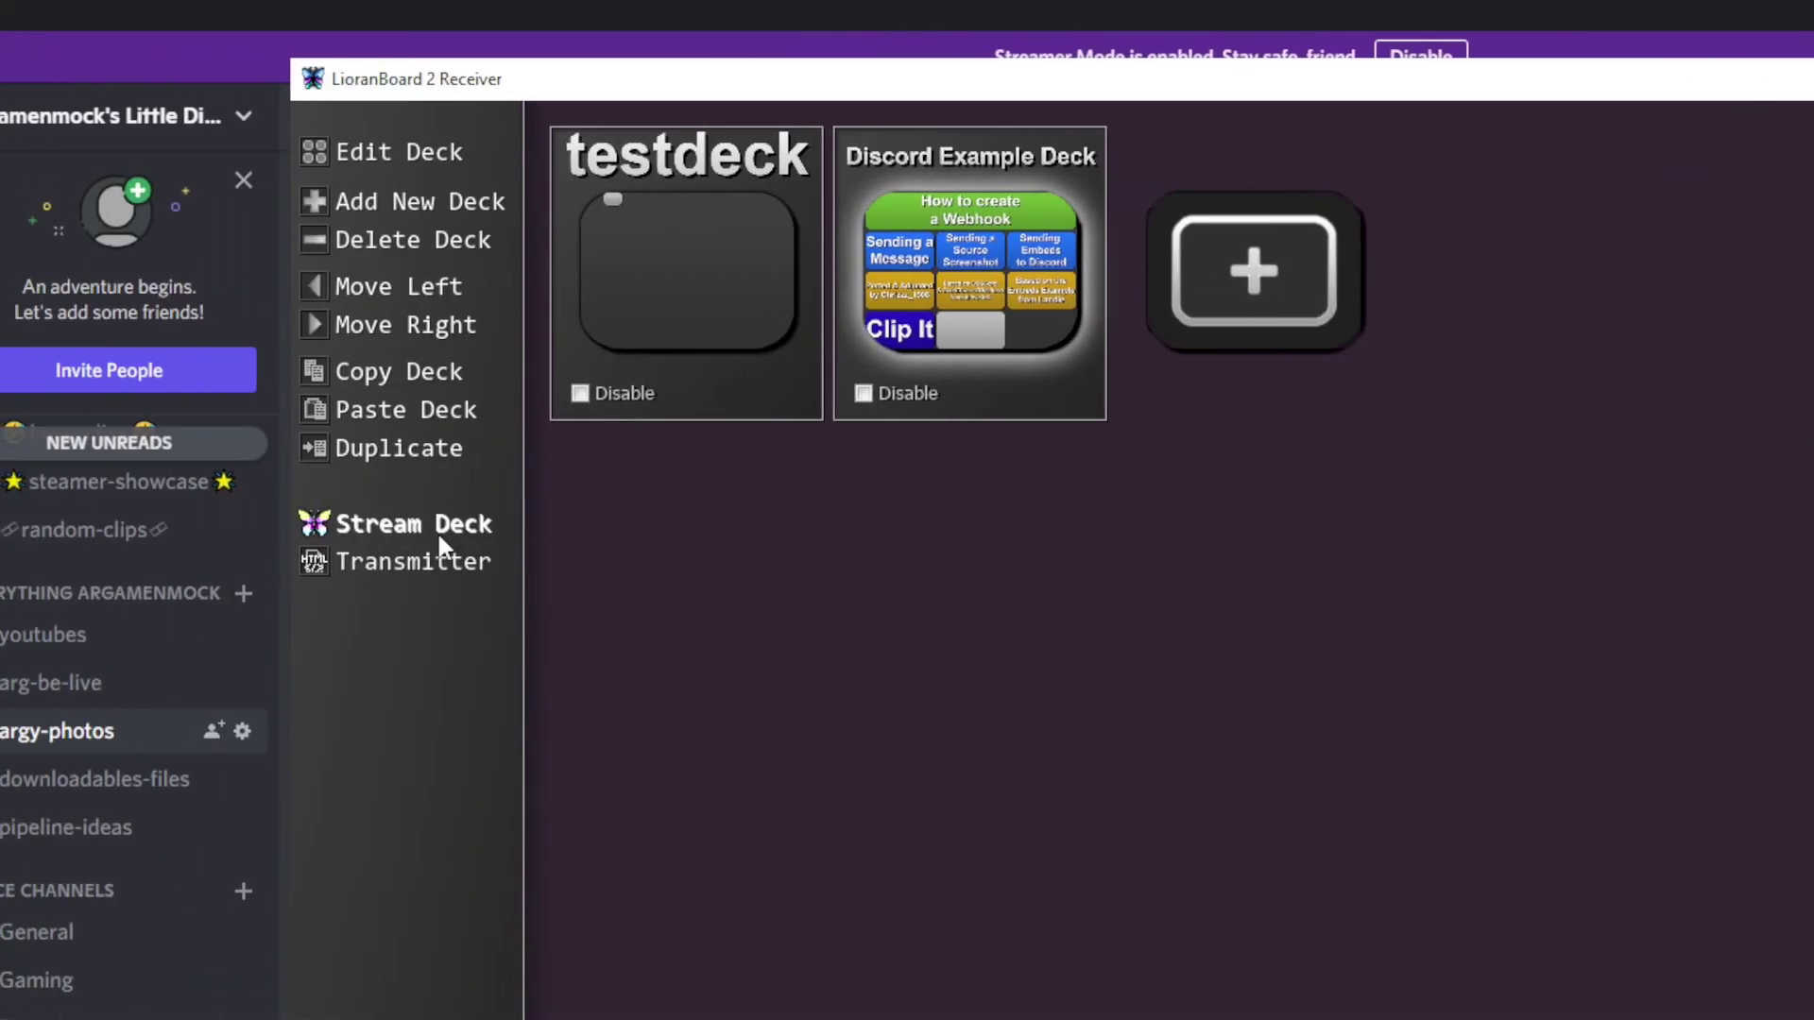
{"action": "left_click", "coordinate": [439, 535]}
{"action": "left_click", "coordinate": [472, 536]}
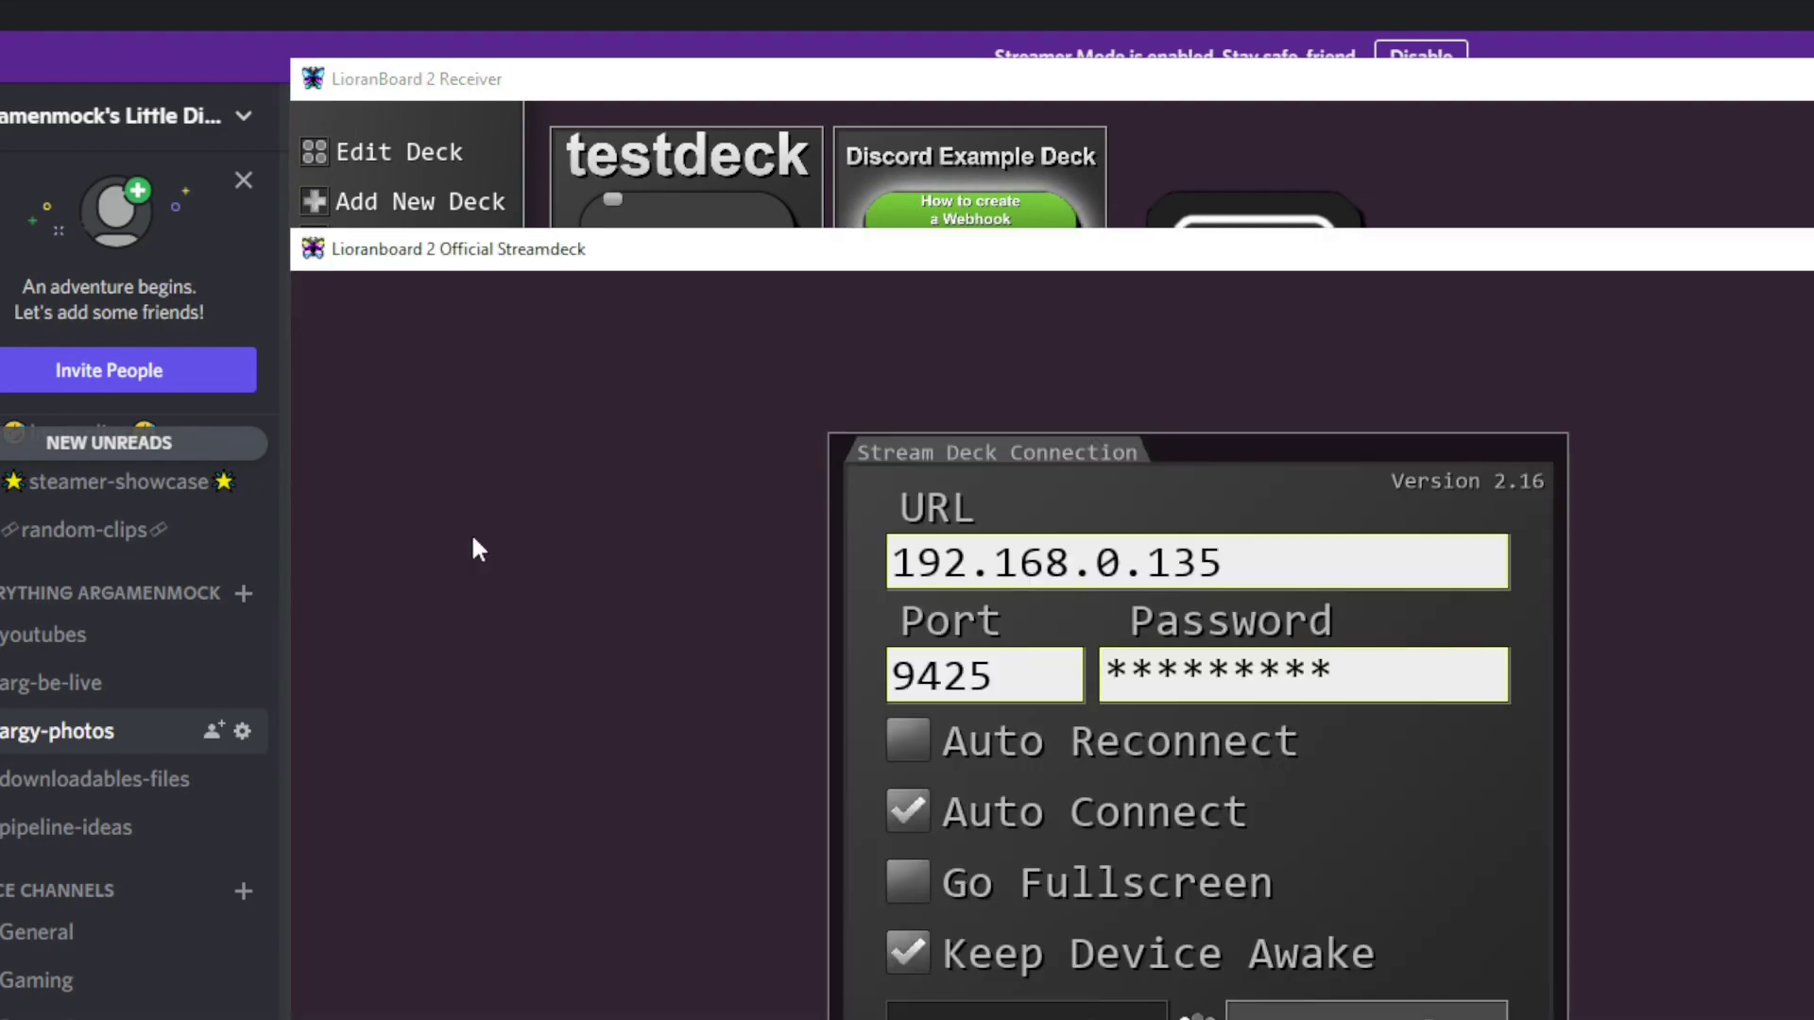
Load the Discord Example Deck, send Test Message 1, and view it in Discord's argy-photos channel.
{"action": "left_click", "coordinate": [1145, 560]}
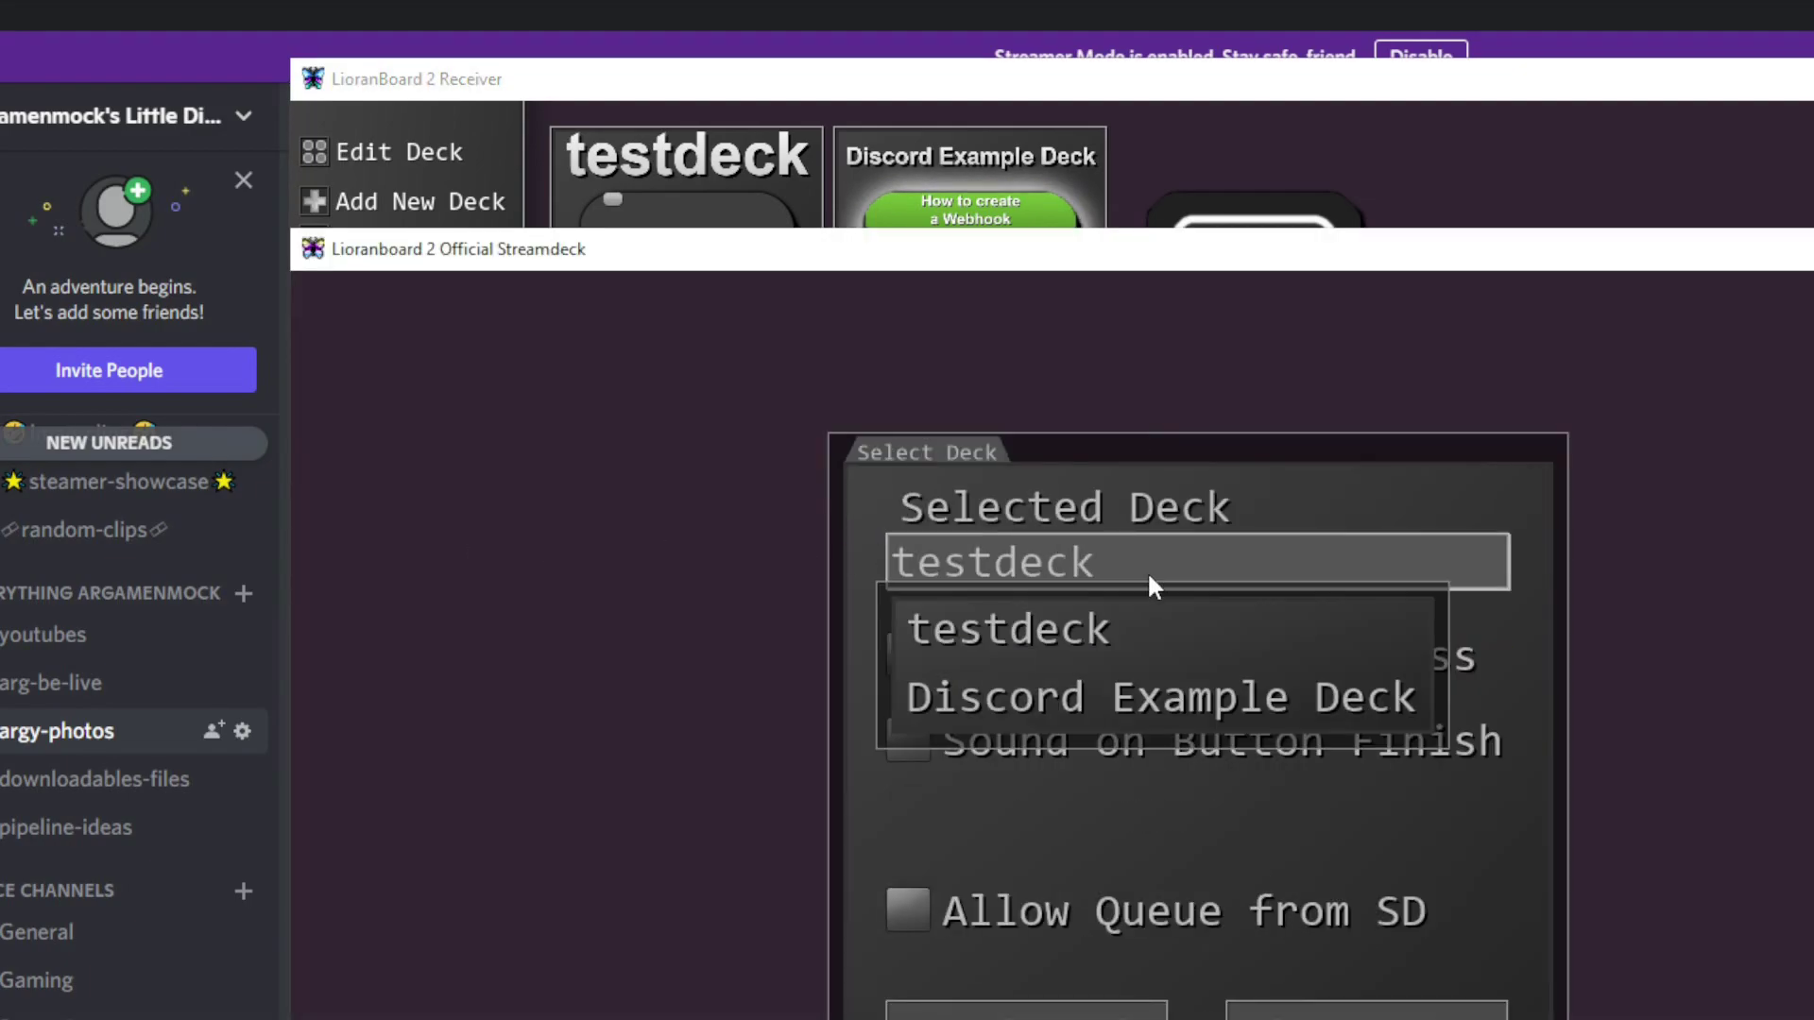
{"action": "left_click", "coordinate": [1159, 580]}
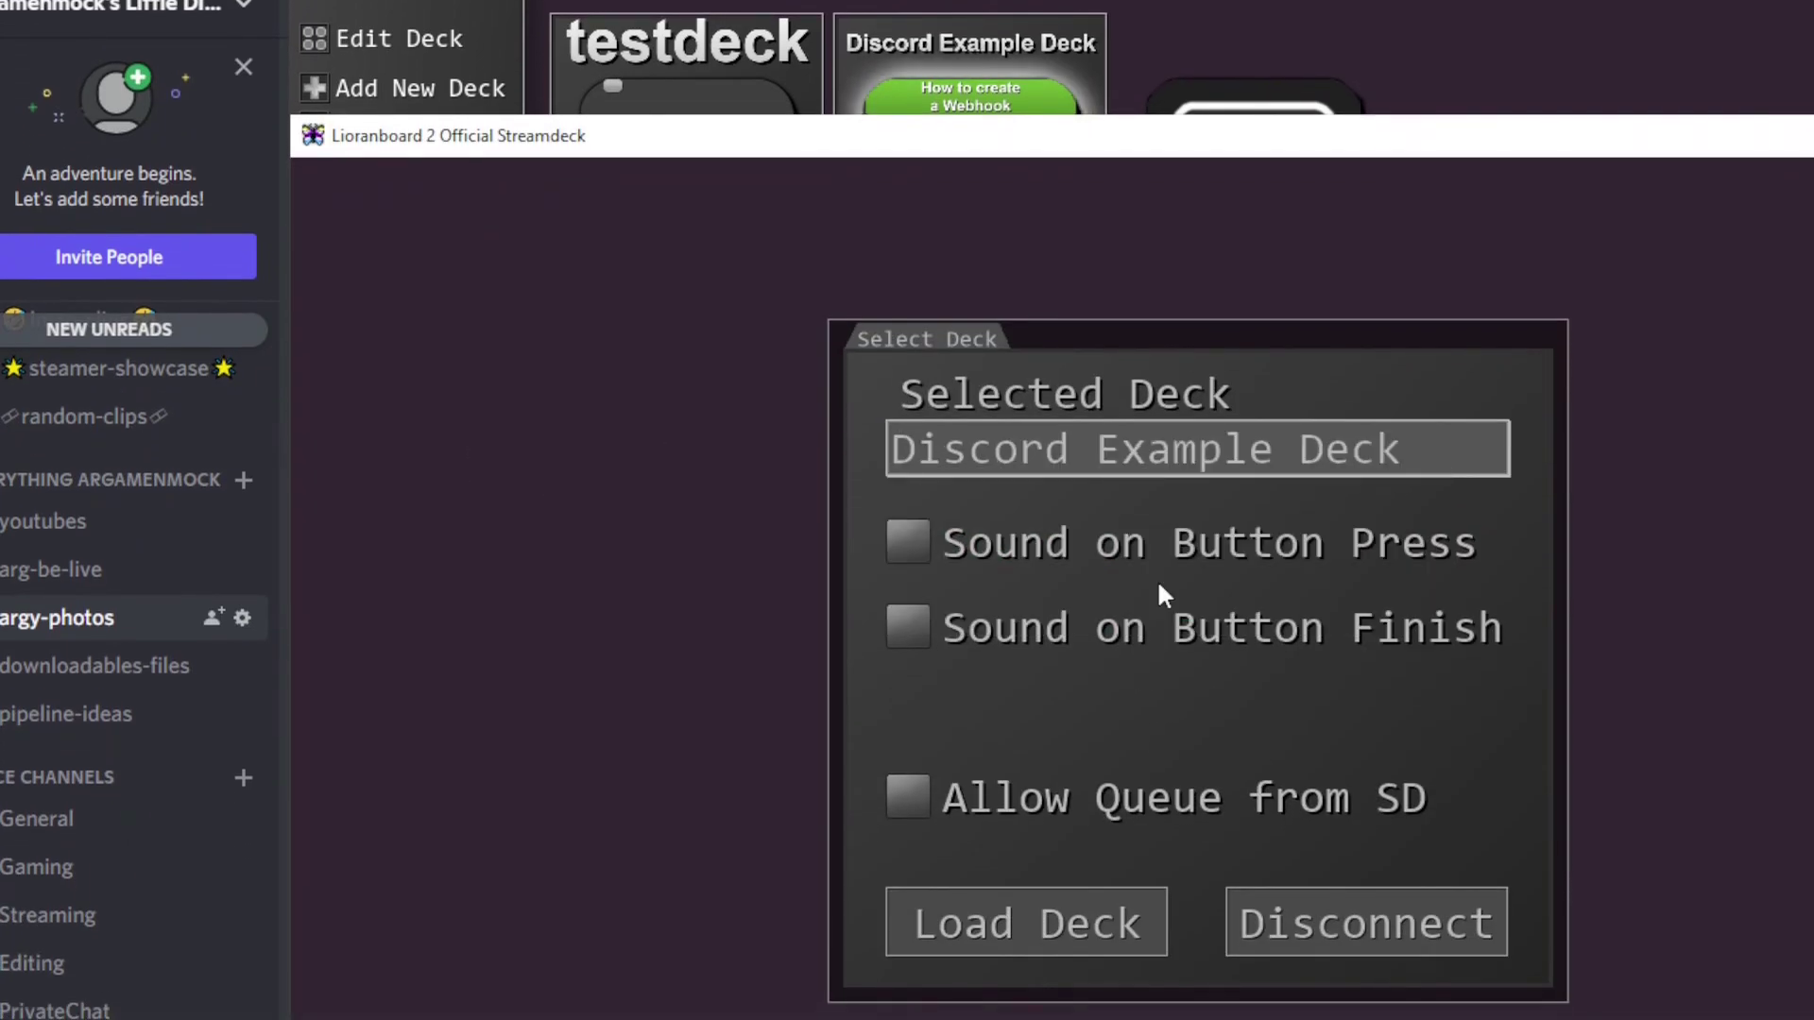
{"action": "left_click", "coordinate": [1120, 586]}
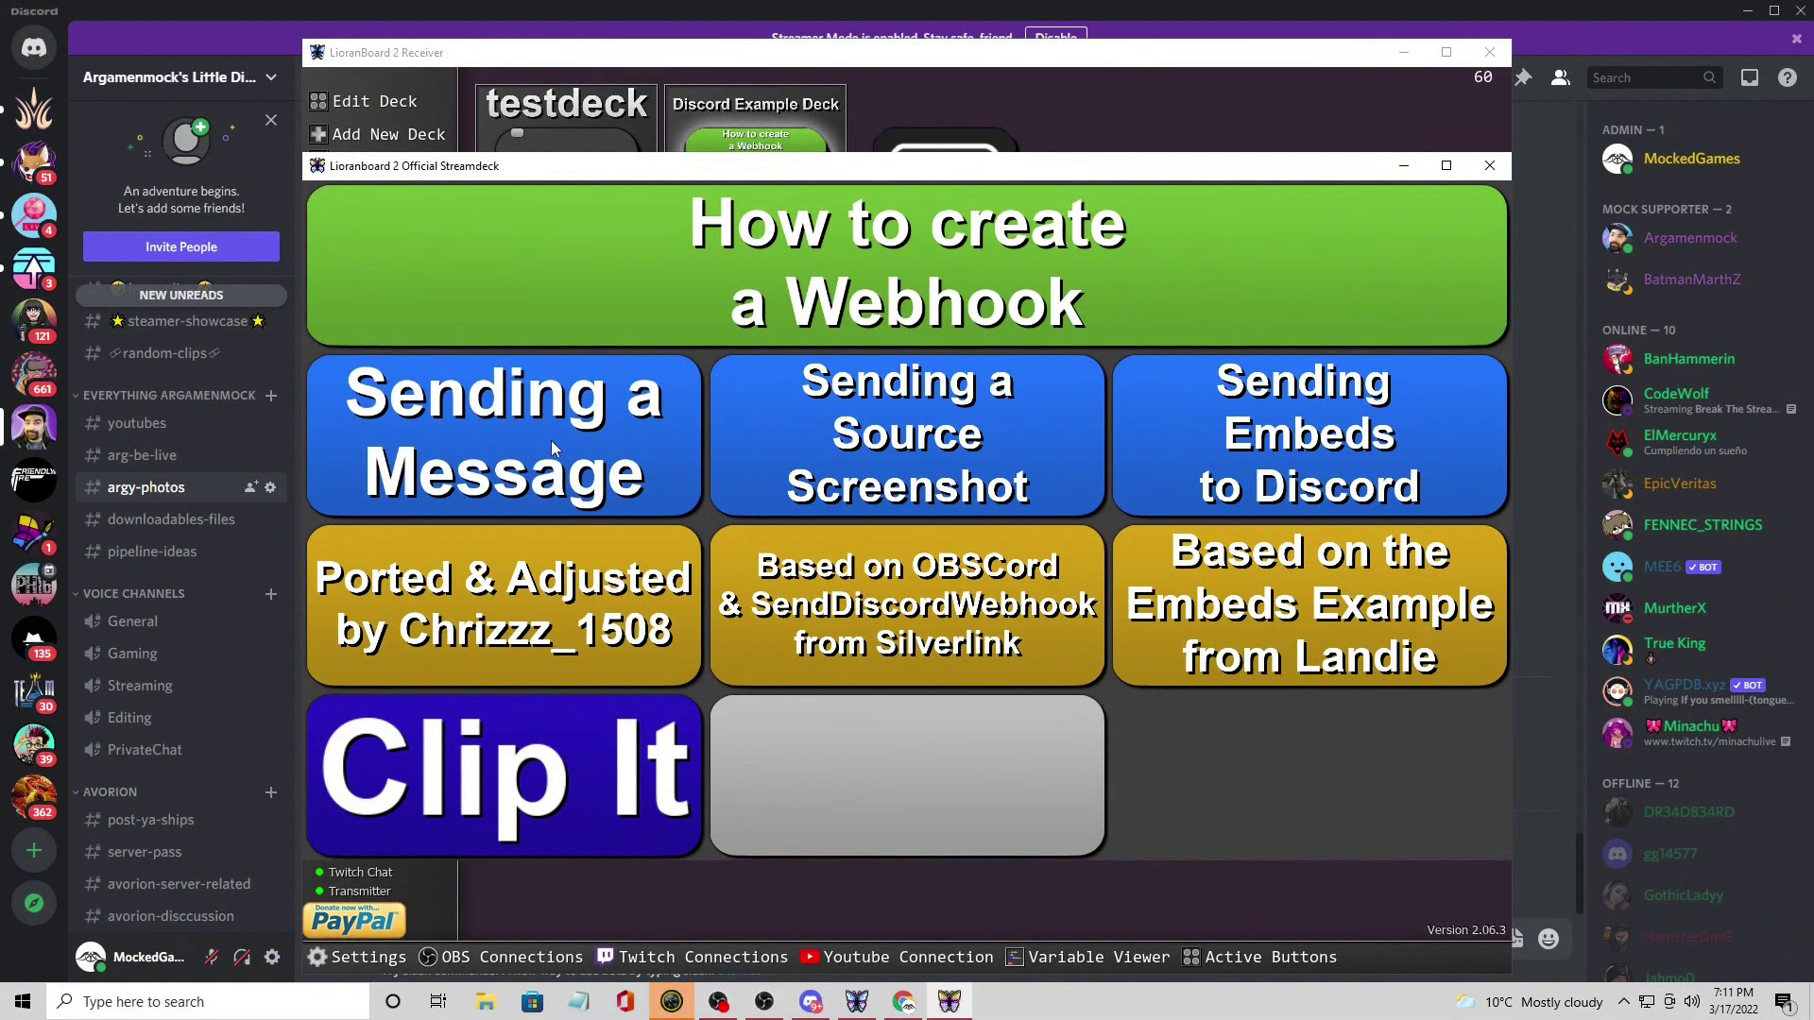
{"action": "left_click", "coordinate": [552, 441]}
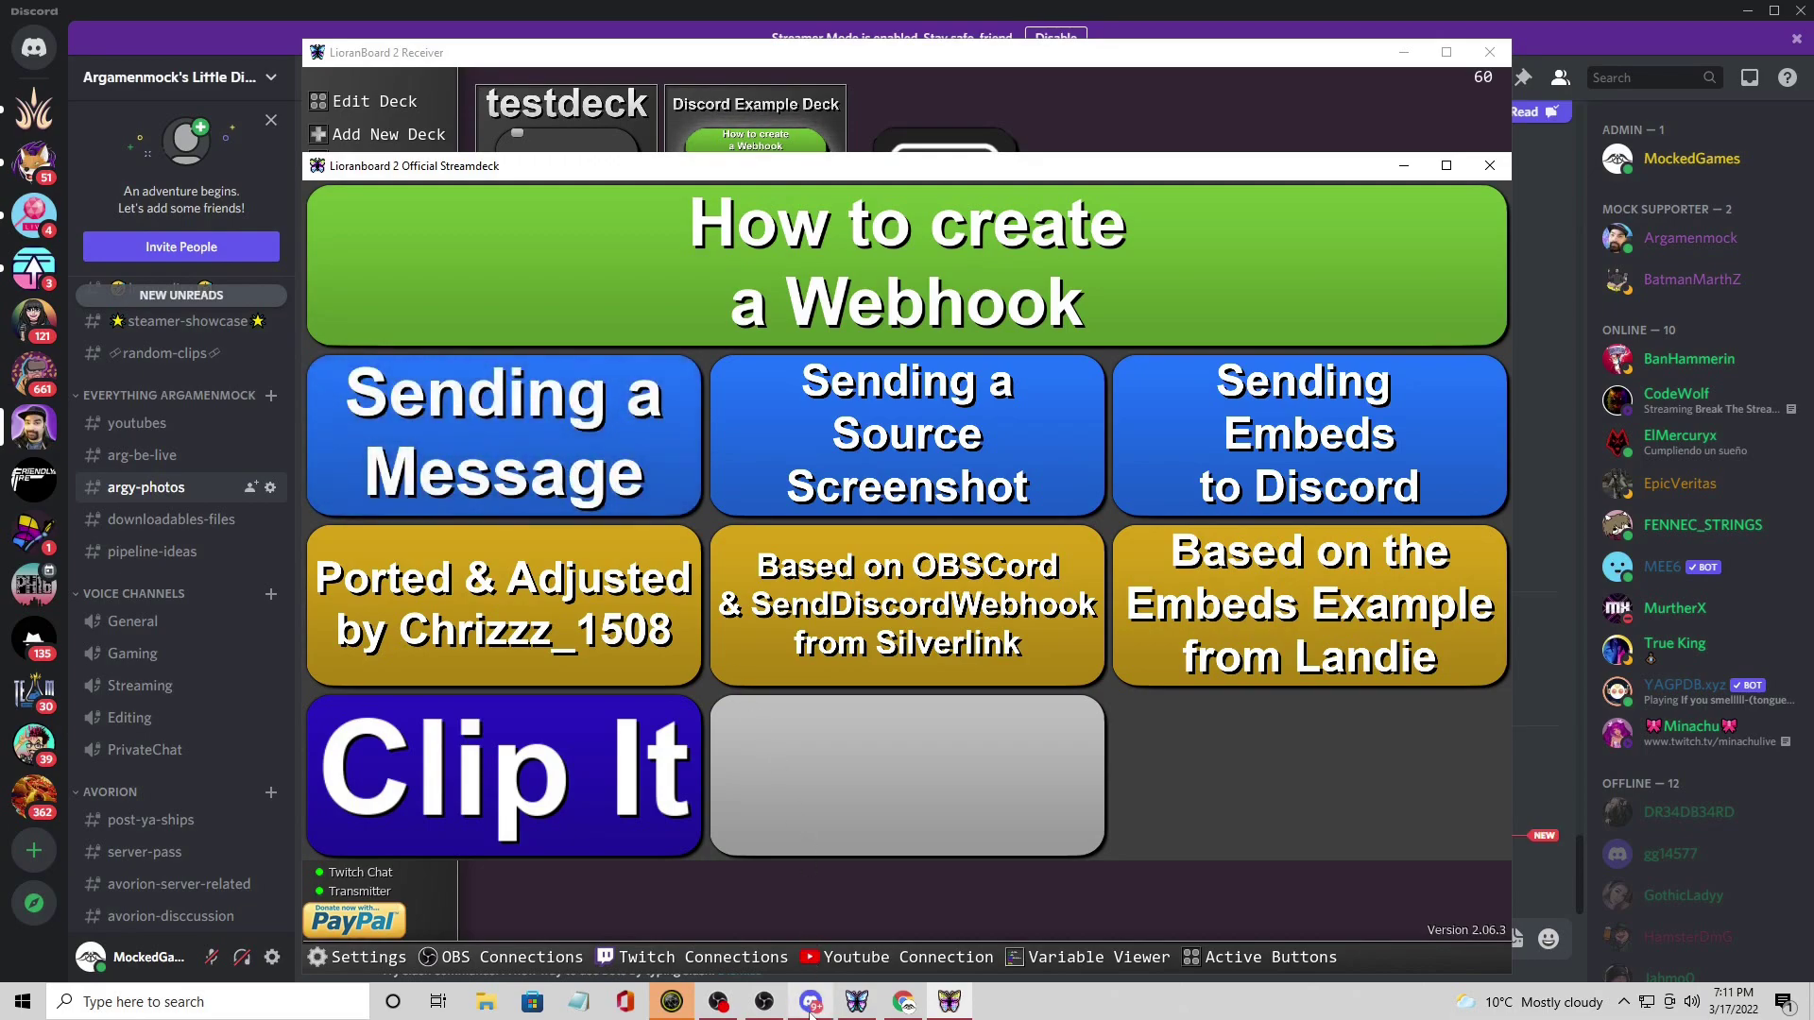
{"action": "left_click", "coordinate": [812, 1009]}
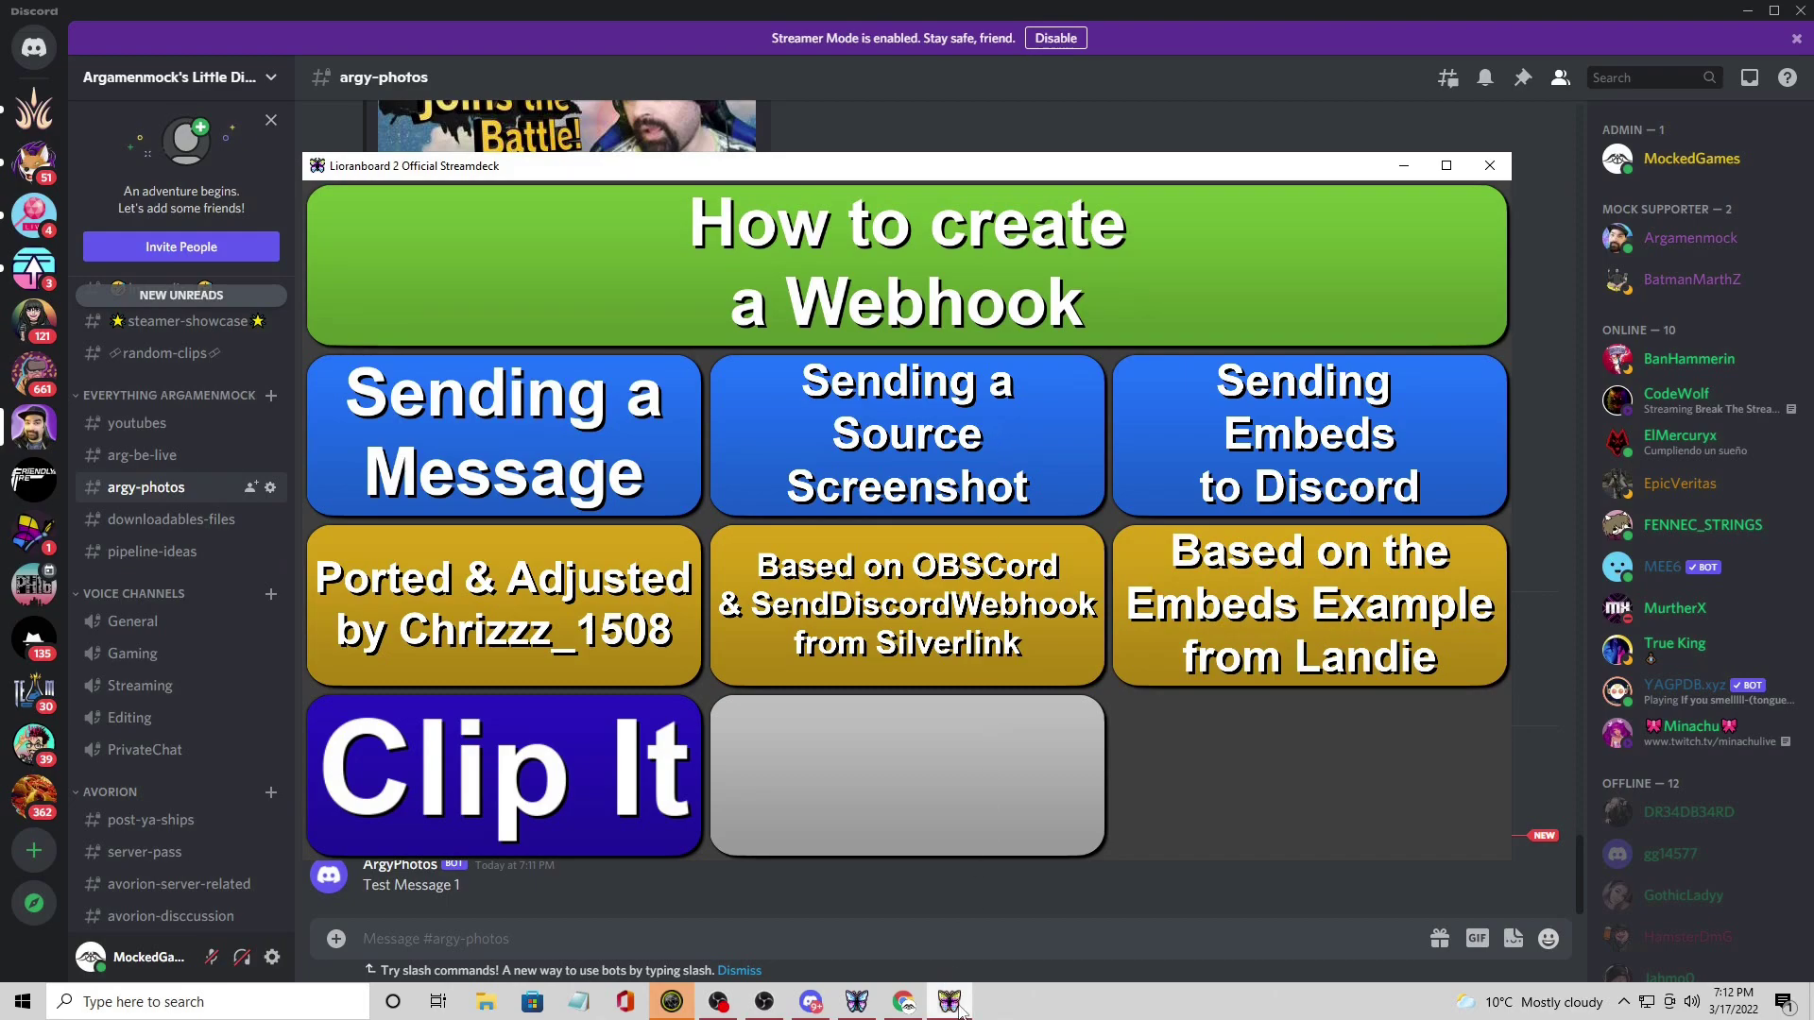
In the Discord Example Deck, open the Sending a Source Screenshot button's commands.
{"action": "mouse_move", "coordinate": [961, 1011]}
{"action": "left_click", "coordinate": [862, 1004]}
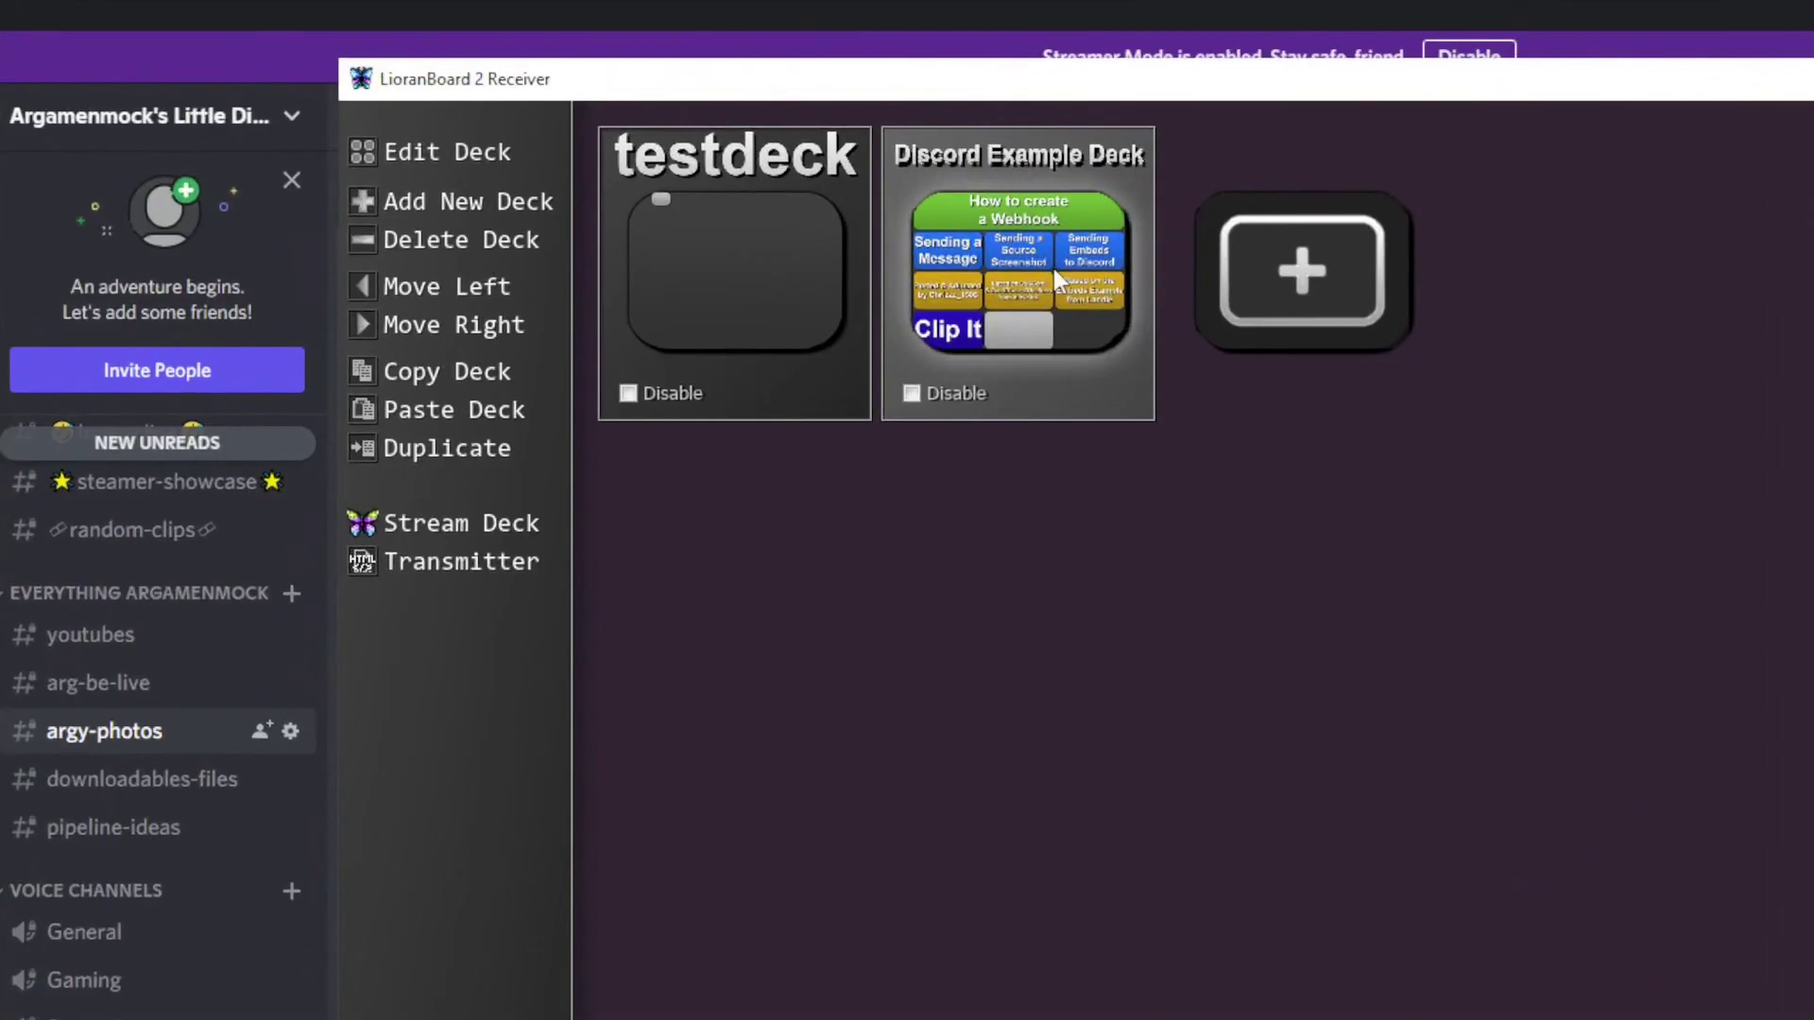
{"action": "double_click", "coordinate": [772, 134]}
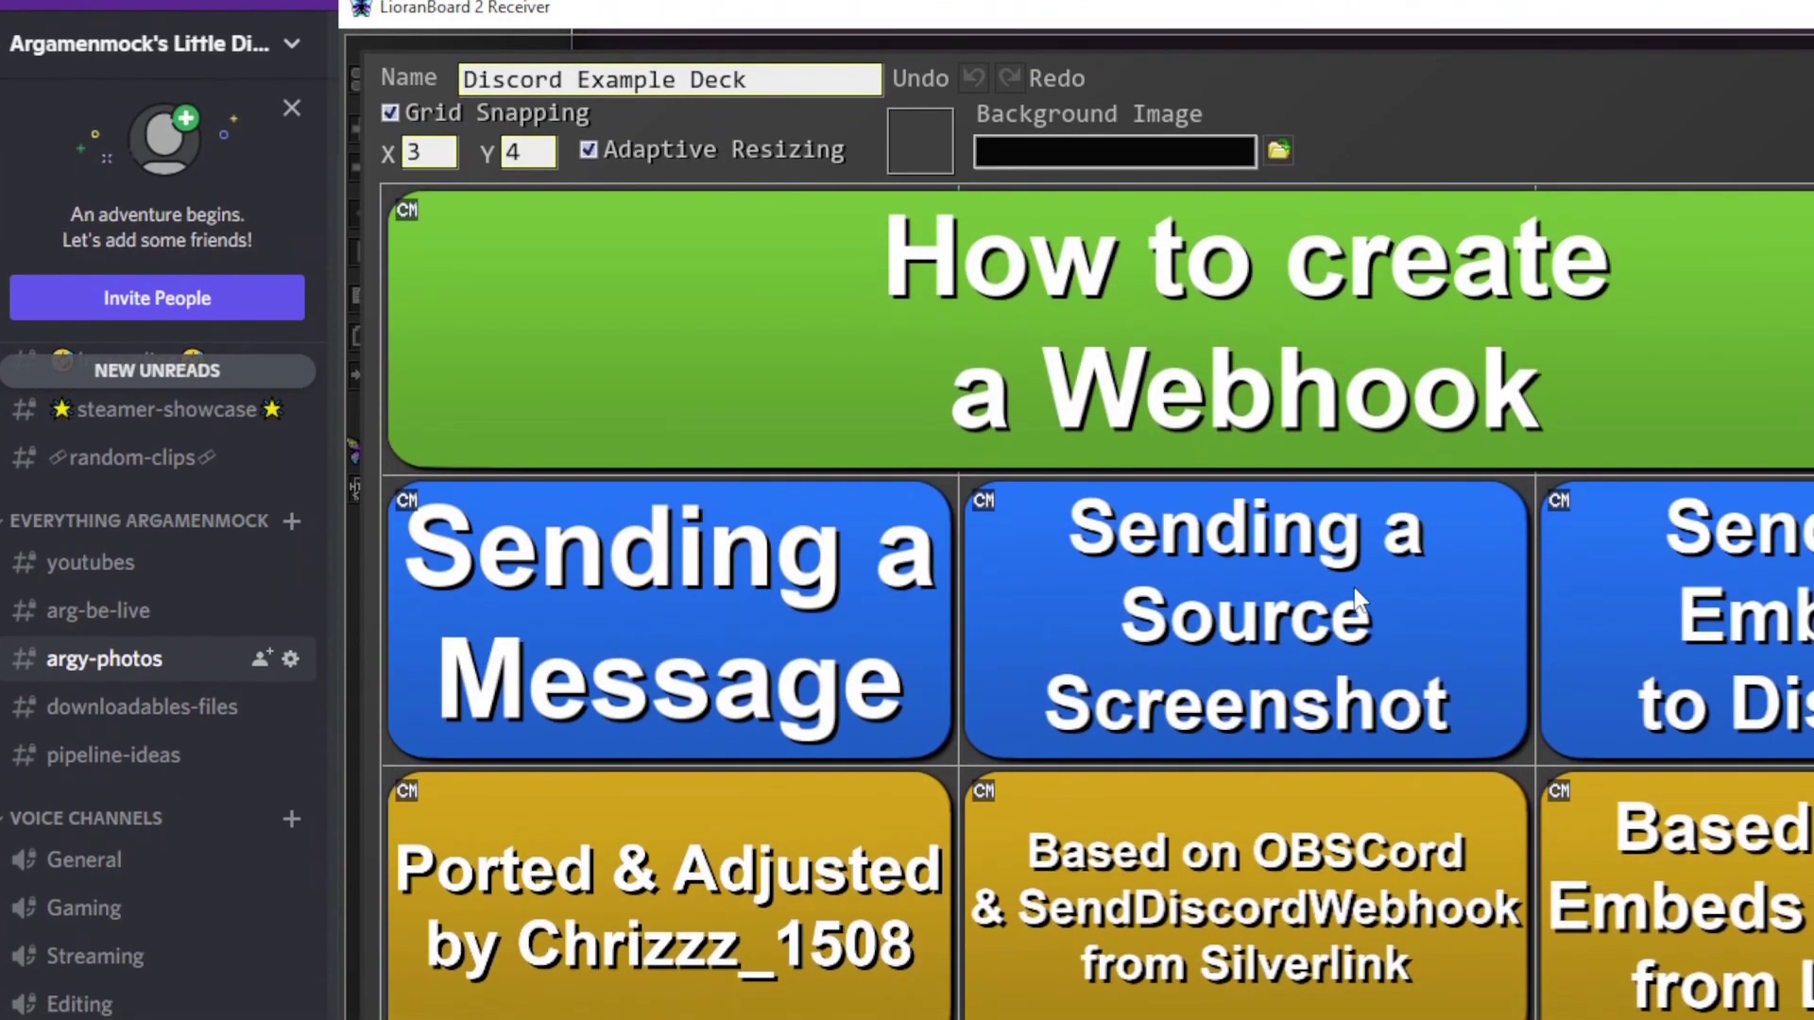
{"action": "right_click", "coordinate": [1323, 595]}
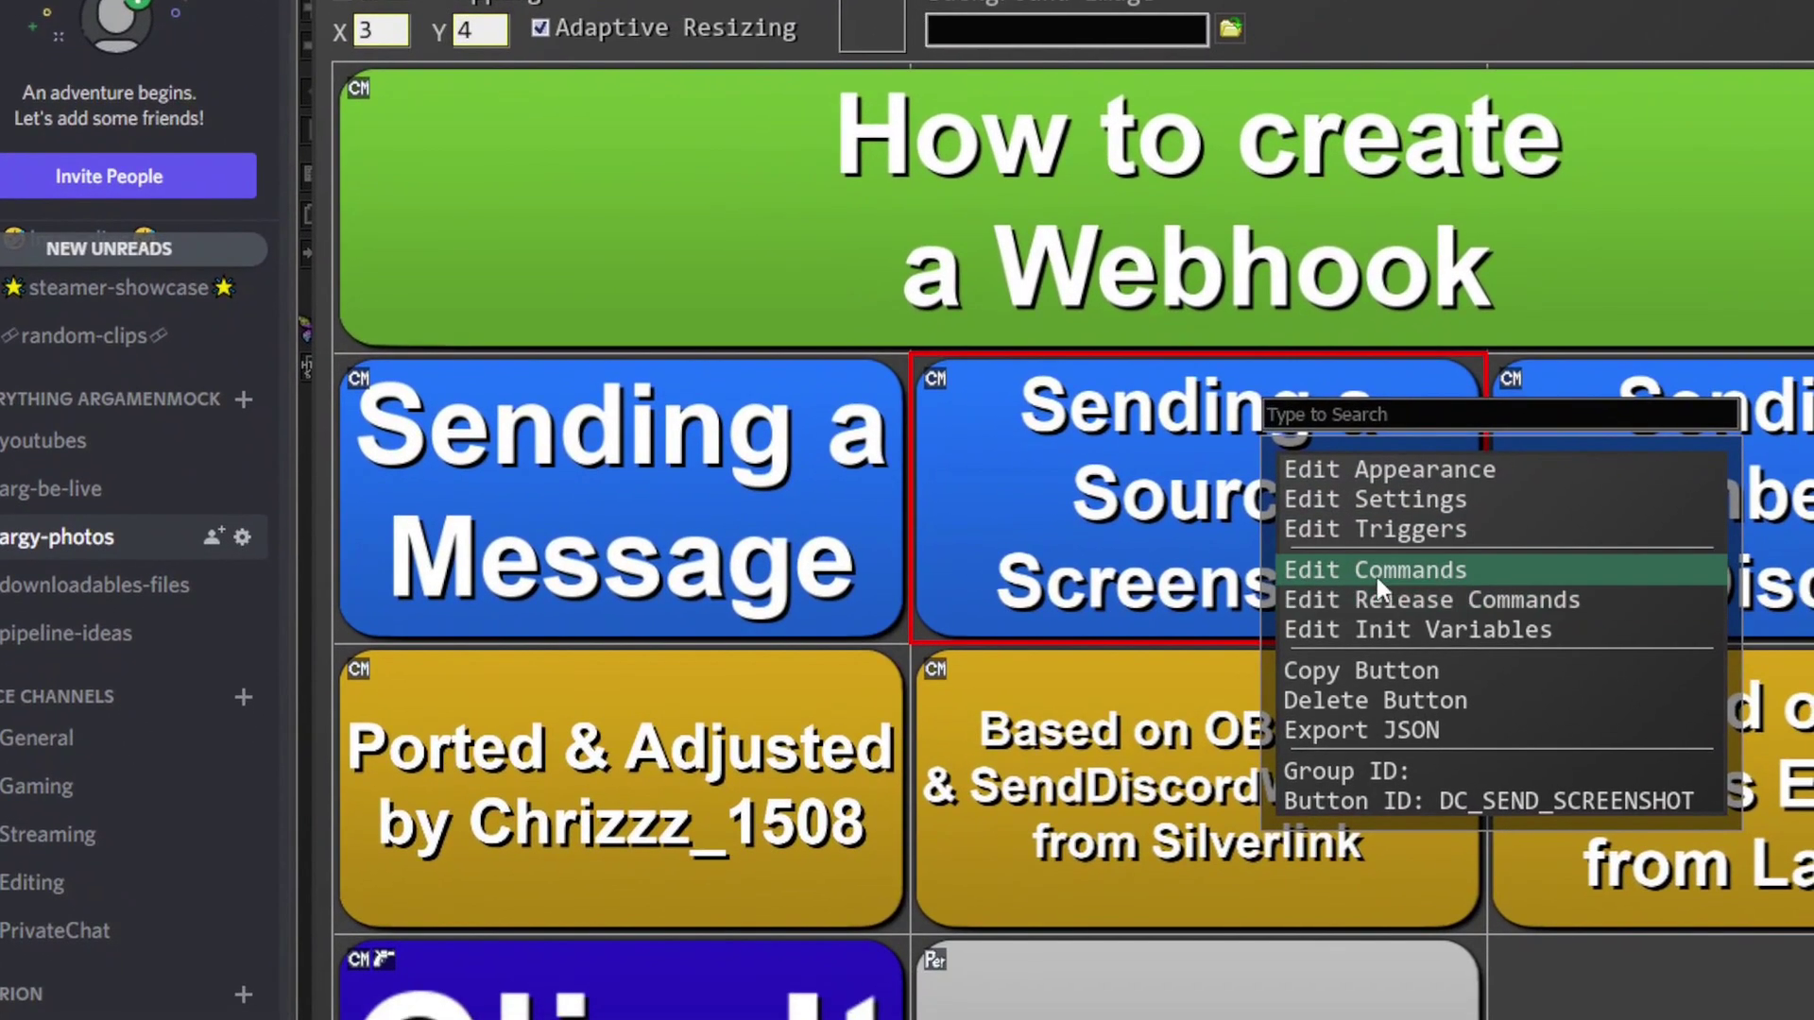
{"action": "left_click", "coordinate": [1424, 769]}
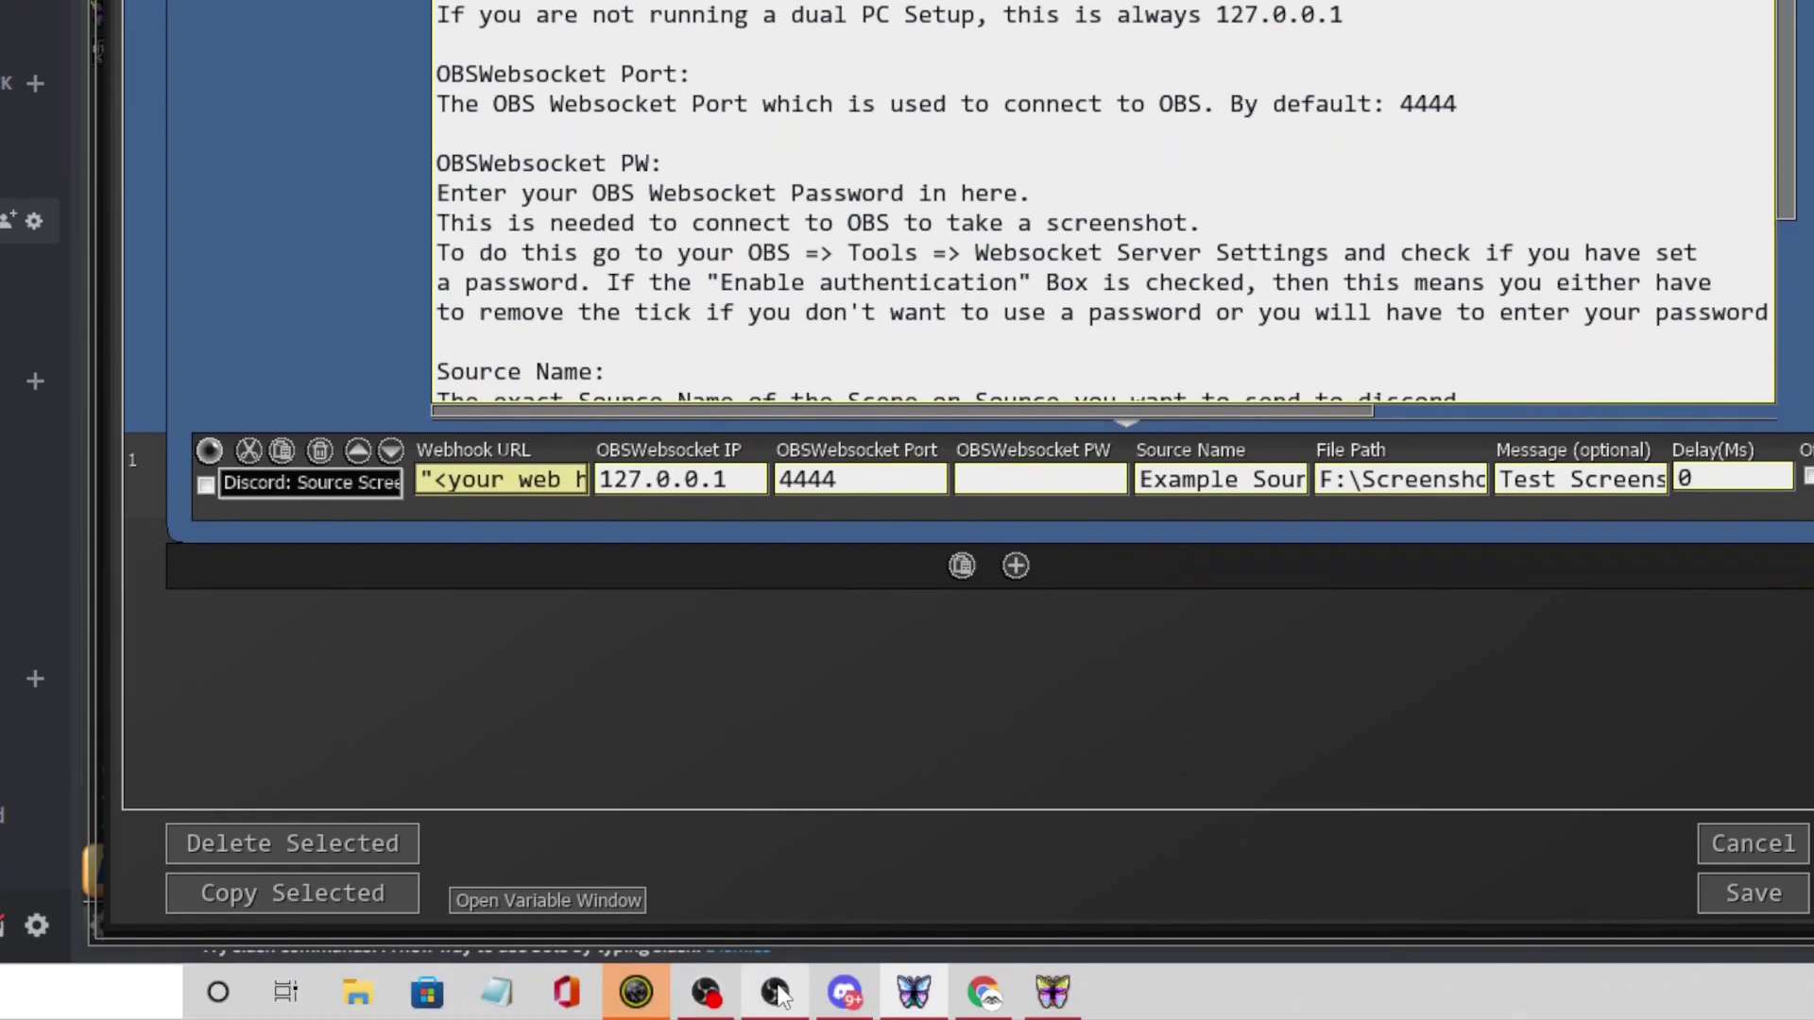
Restore OBS, select the StartsSoon2 scene, and maximize the window.
{"action": "left_click", "coordinate": [777, 992]}
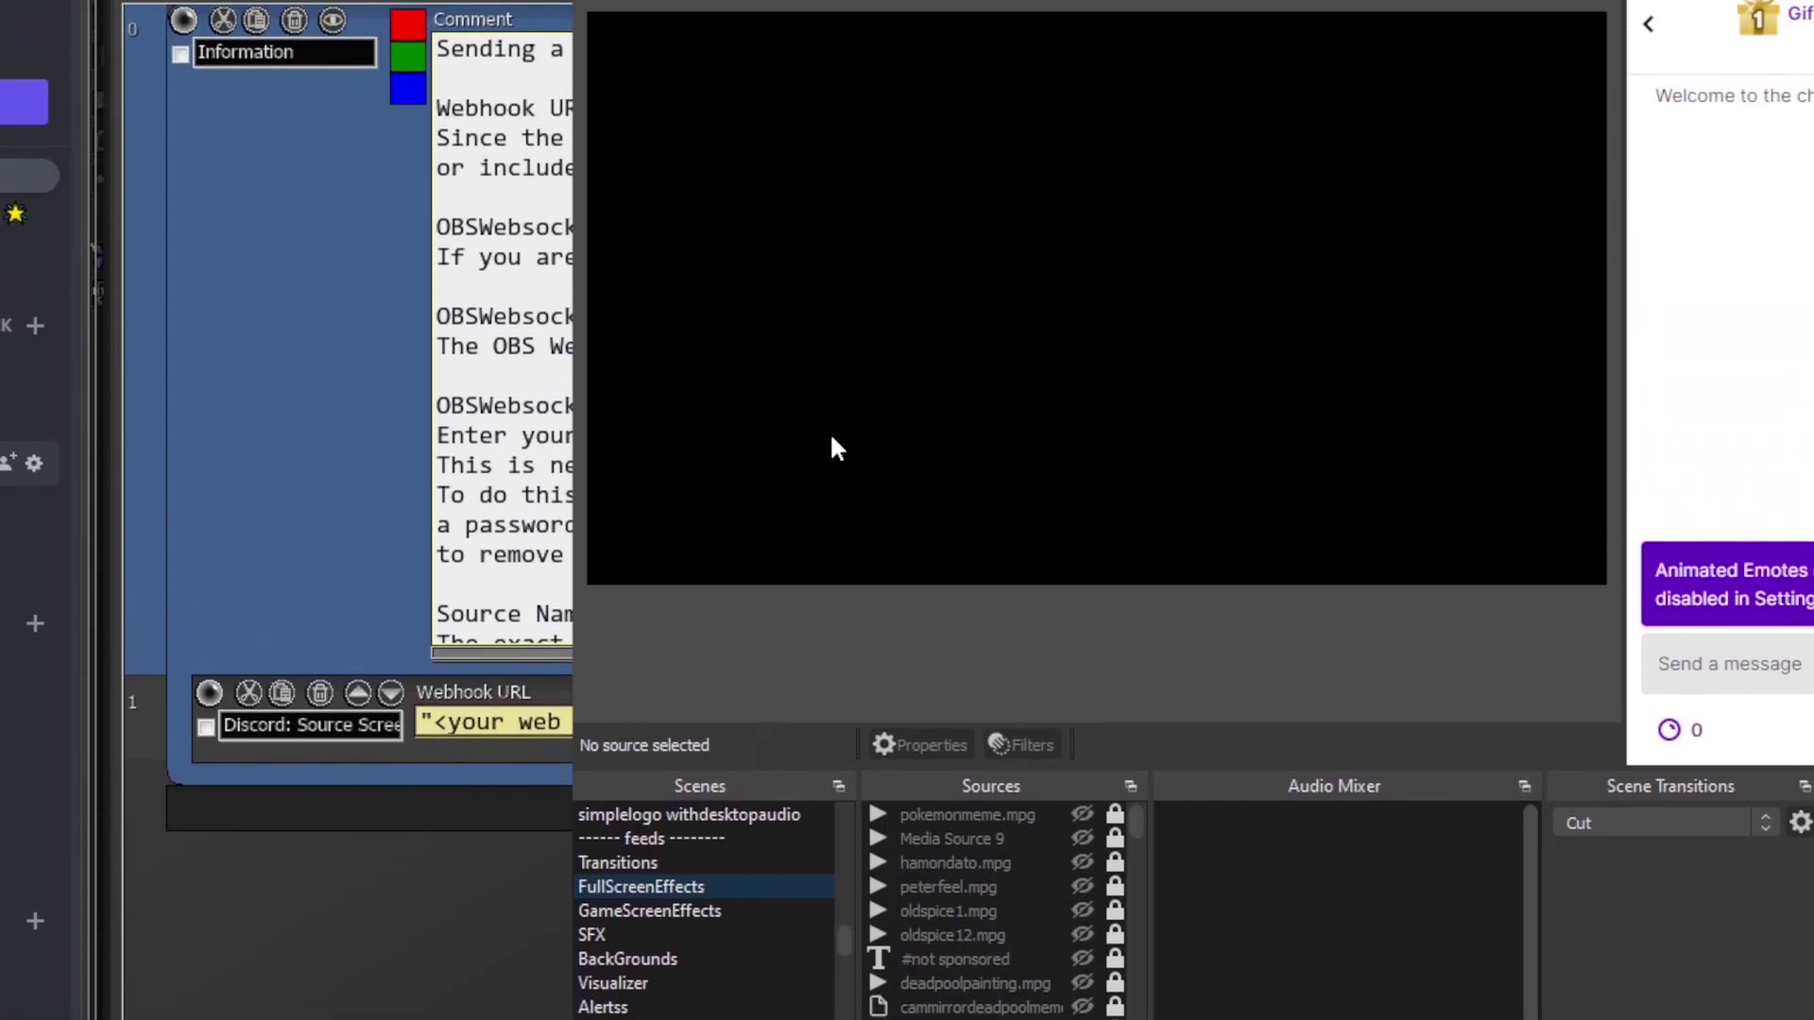
{"action": "scroll", "coordinate": [437, 689], "scroll_direction": "up", "scroll_amount": 5}
{"action": "left_click", "coordinate": [436, 693]}
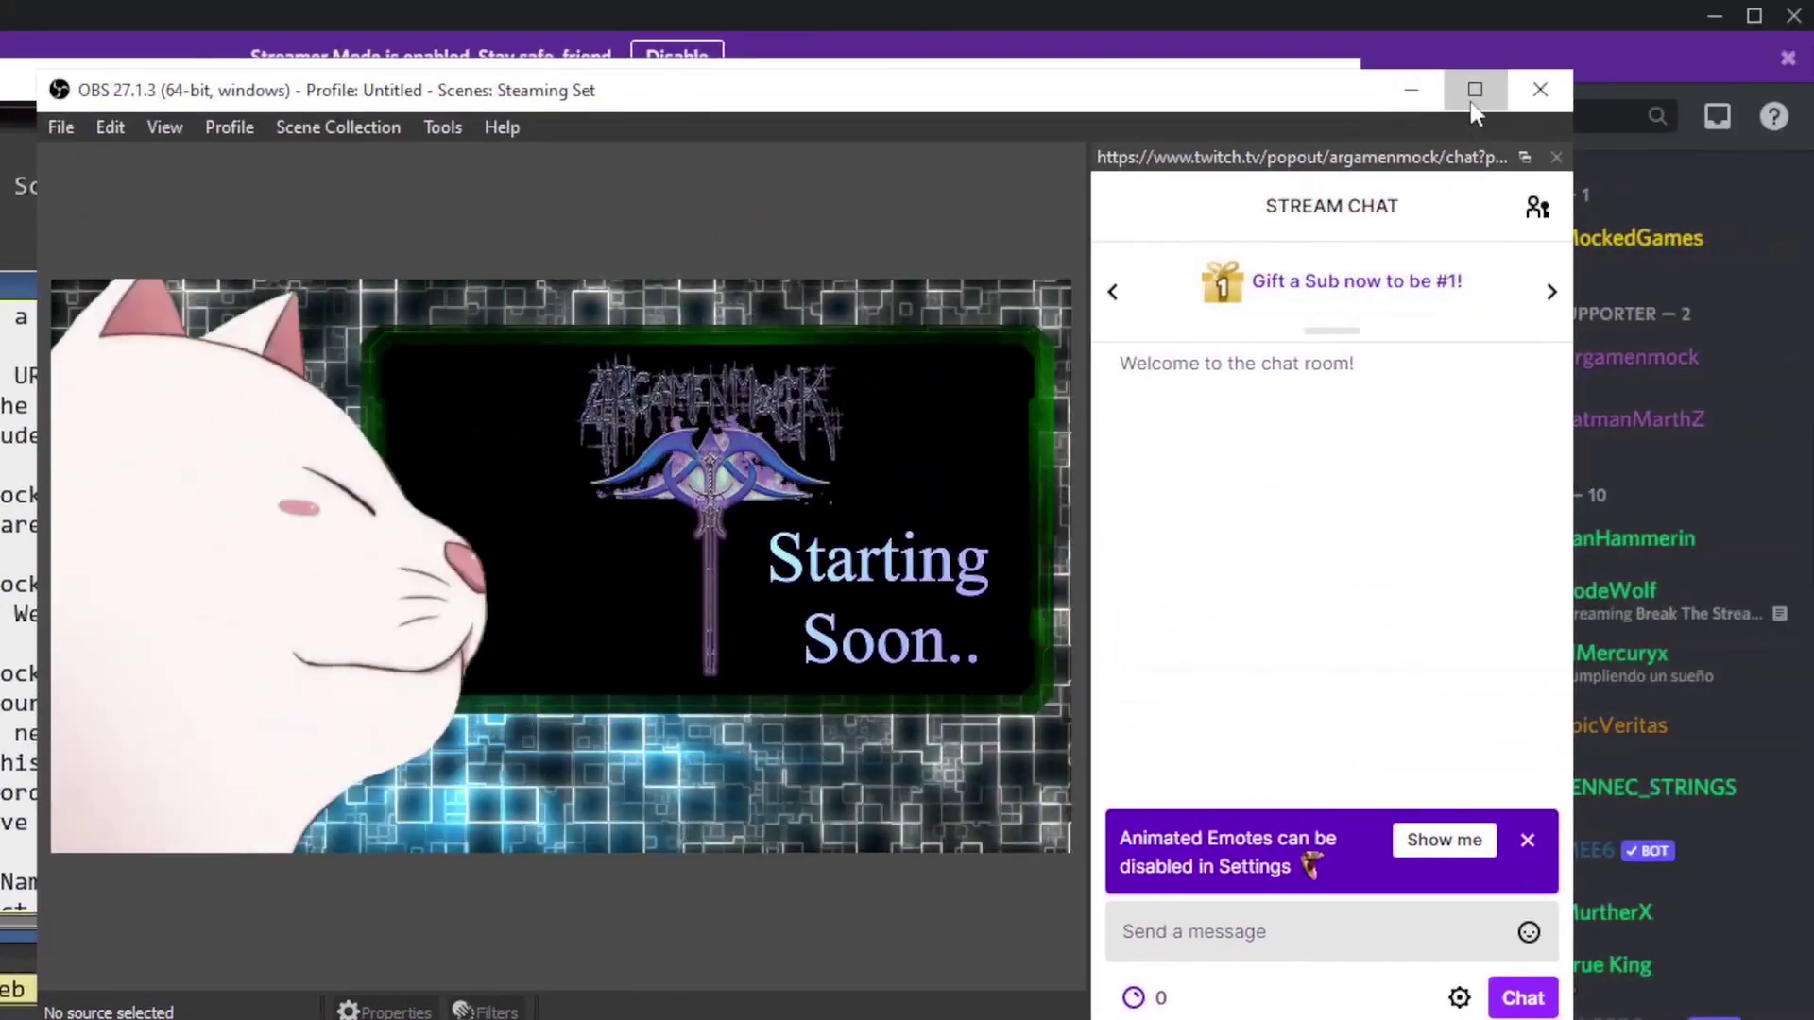
{"action": "left_click", "coordinate": [1466, 105]}
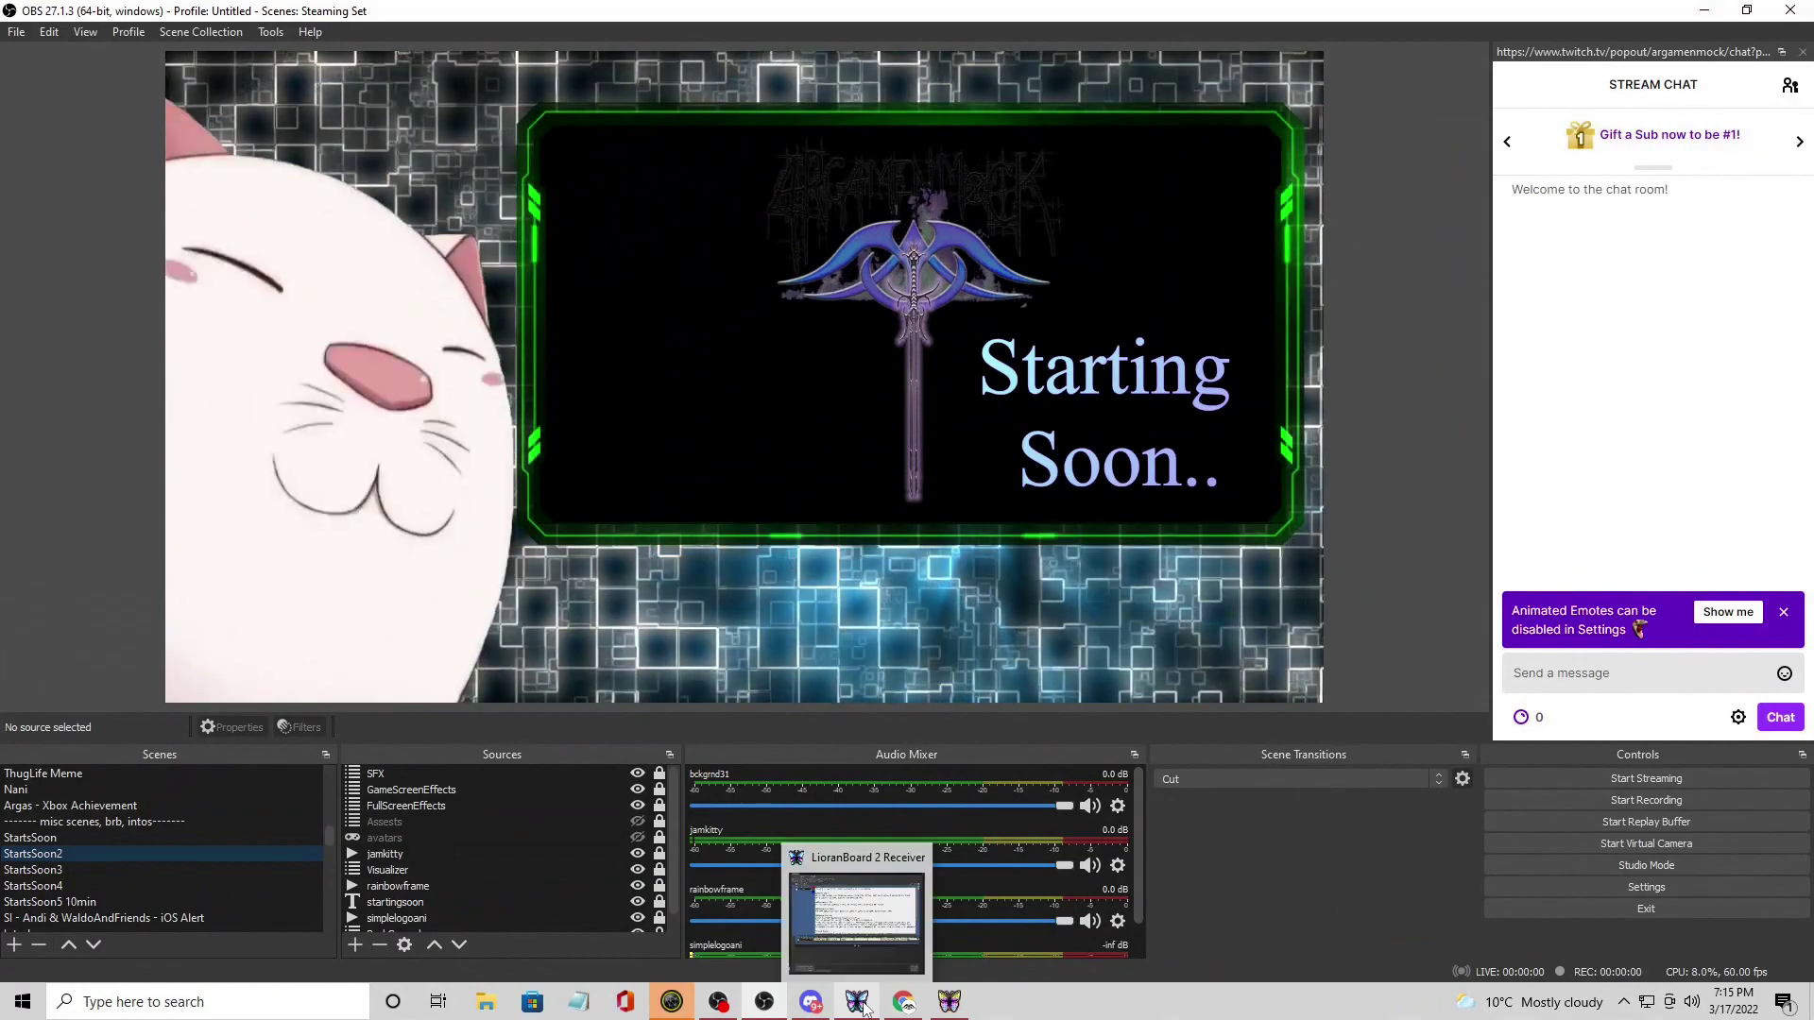
Set Source Name to StartsSoon2 and change the File Path drive from F to D.
{"action": "left_click", "coordinate": [865, 1009]}
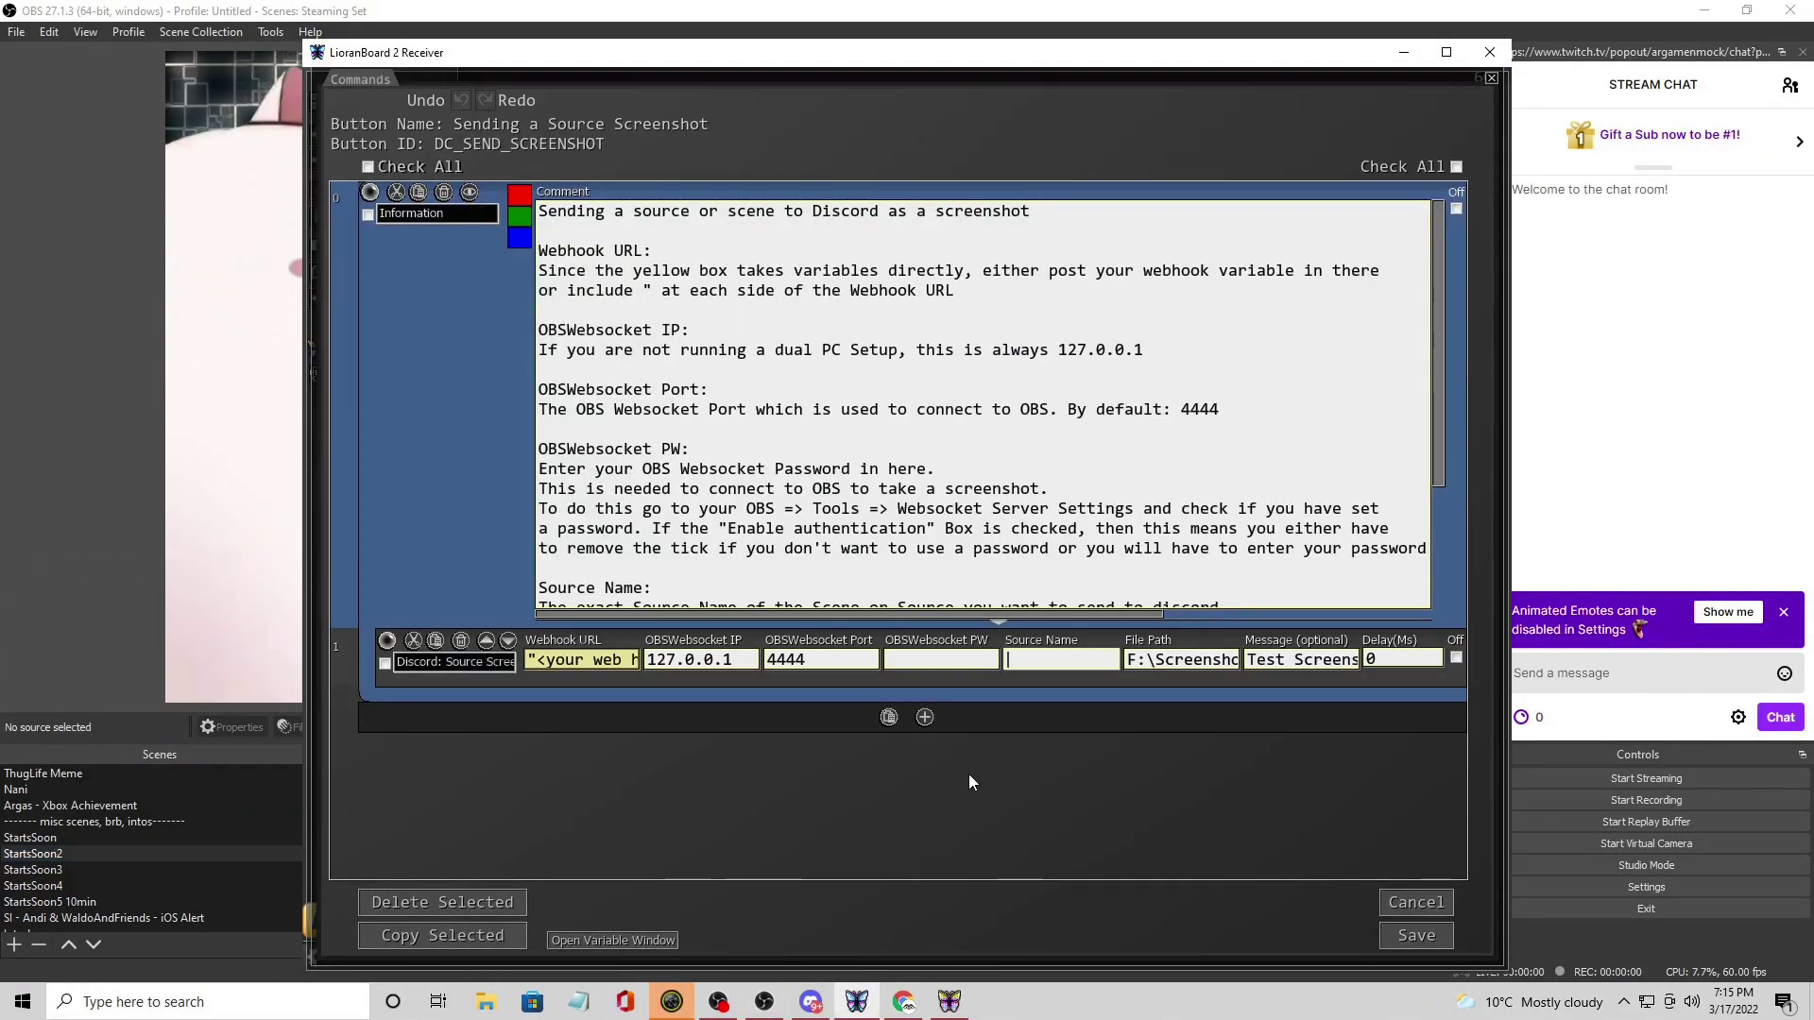
{"action": "type", "text": "Starts"}
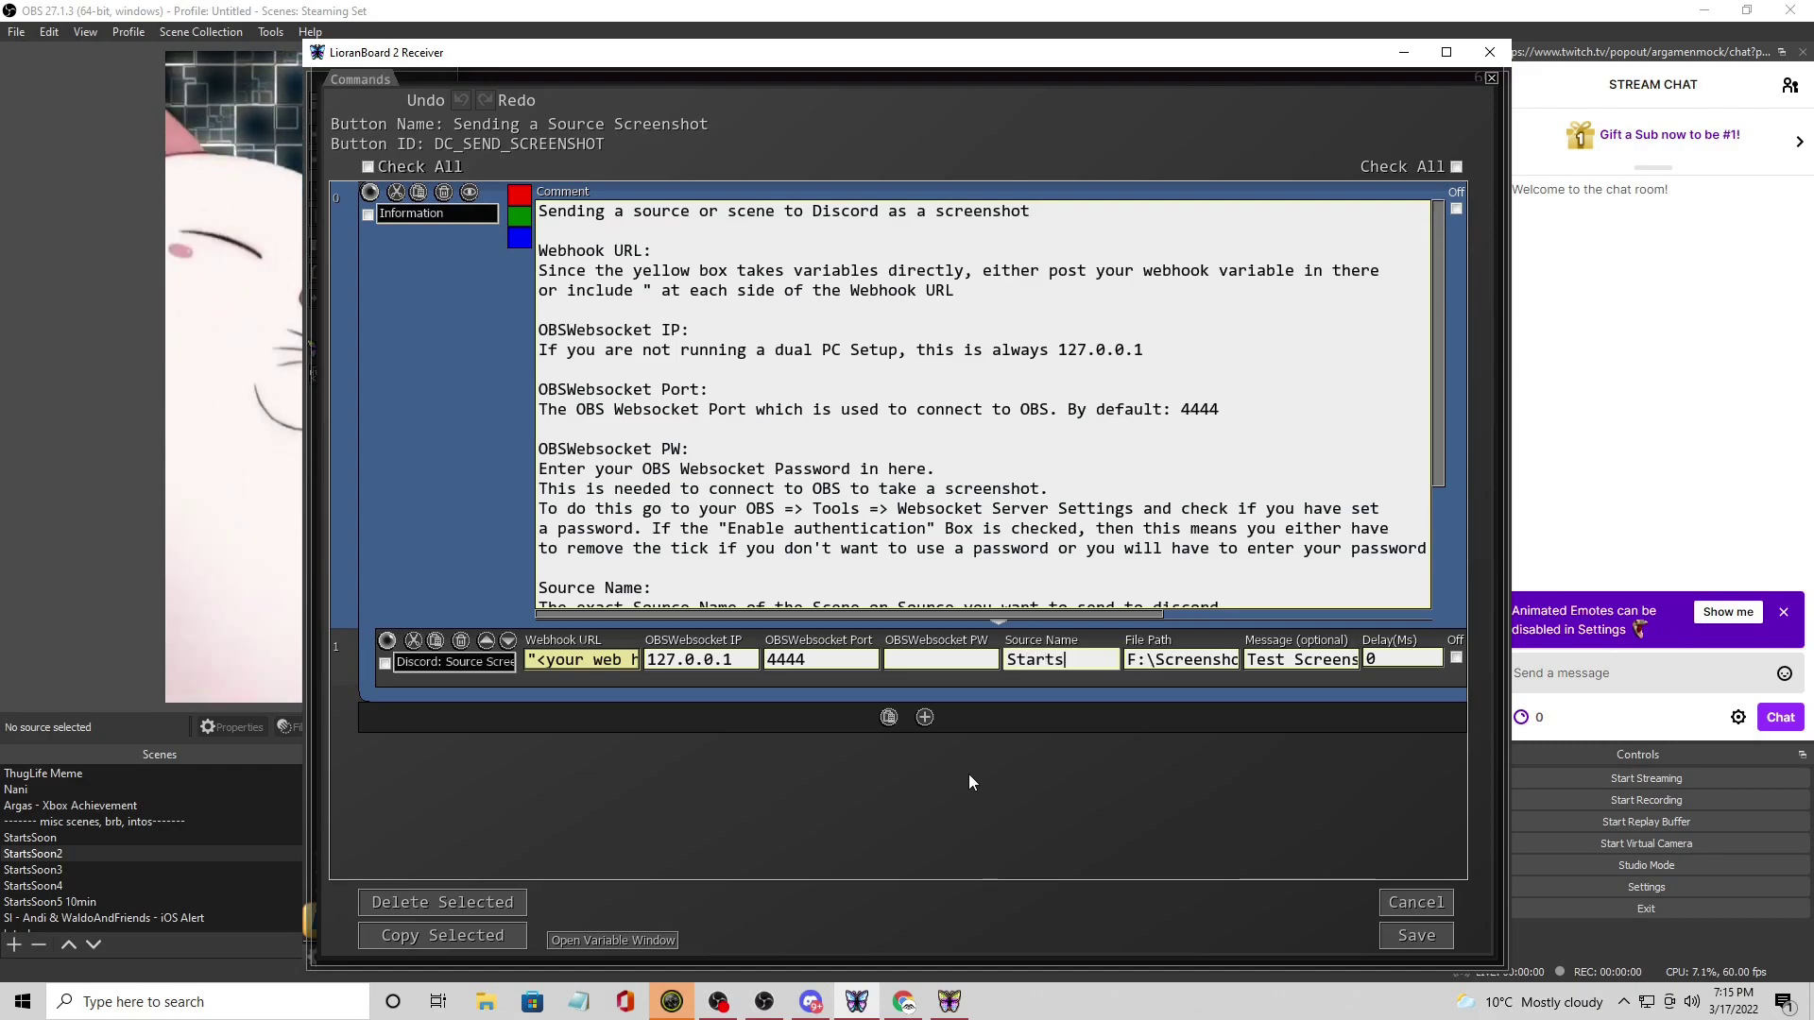
{"action": "type", "text": "S"}
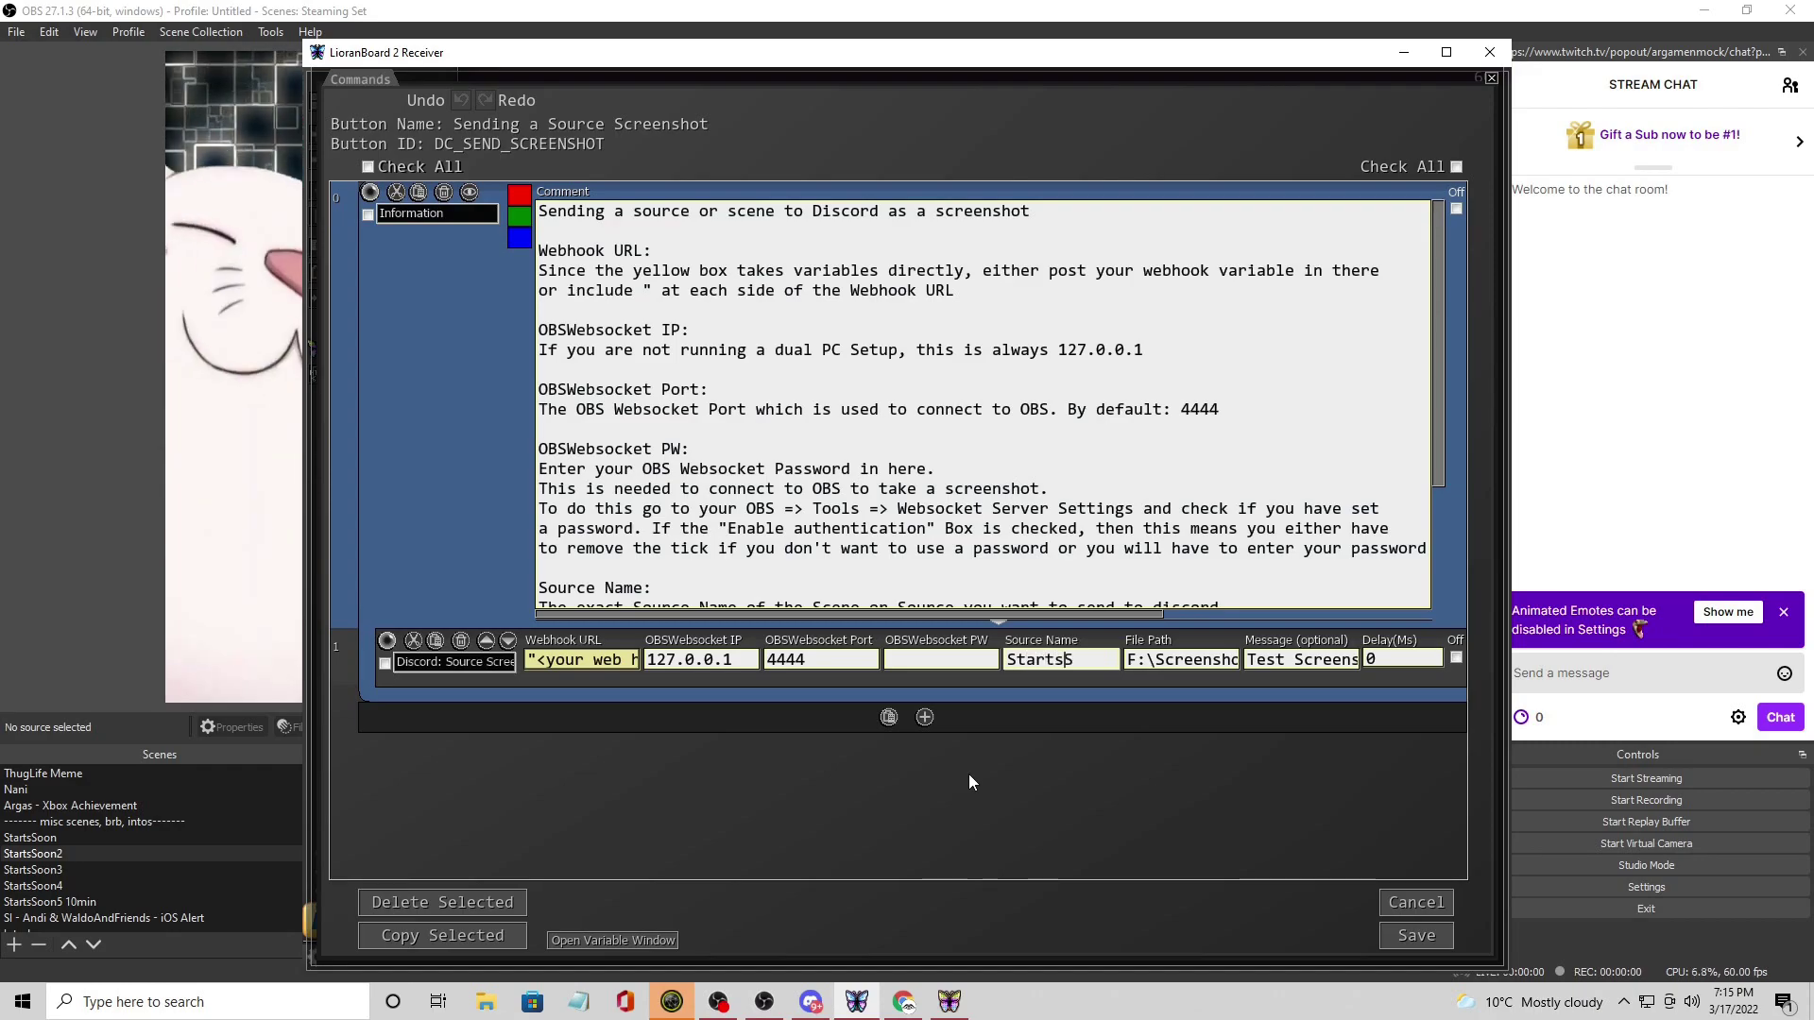
{"action": "type", "text": "oon2"}
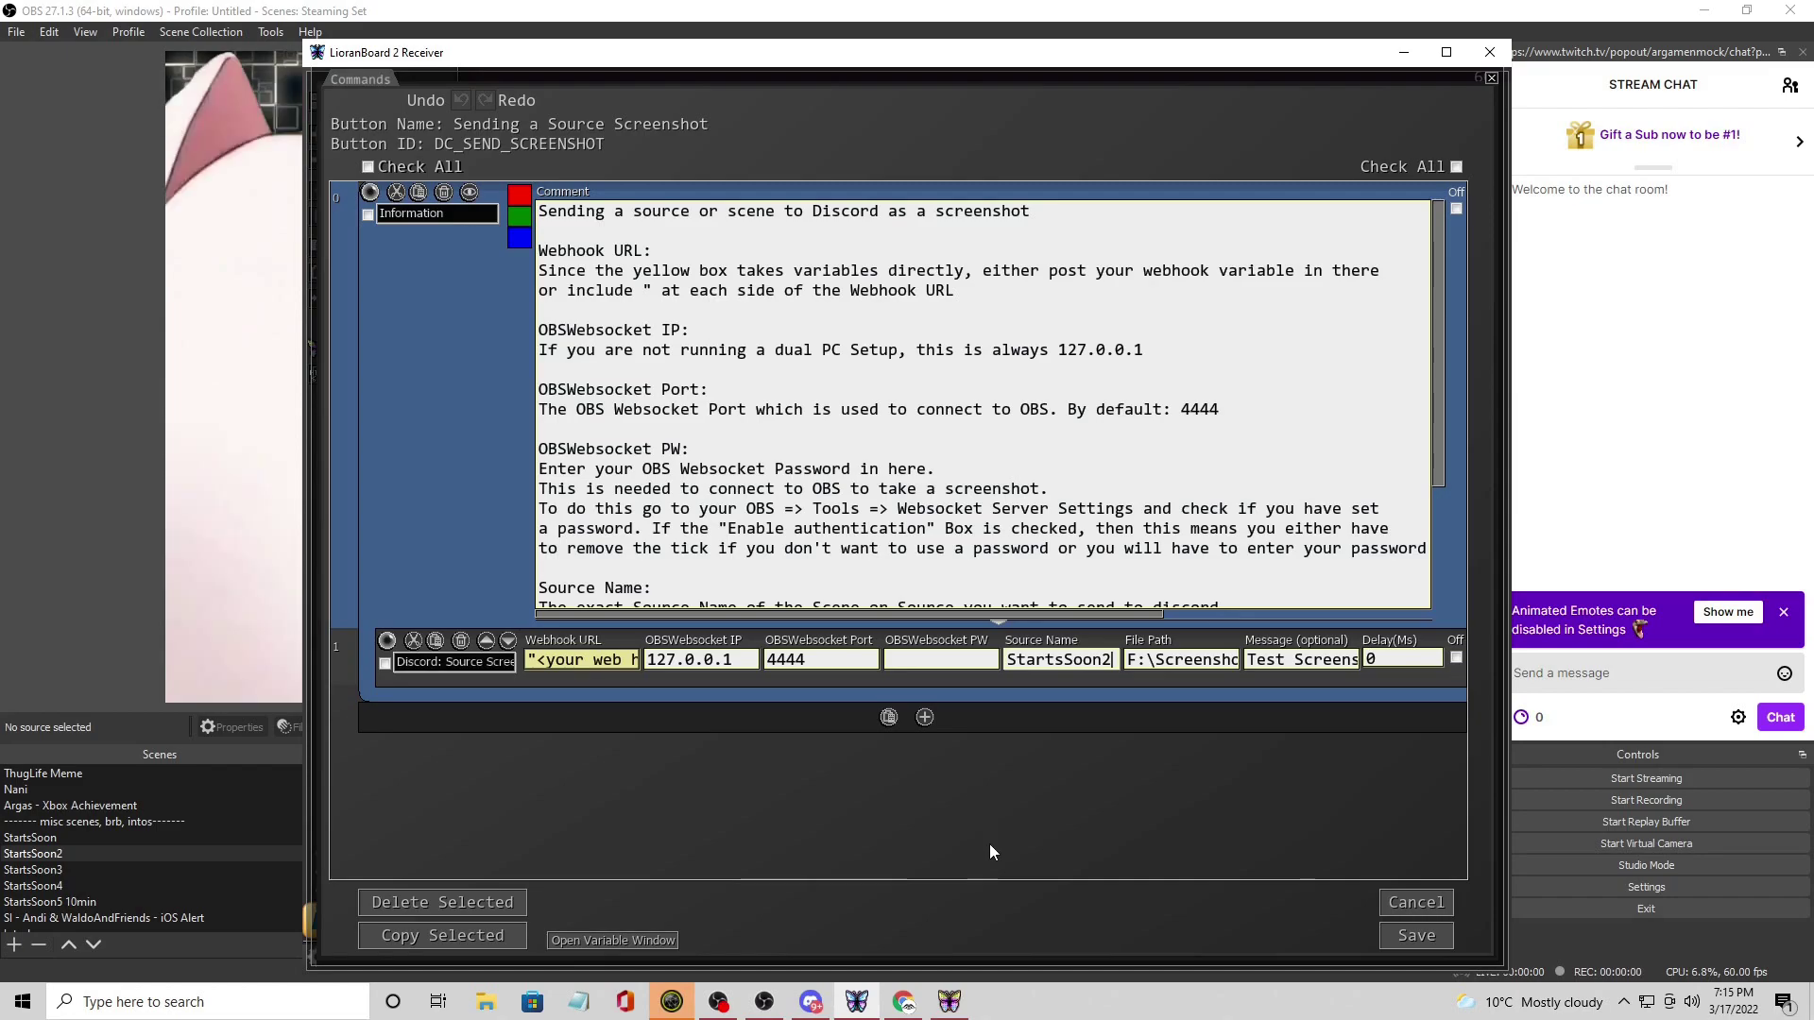
{"action": "key", "text": "Tab"}
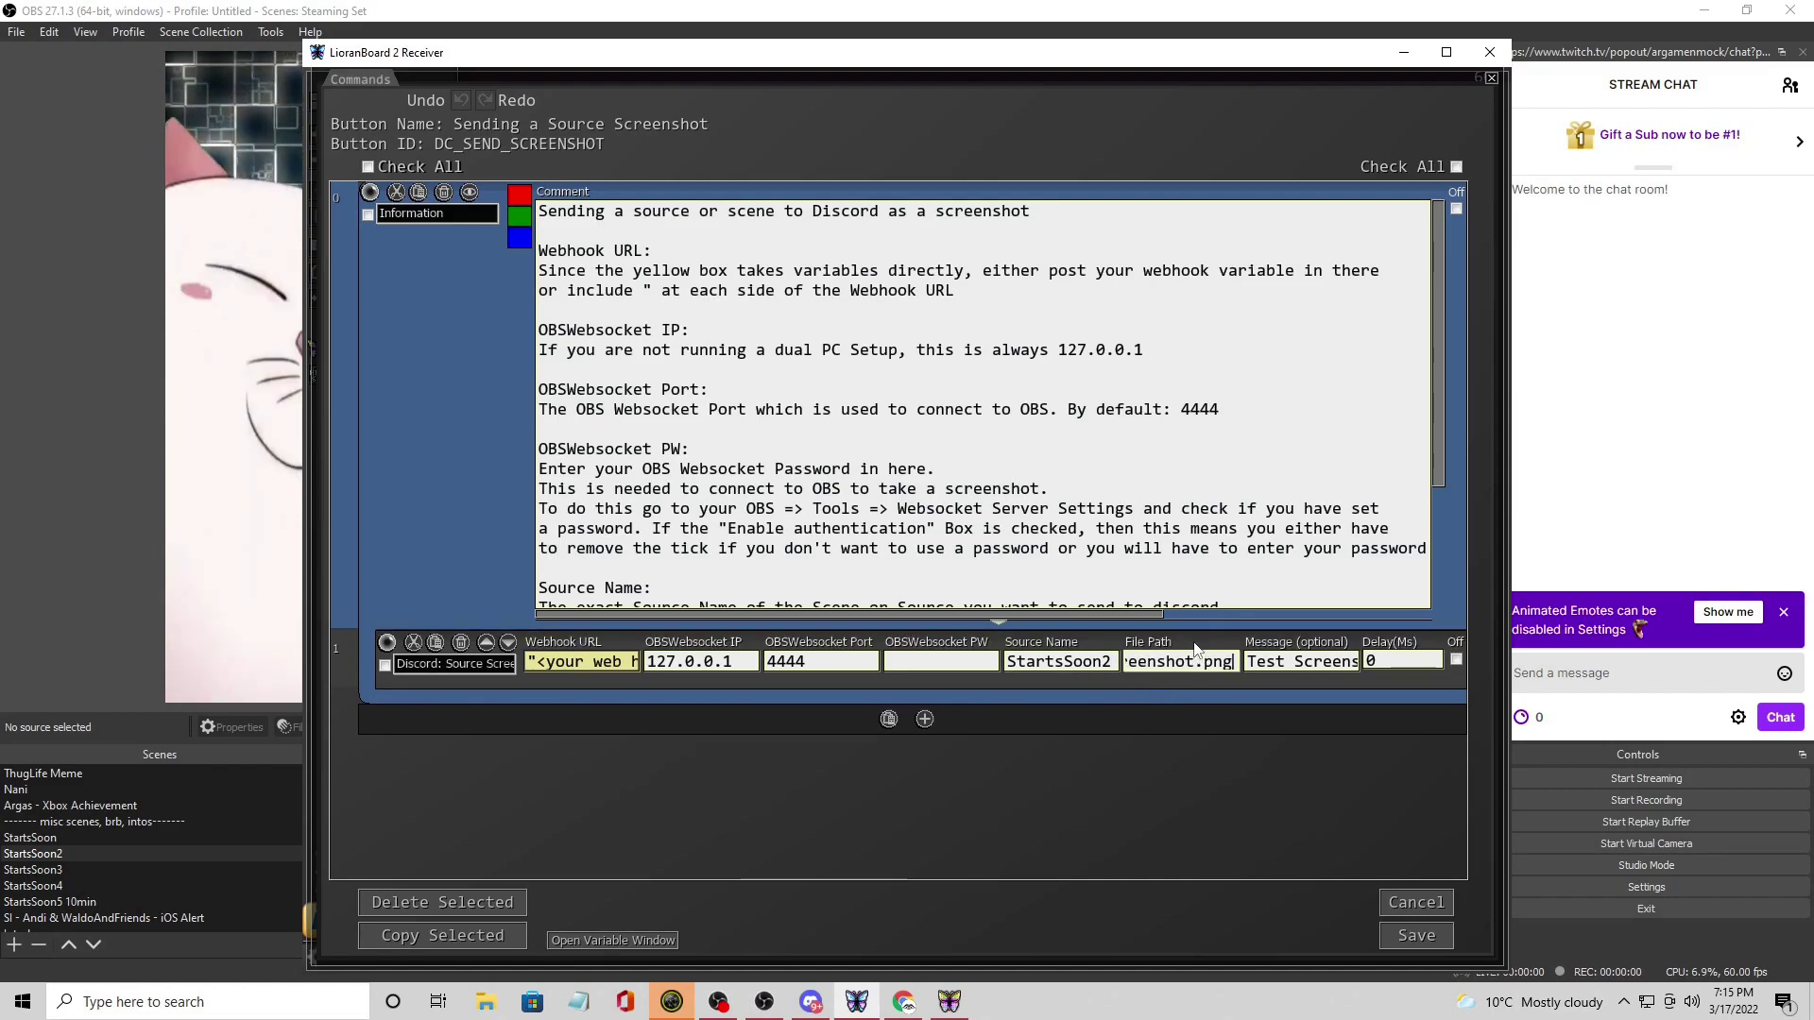
{"action": "mouse_move", "coordinate": [1193, 643]}
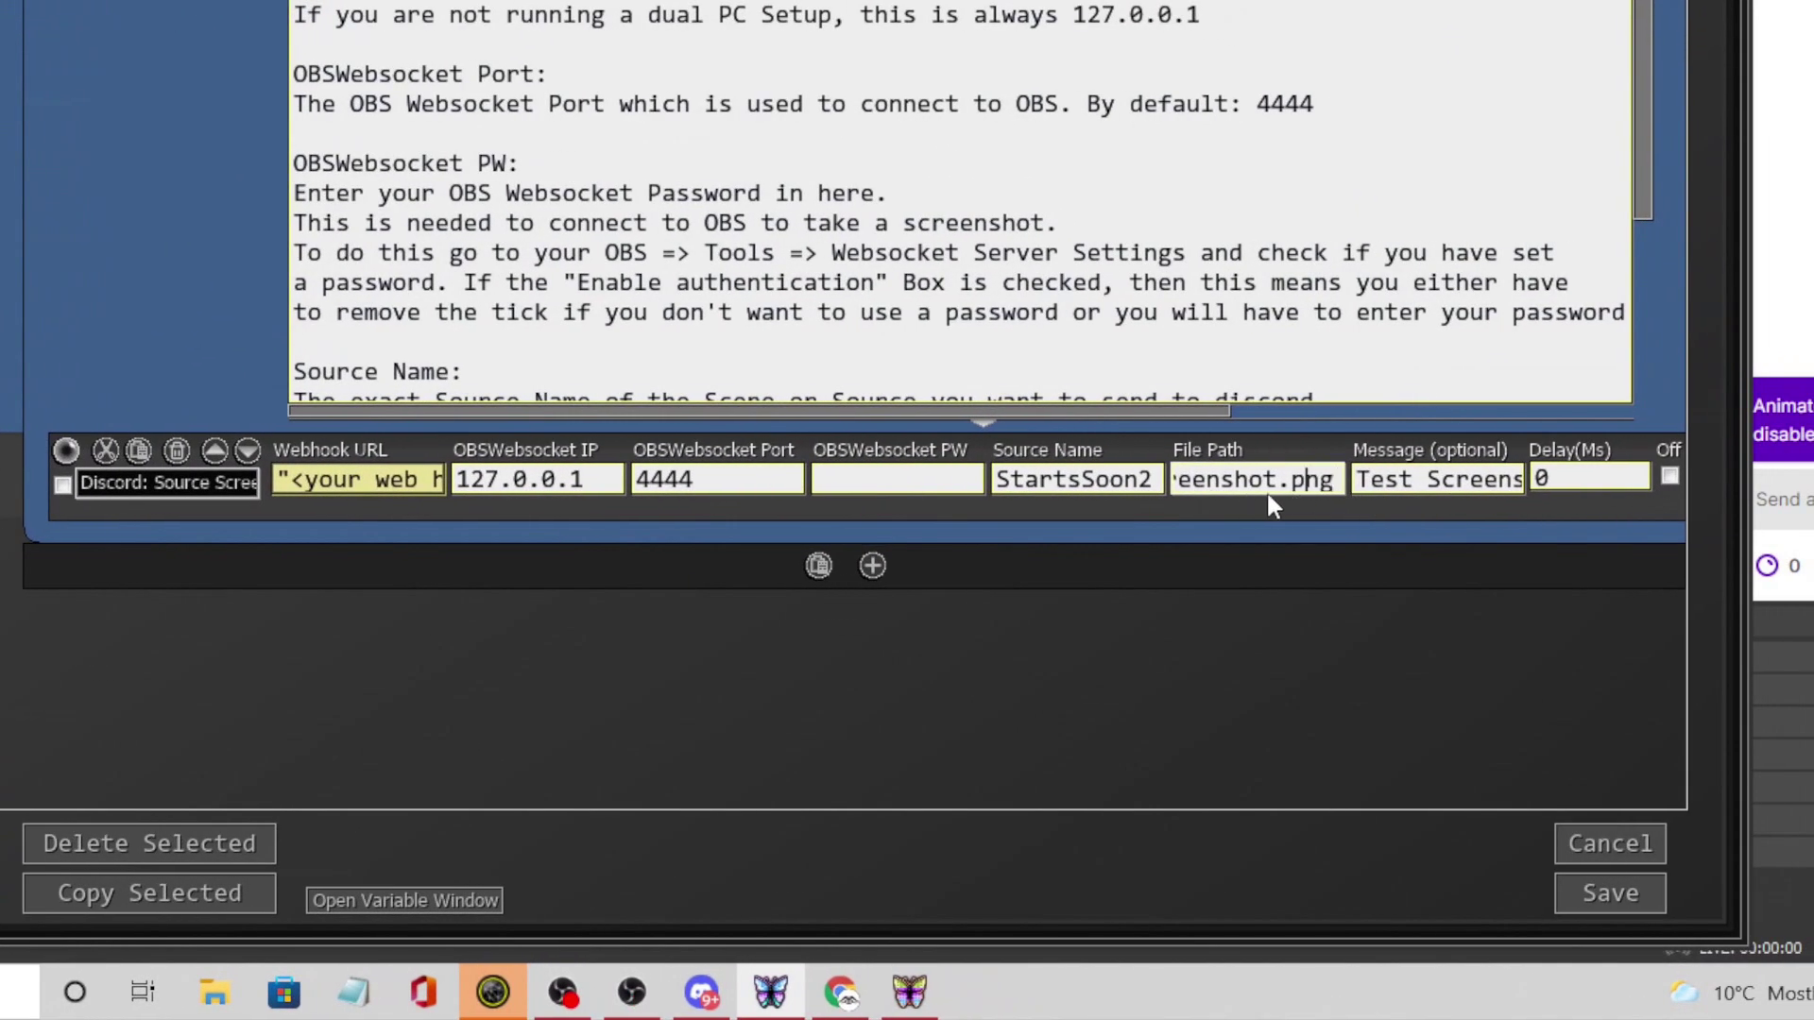
{"action": "key", "text": "Home"}
{"action": "key", "text": "BackSpace"}
{"action": "mouse_move", "coordinate": [1171, 534]}
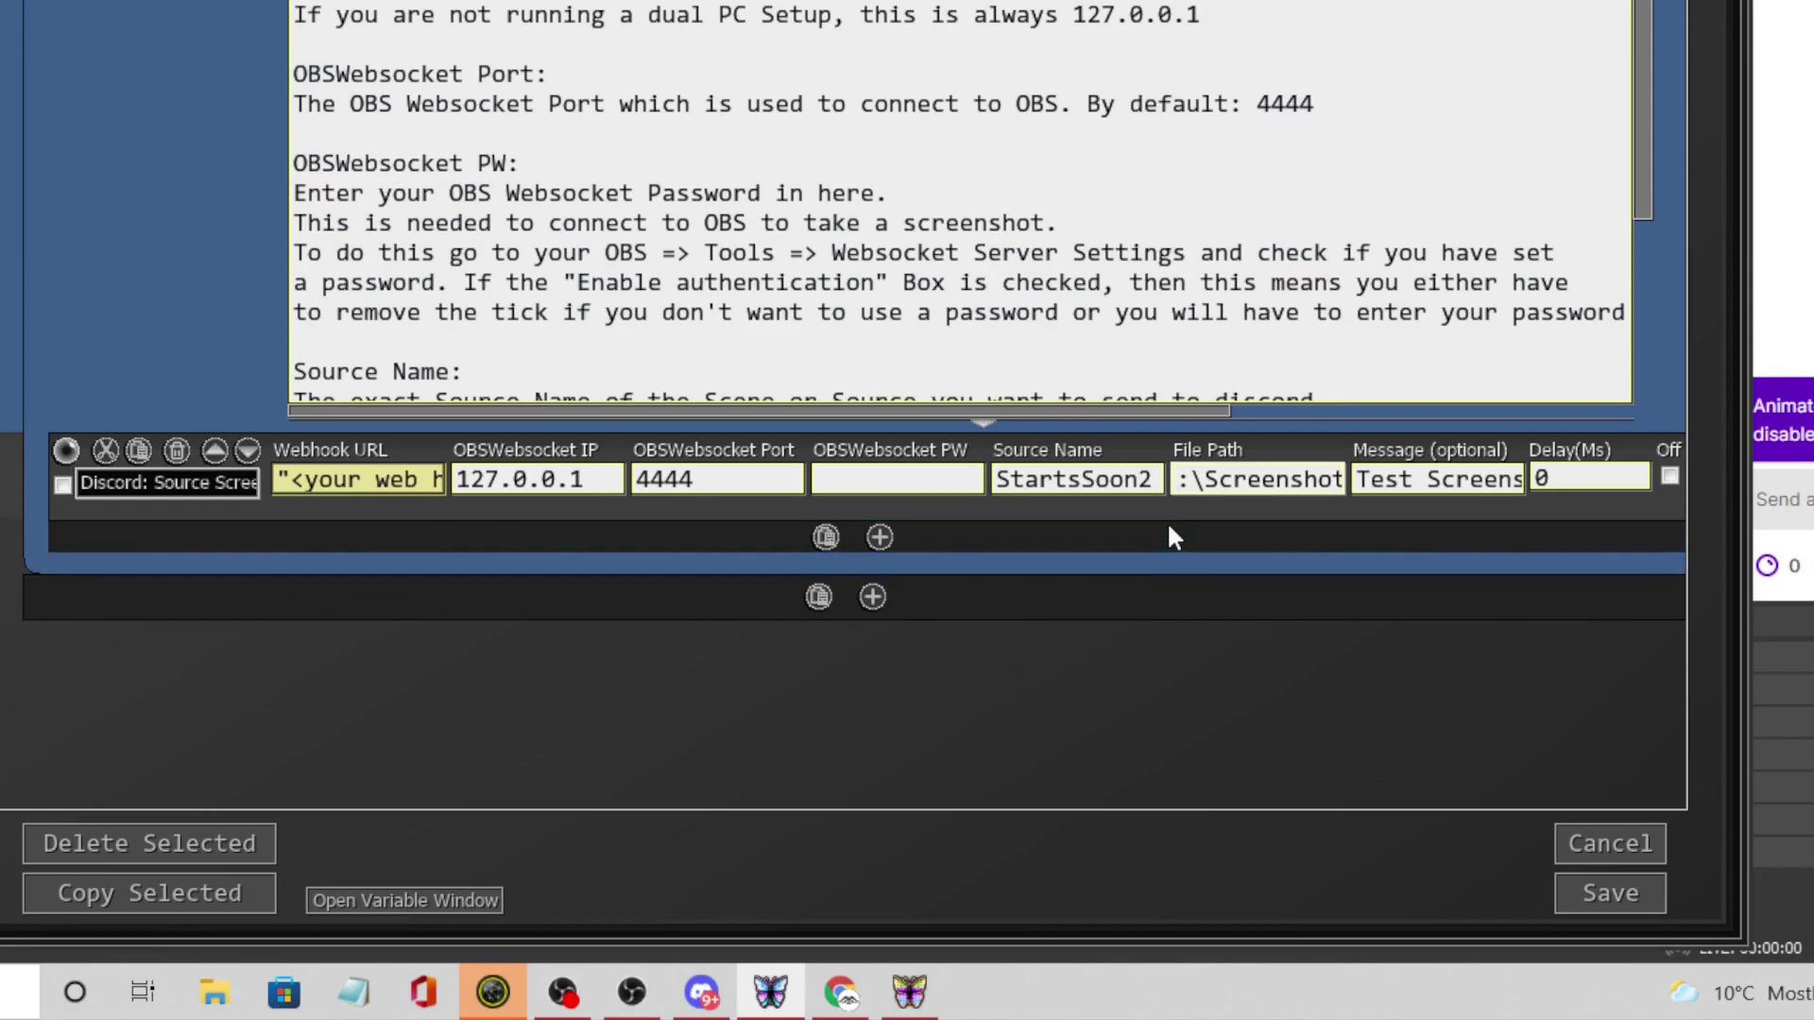
{"action": "type", "text": "D"}
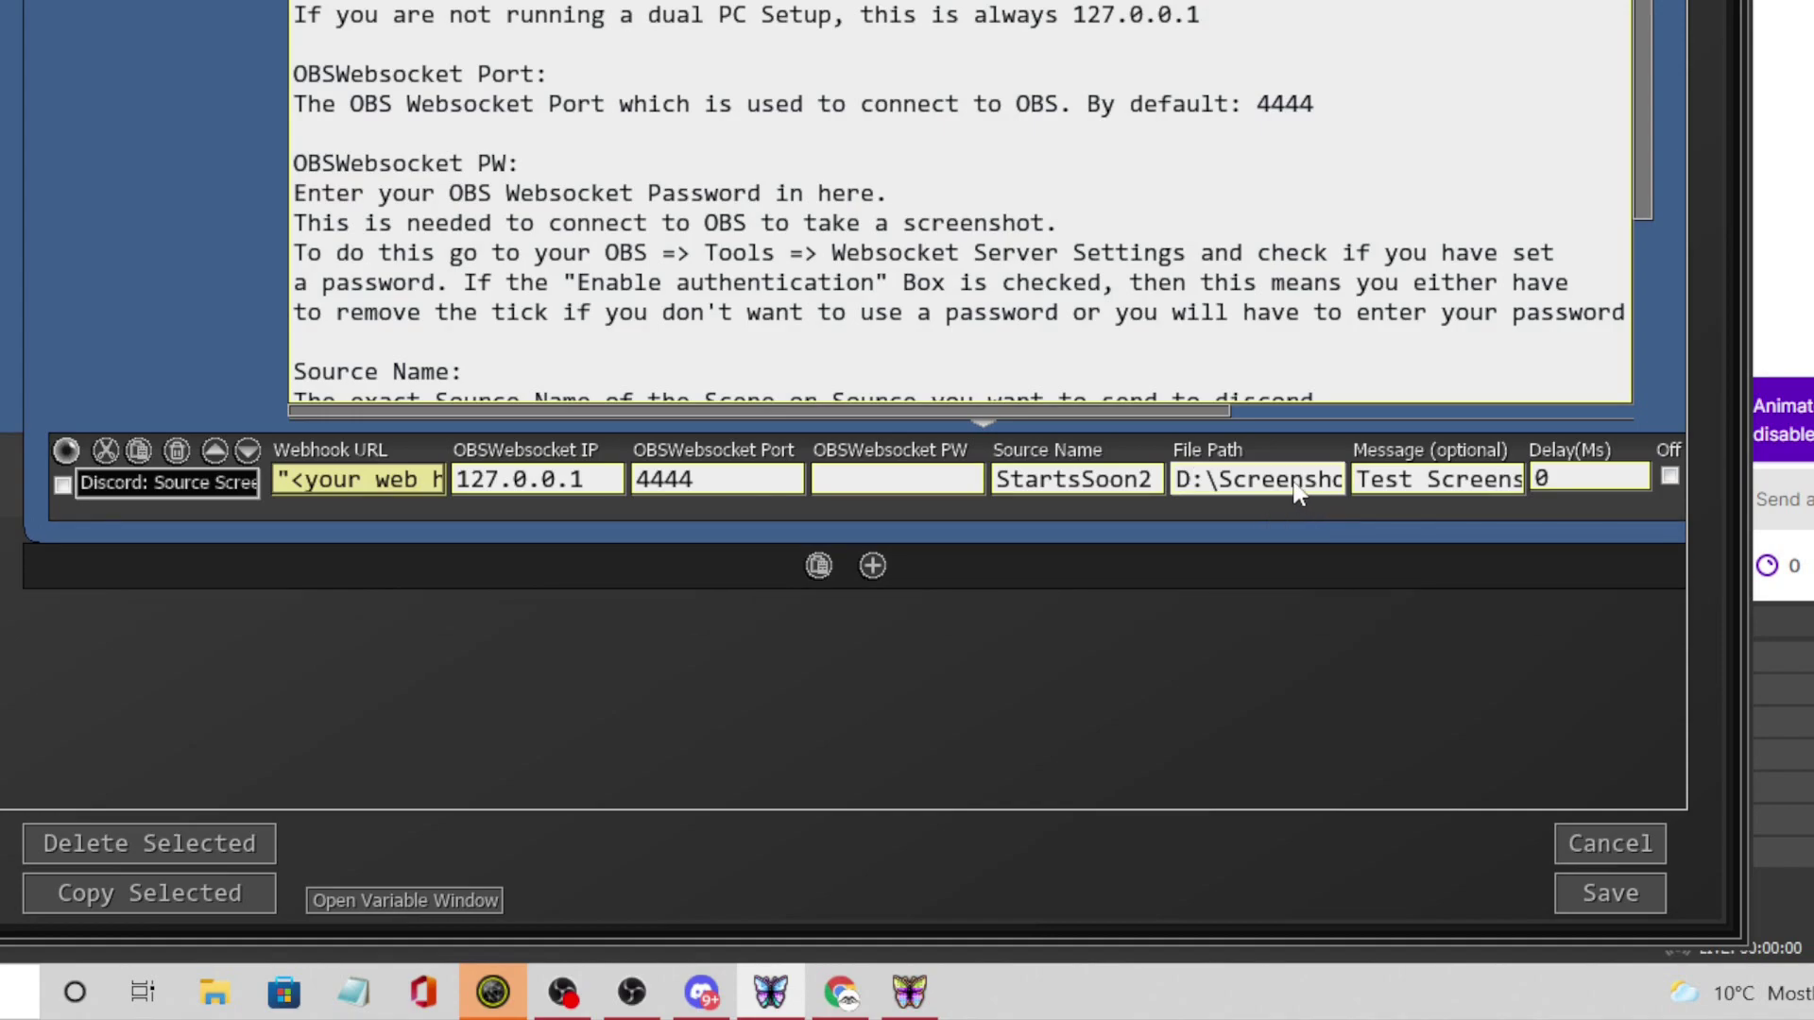
Clear the Test Screenshot text from the Message value.
{"action": "left_click", "coordinate": [1410, 484]}
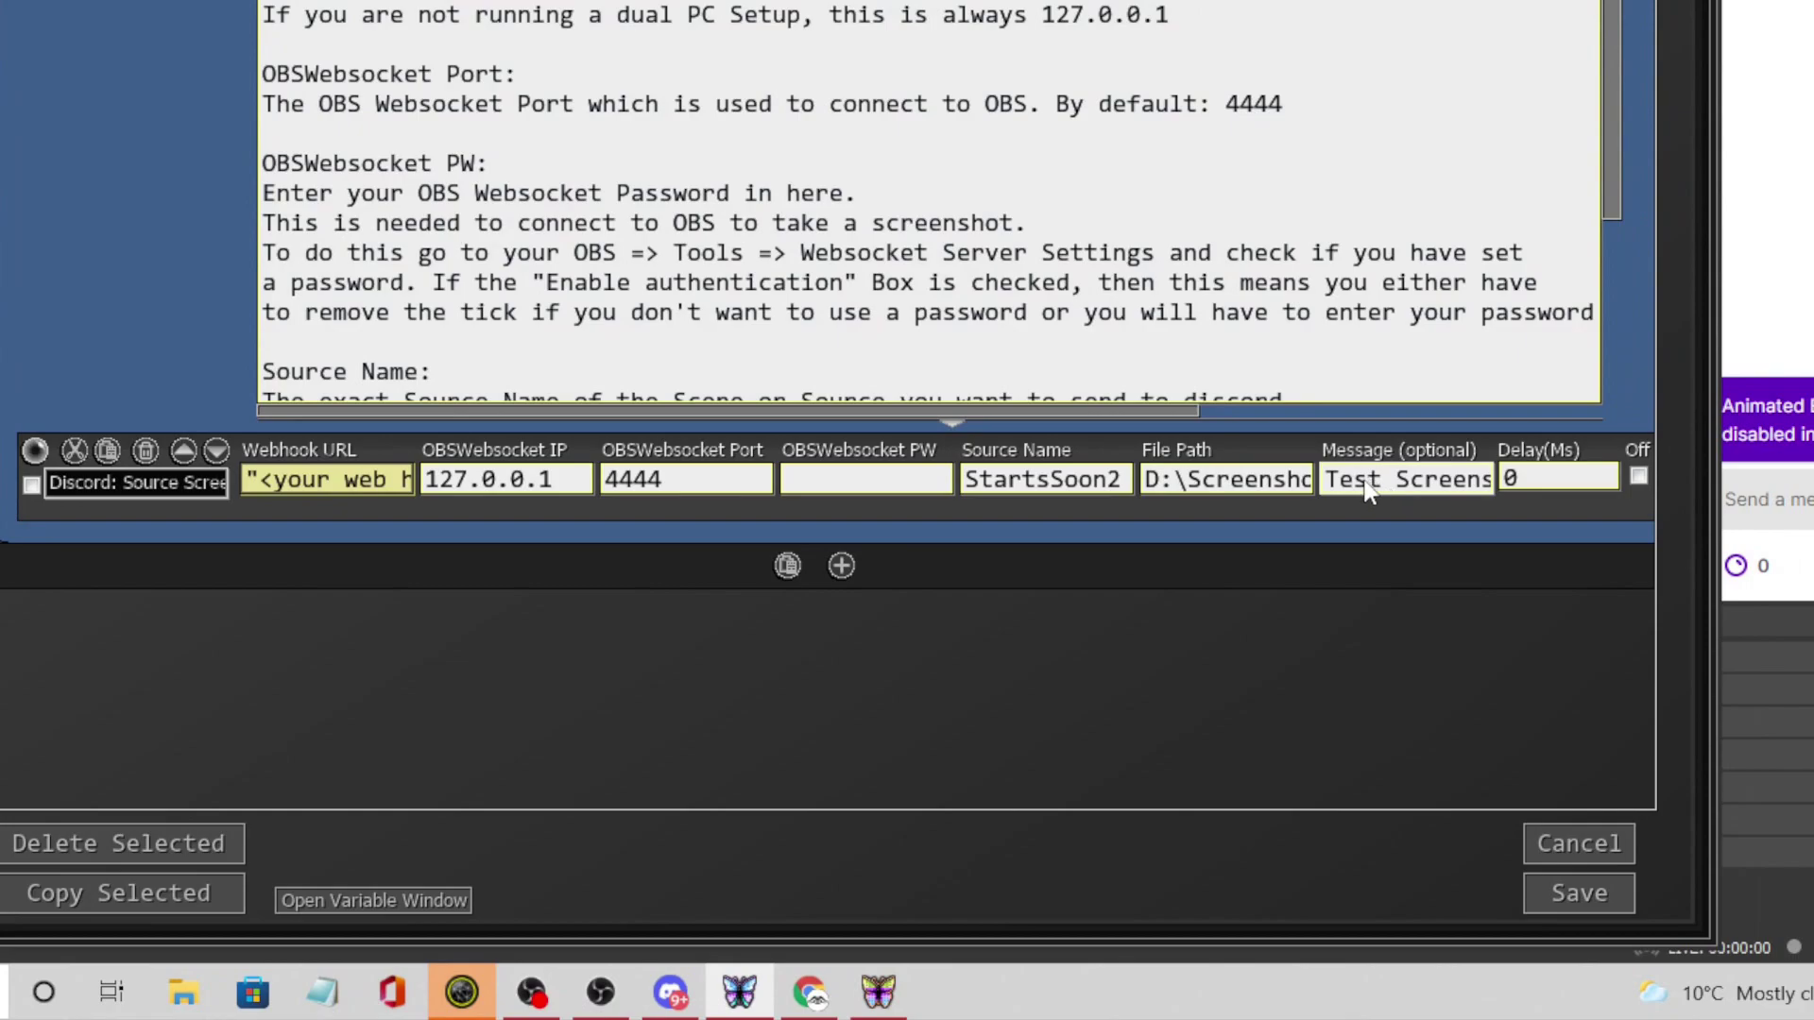
{"action": "key", "text": "ctrl+a"}
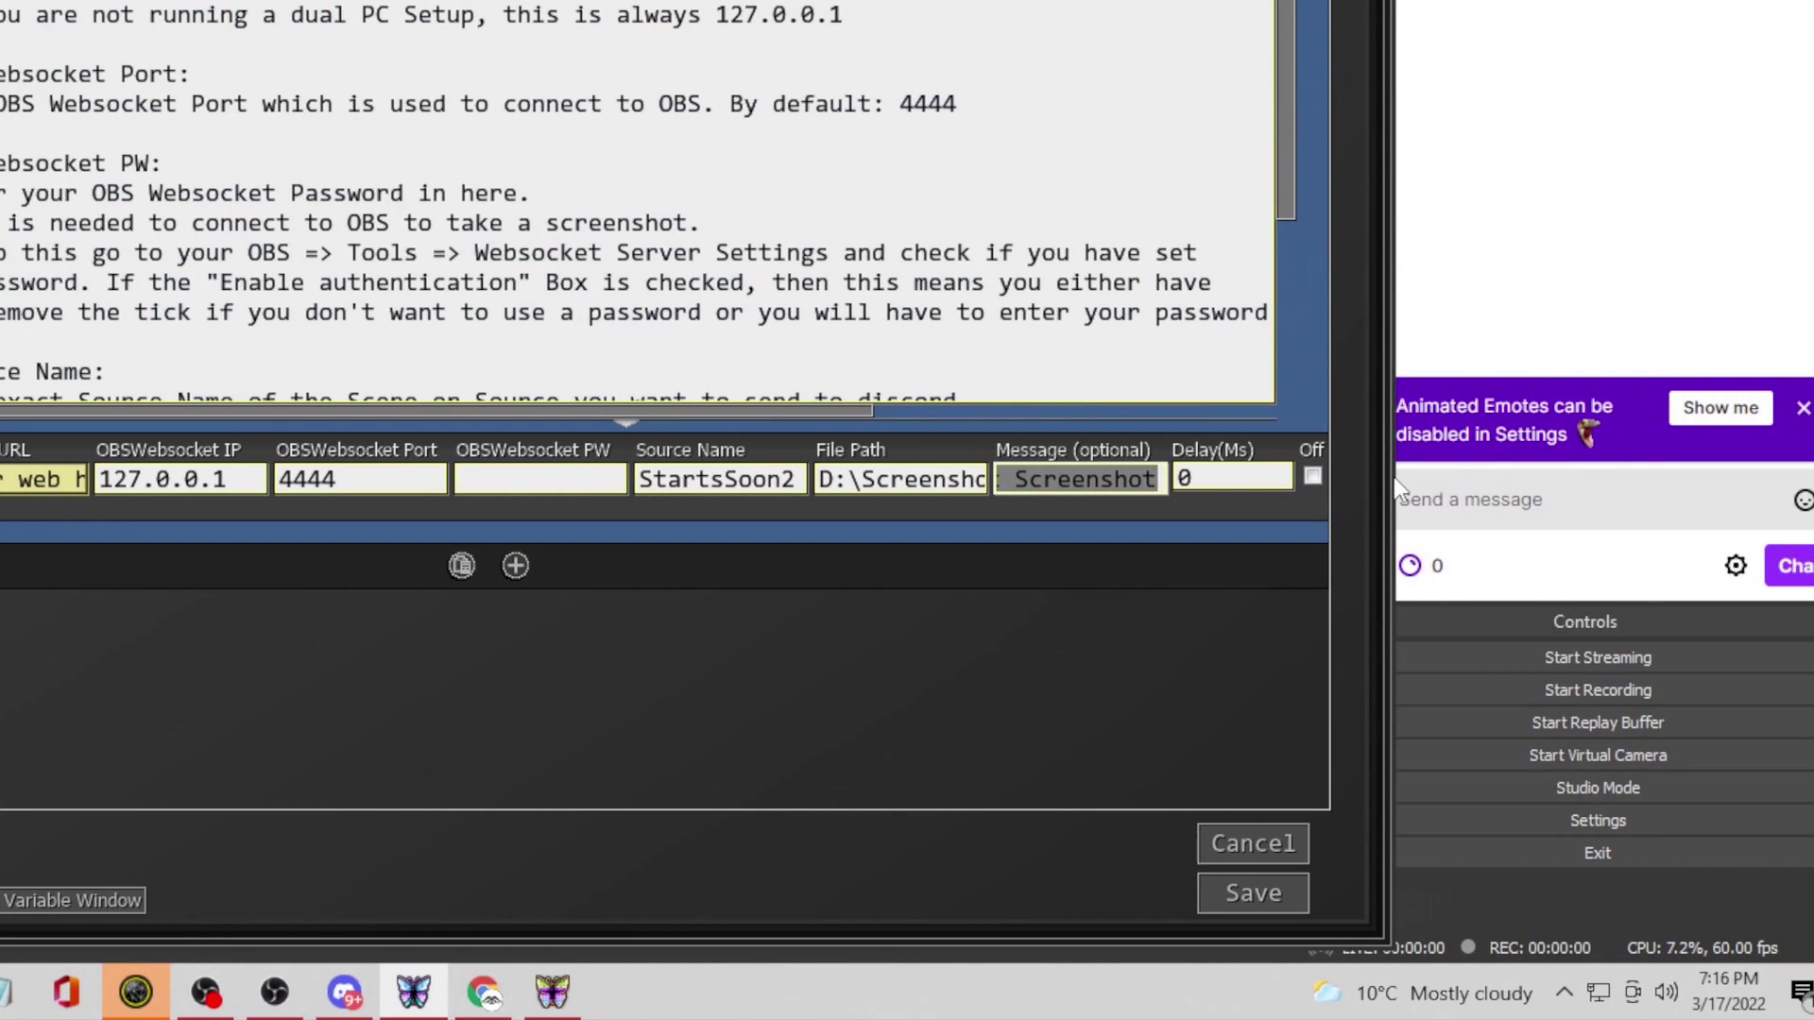
{"action": "type", "text": "T"}
{"action": "key", "text": "BackSpace"}
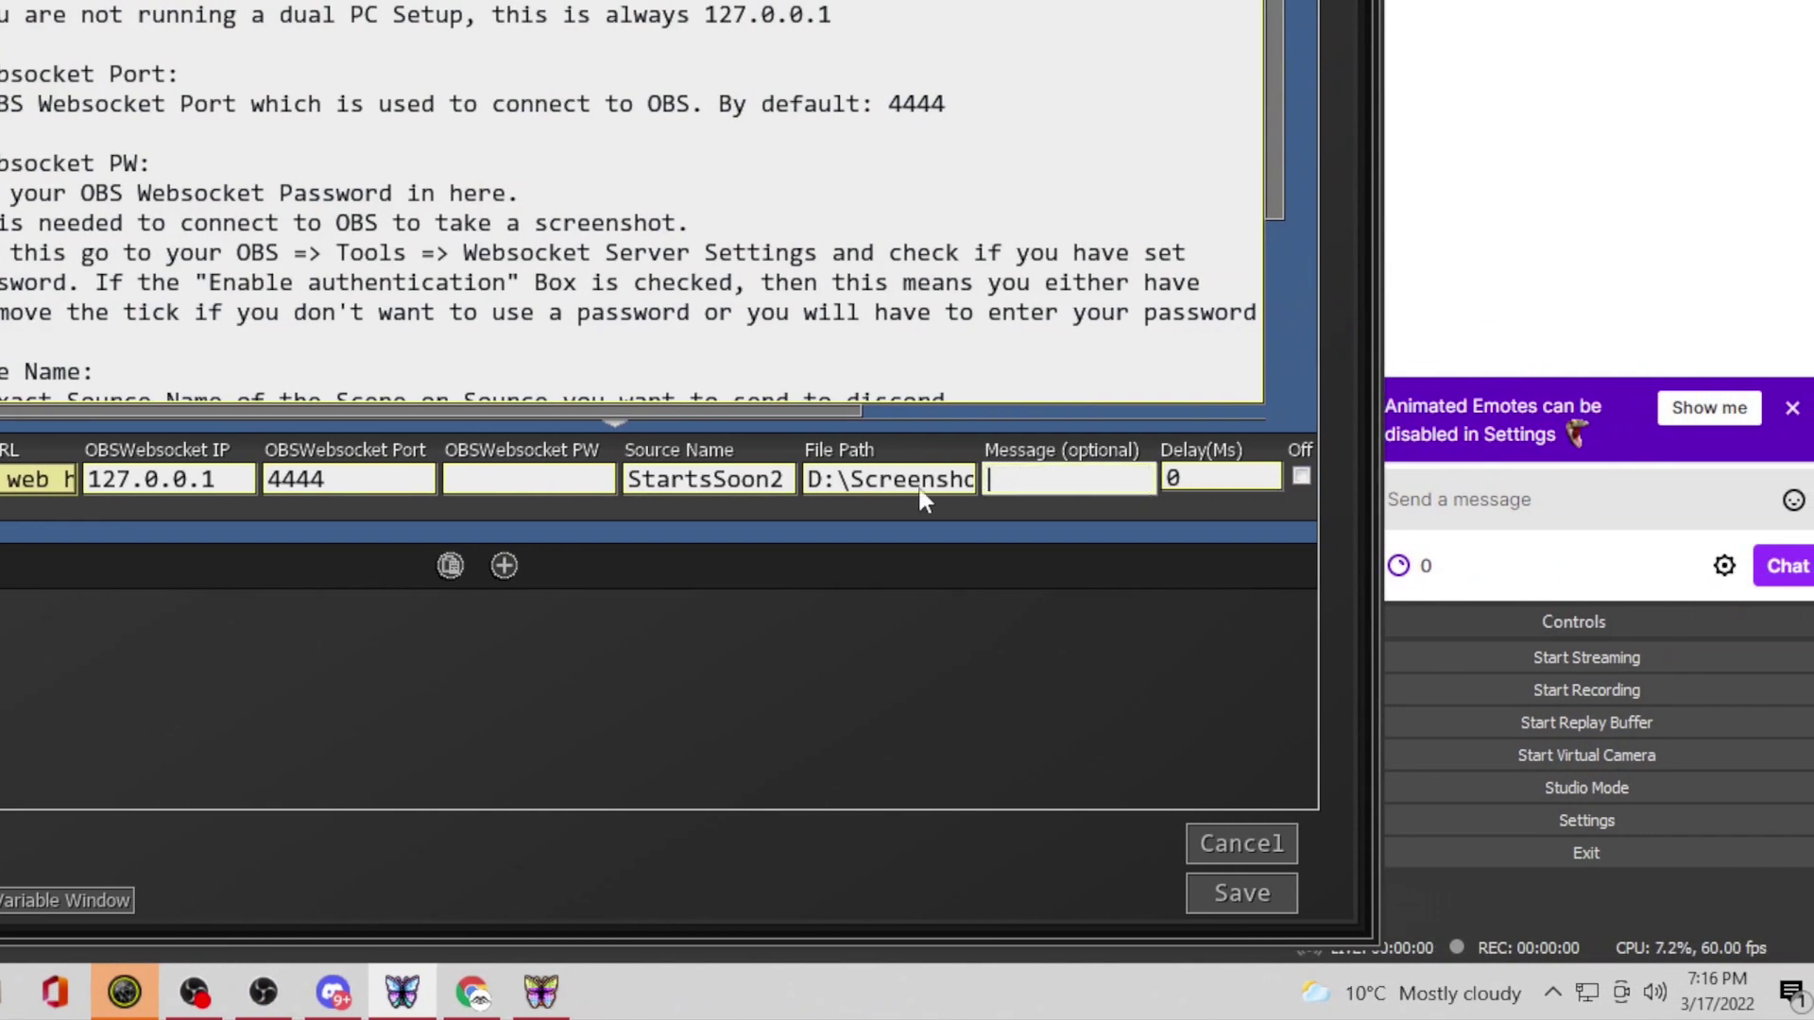
Replace the Webhook URL placeholder with empty quotes "".
{"action": "left_click", "coordinate": [540, 488]}
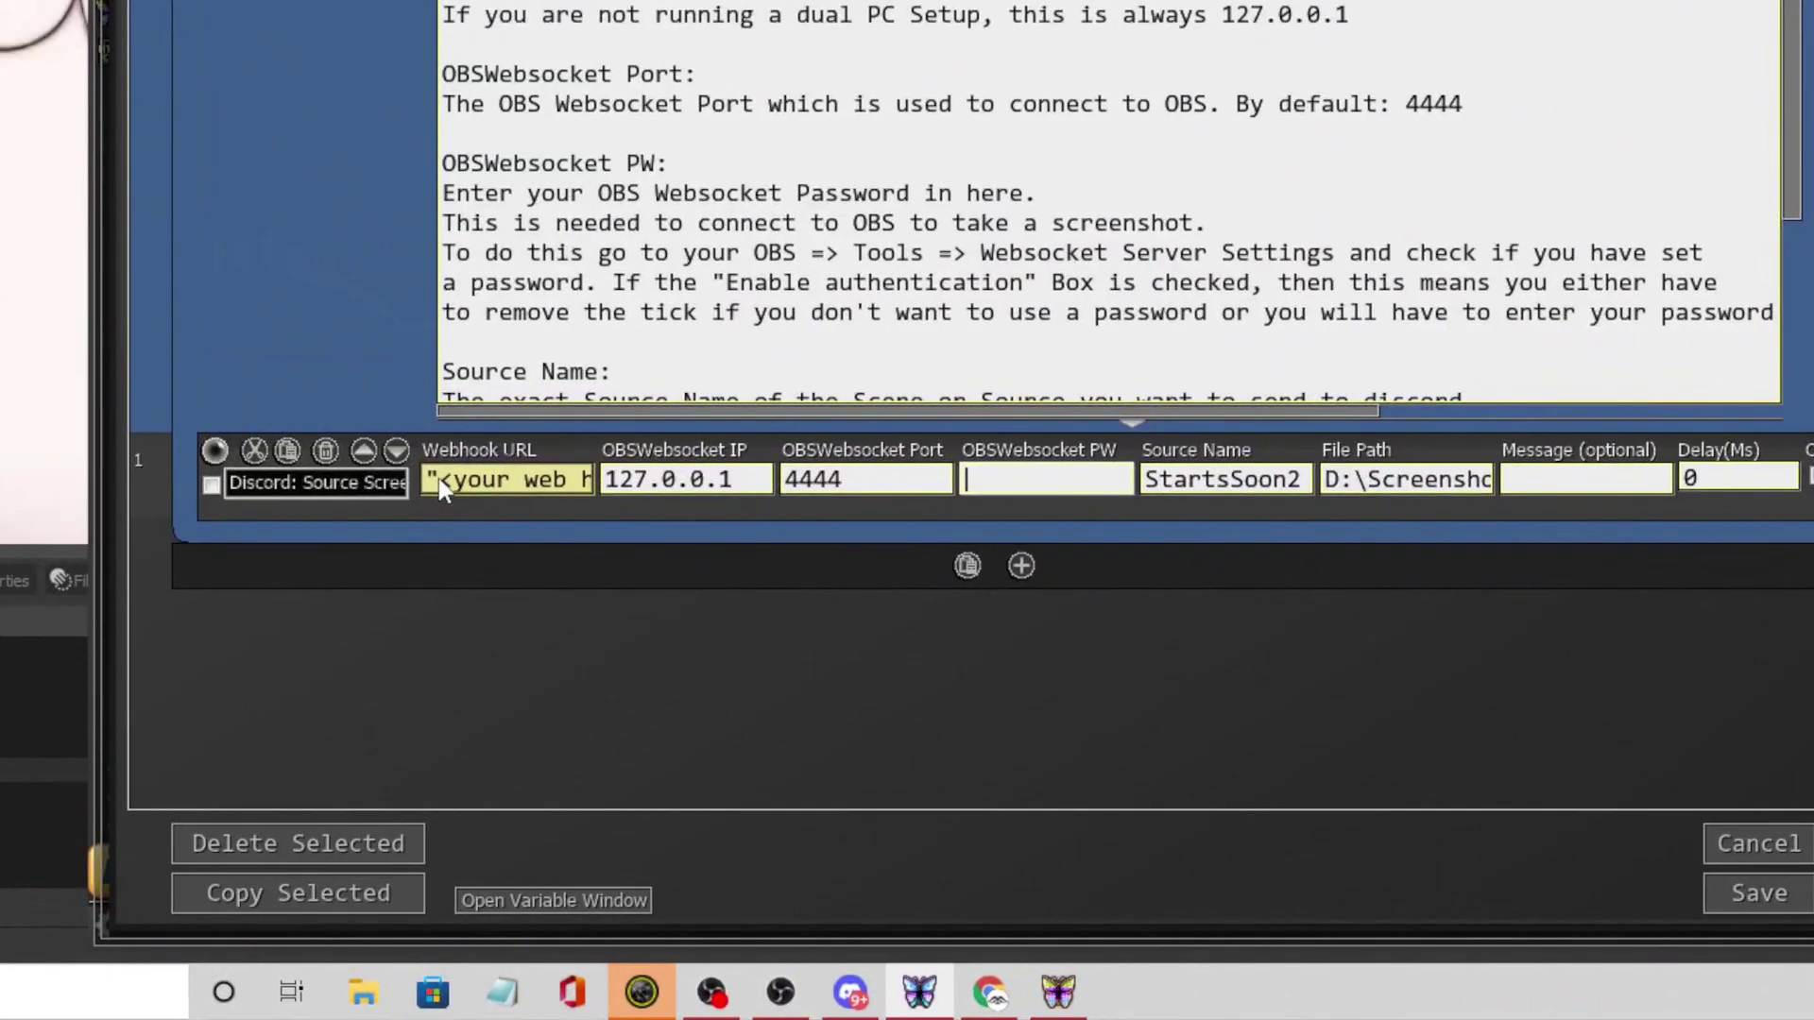
{"action": "left_click", "coordinate": [524, 657]}
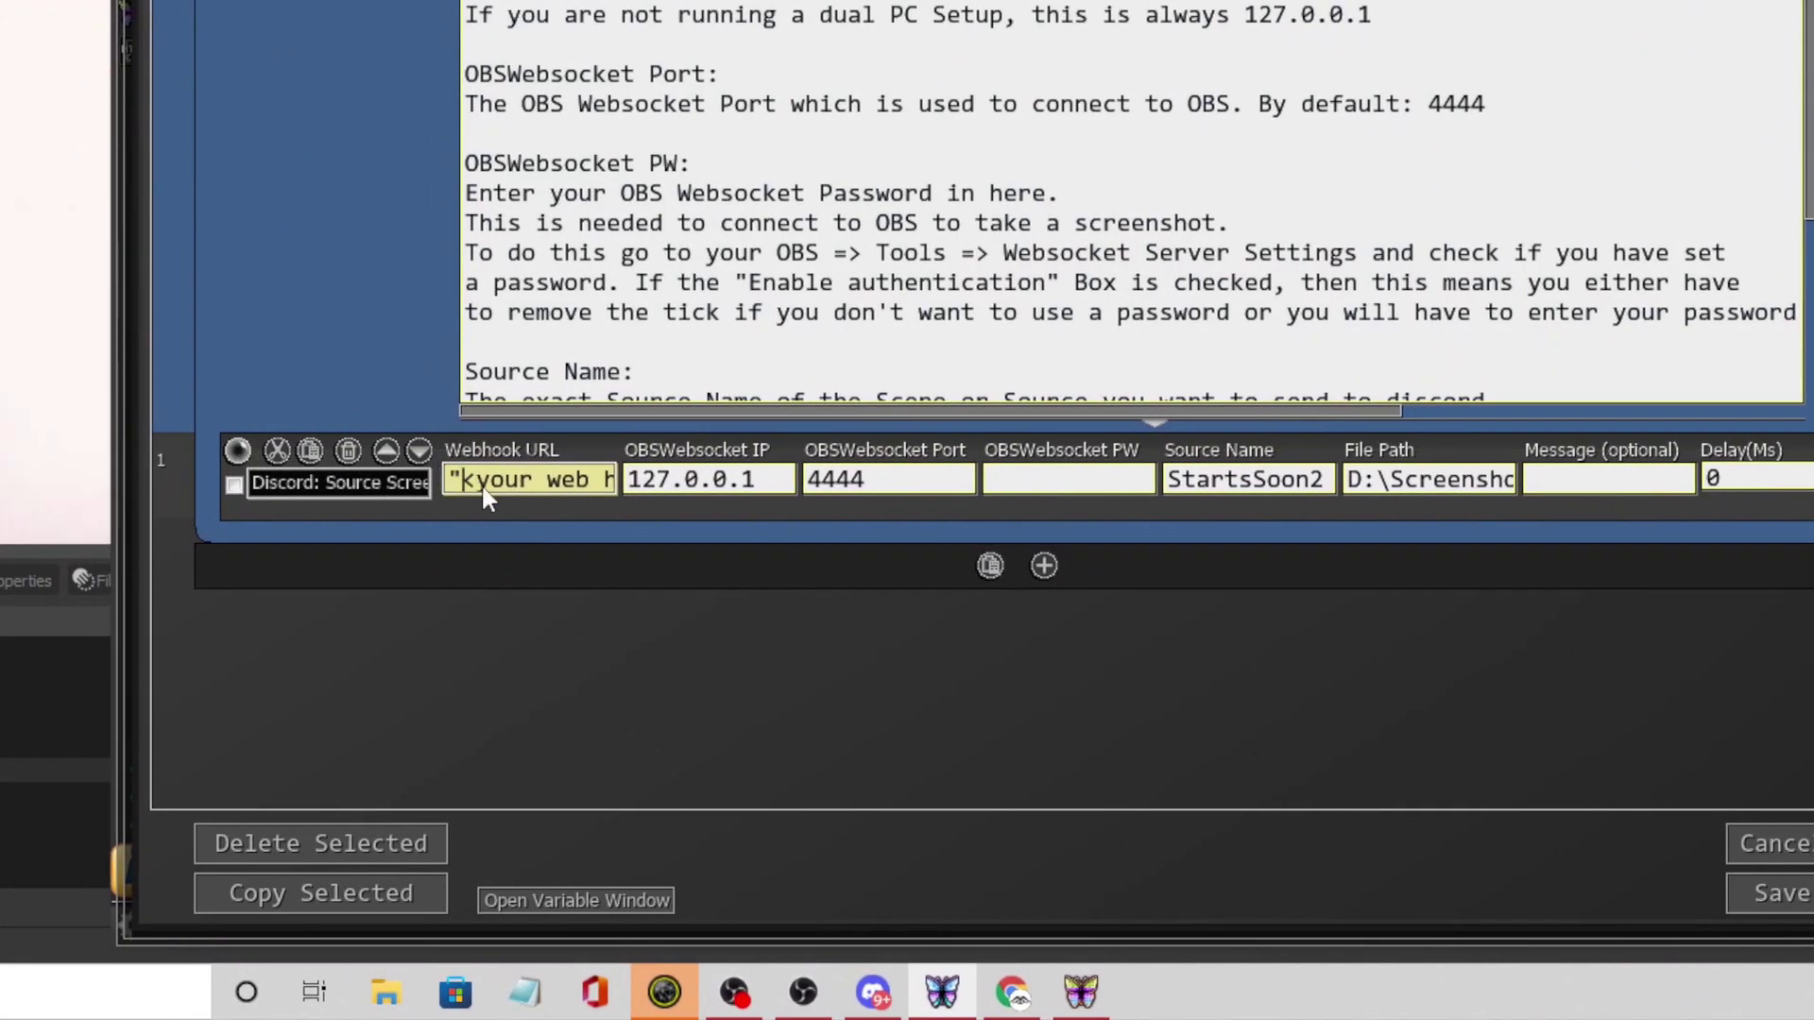
{"action": "key", "text": "End"}
{"action": "key", "text": "ctrl+a"}
{"action": "type", "text": "\"\""}
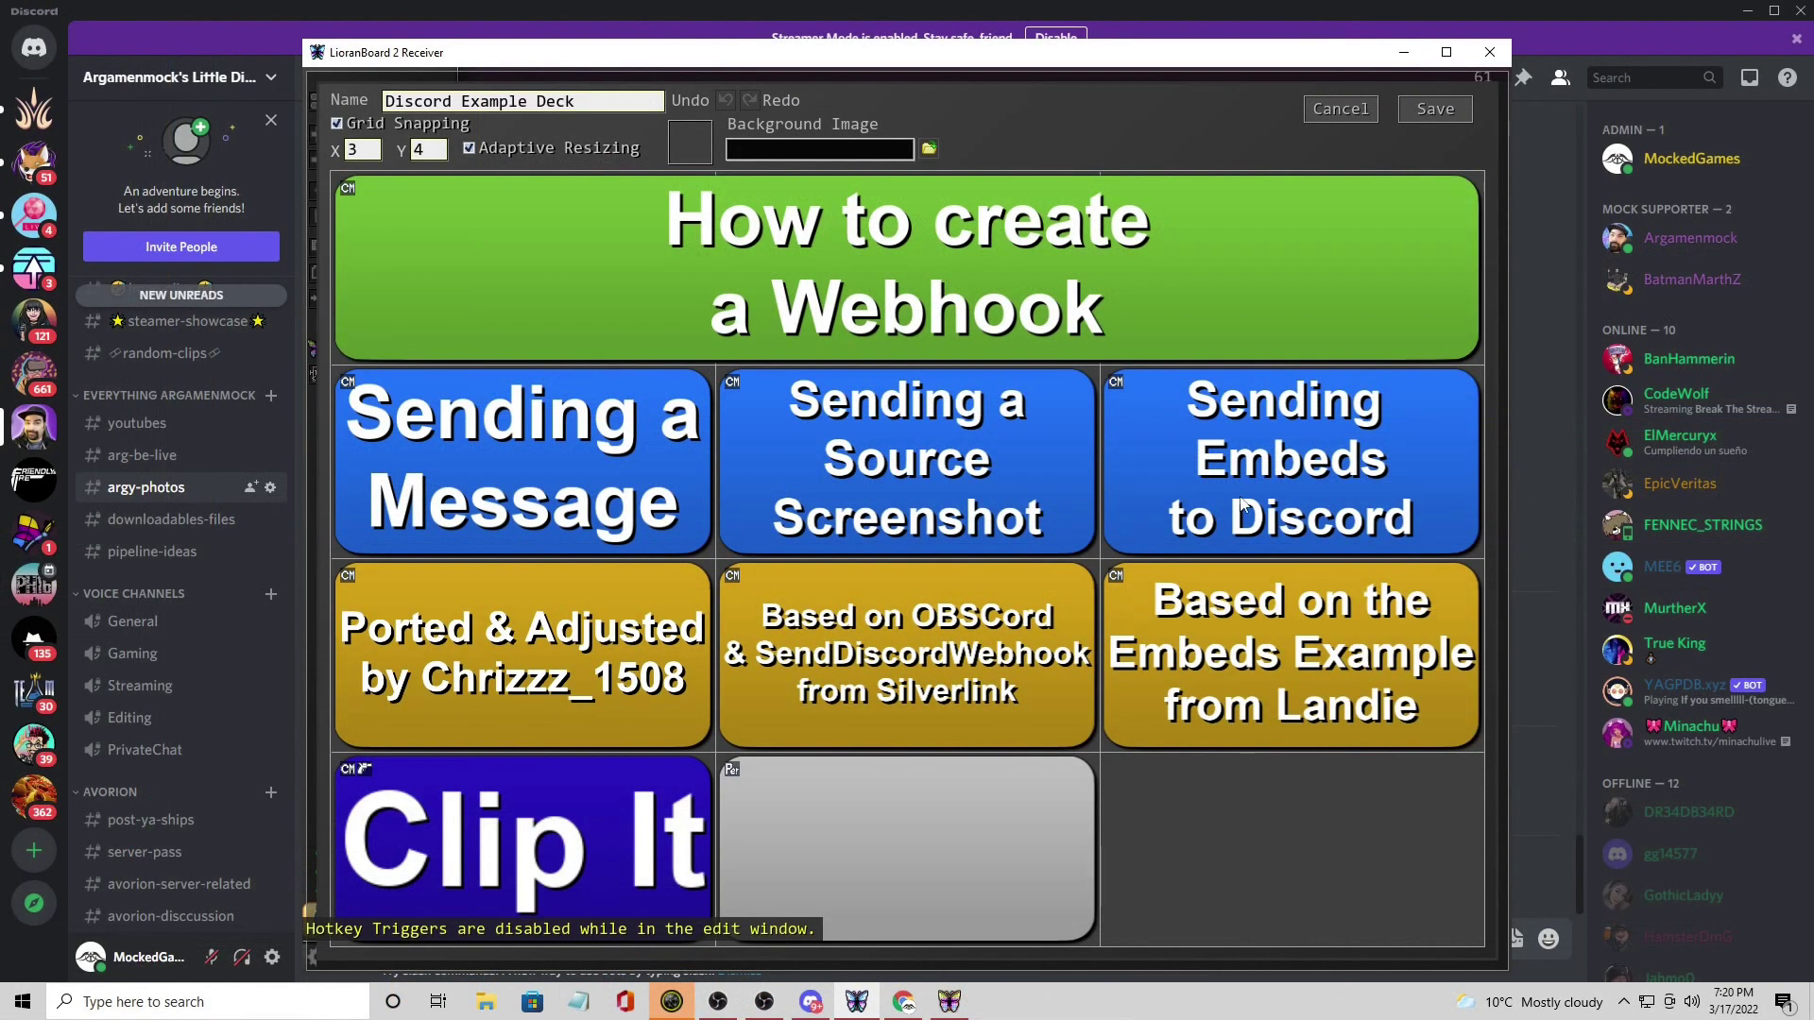
Save the deck, press Sending a Source Screenshot, and check Discord for the screenshot.
{"action": "left_click", "coordinate": [1460, 110]}
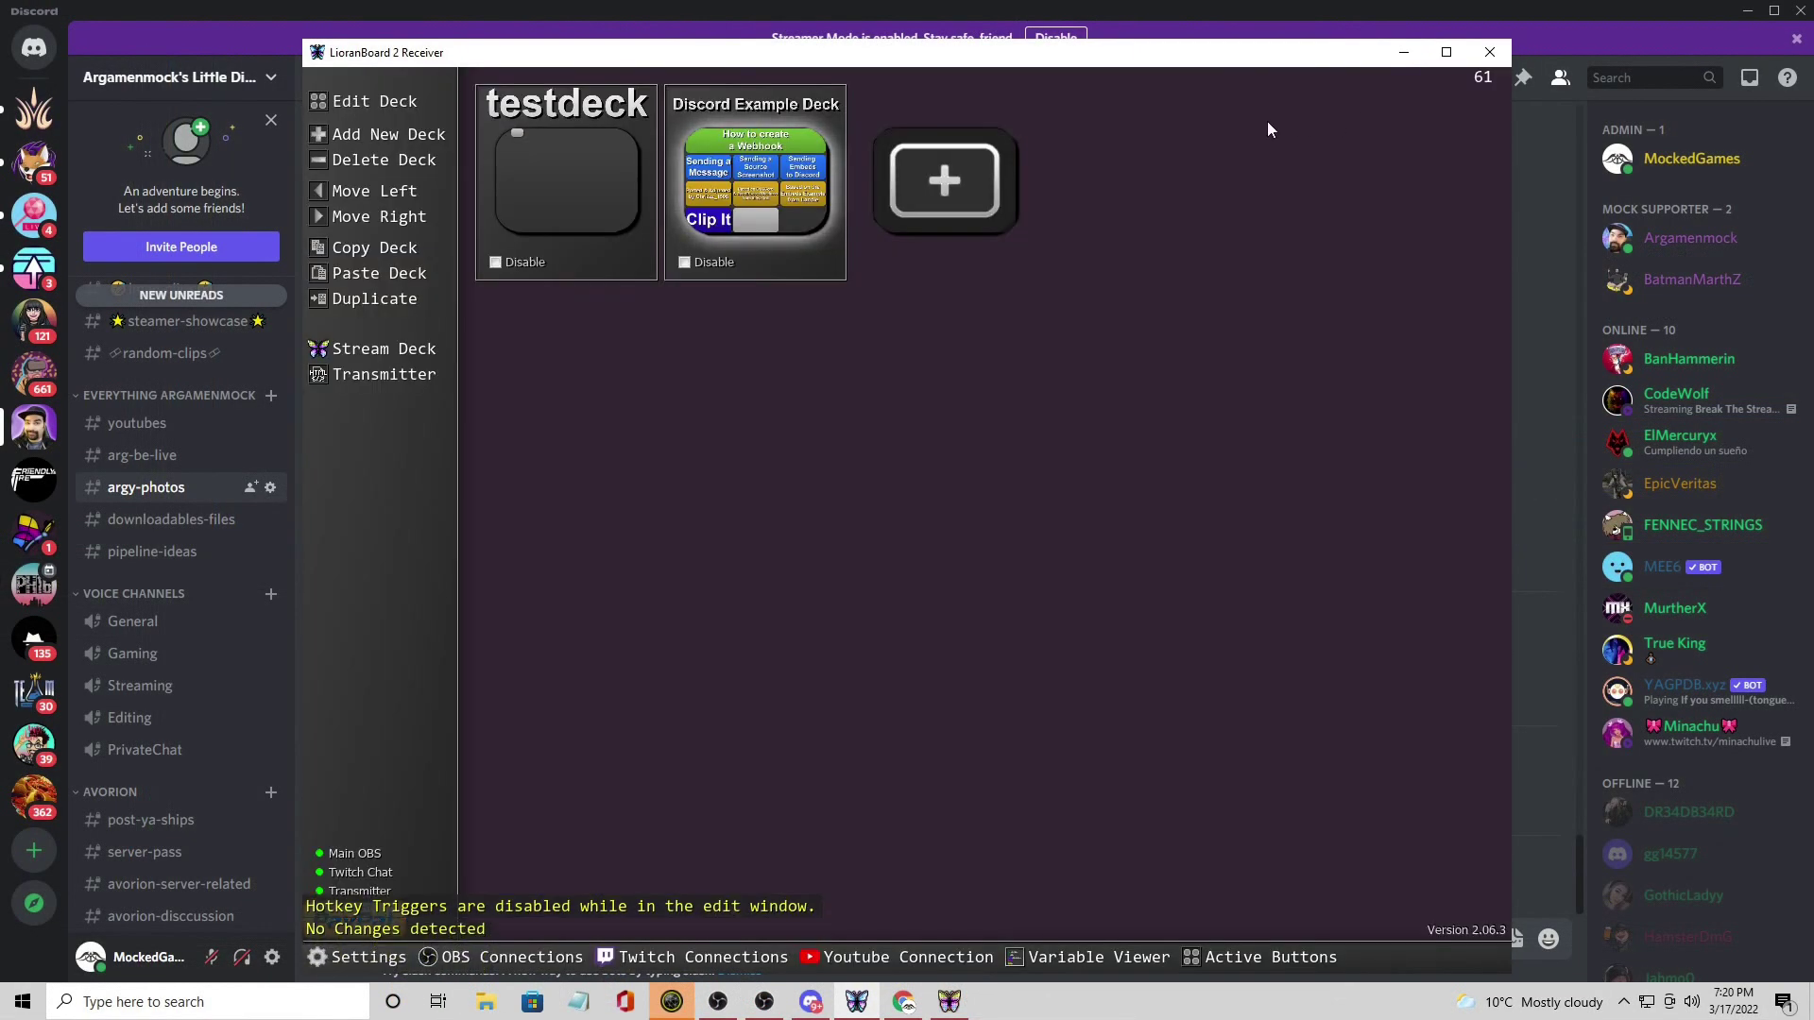
{"action": "mouse_move", "coordinate": [954, 1006]}
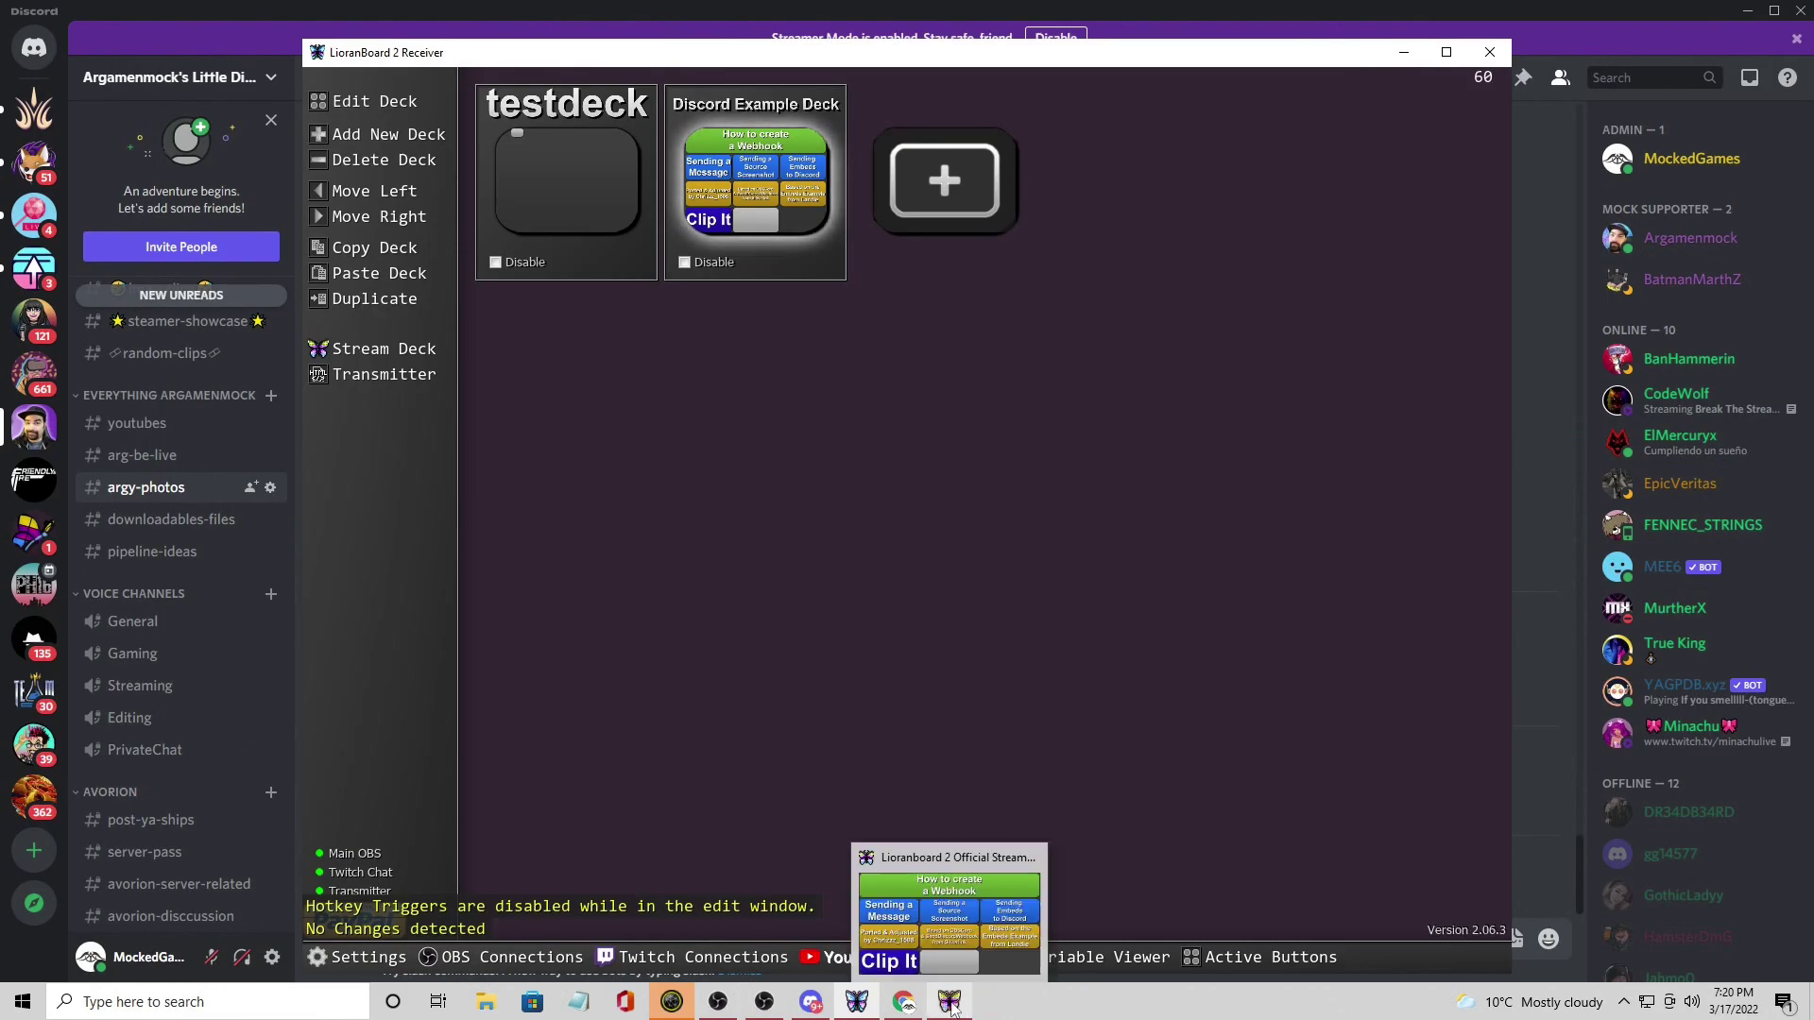
{"action": "left_click", "coordinate": [954, 866]}
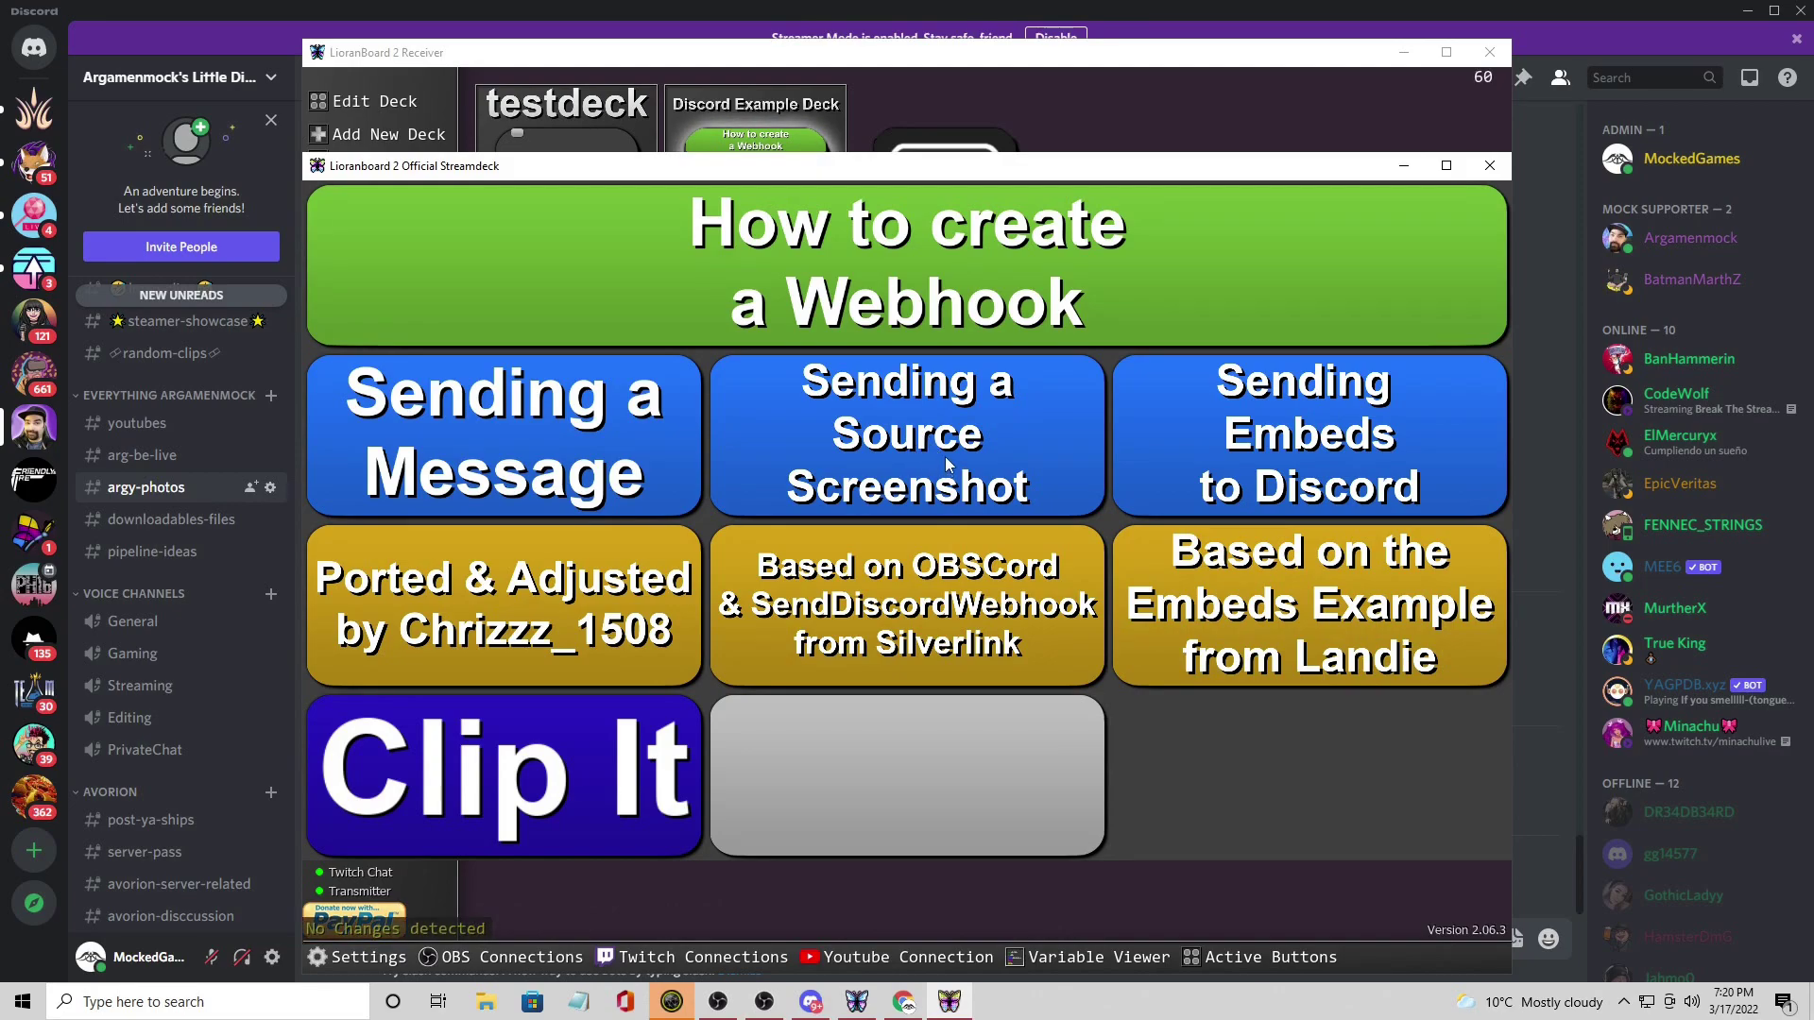
{"action": "left_click", "coordinate": [947, 468]}
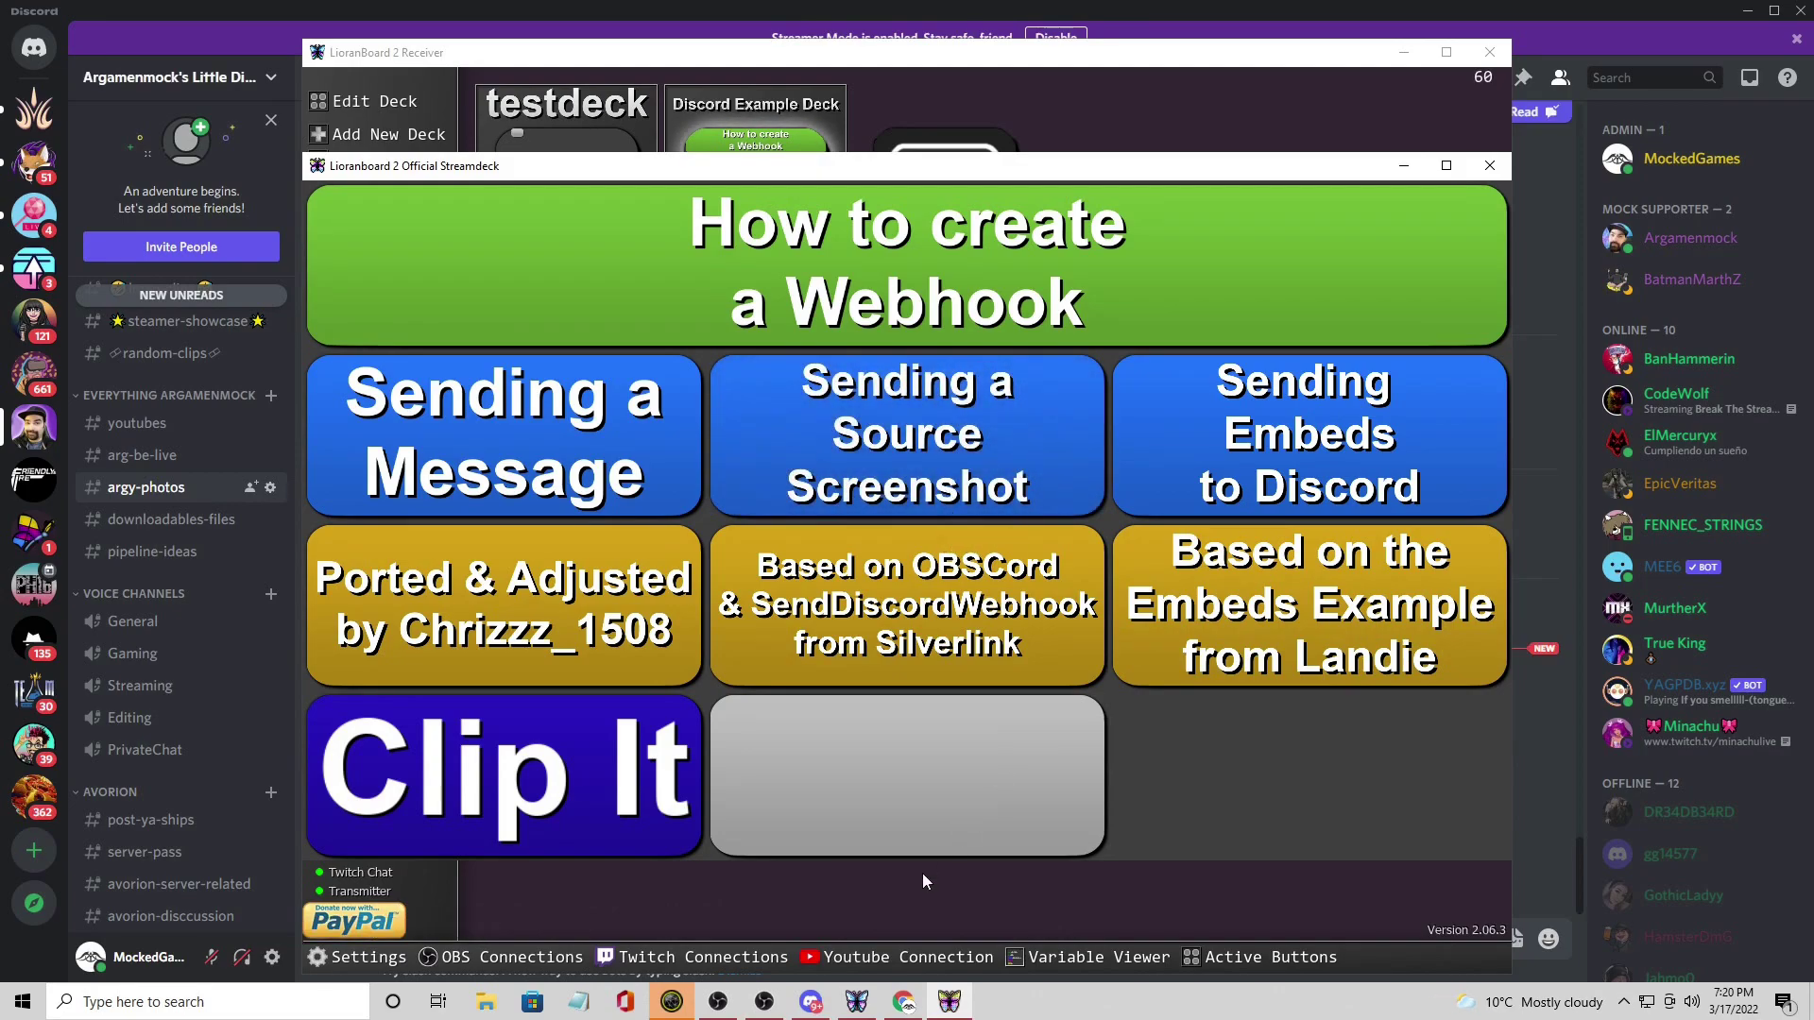
{"action": "left_click", "coordinate": [811, 1004]}
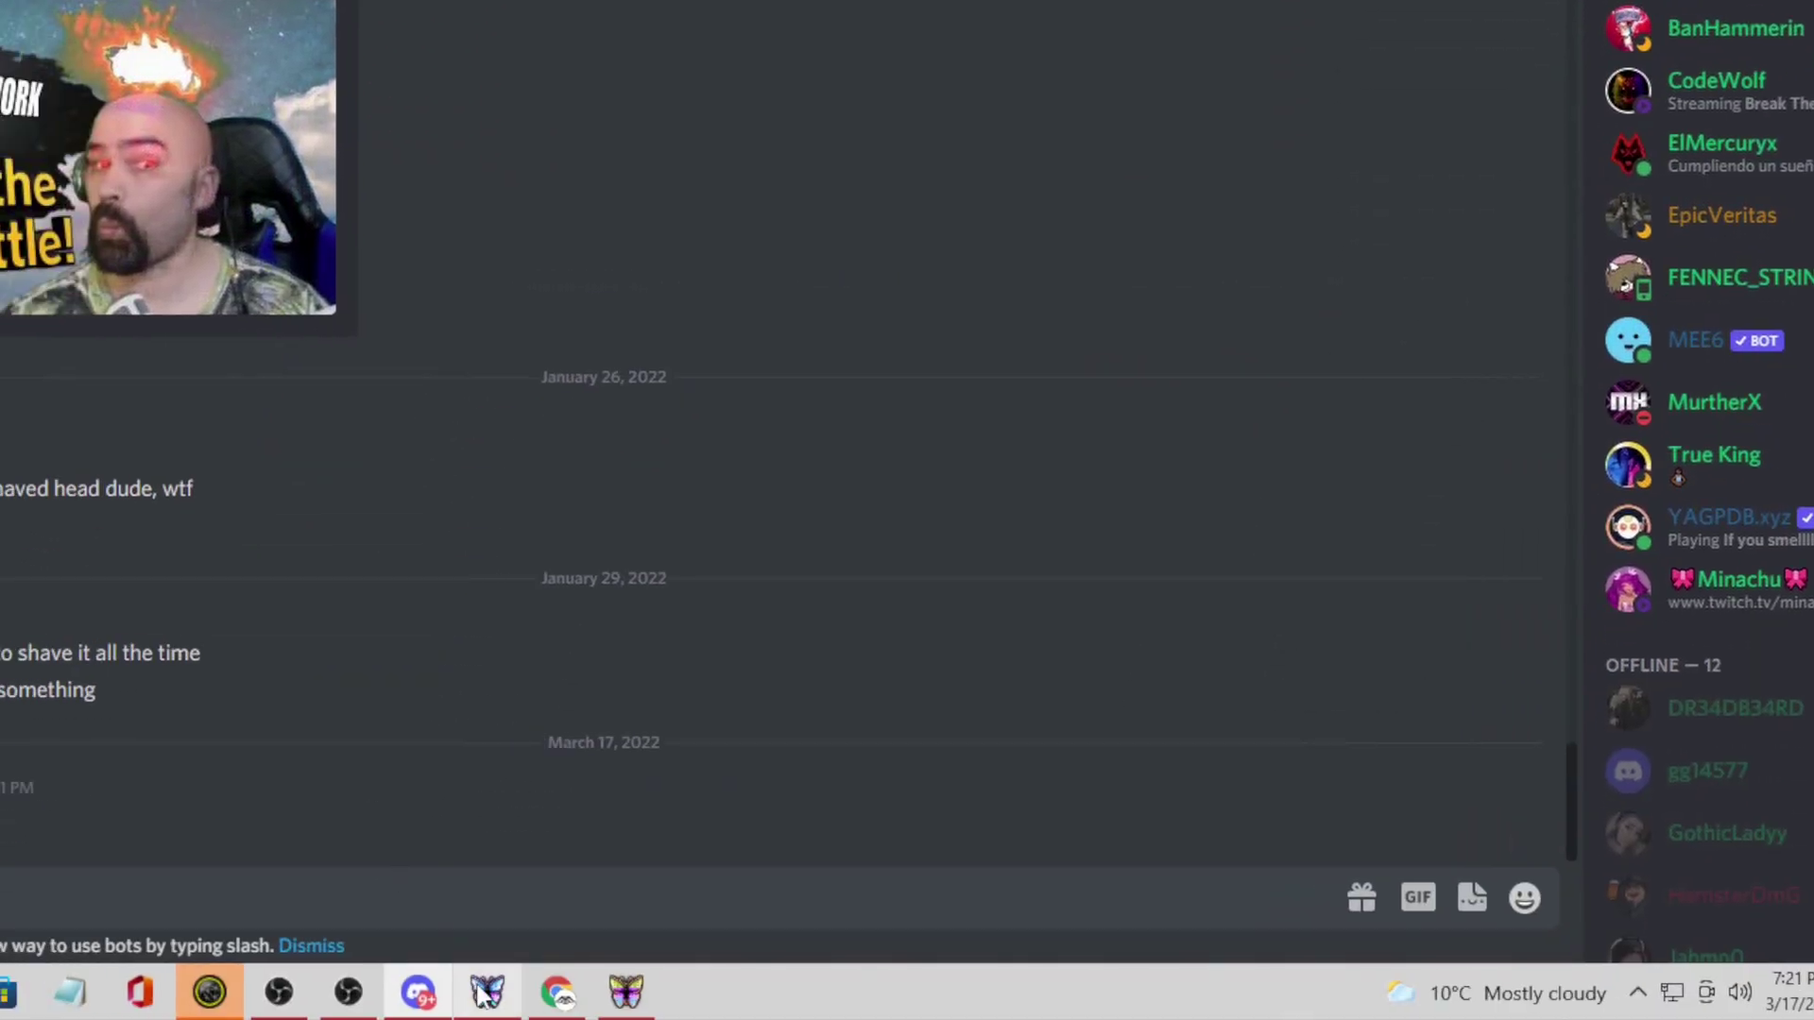
Open the Sending Embeds to Discord button's commands in the Discord Example Deck.
{"action": "mouse_move", "coordinate": [484, 992]}
{"action": "left_click", "coordinate": [488, 926]}
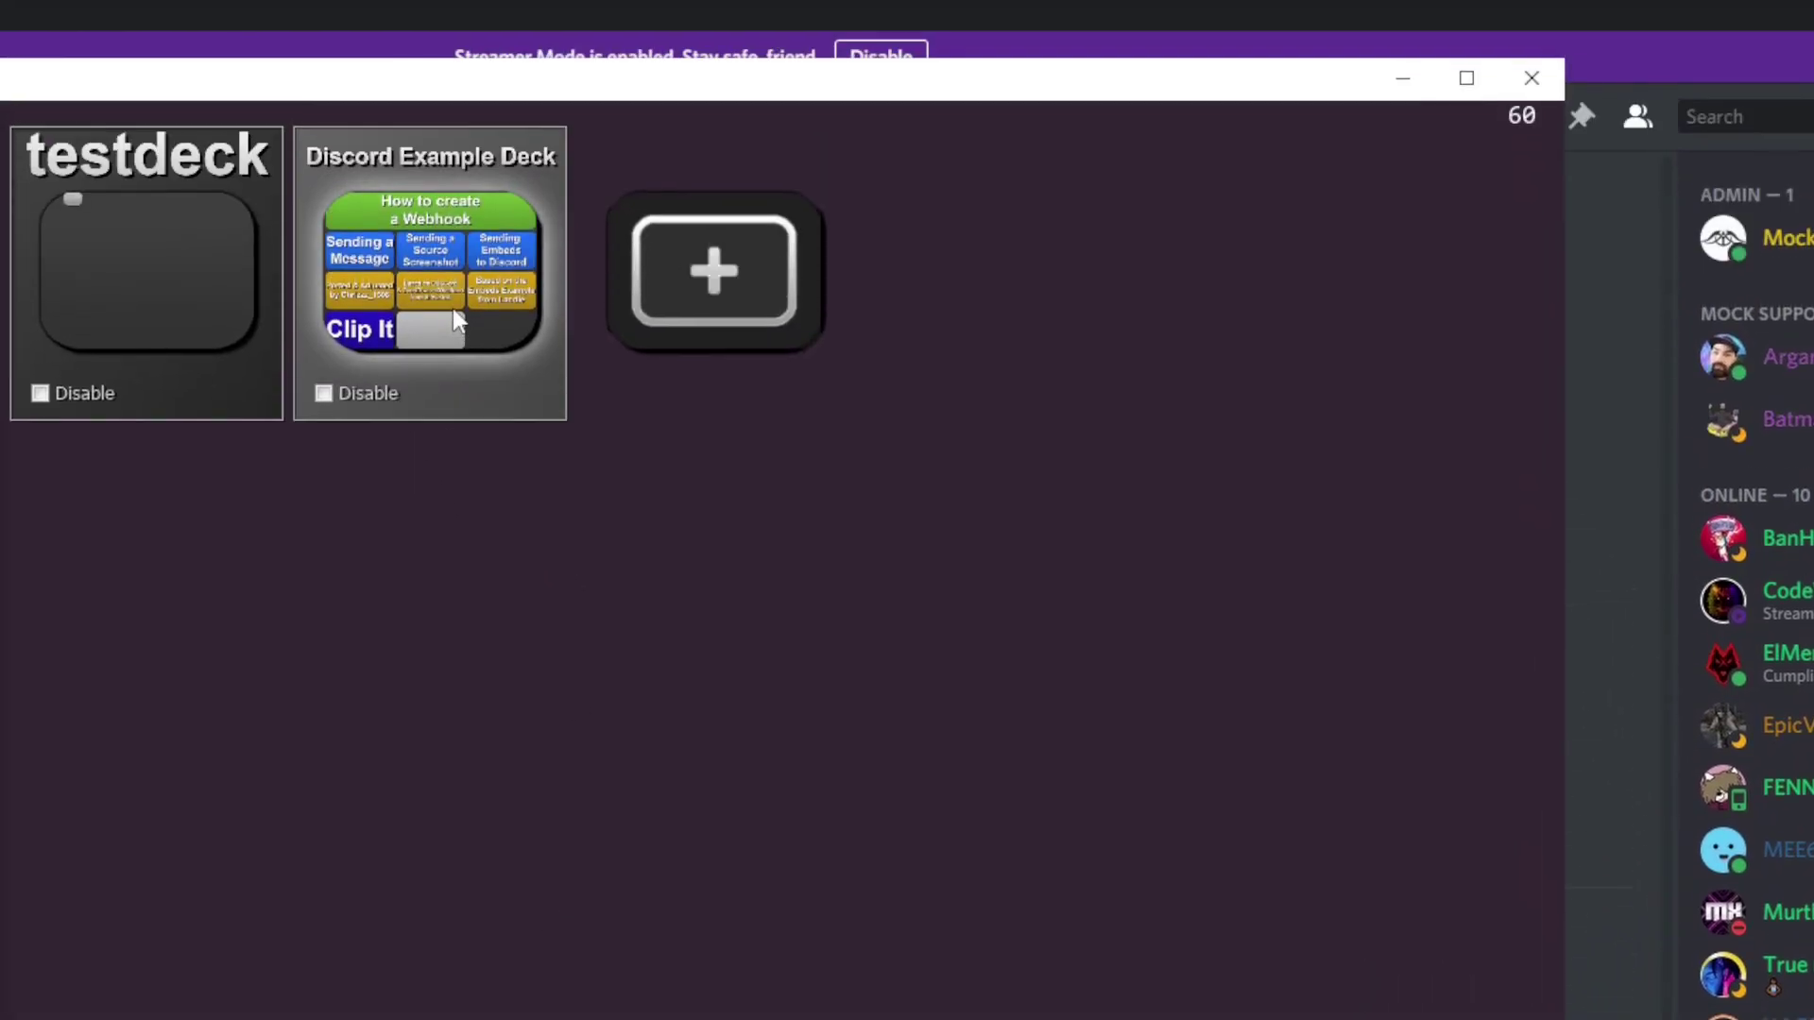
{"action": "left_click", "coordinate": [452, 308]}
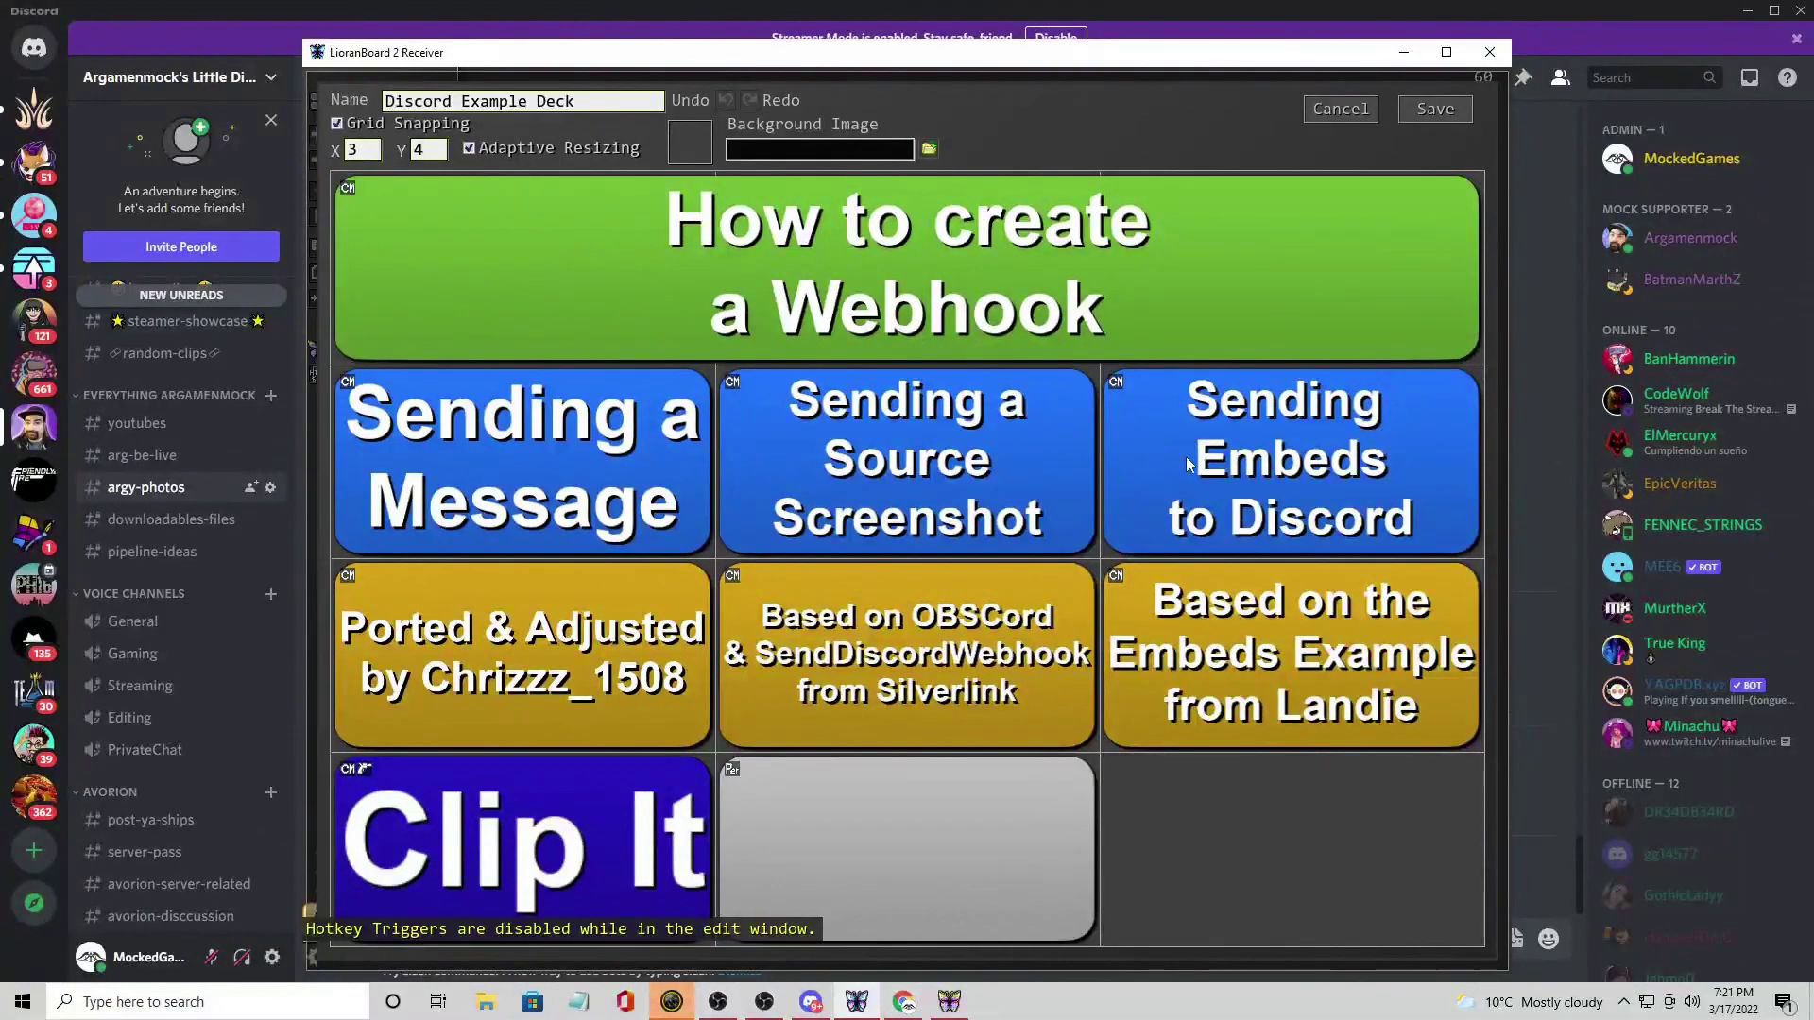
{"action": "right_click", "coordinate": [1247, 472]}
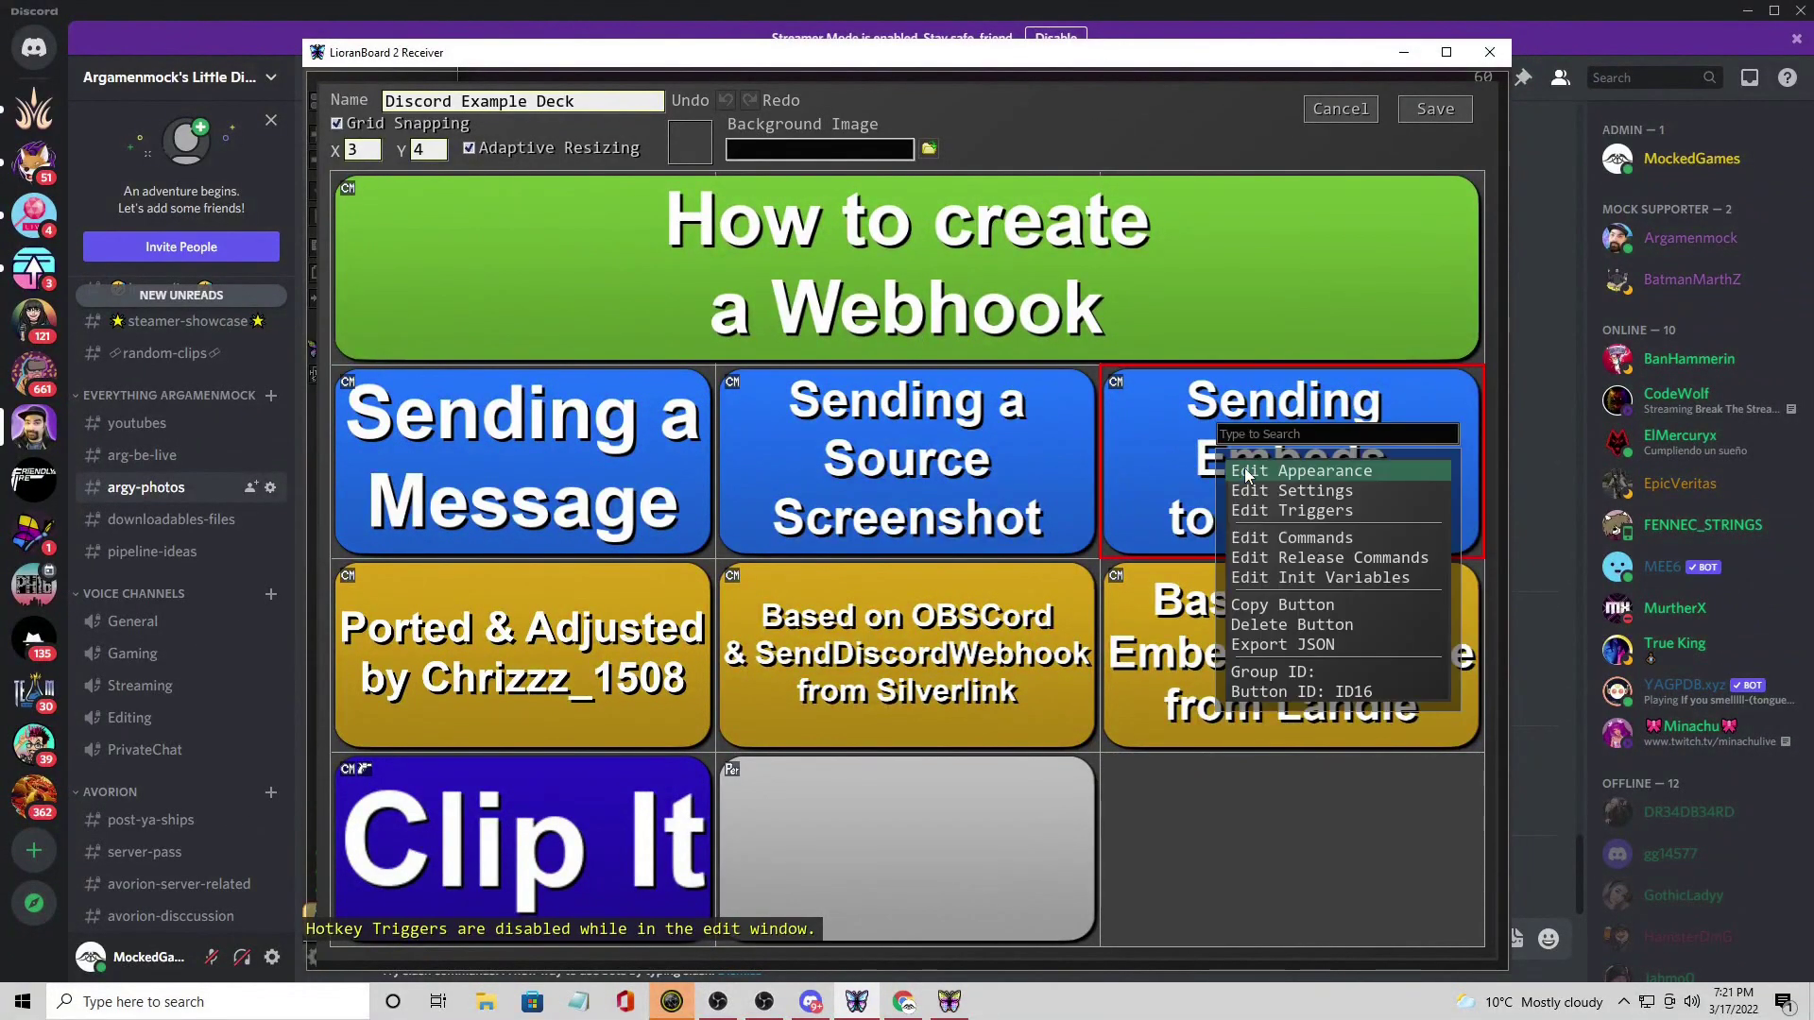
{"action": "left_click", "coordinate": [1294, 540]}
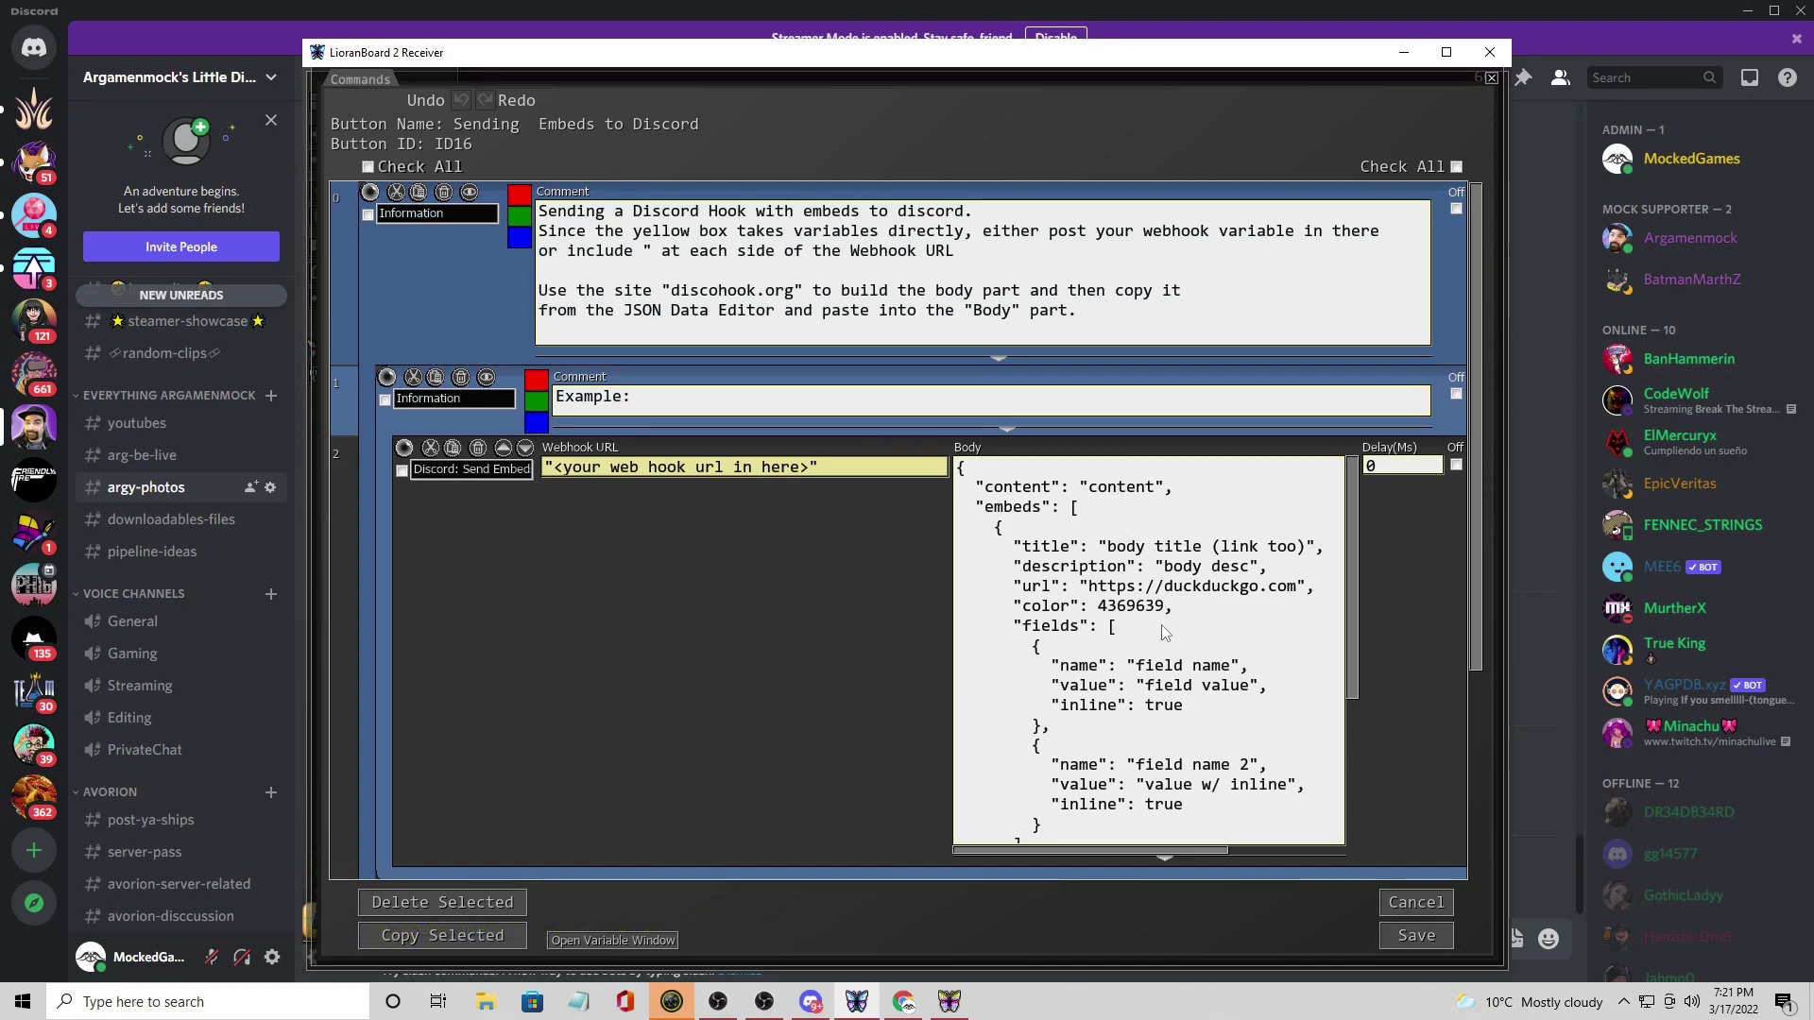
Review the Discord: Send Embeds webhook-and-JSON command and save it.
{"action": "scroll", "coordinate": [1125, 664], "scroll_direction": "down", "scroll_amount": 2}
{"action": "scroll", "coordinate": [1124, 664], "scroll_direction": "up", "scroll_amount": 1}
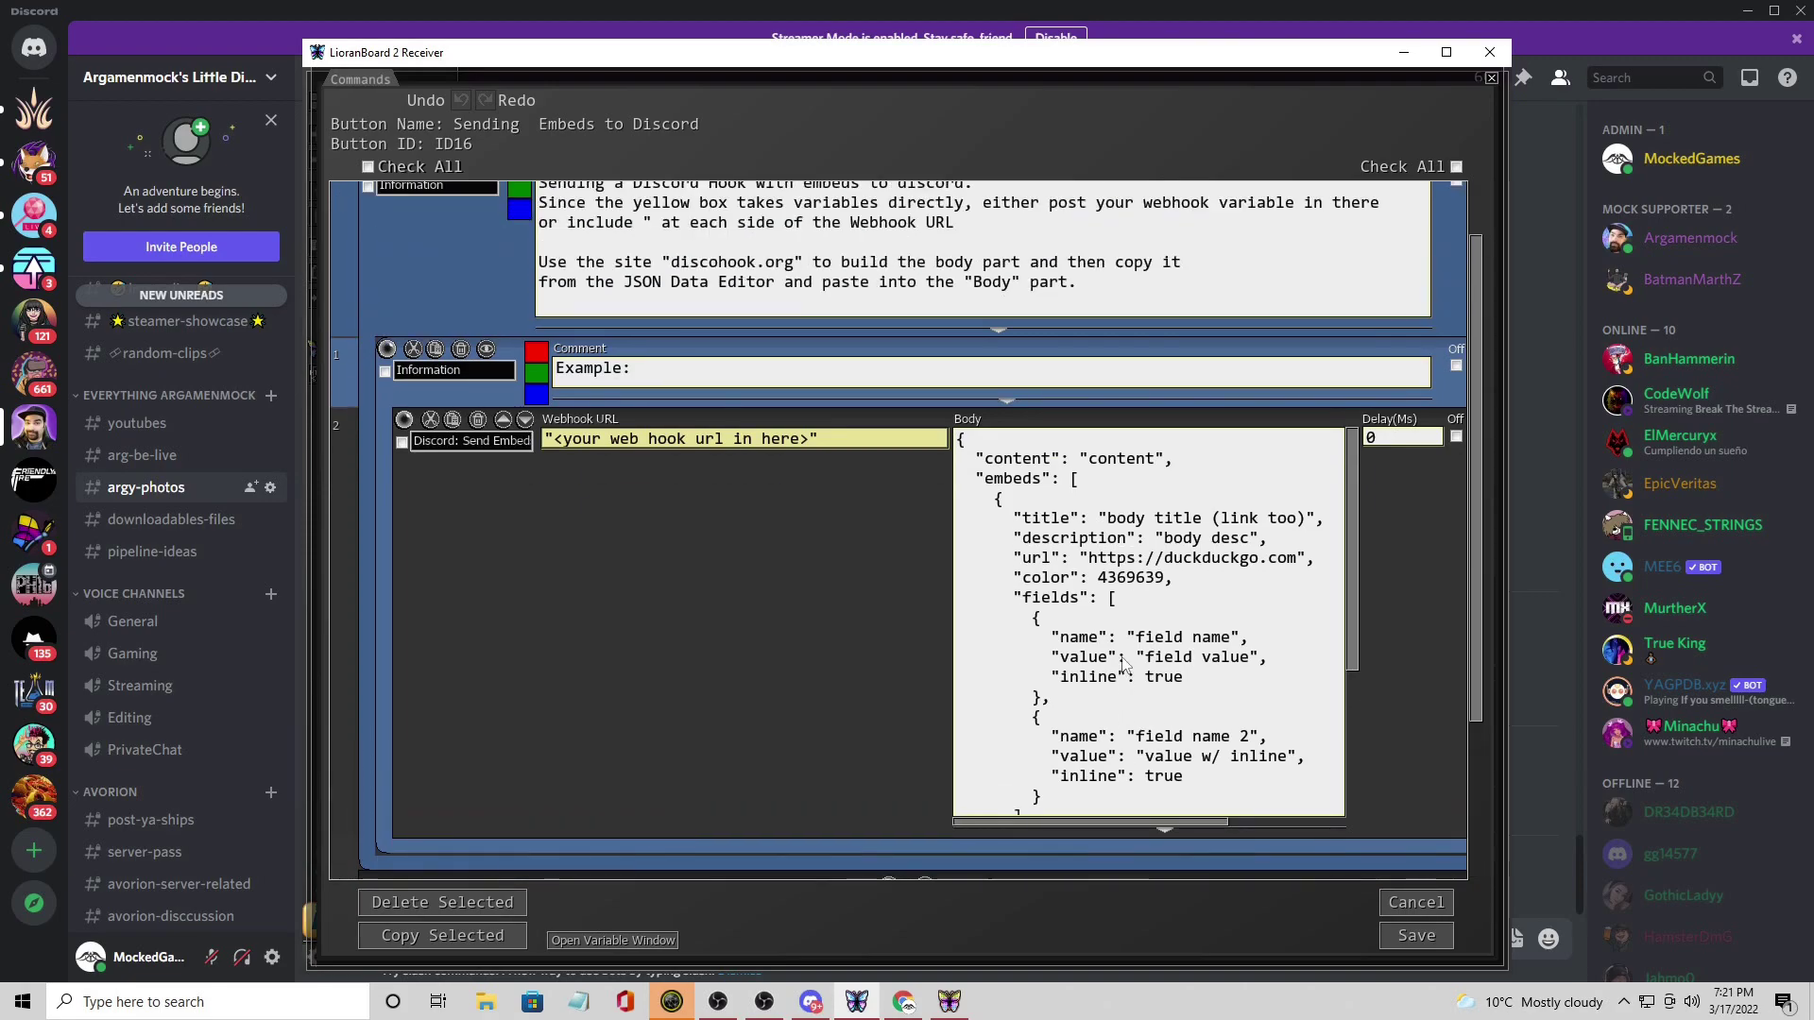
{"action": "scroll", "coordinate": [1167, 652], "scroll_direction": "up", "scroll_amount": 1}
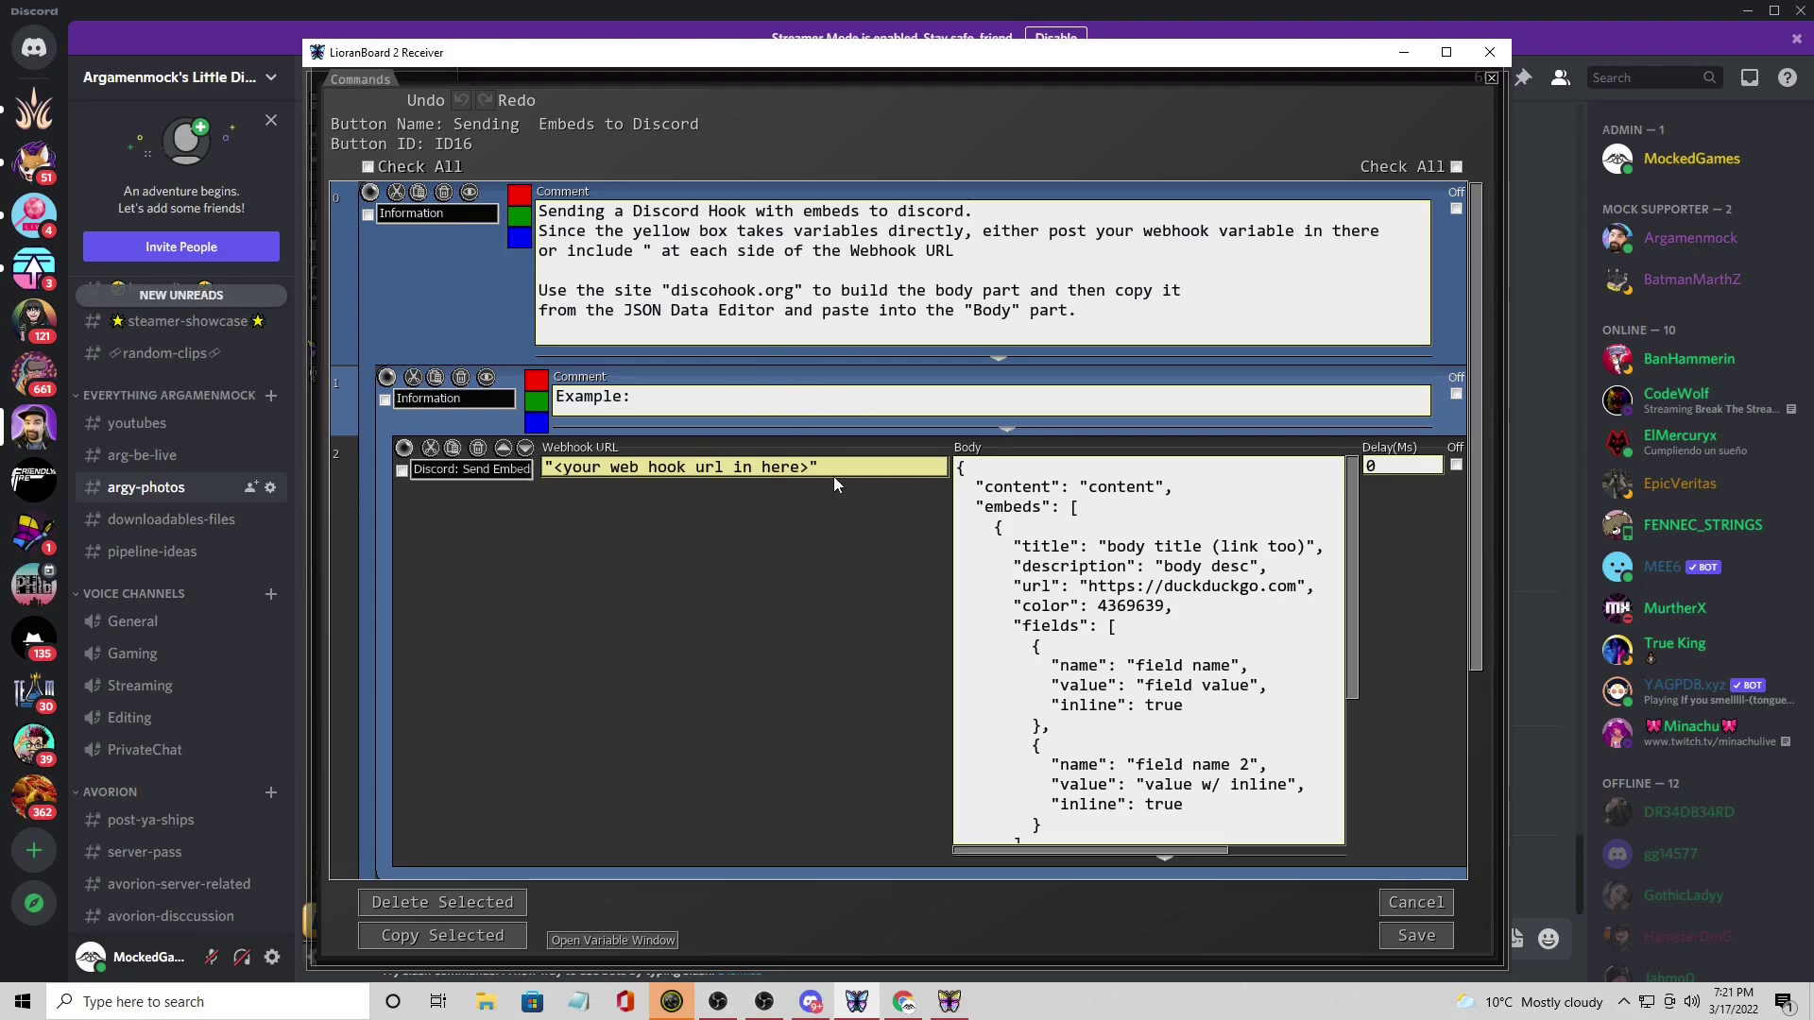
{"action": "left_click", "coordinate": [1402, 941]}
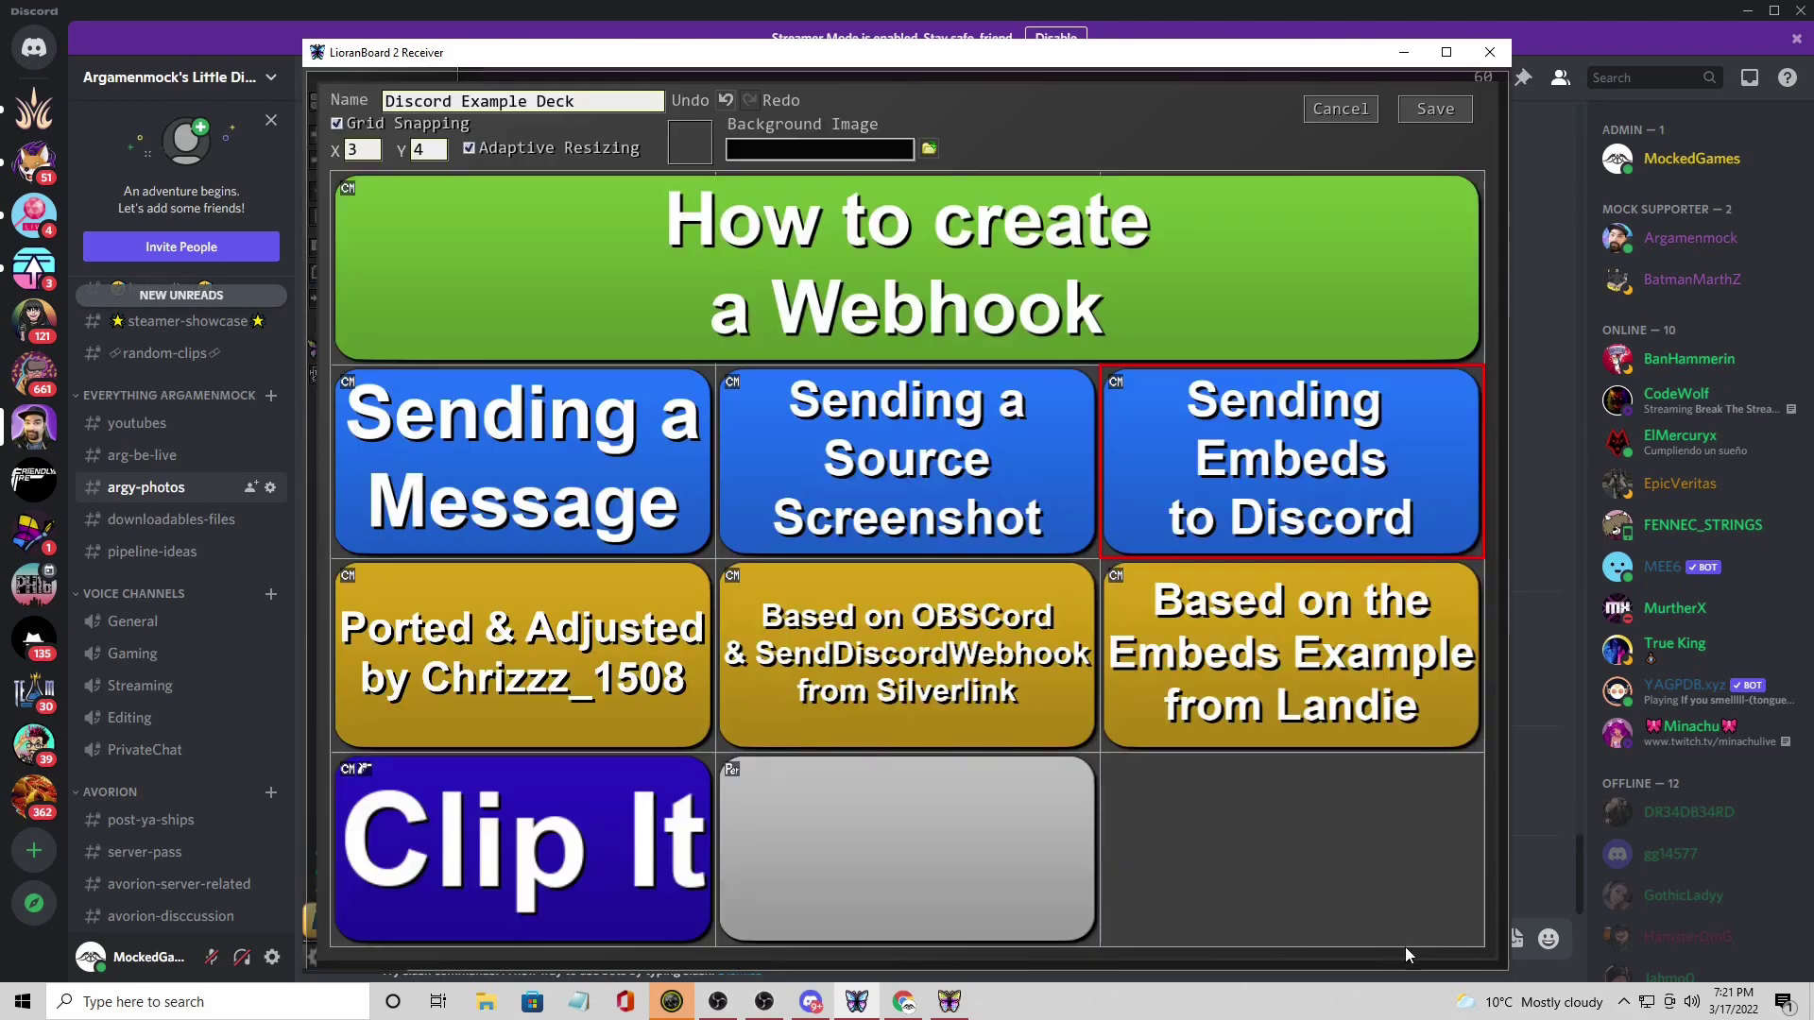
Review and save the Clip It button's !clip Twitch Chat trigger, then open its commands.
{"action": "right_click", "coordinate": [631, 840]}
{"action": "left_click", "coordinate": [652, 660]}
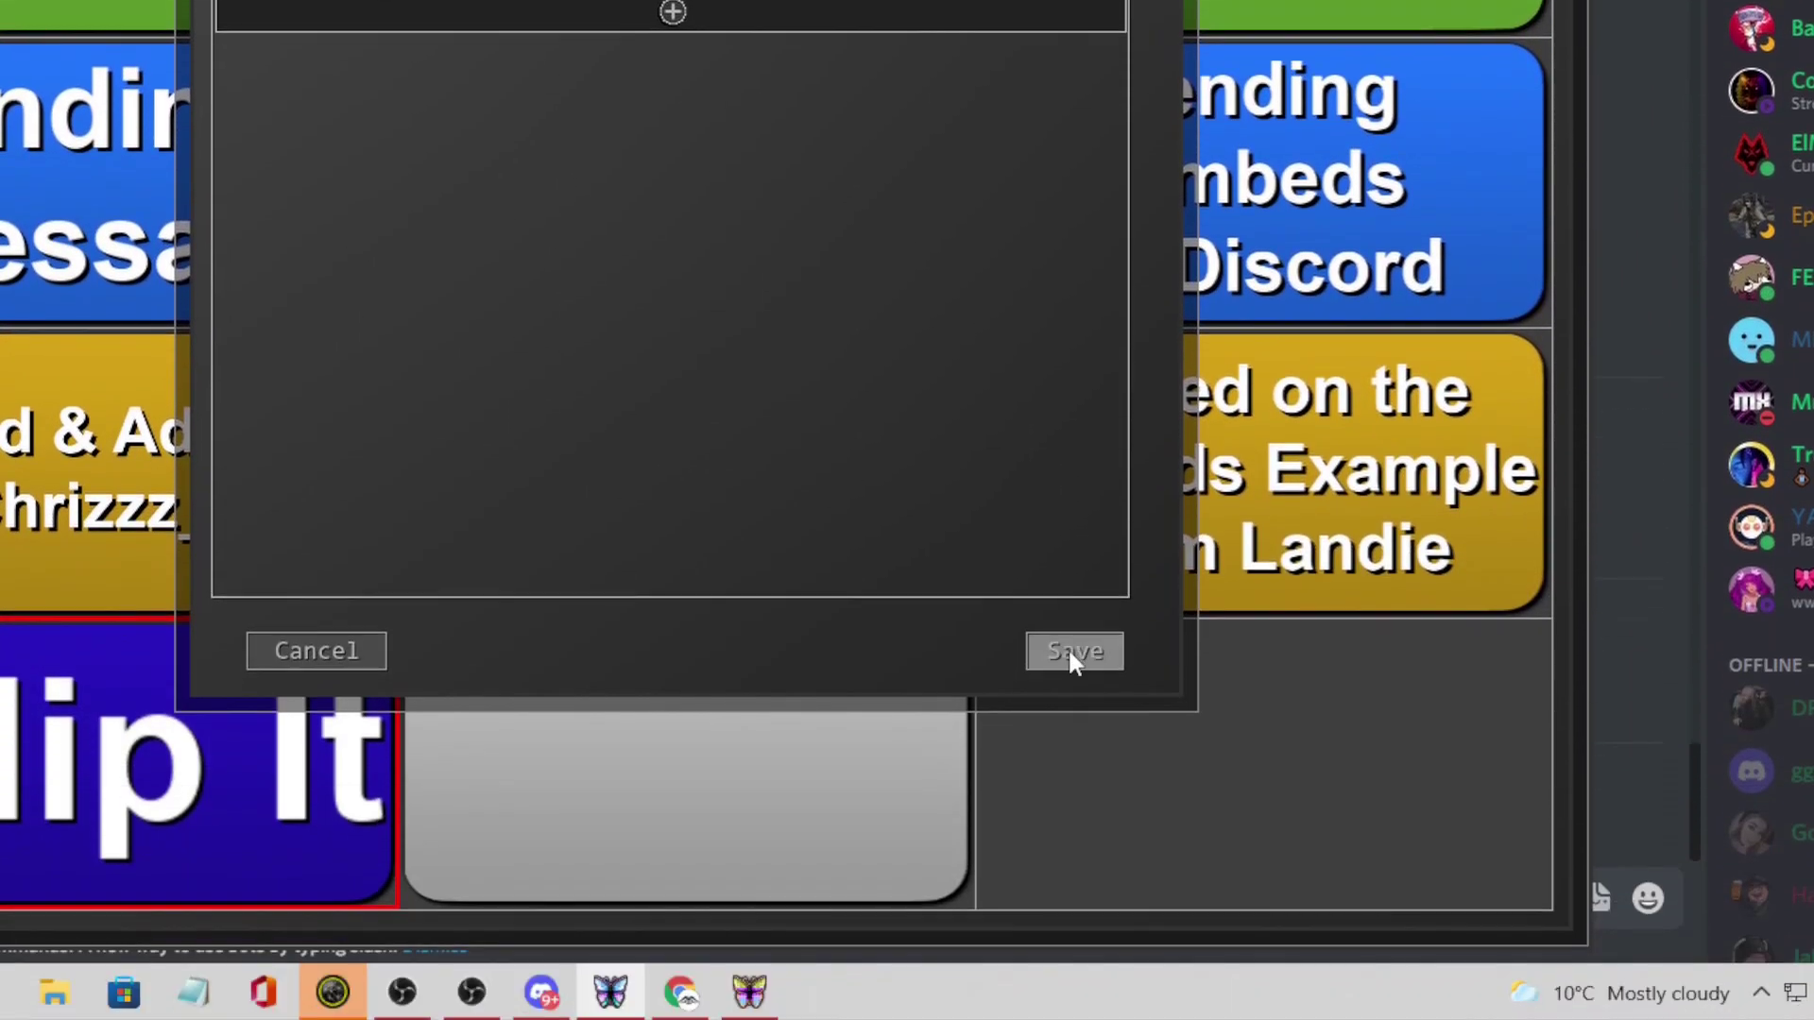
{"action": "left_click", "coordinate": [1072, 660]}
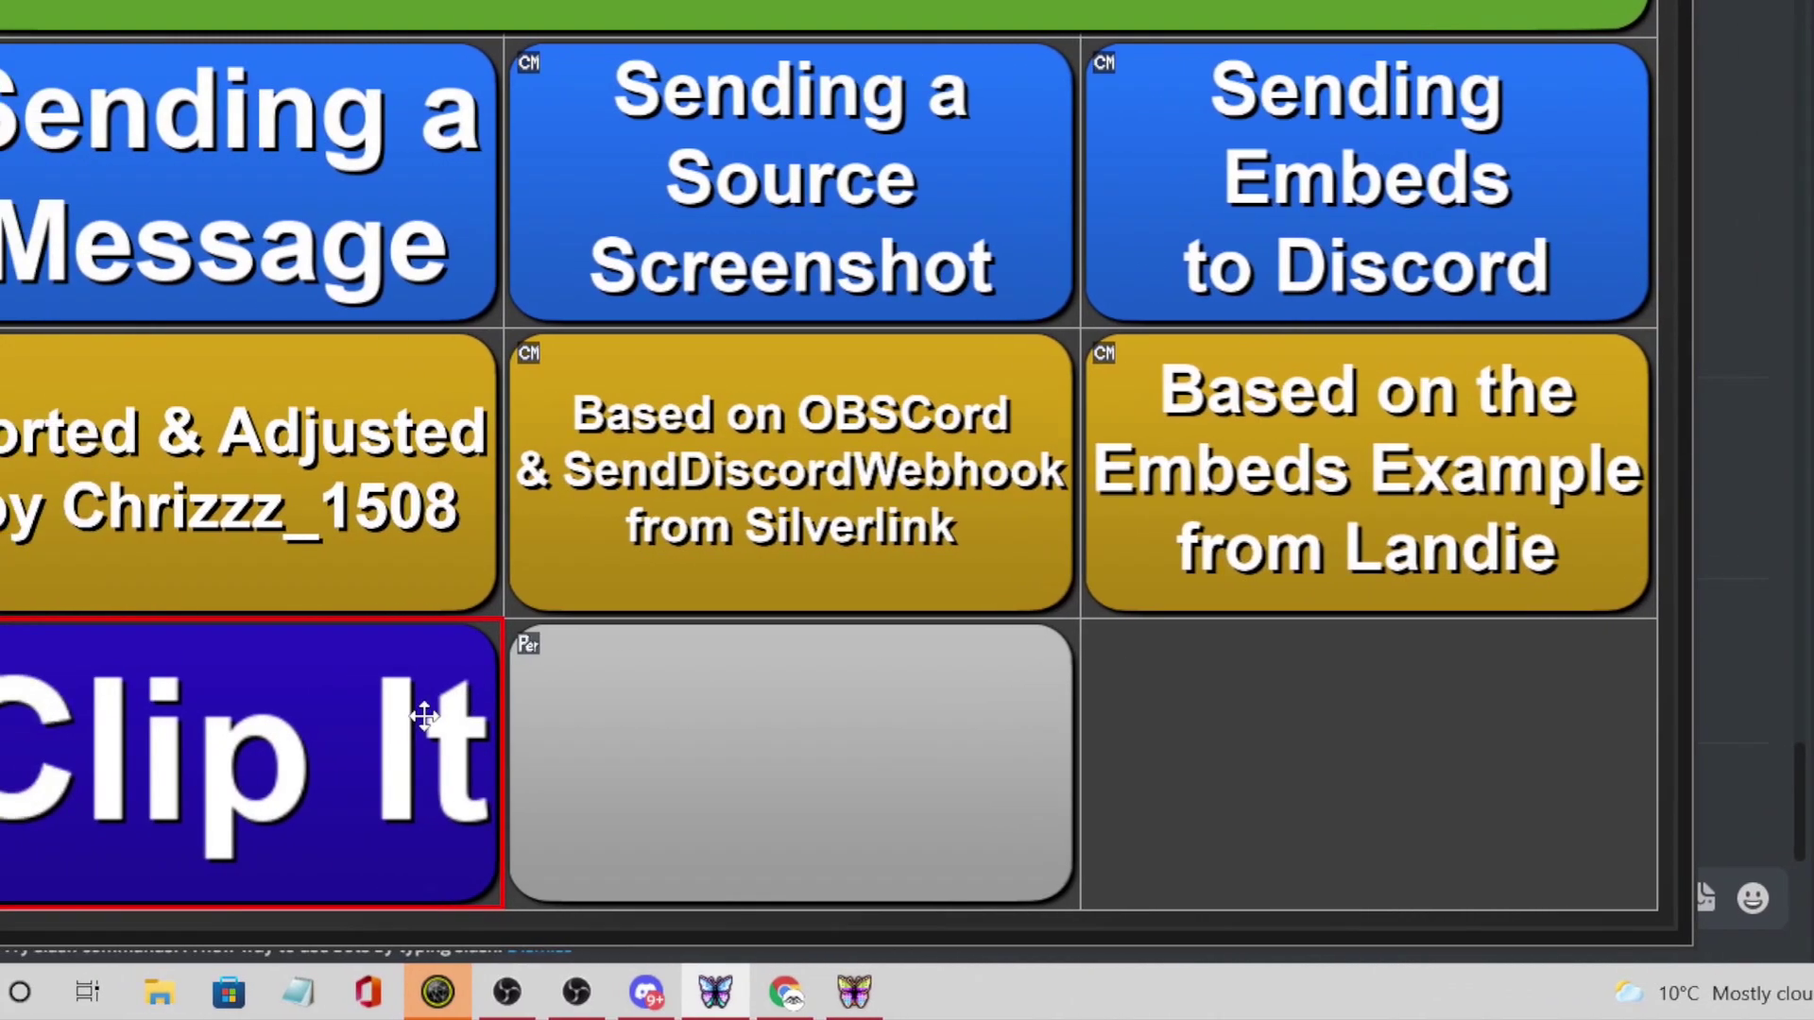
{"action": "right_click", "coordinate": [416, 704]}
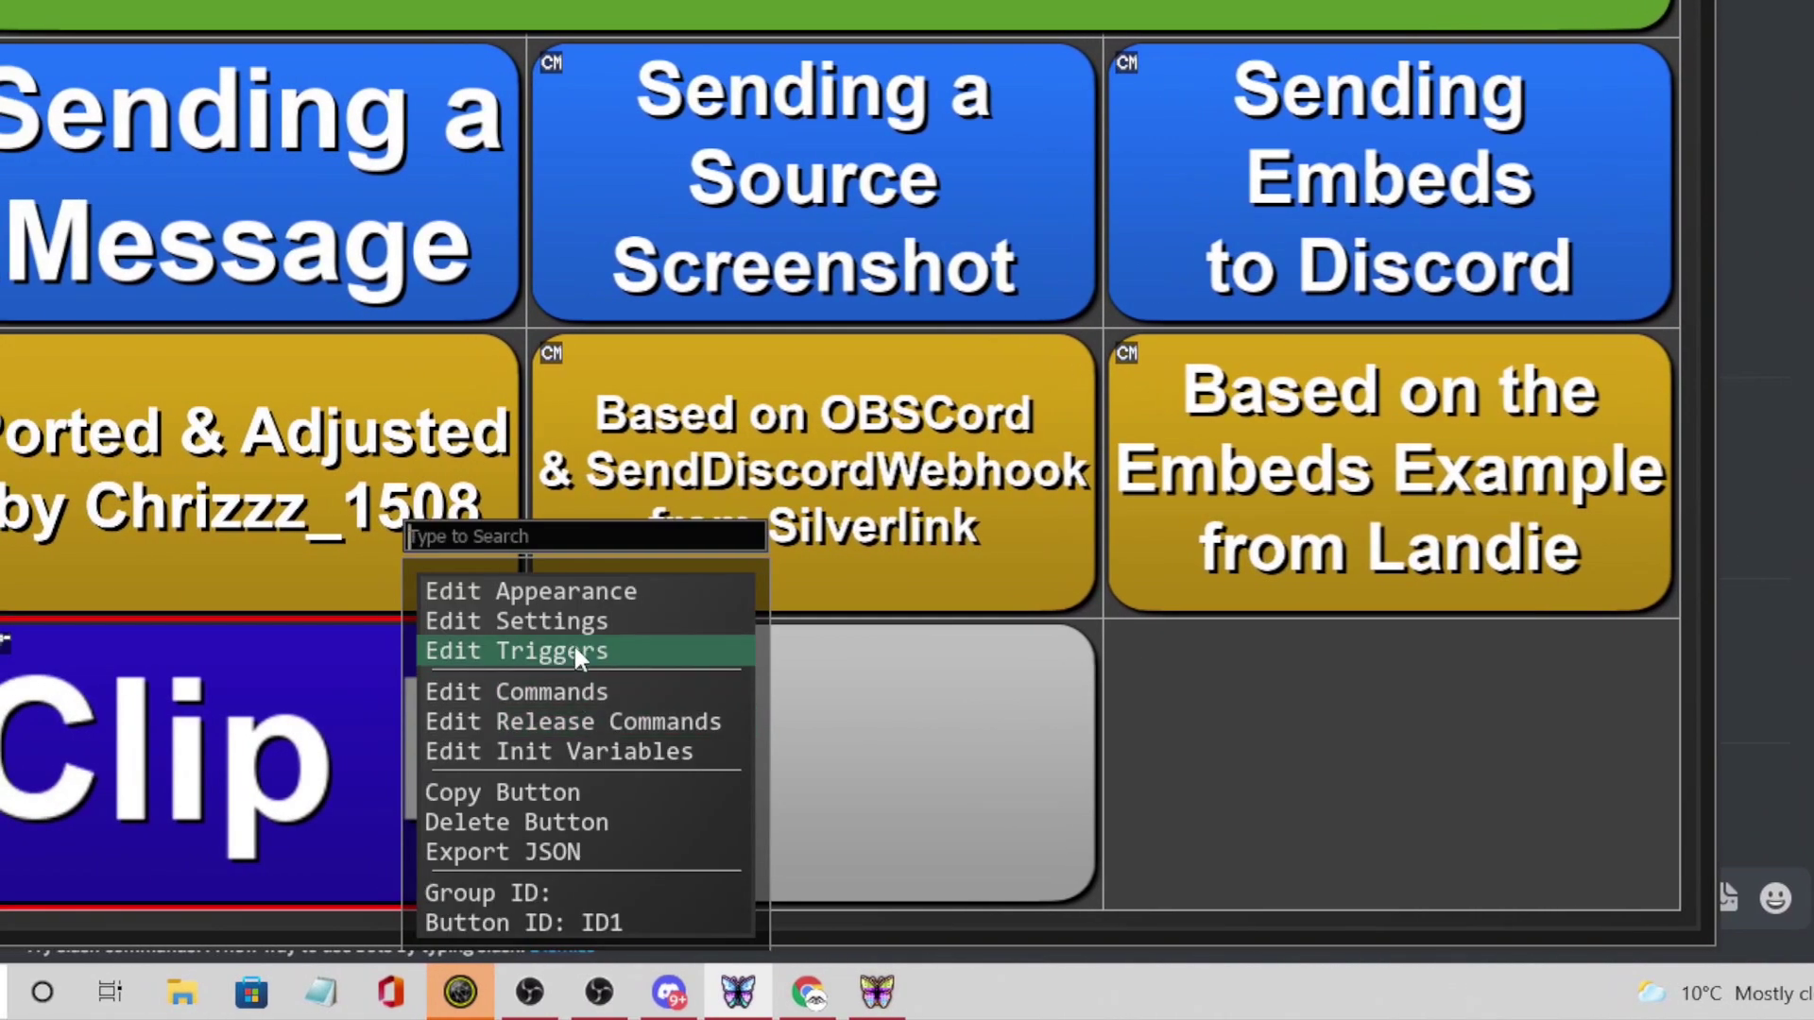
{"action": "left_click", "coordinate": [575, 691]}
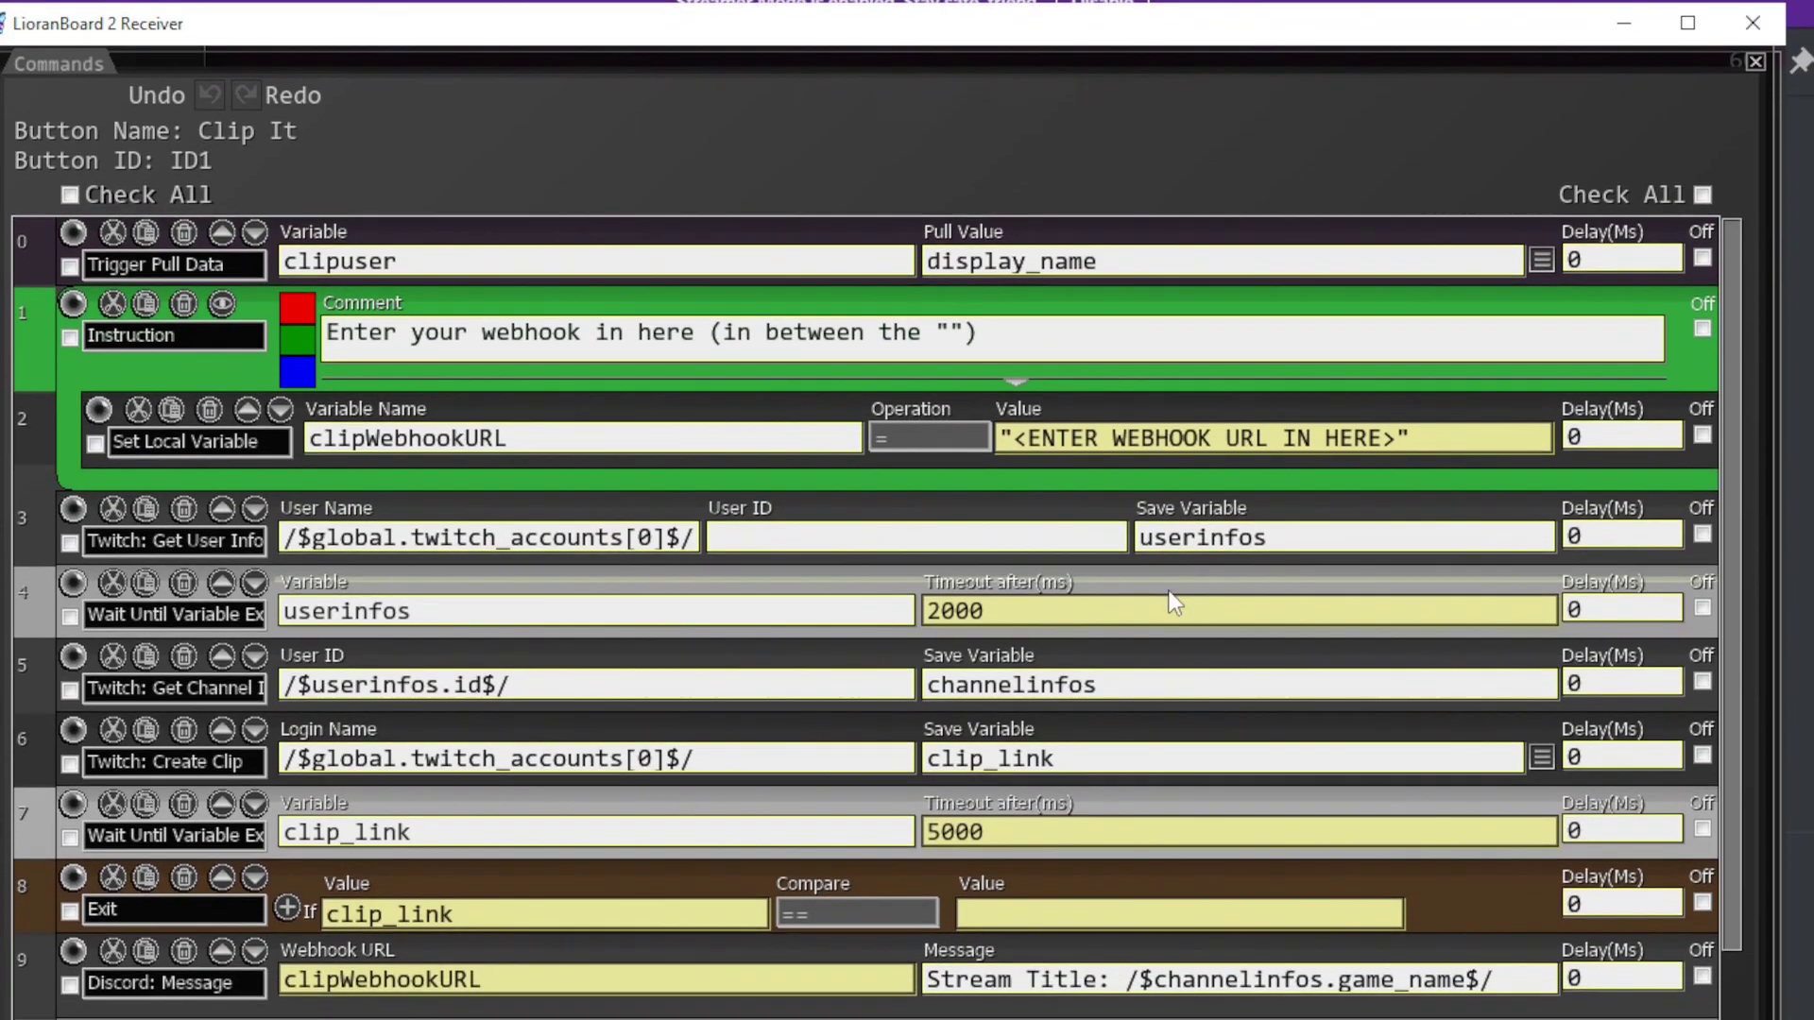
Scroll through the Clip It commands: Set Local Variable, Twitch: Create Clip, Discord: Message.
{"action": "scroll", "coordinate": [1115, 591], "scroll_direction": "down", "scroll_amount": 1}
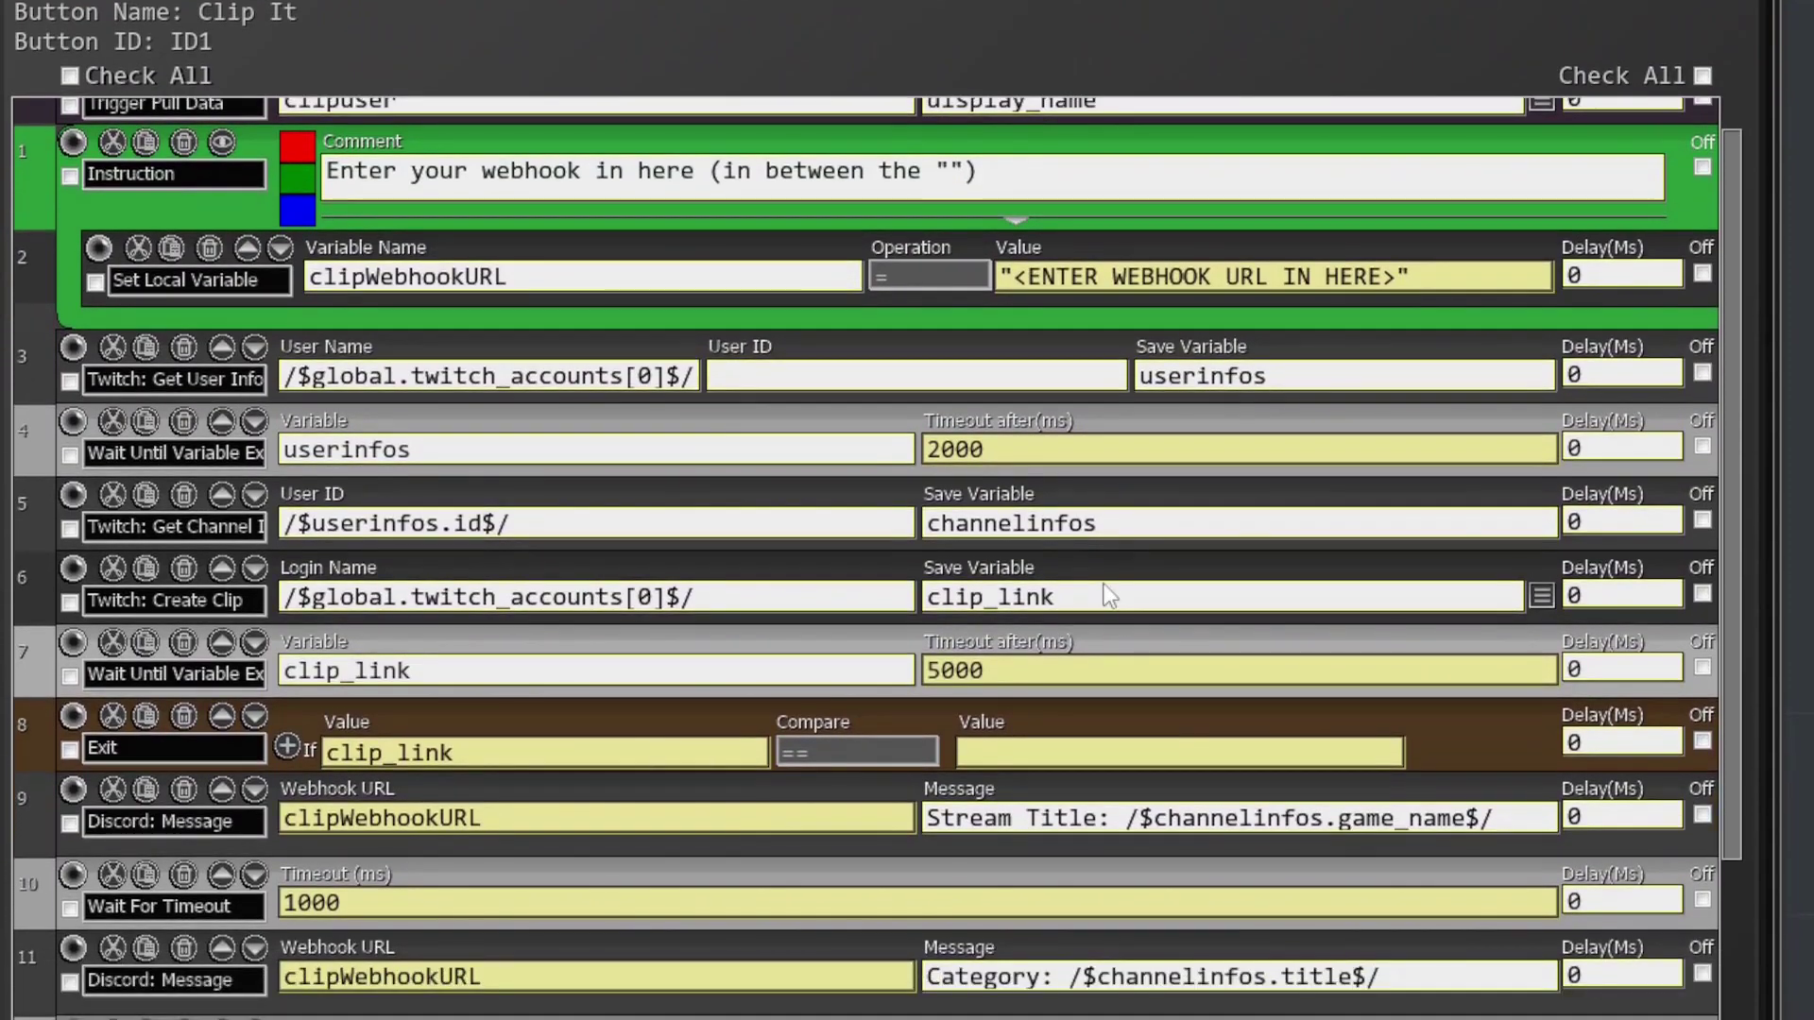
{"action": "scroll", "coordinate": [1107, 596], "scroll_direction": "down", "scroll_amount": 3}
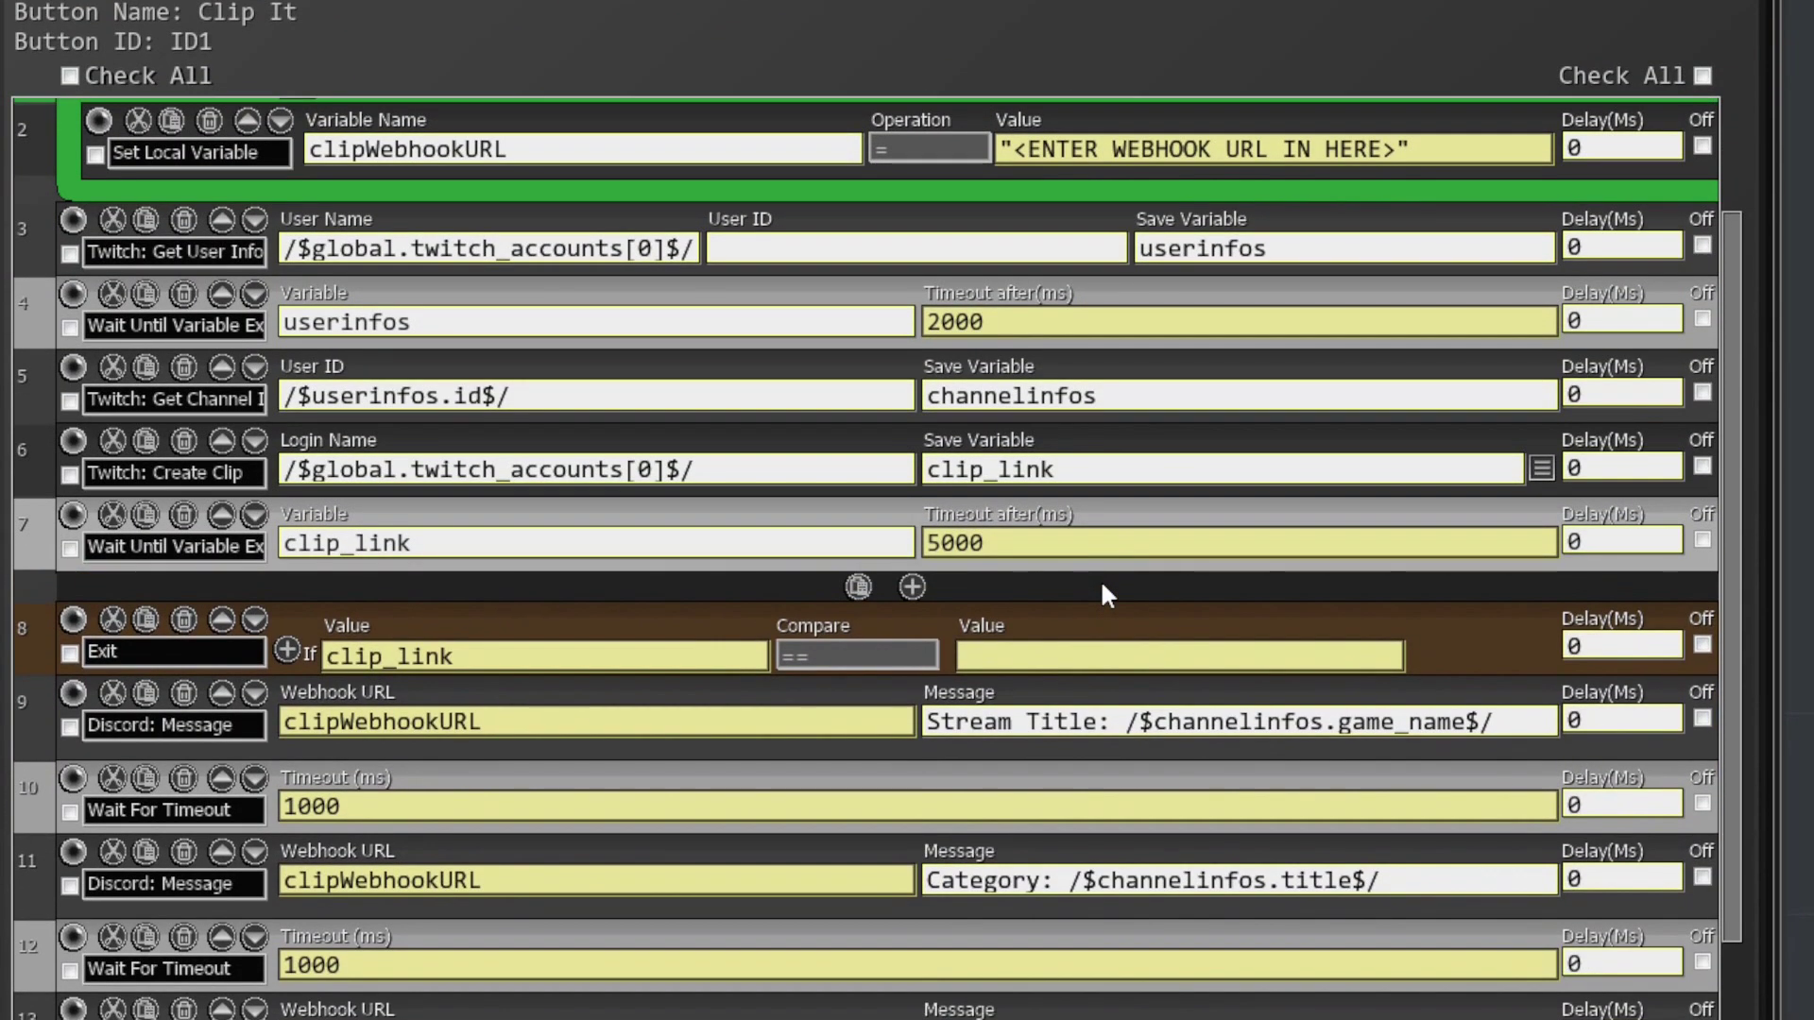
{"action": "scroll", "coordinate": [1102, 586], "scroll_direction": "down", "scroll_amount": 6}
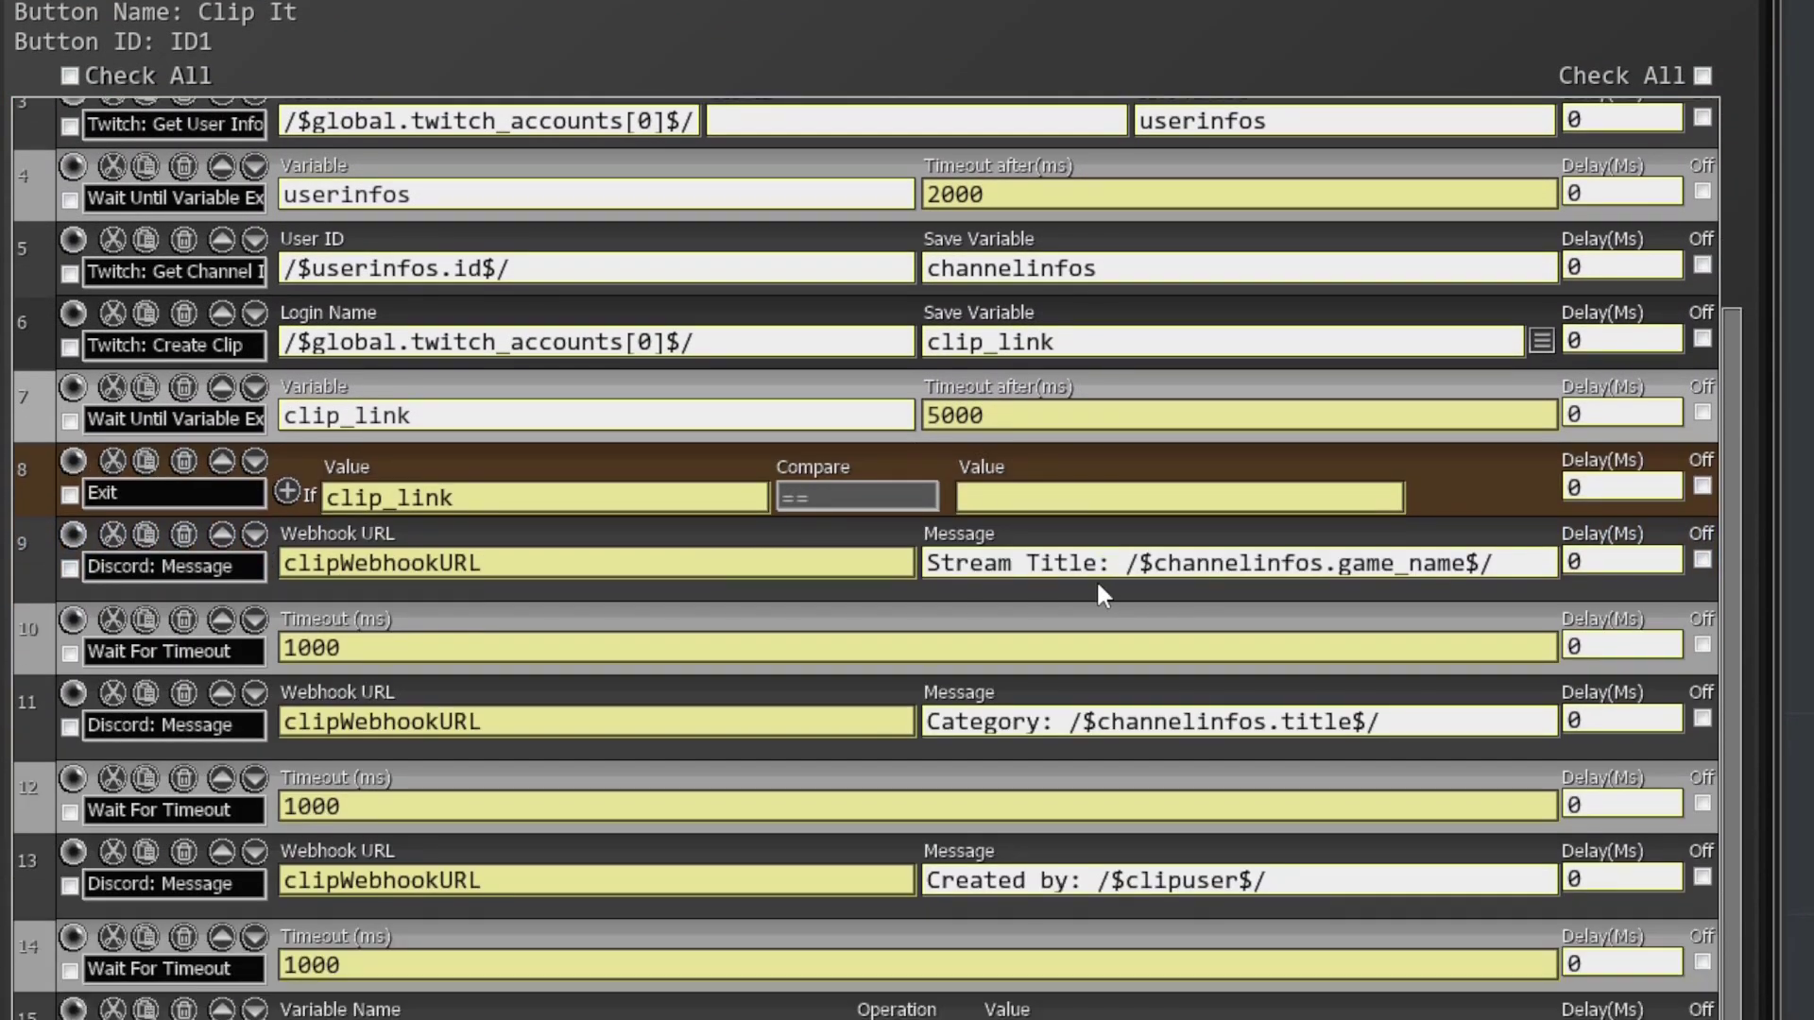
{"action": "scroll", "coordinate": [1101, 593], "scroll_direction": "down", "scroll_amount": 1}
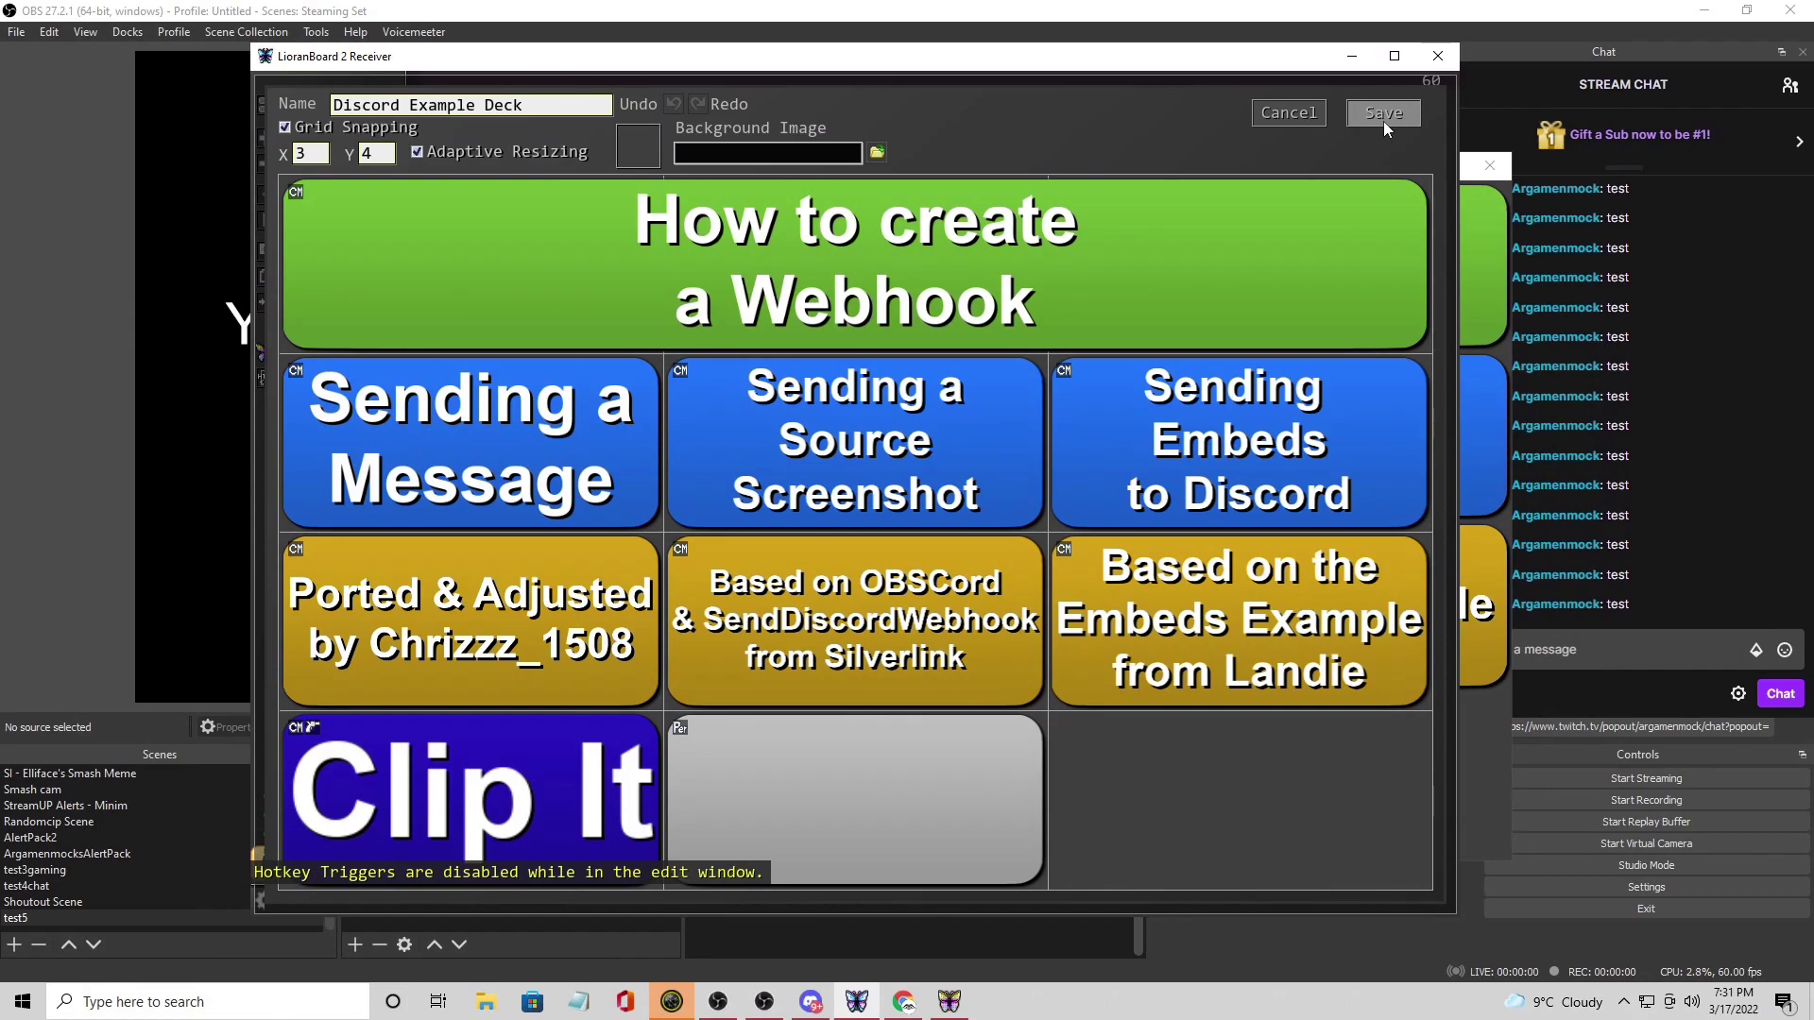
Save the Discord Example Deck and switch to OBS Studio.
{"action": "left_click", "coordinate": [1383, 121]}
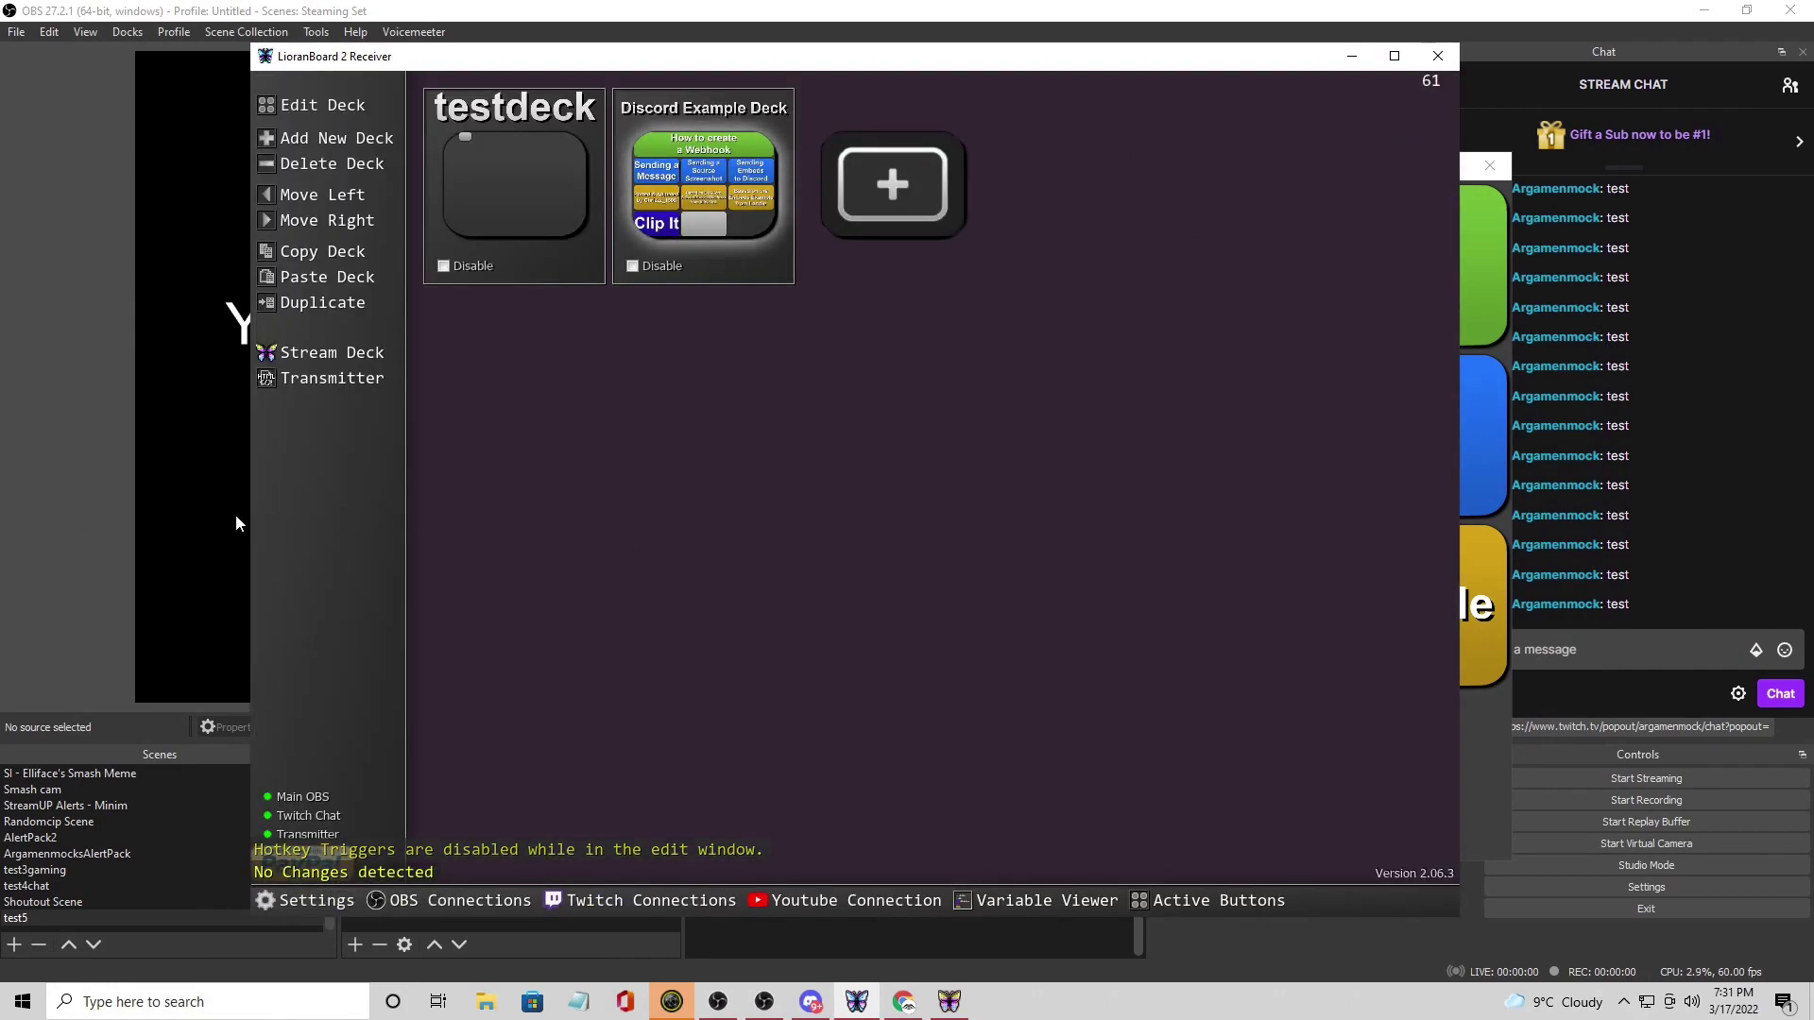
{"action": "left_click", "coordinate": [89, 555]}
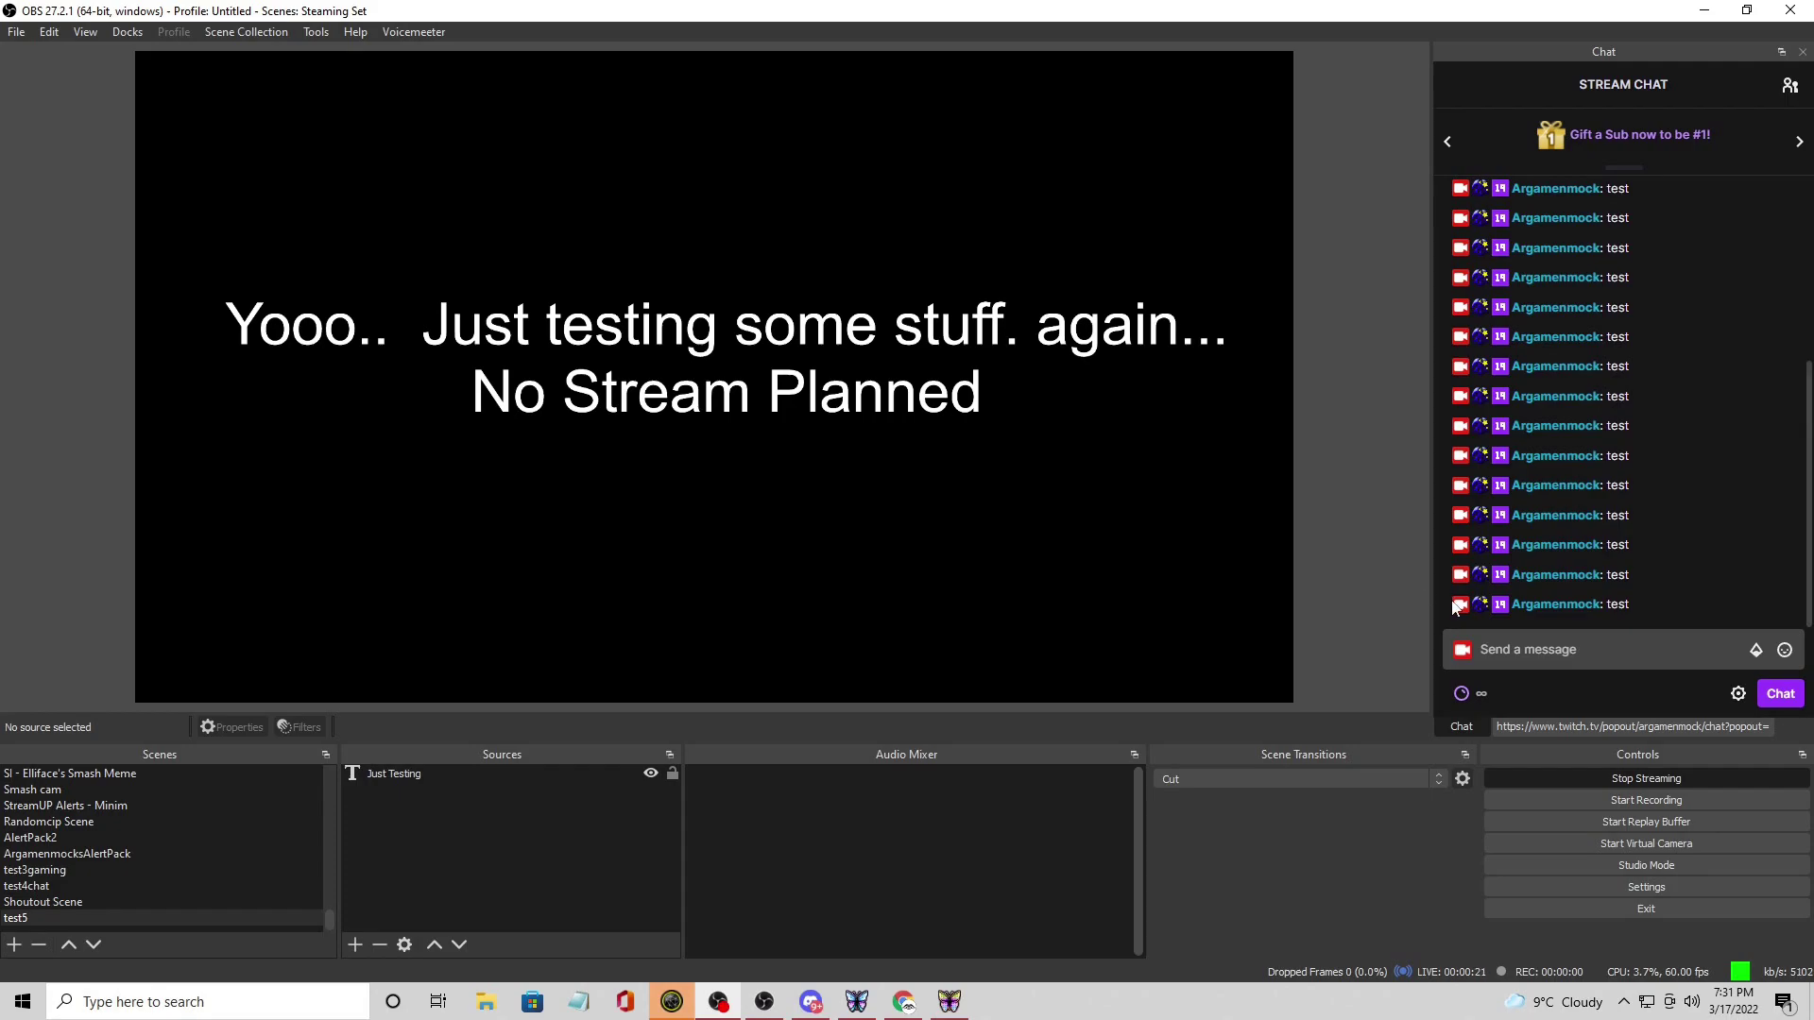
Send !clip in the stream chat and check Discord for the posted clip.
{"action": "left_click", "coordinate": [1482, 650]}
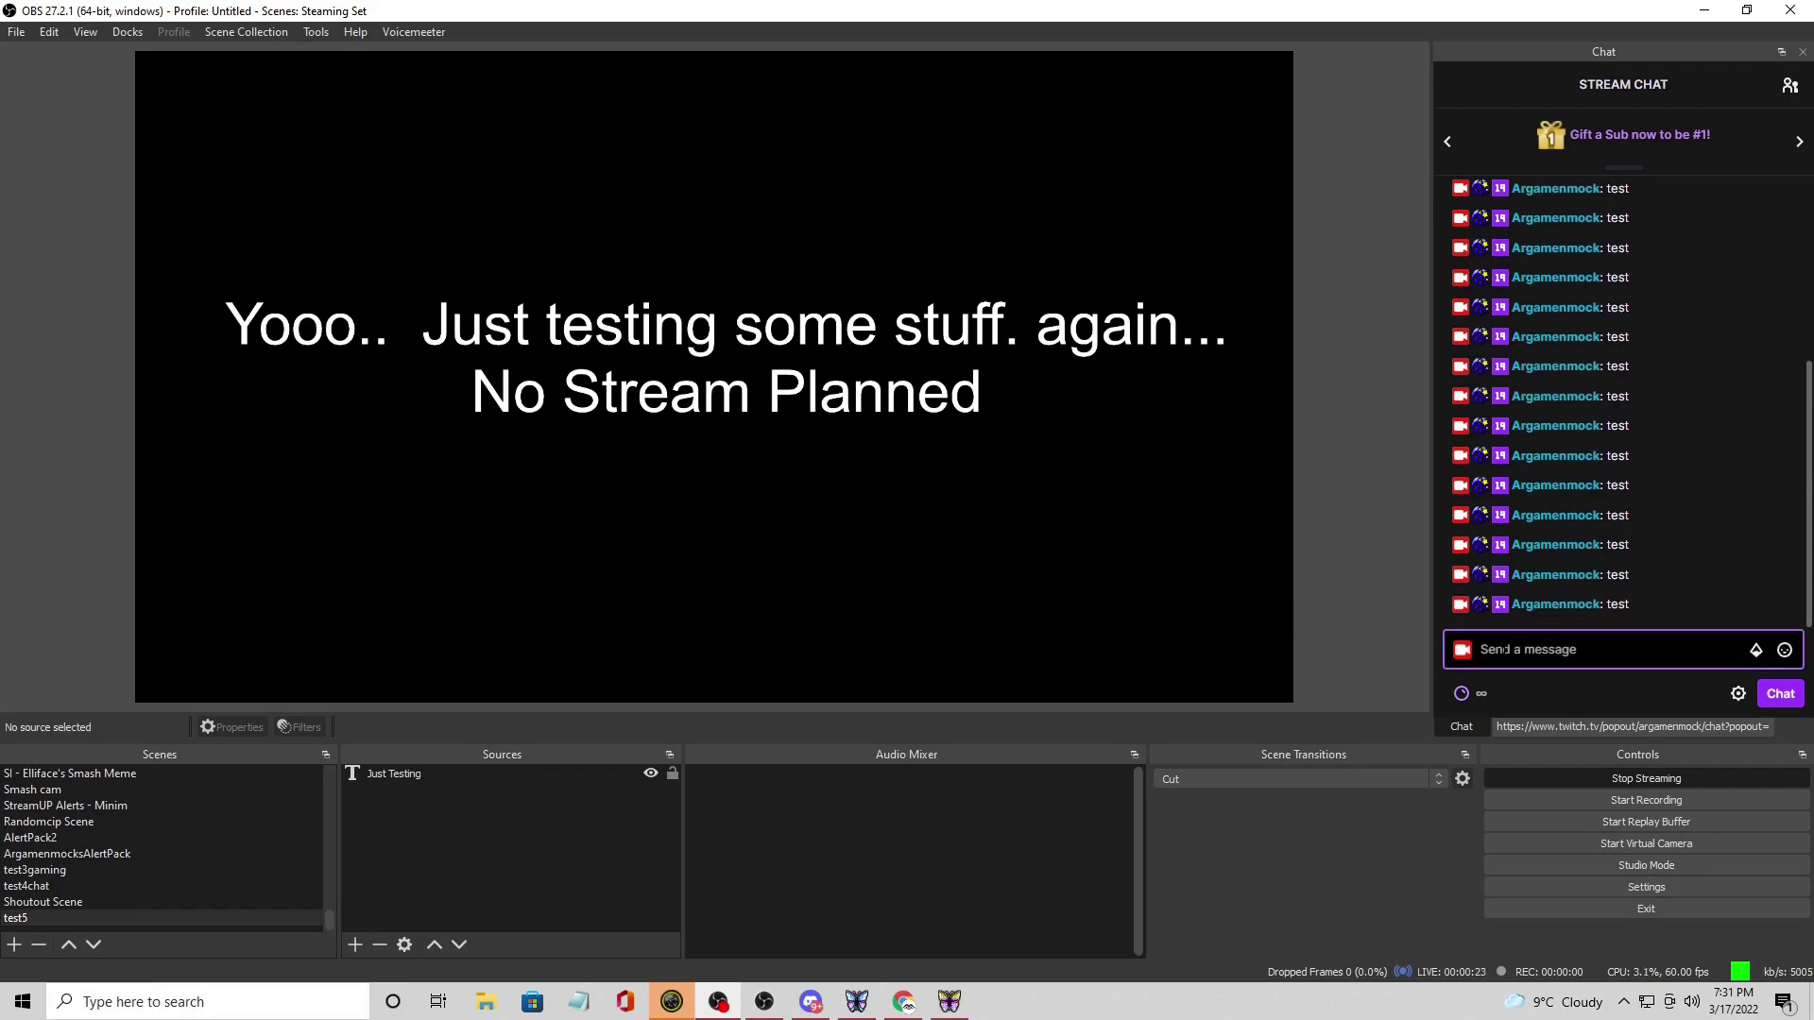
{"action": "type", "text": "!clip"}
{"action": "key", "text": "Return"}
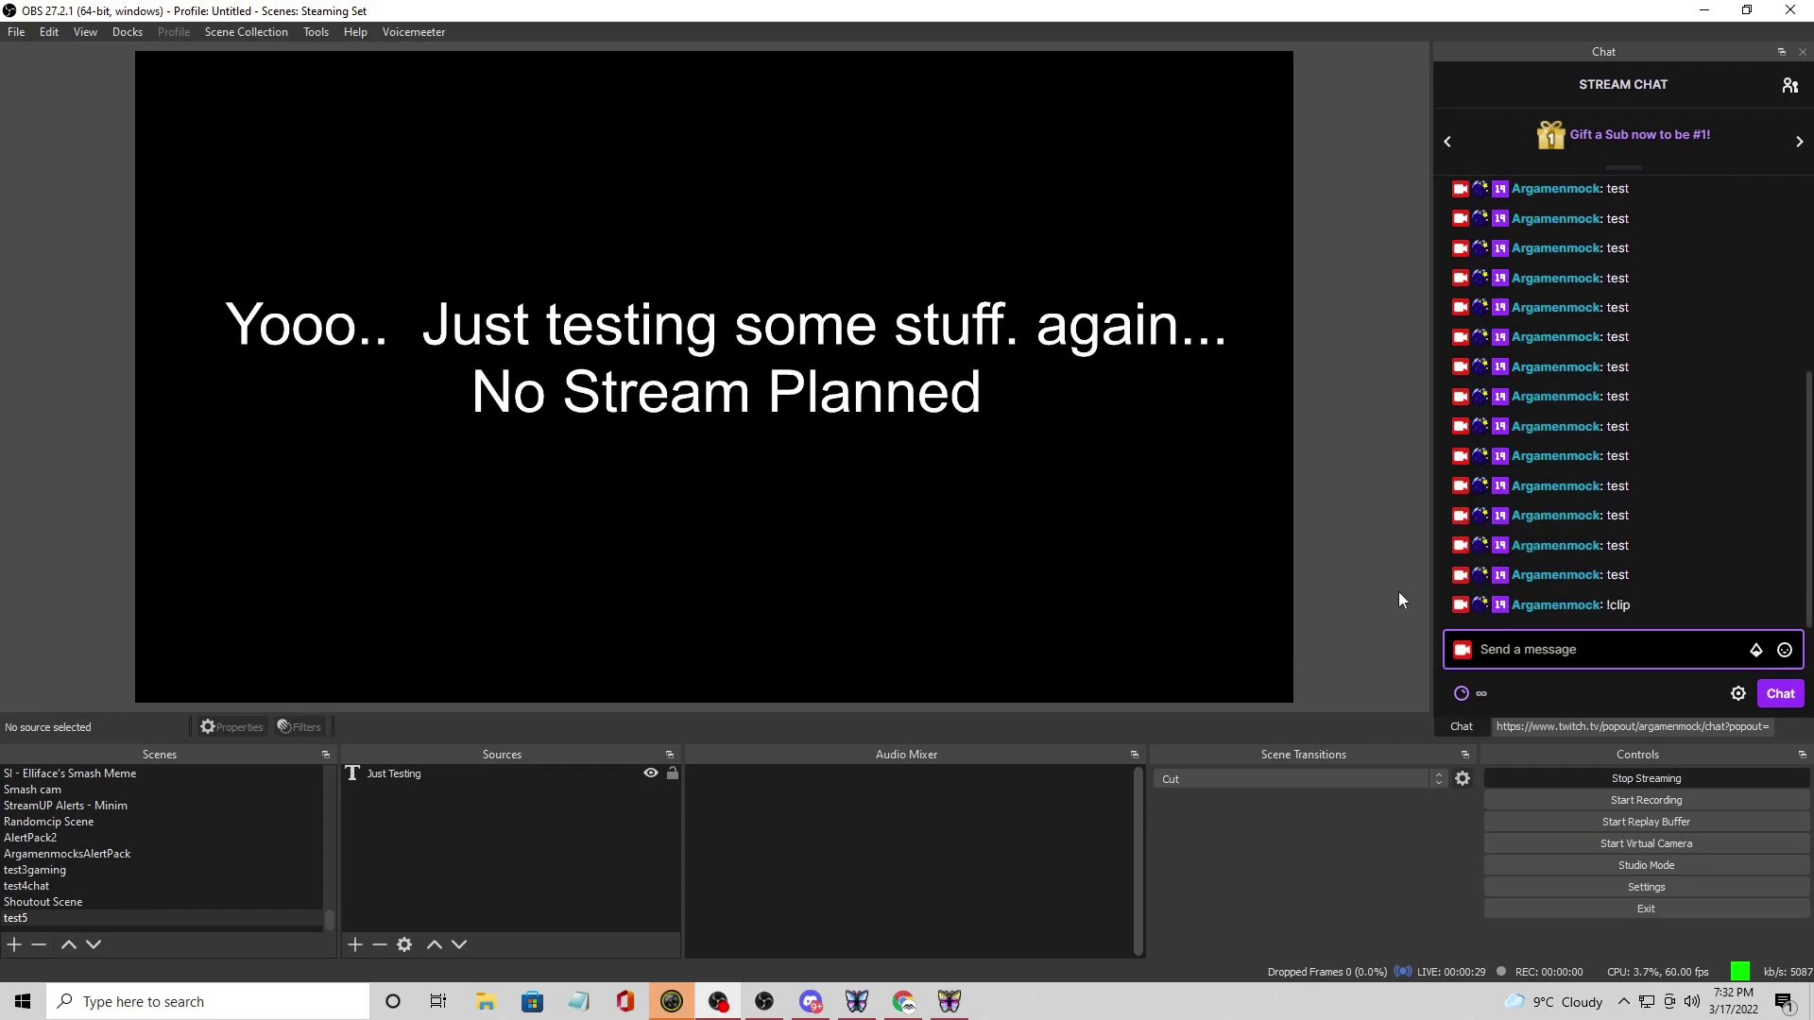
{"action": "left_click", "coordinate": [812, 1003]}
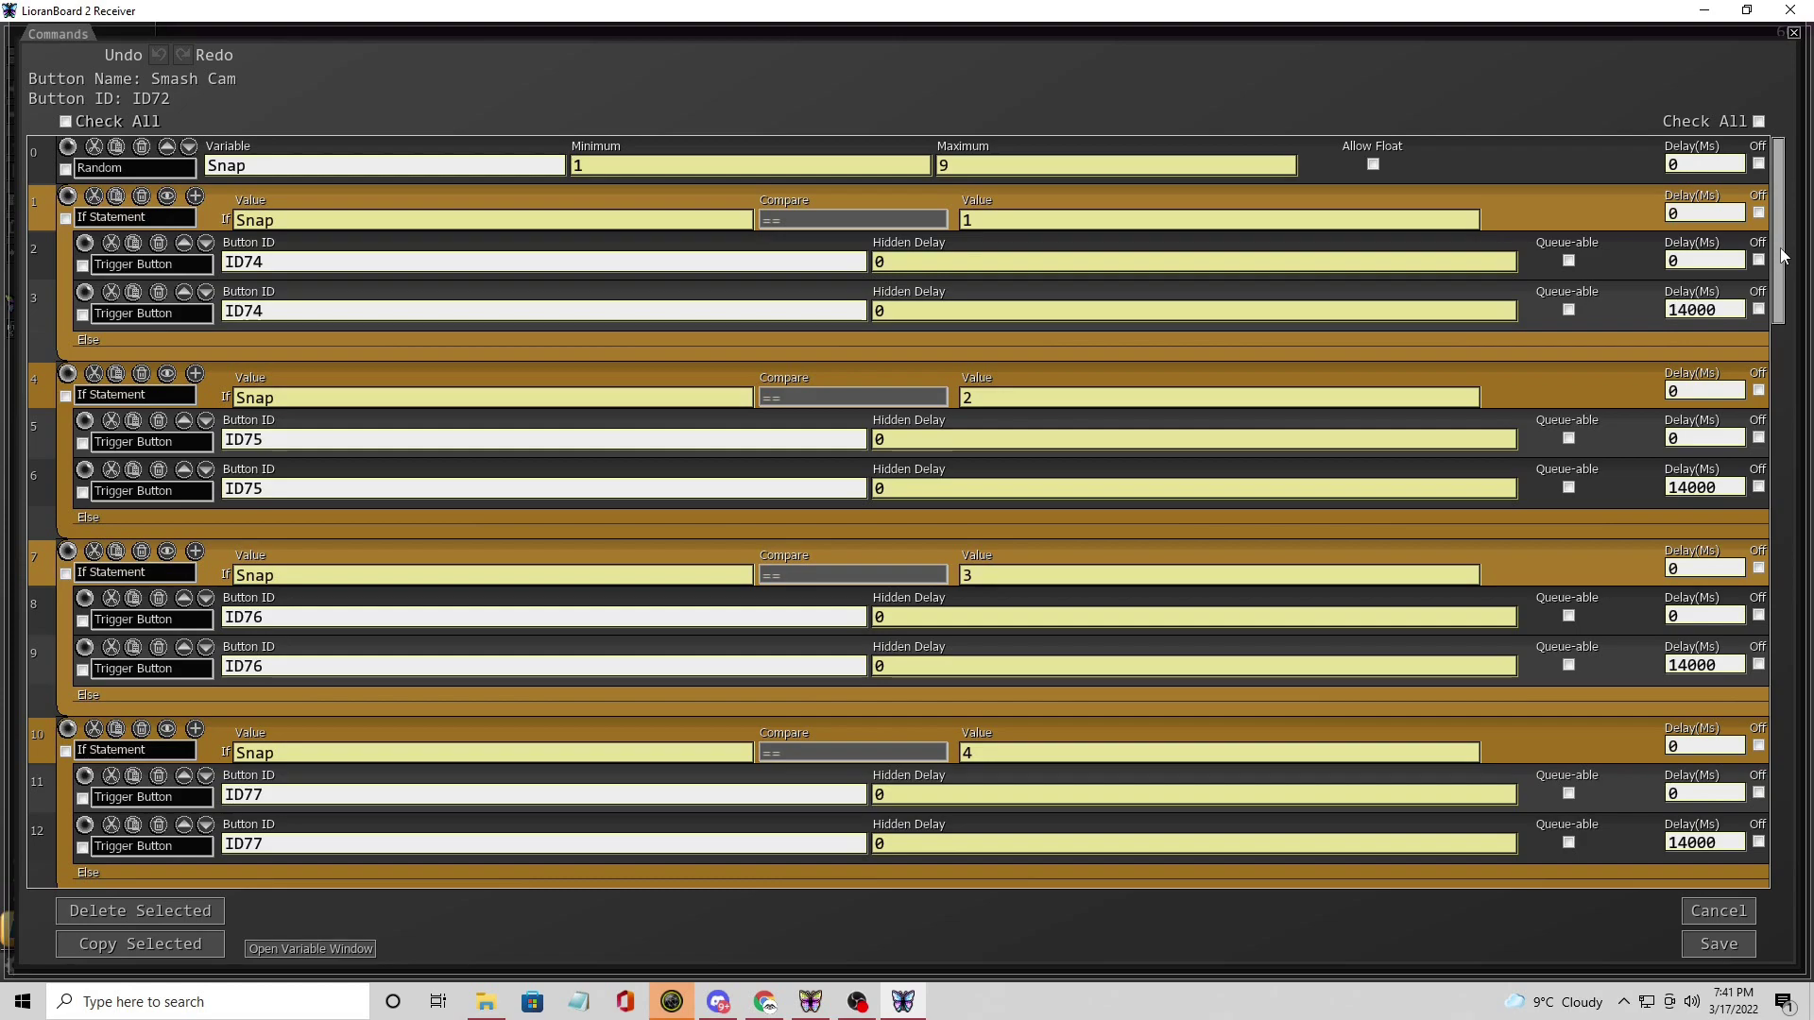
Scroll the Smash Cam command list down to the Discord: Source Screenshot row.
{"action": "left_click_drag", "start_coordinate": [1784, 256], "coordinate": [1806, 713]}
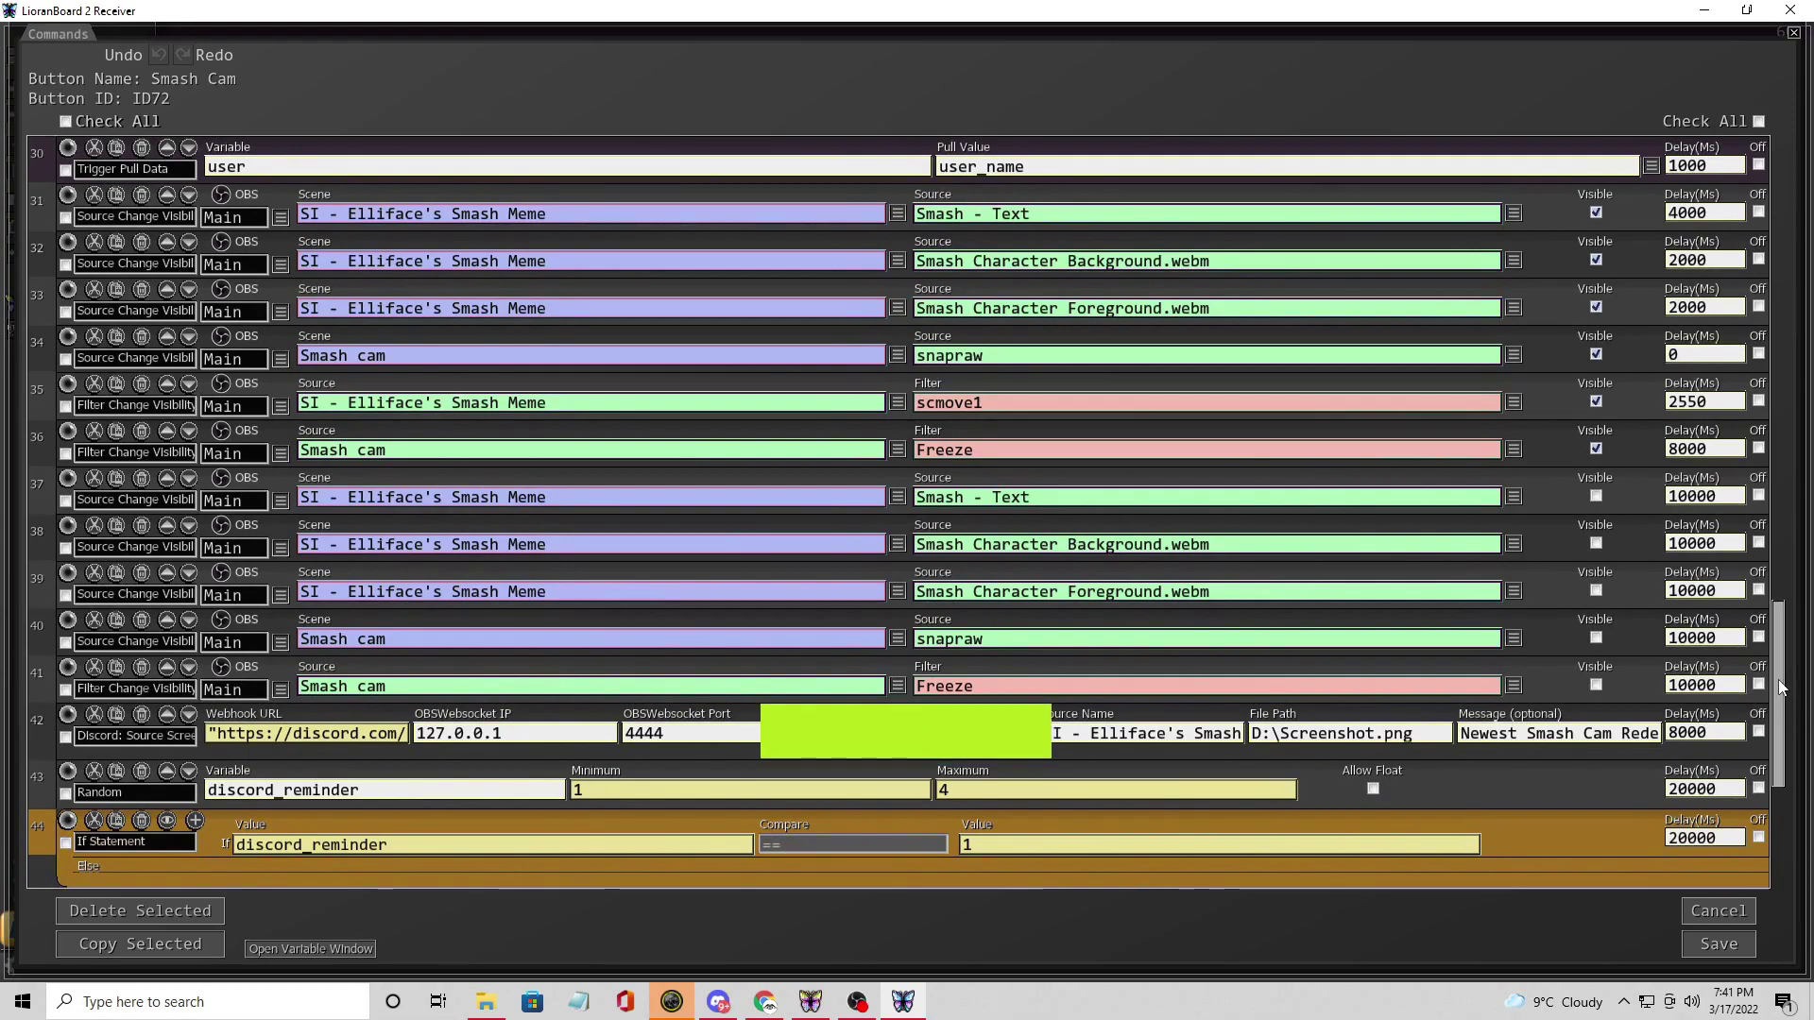
{"action": "left_click_drag", "start_coordinate": [1780, 687], "coordinate": [1777, 705]}
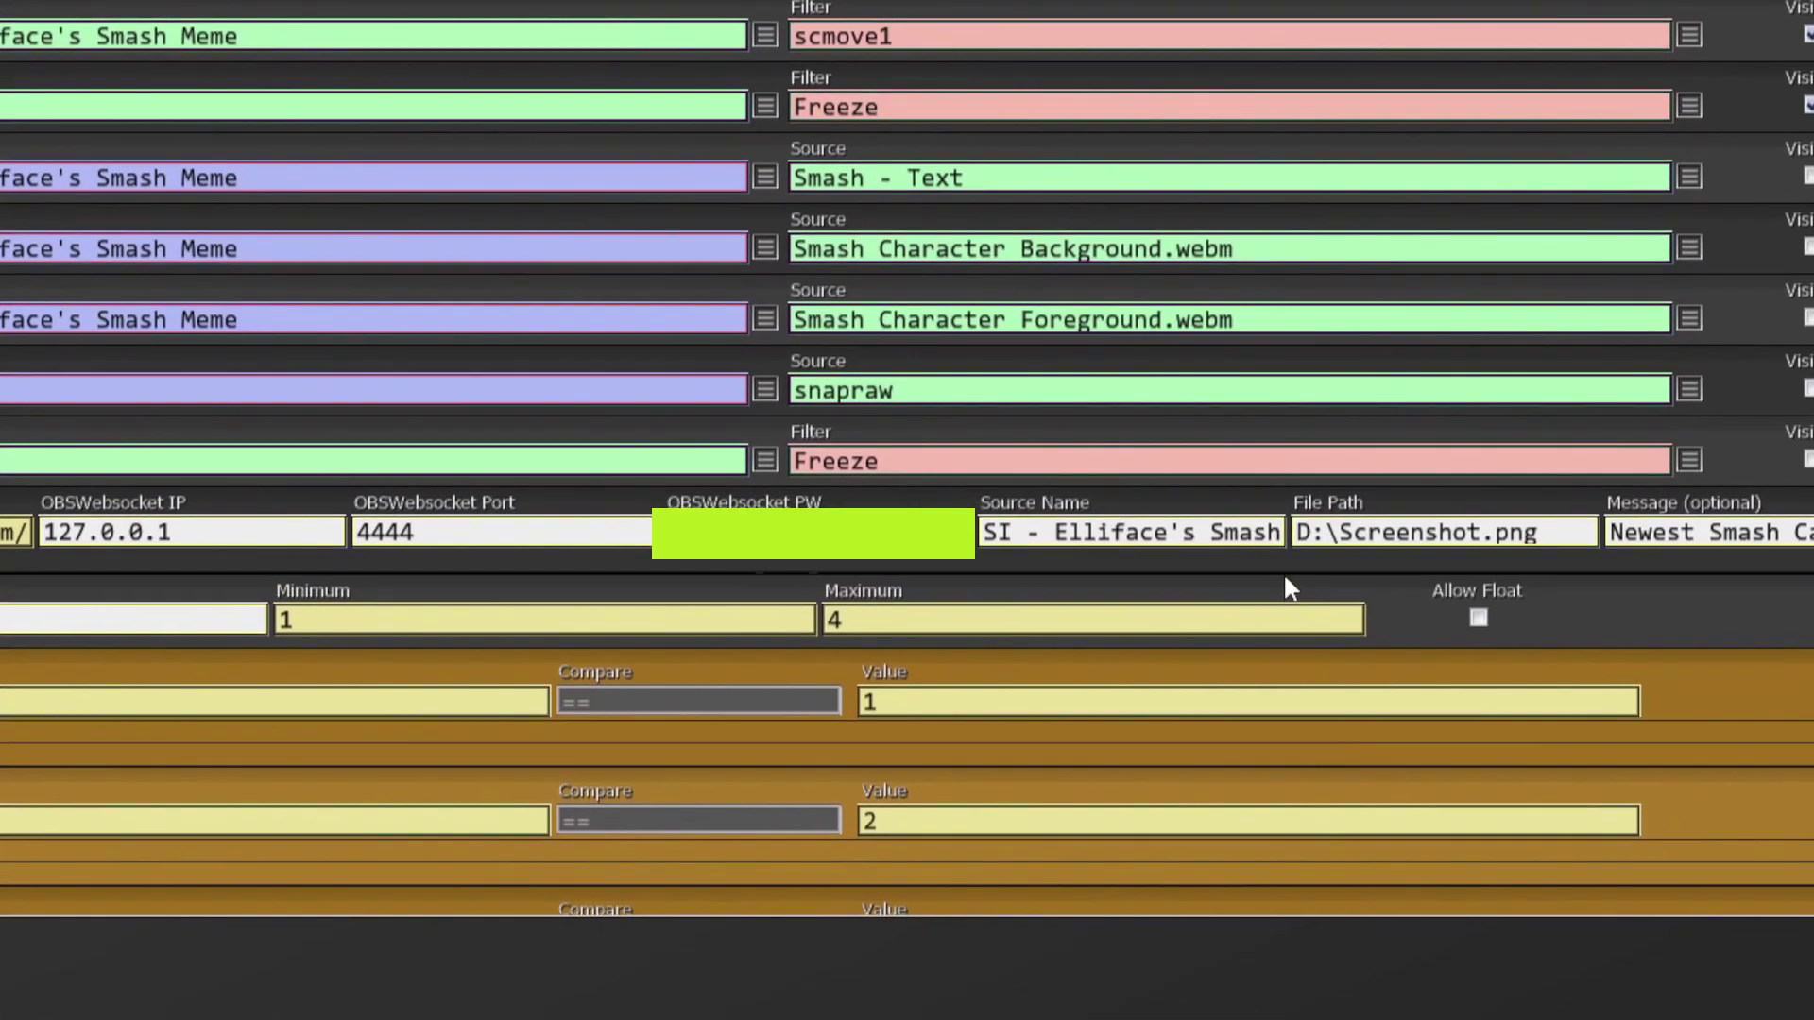
{"action": "mouse_move", "coordinate": [1289, 589]}
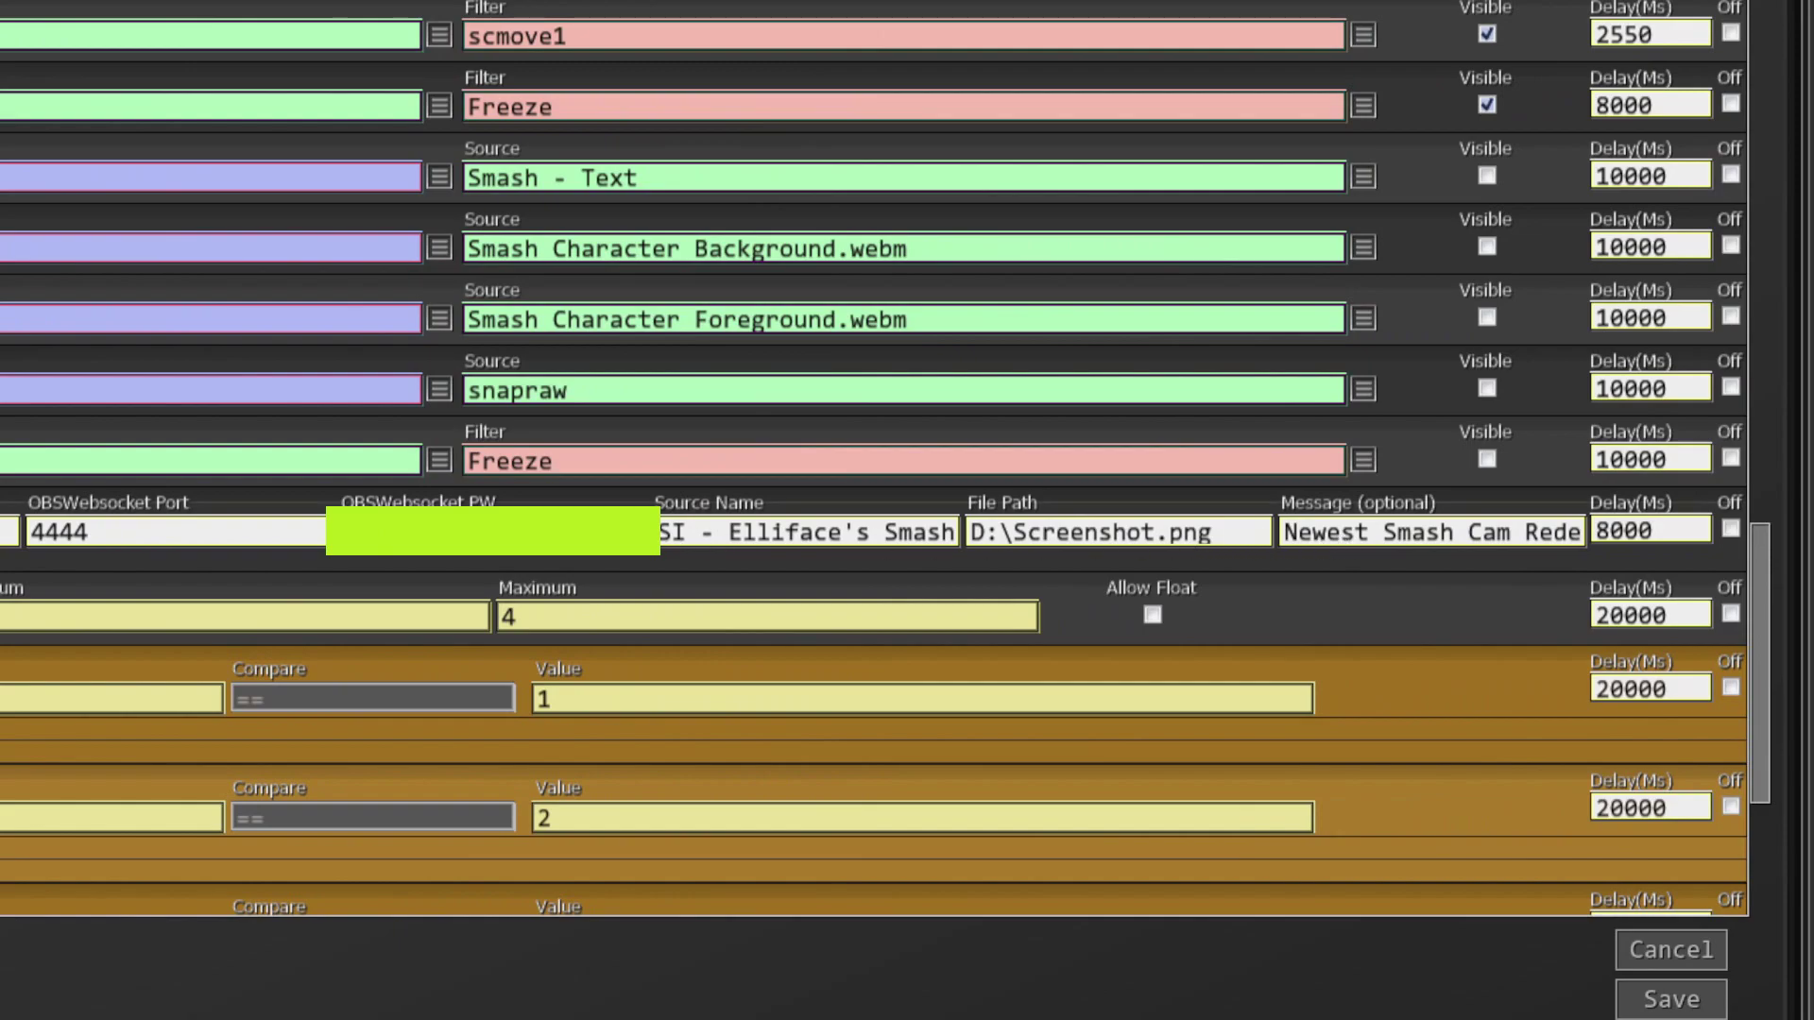
{"action": "mouse_move", "coordinate": [435, 501]}
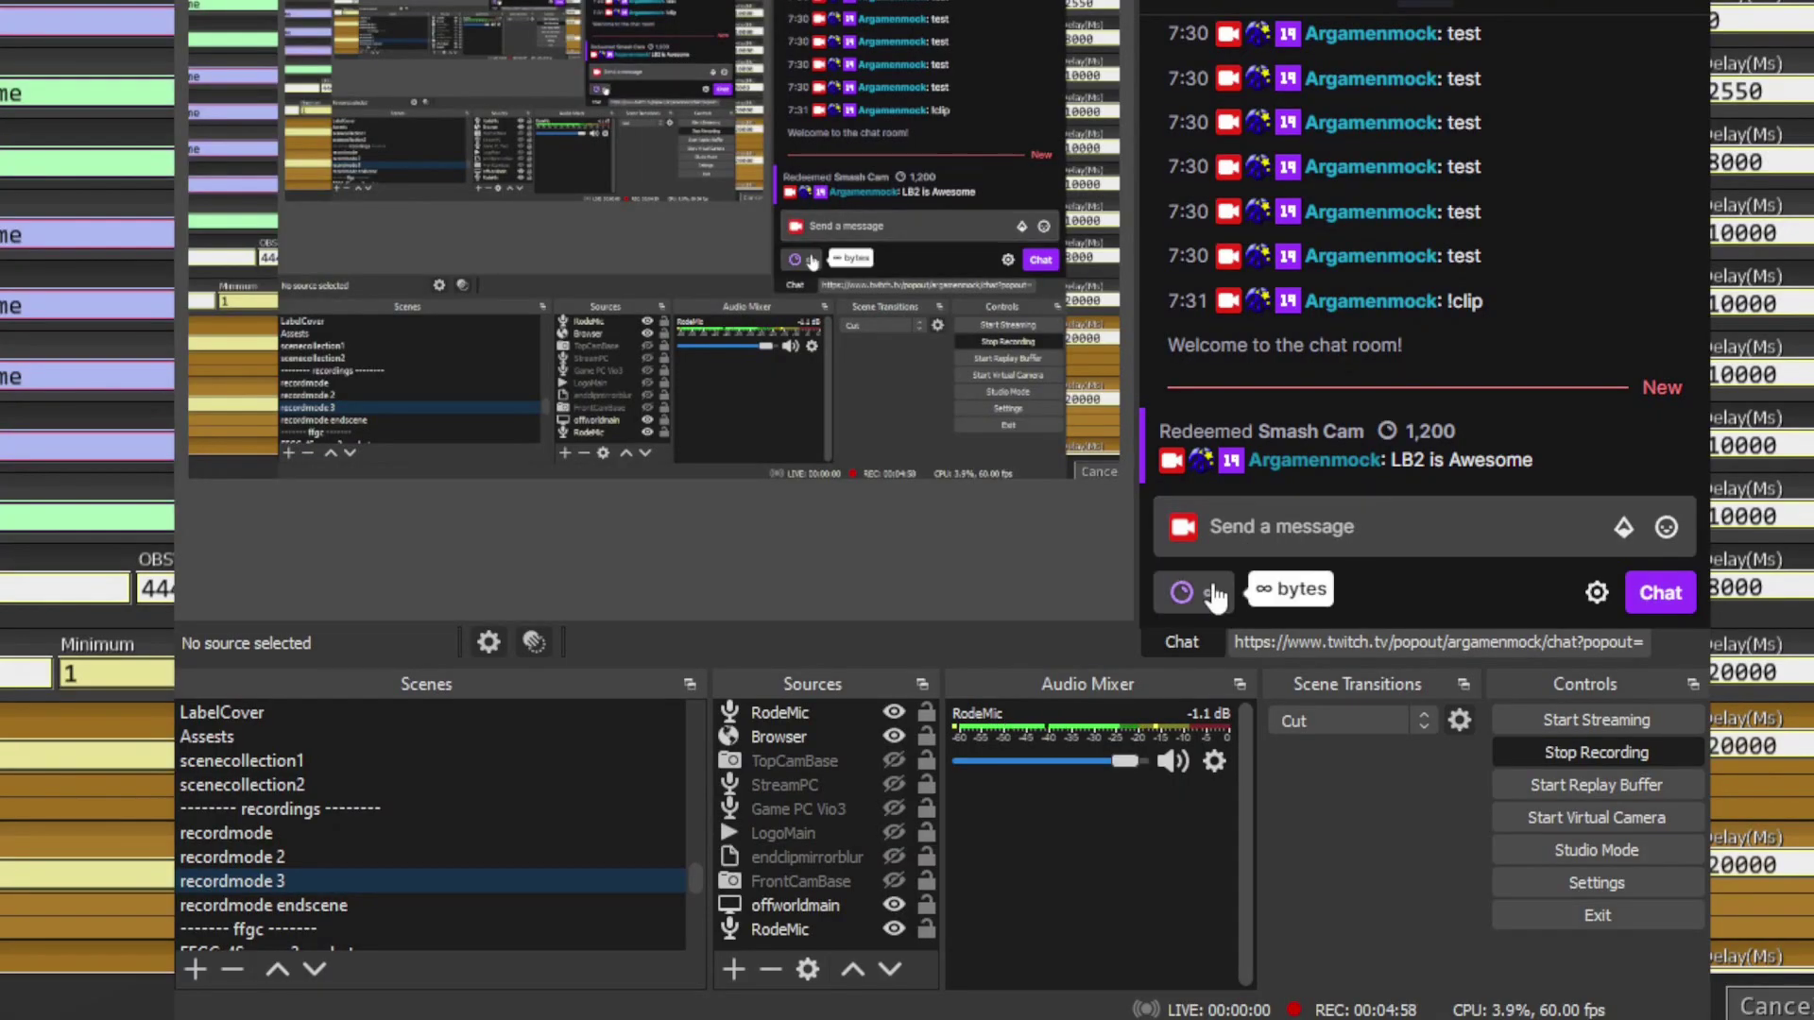
Redeem the Smash Cam channel reward with the chat message 'LB2 is awesome'.
{"action": "left_click", "coordinate": [1214, 593]}
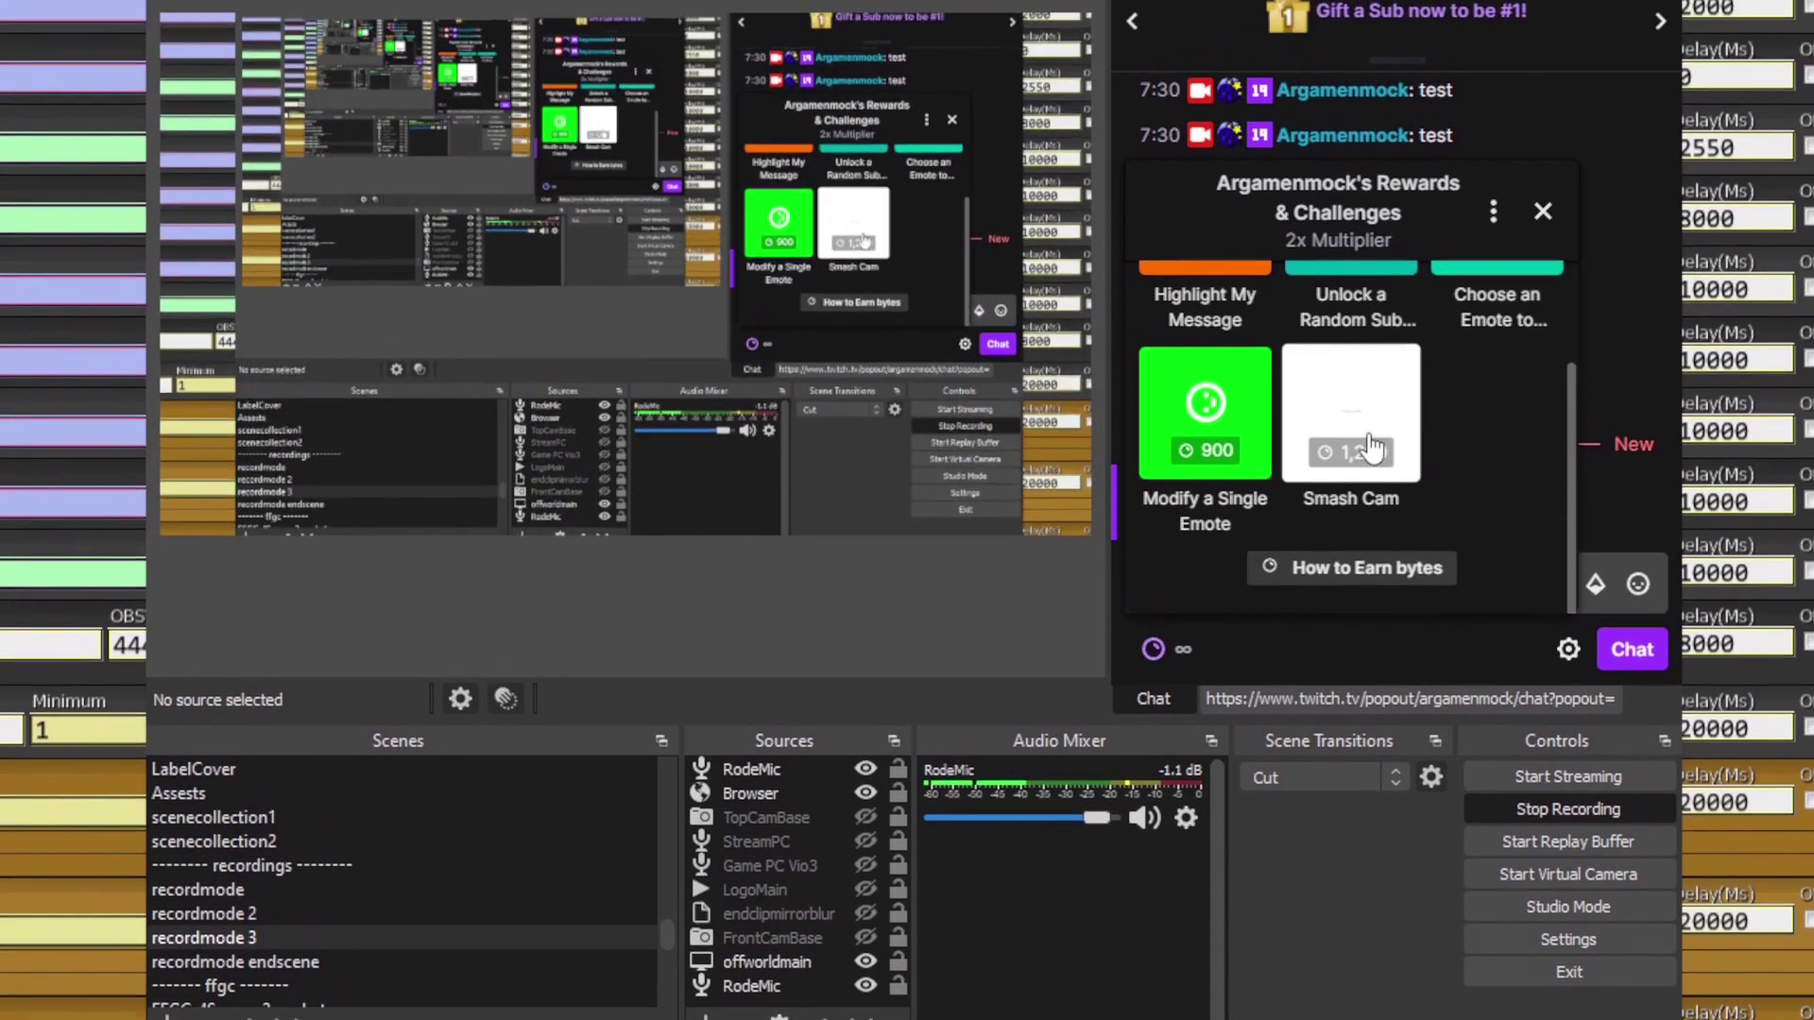
{"action": "left_click", "coordinate": [1360, 456]}
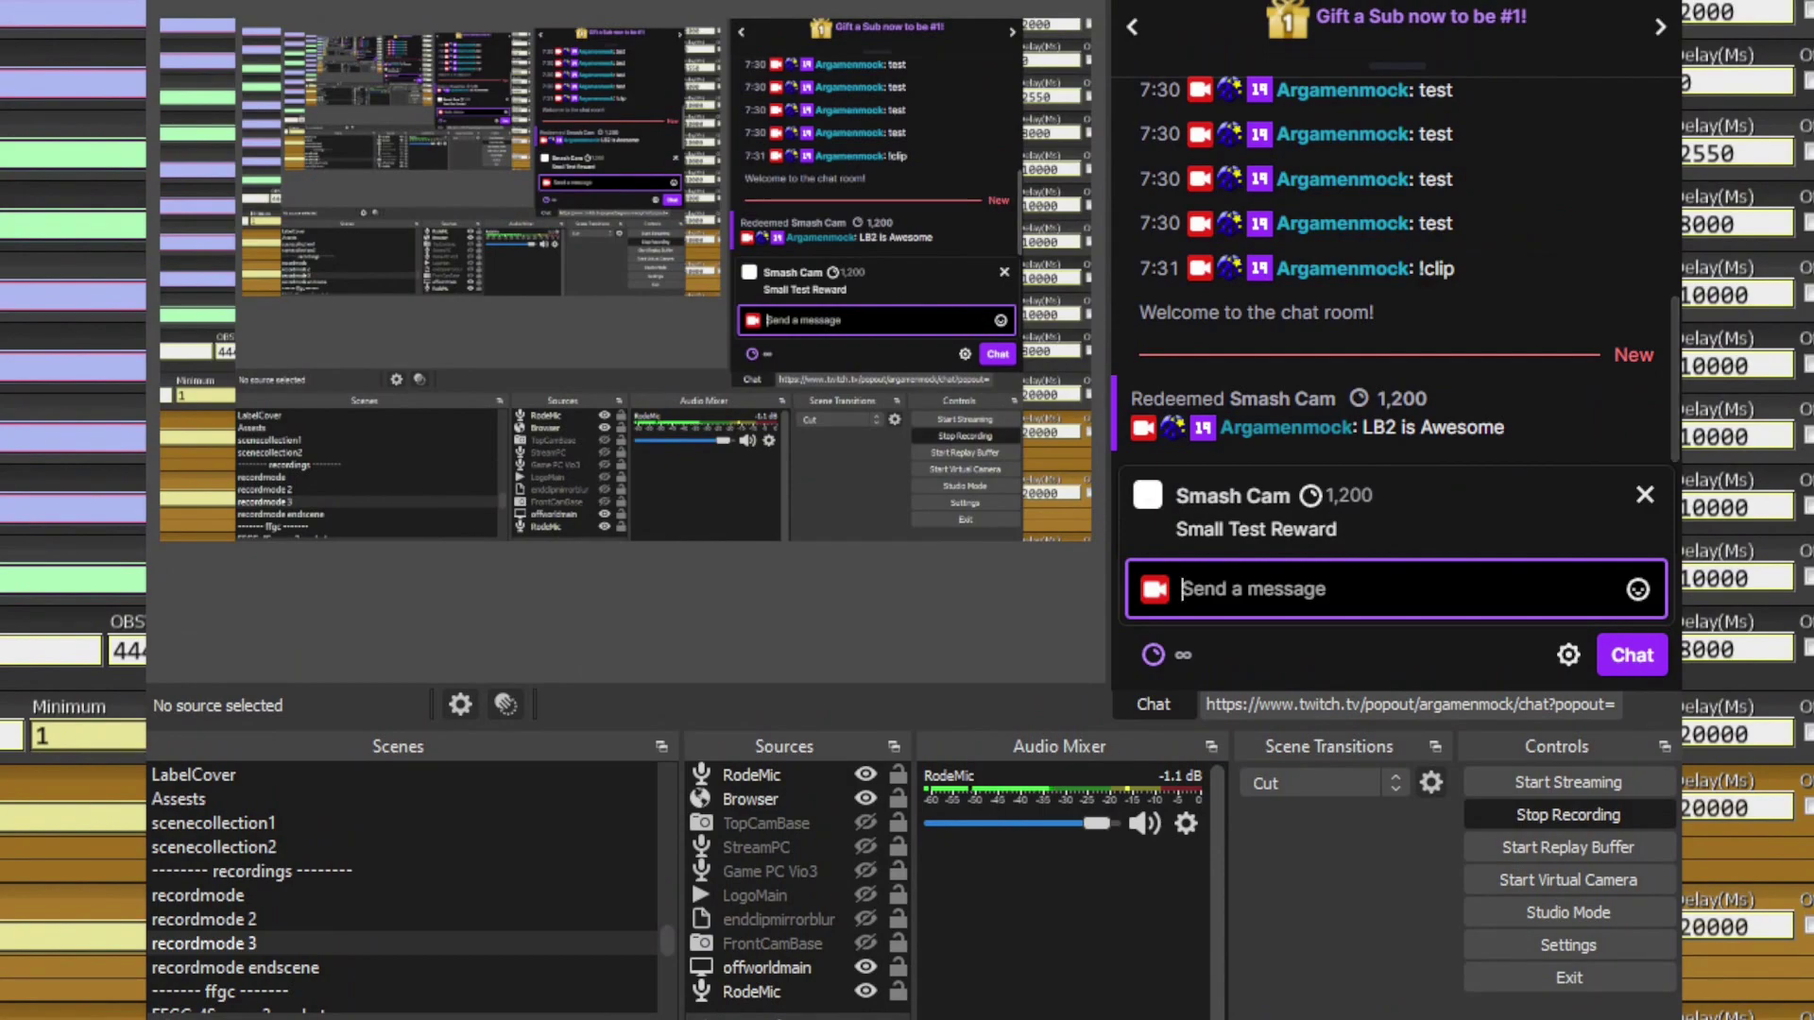
{"action": "type", "text": "Lb"}
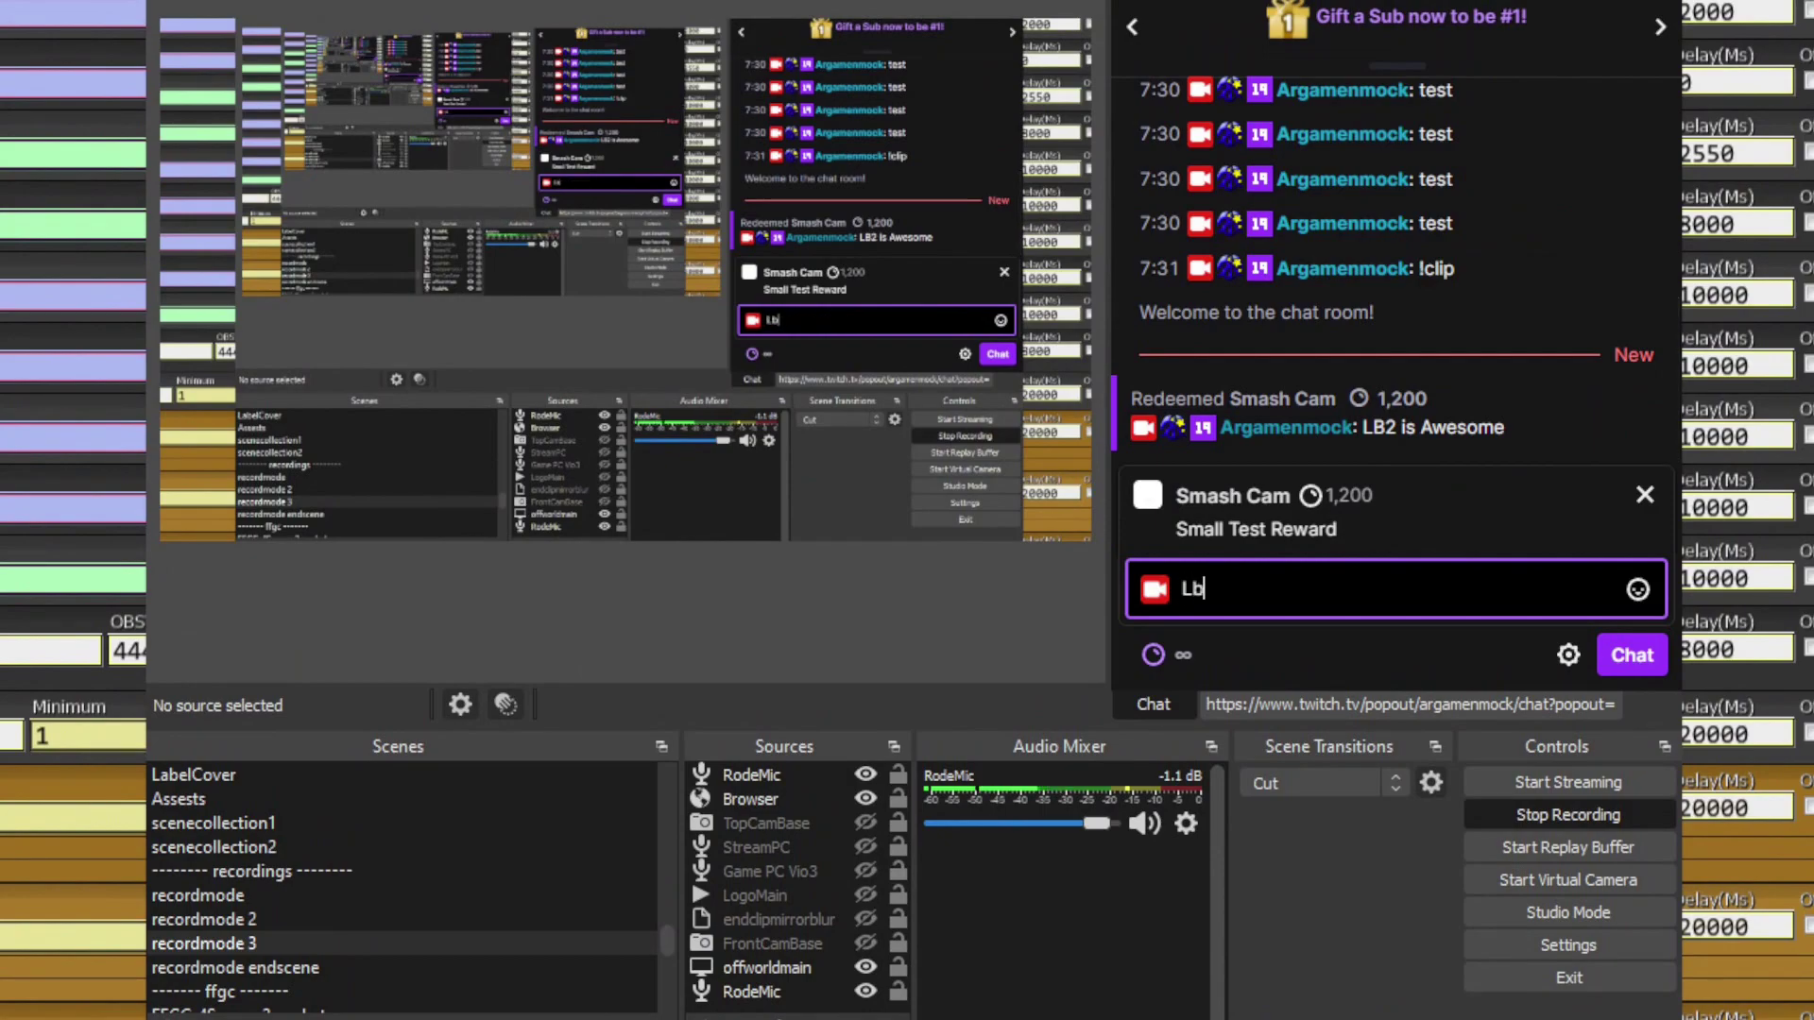
{"action": "key", "text": "BackSpace"}
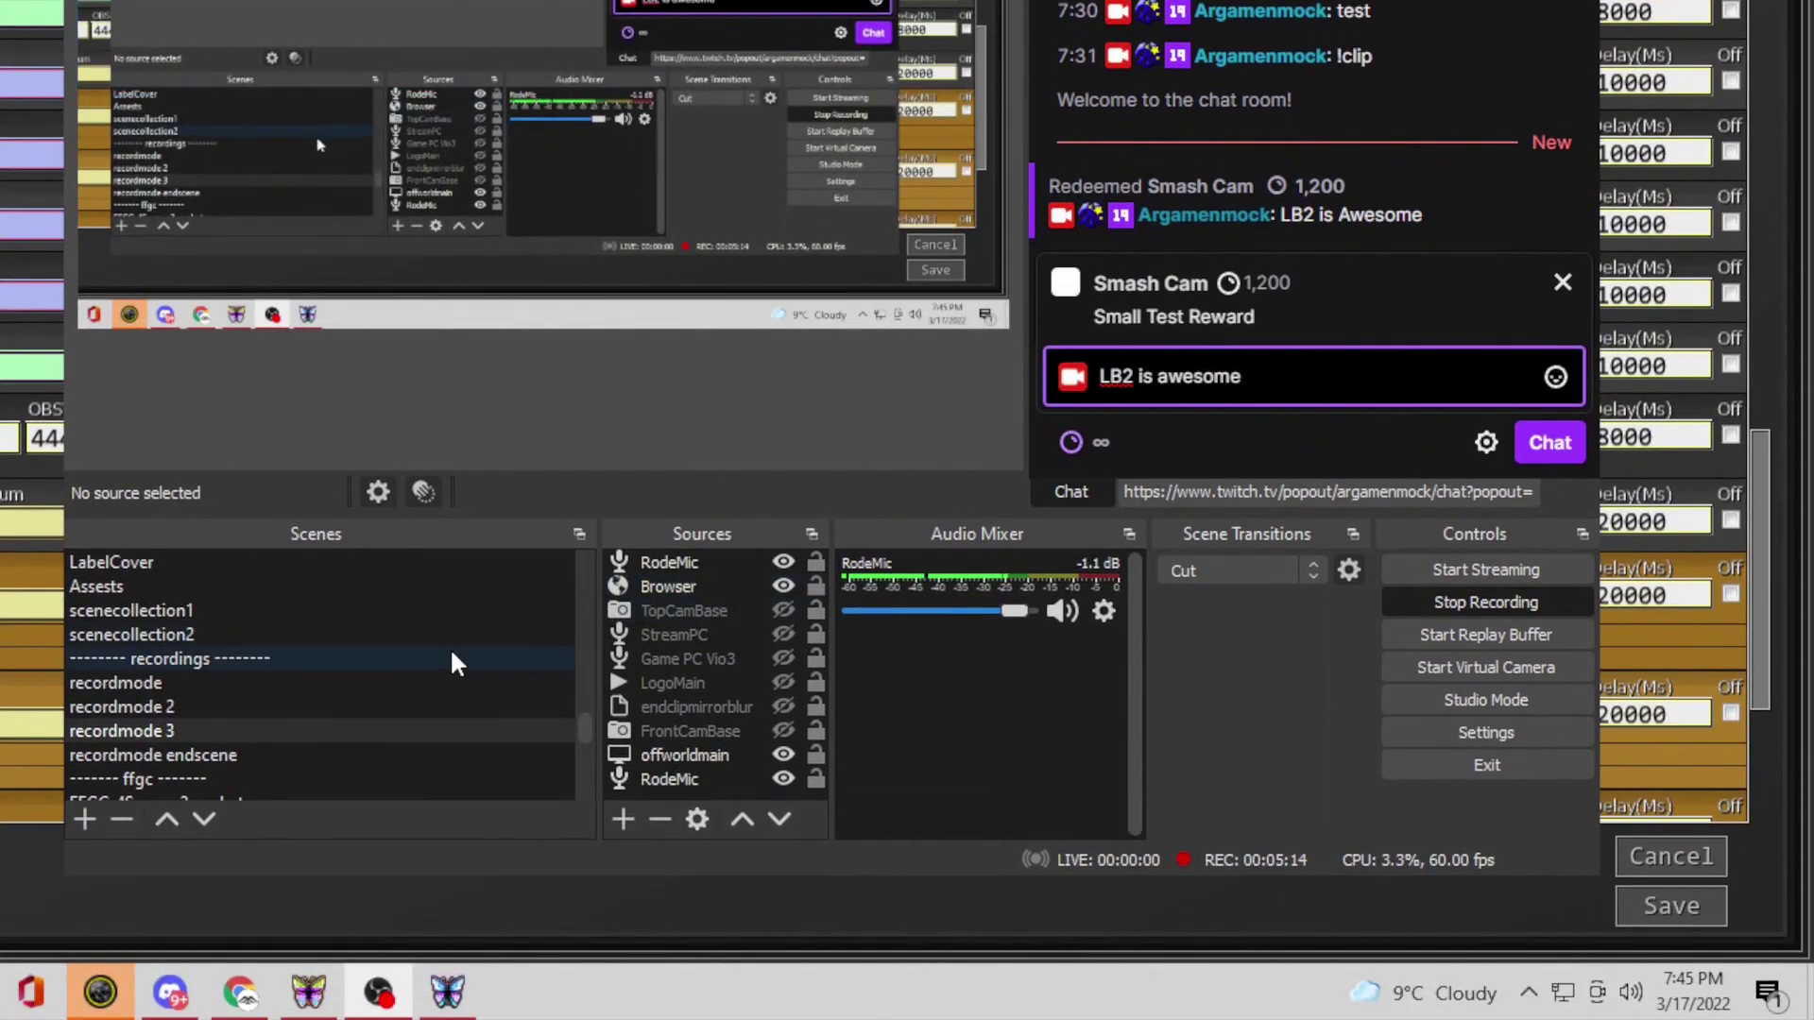
Scroll up to view the resulting Smash Cam snapshot.
{"action": "scroll", "coordinate": [444, 664], "scroll_direction": "up", "scroll_amount": 10}
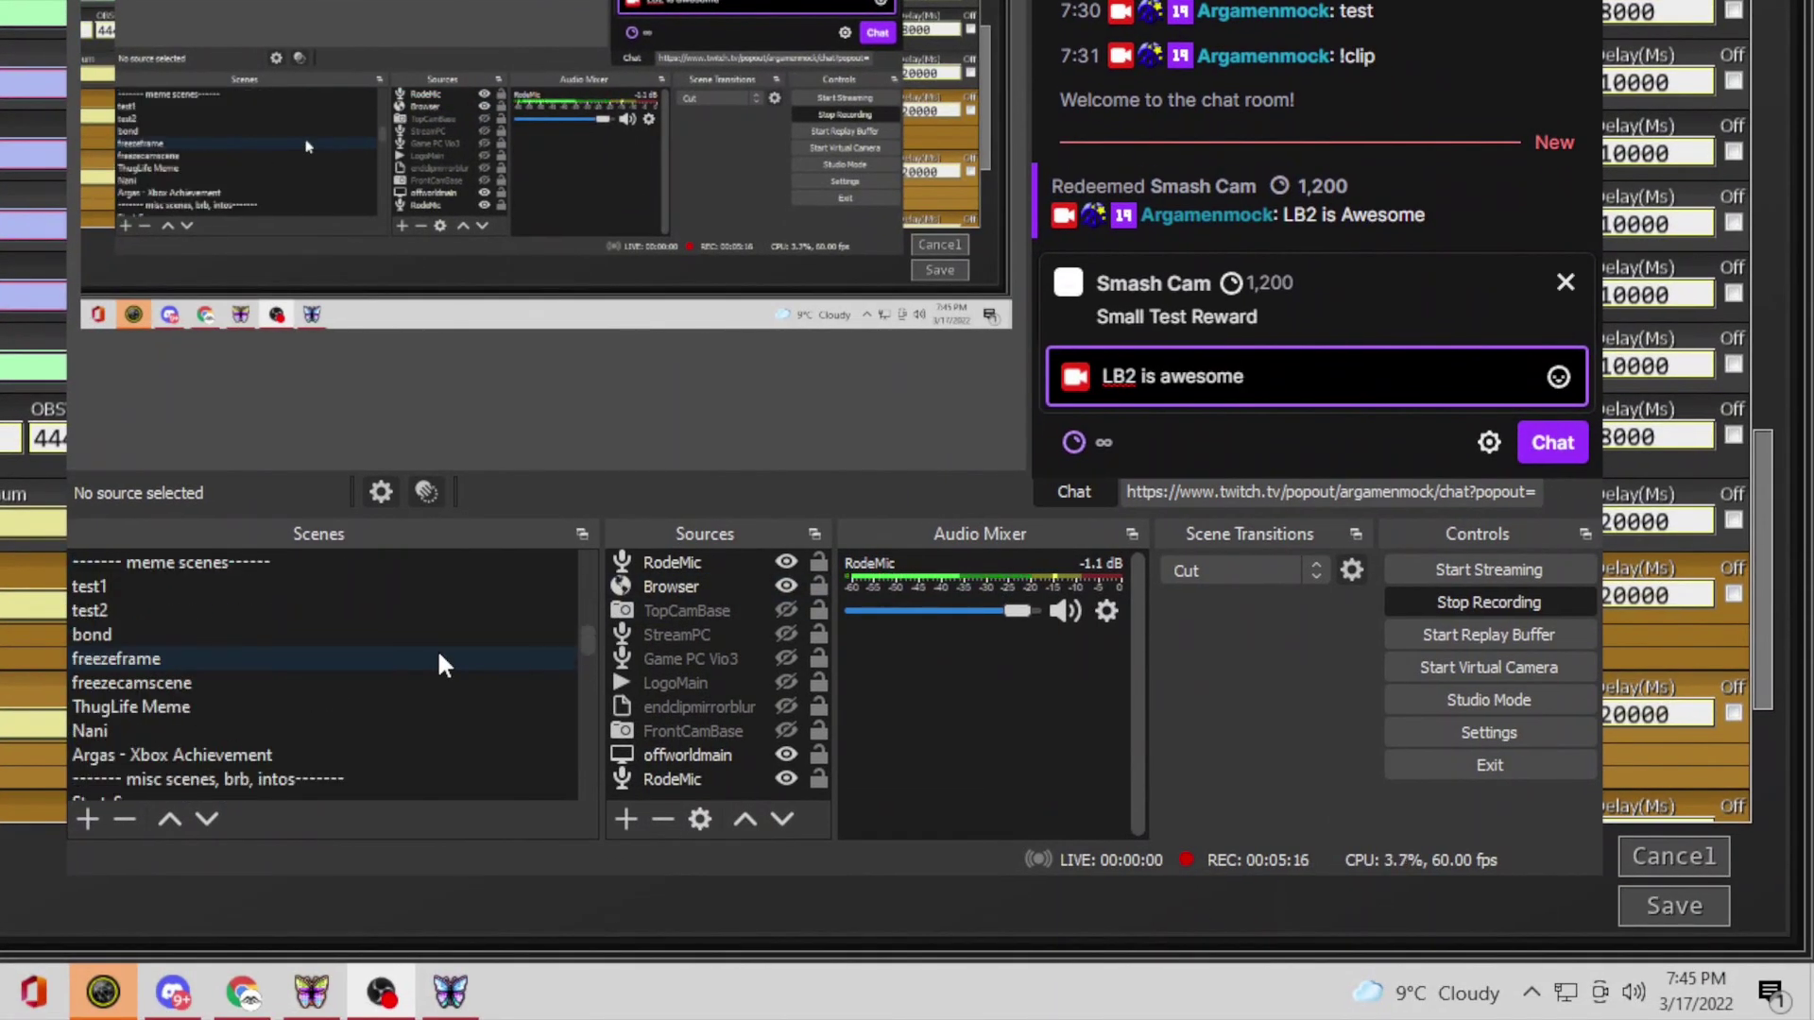
{"action": "scroll", "coordinate": [440, 664], "scroll_direction": "up", "scroll_amount": 3}
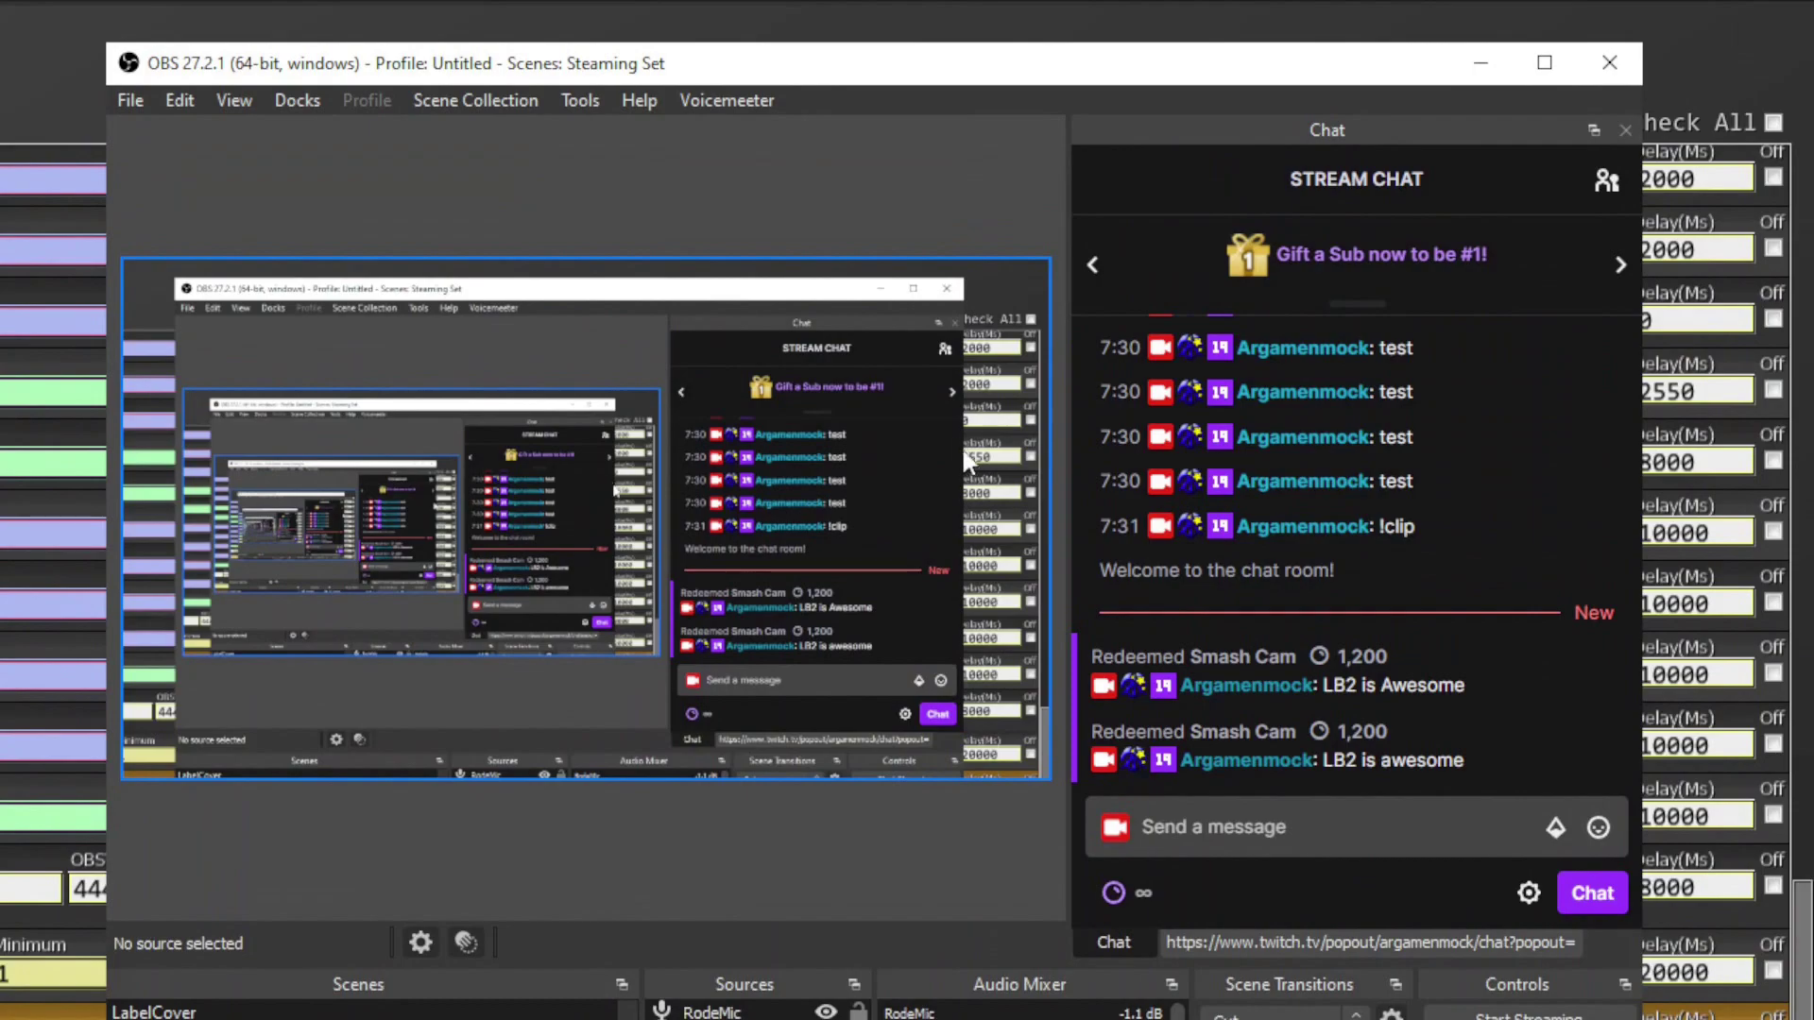
{"action": "mouse_move", "coordinate": [1221, 414]}
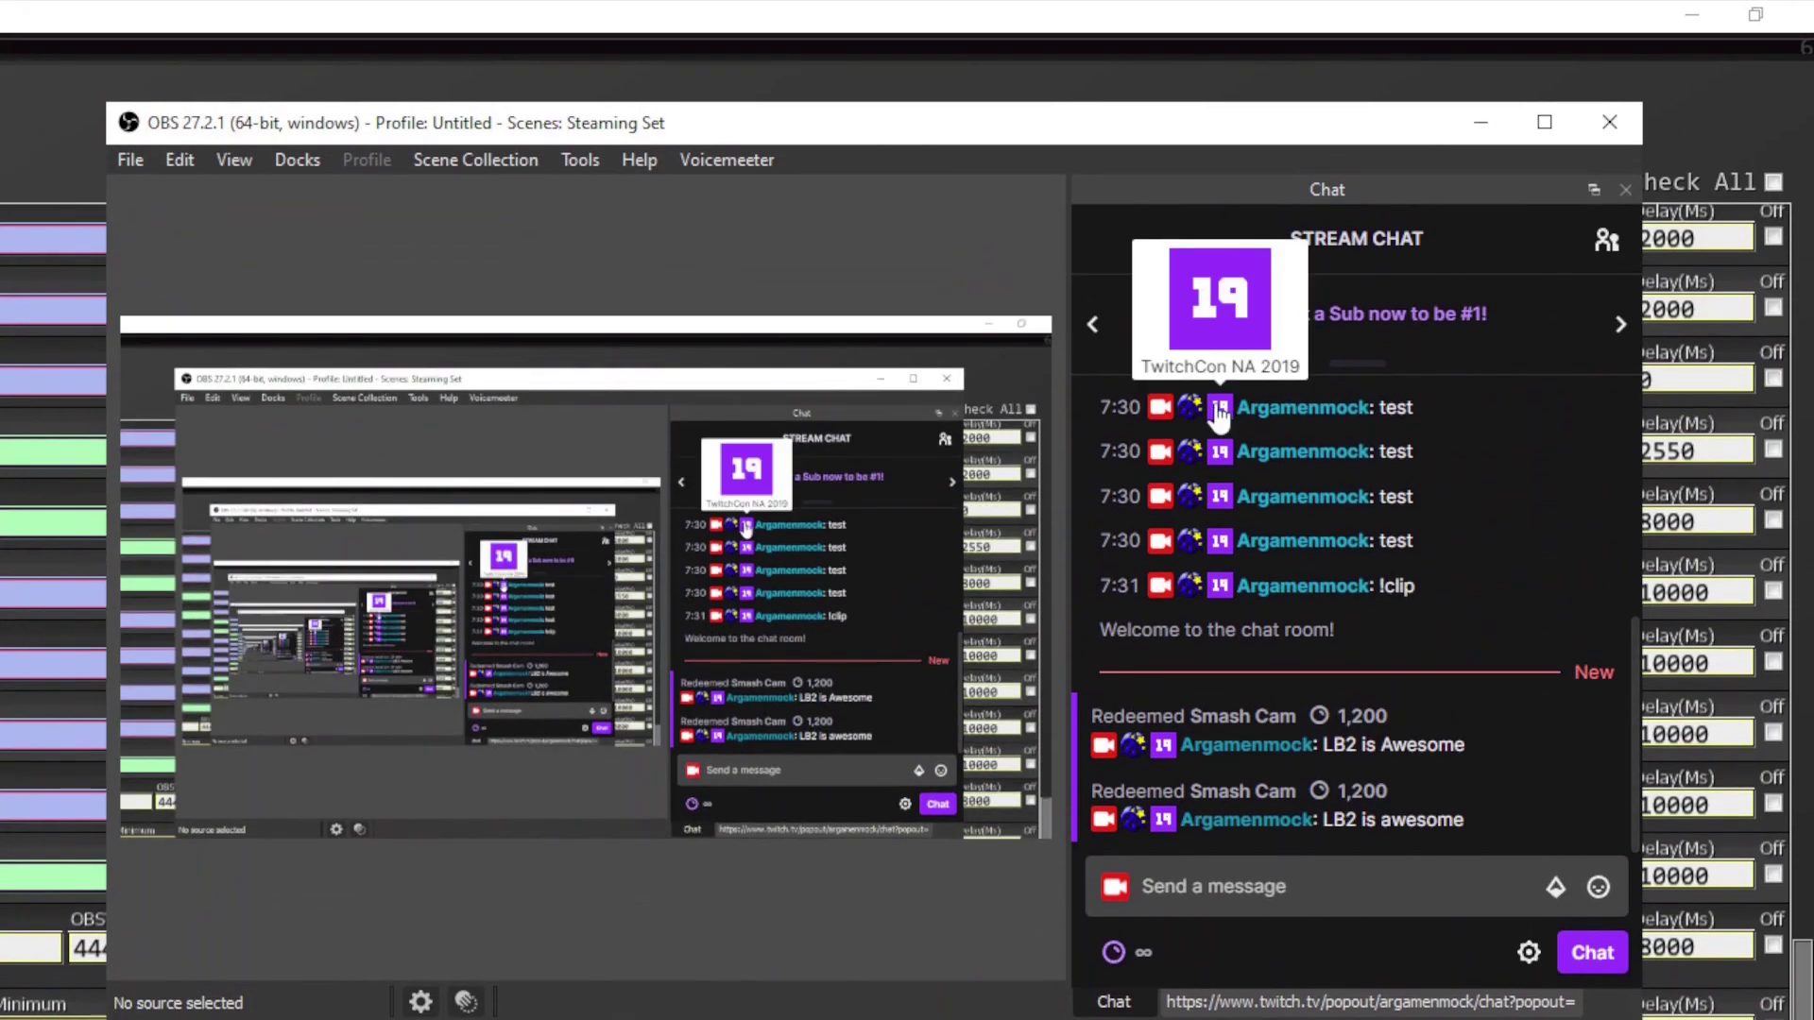